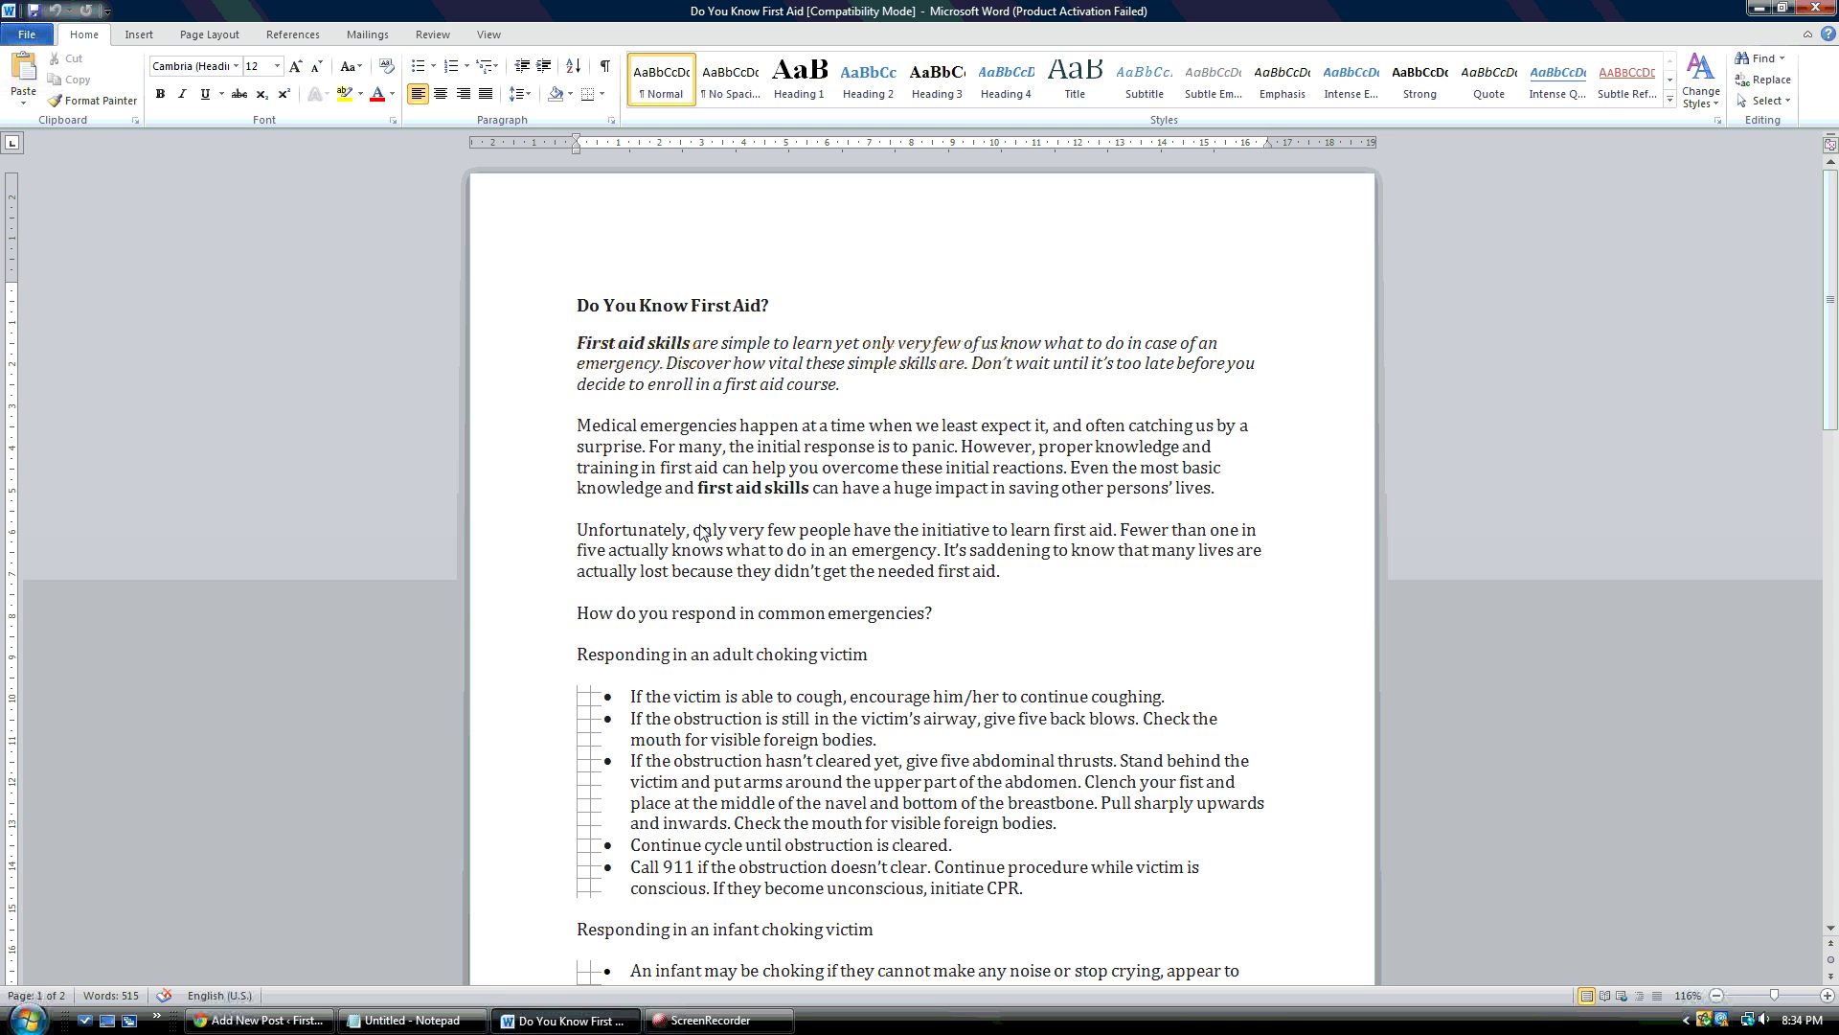
Copy the entire first aid article from the Word document and paste it into the body of the new WordPress post
key("ctrl+a")
right_click(672, 360)
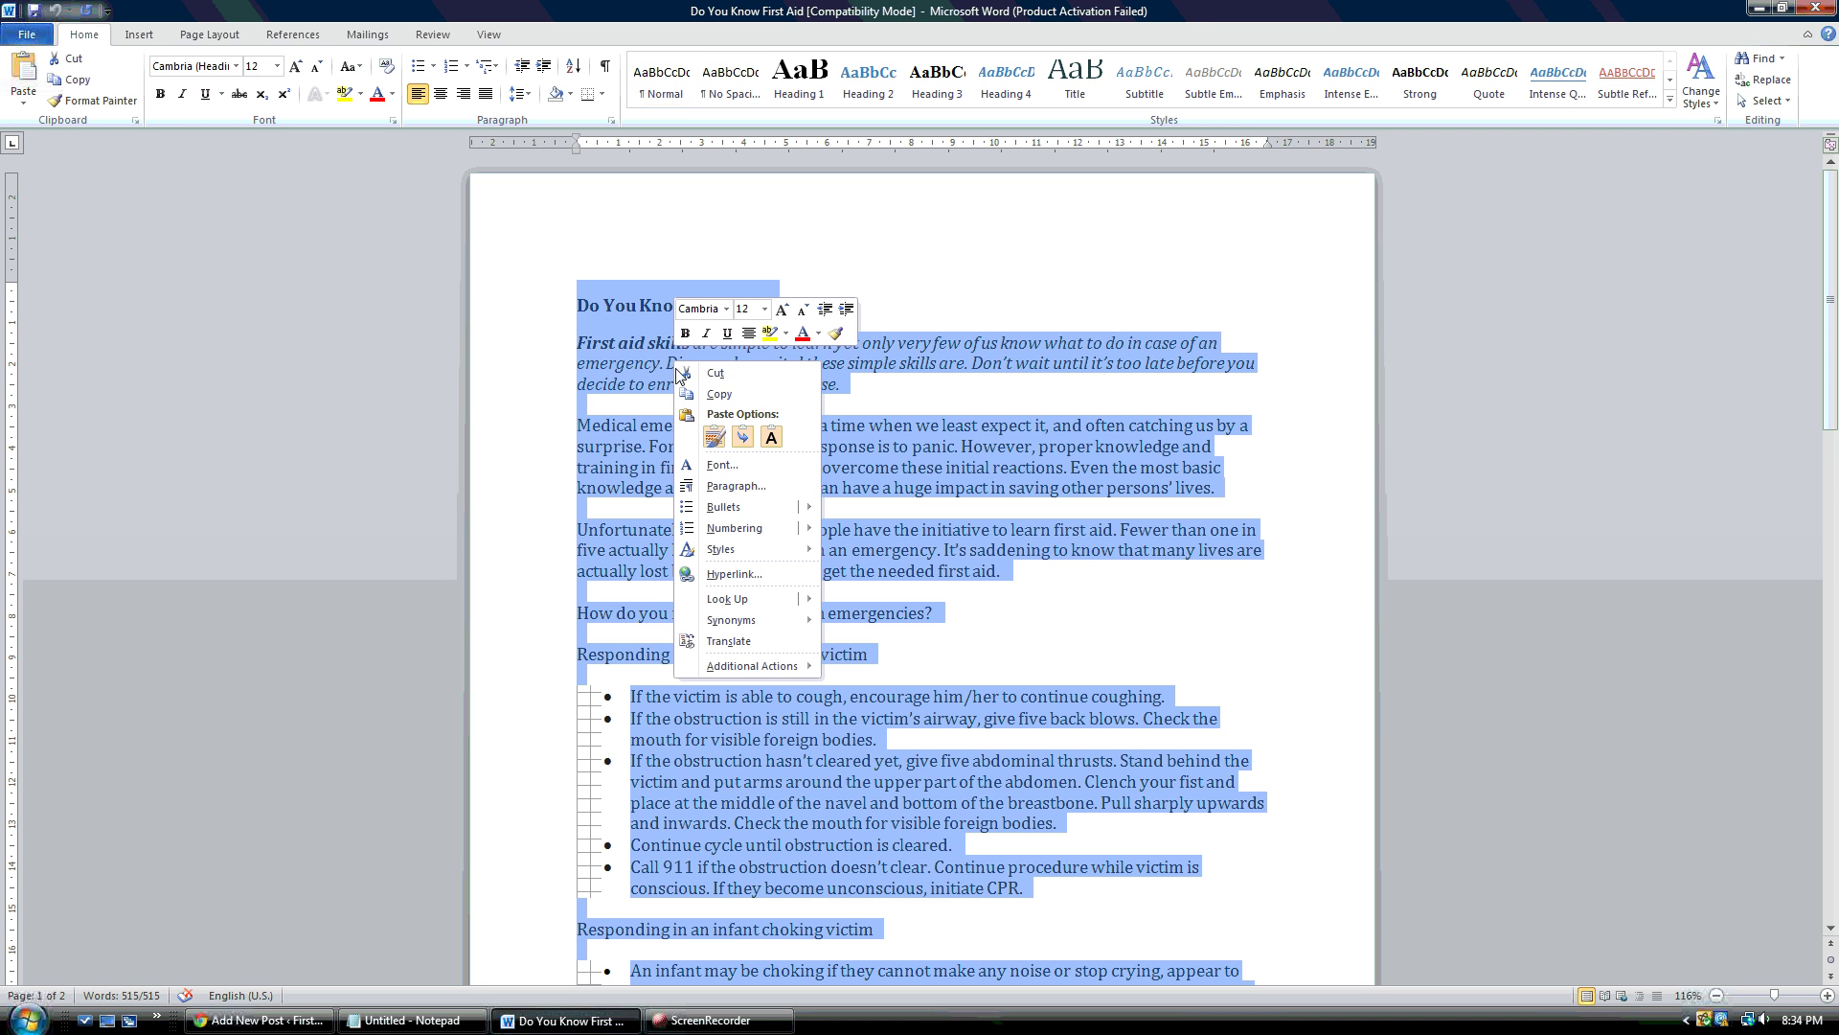
left_click(715, 397)
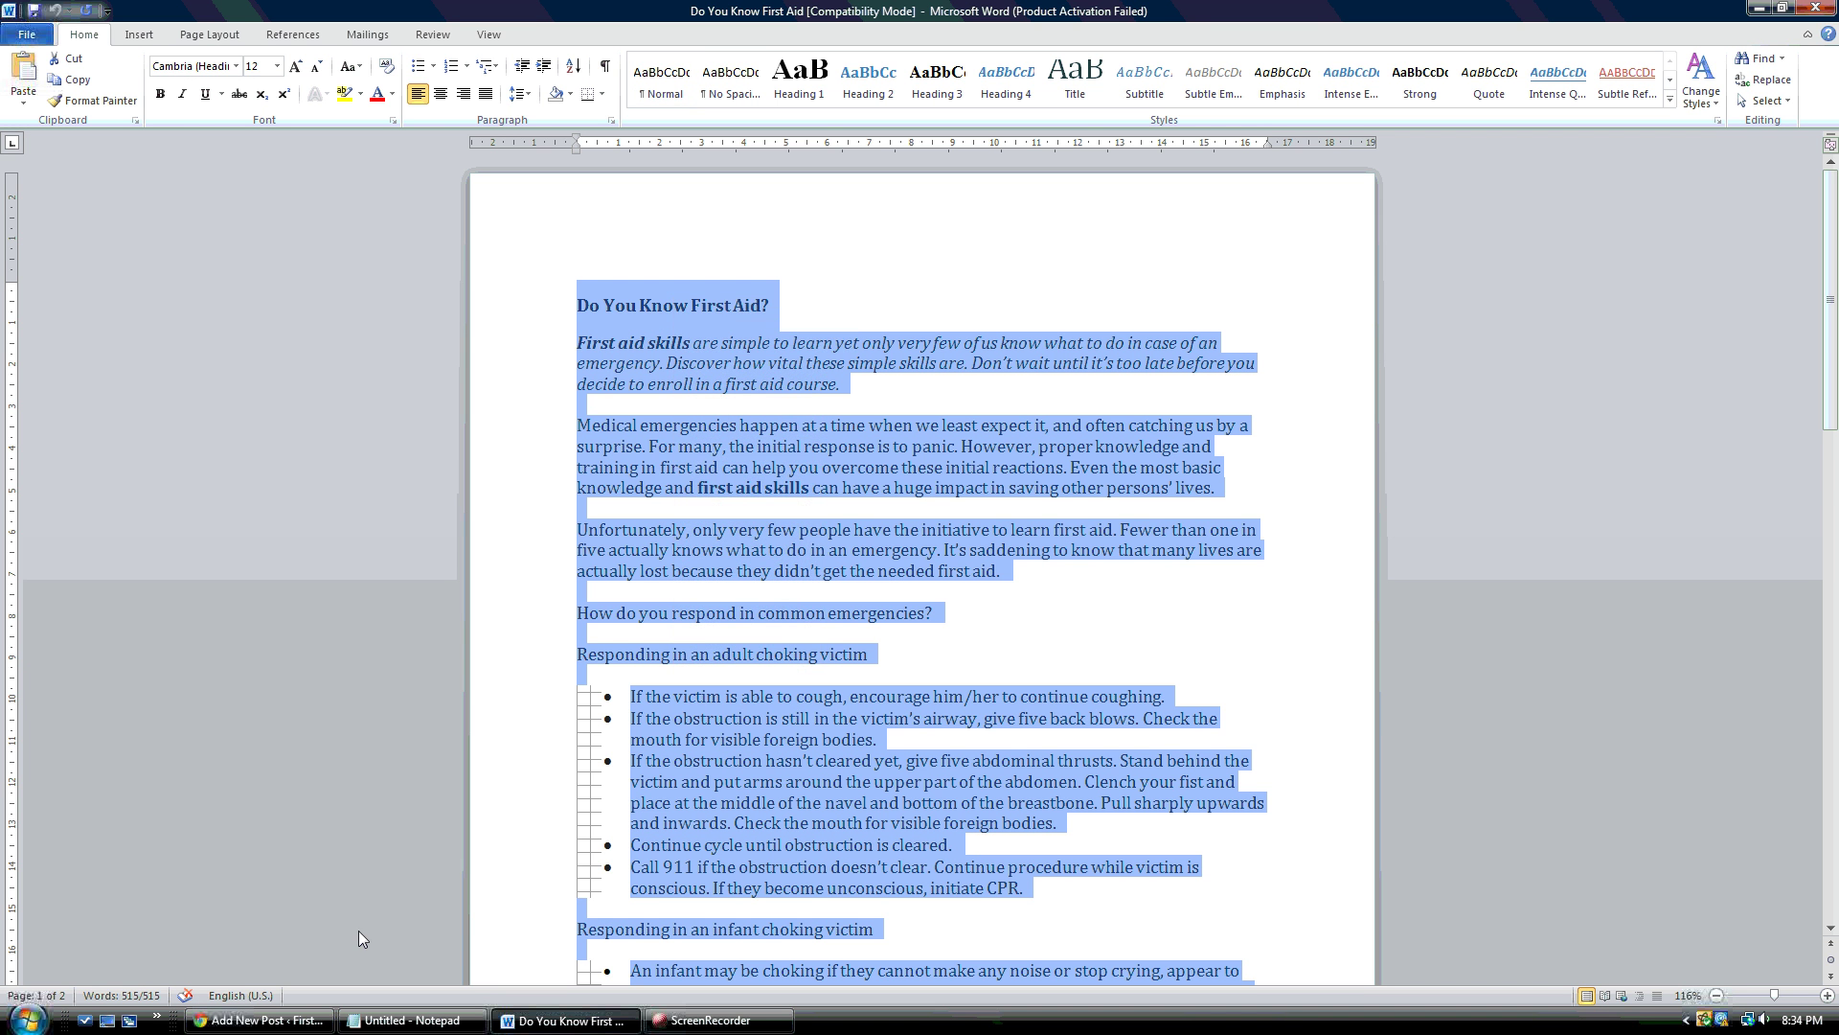
left_click(259, 1020)
left_click(254, 407)
right_click(254, 407)
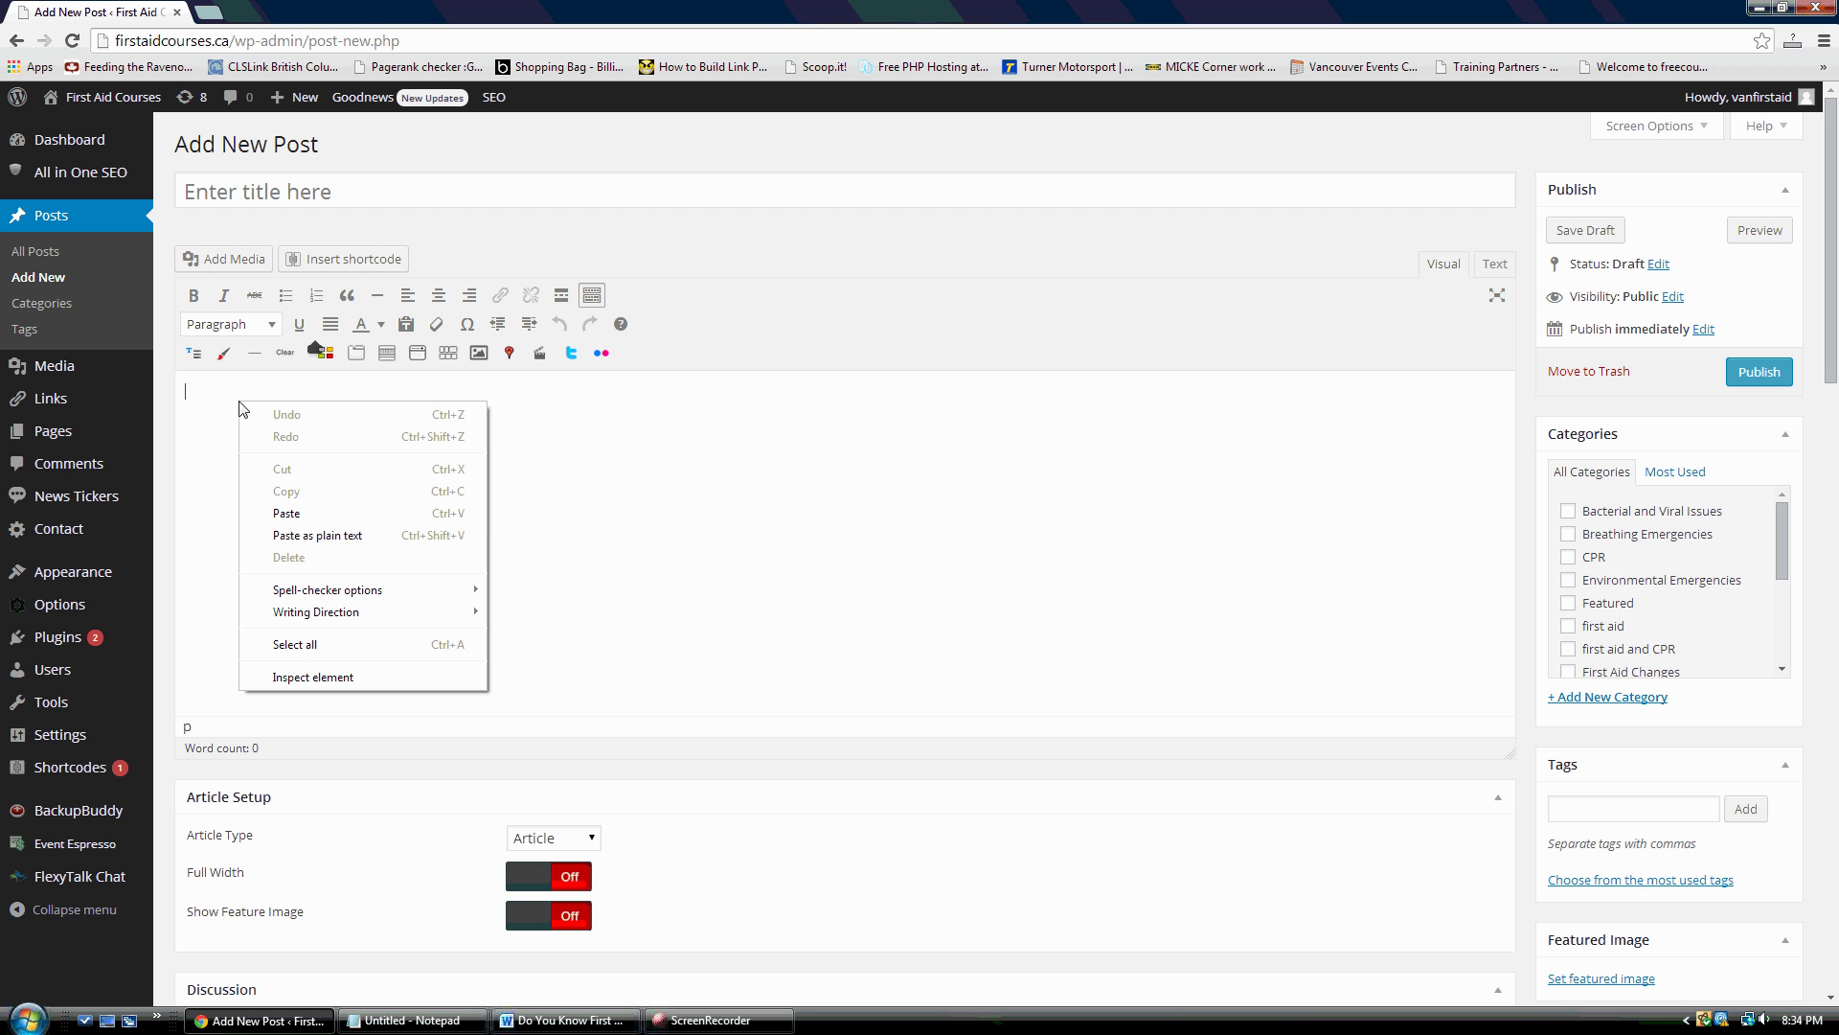
left_click(308, 517)
Remove the blank lines after the italic introduction and after the "Medical emergencies" paragraph in the post body
scroll(312, 520, "up", 15)
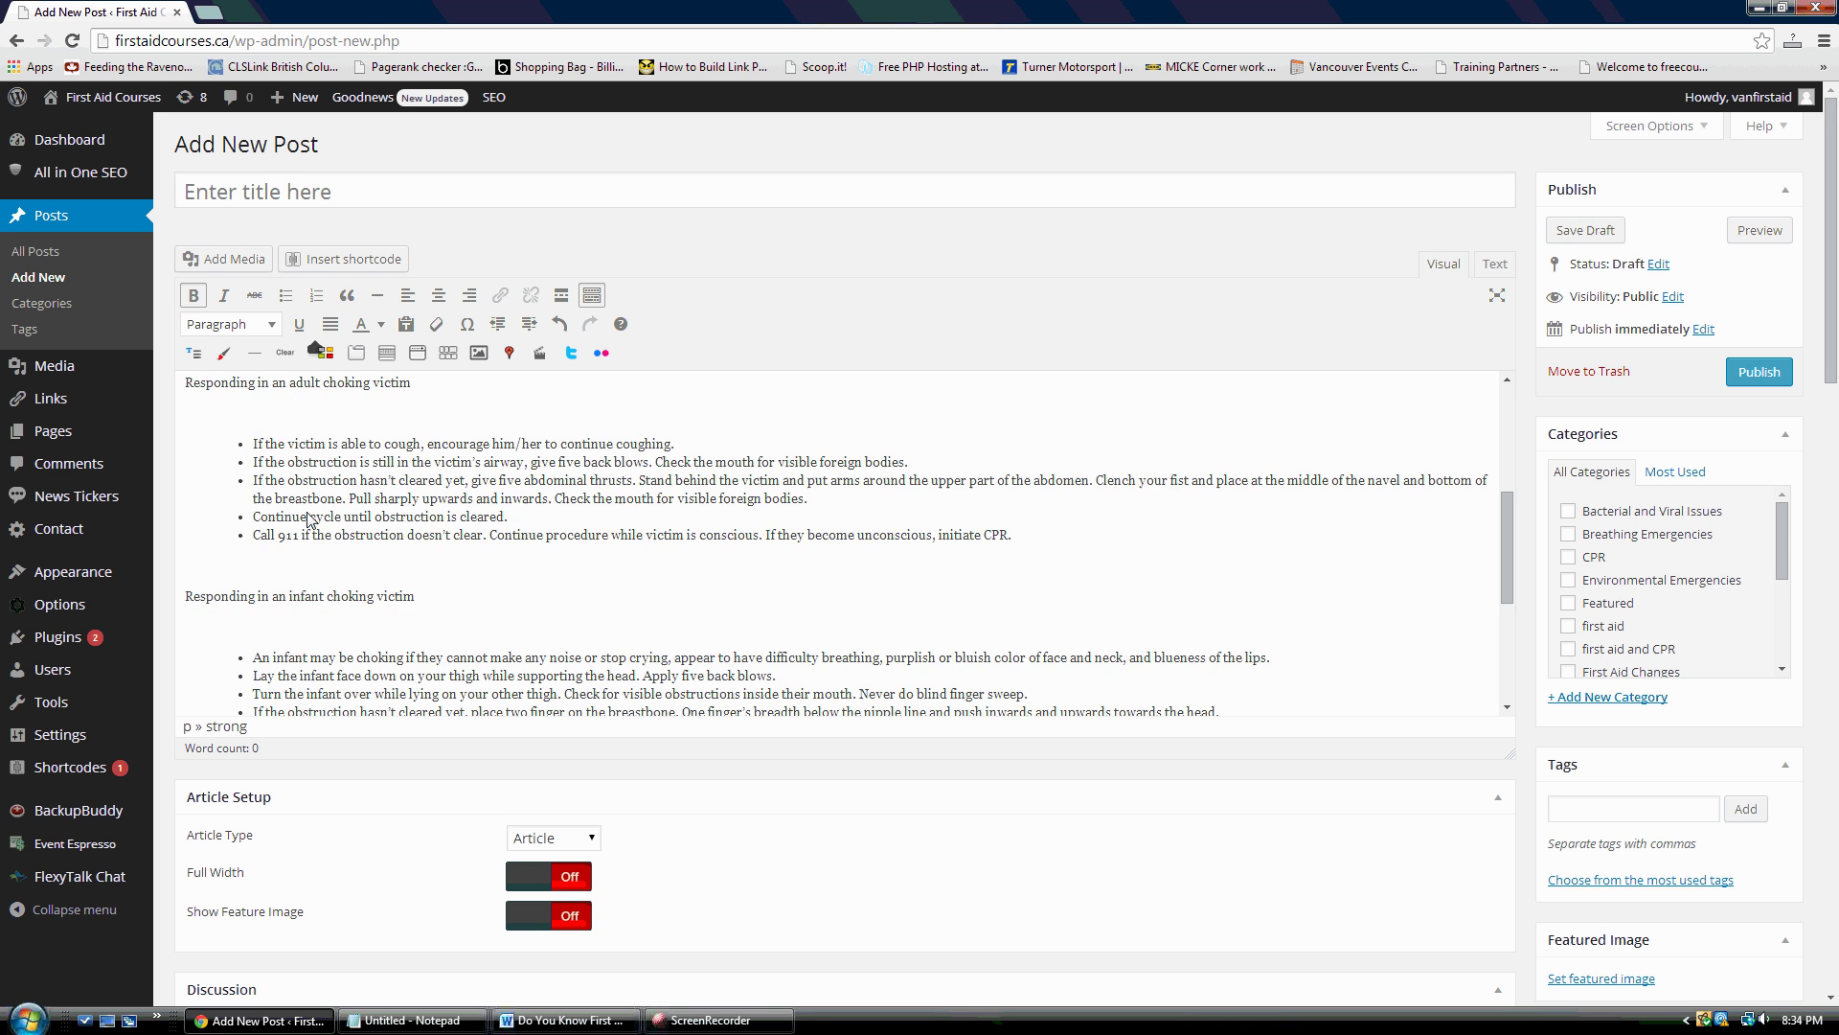
left_click(221, 453)
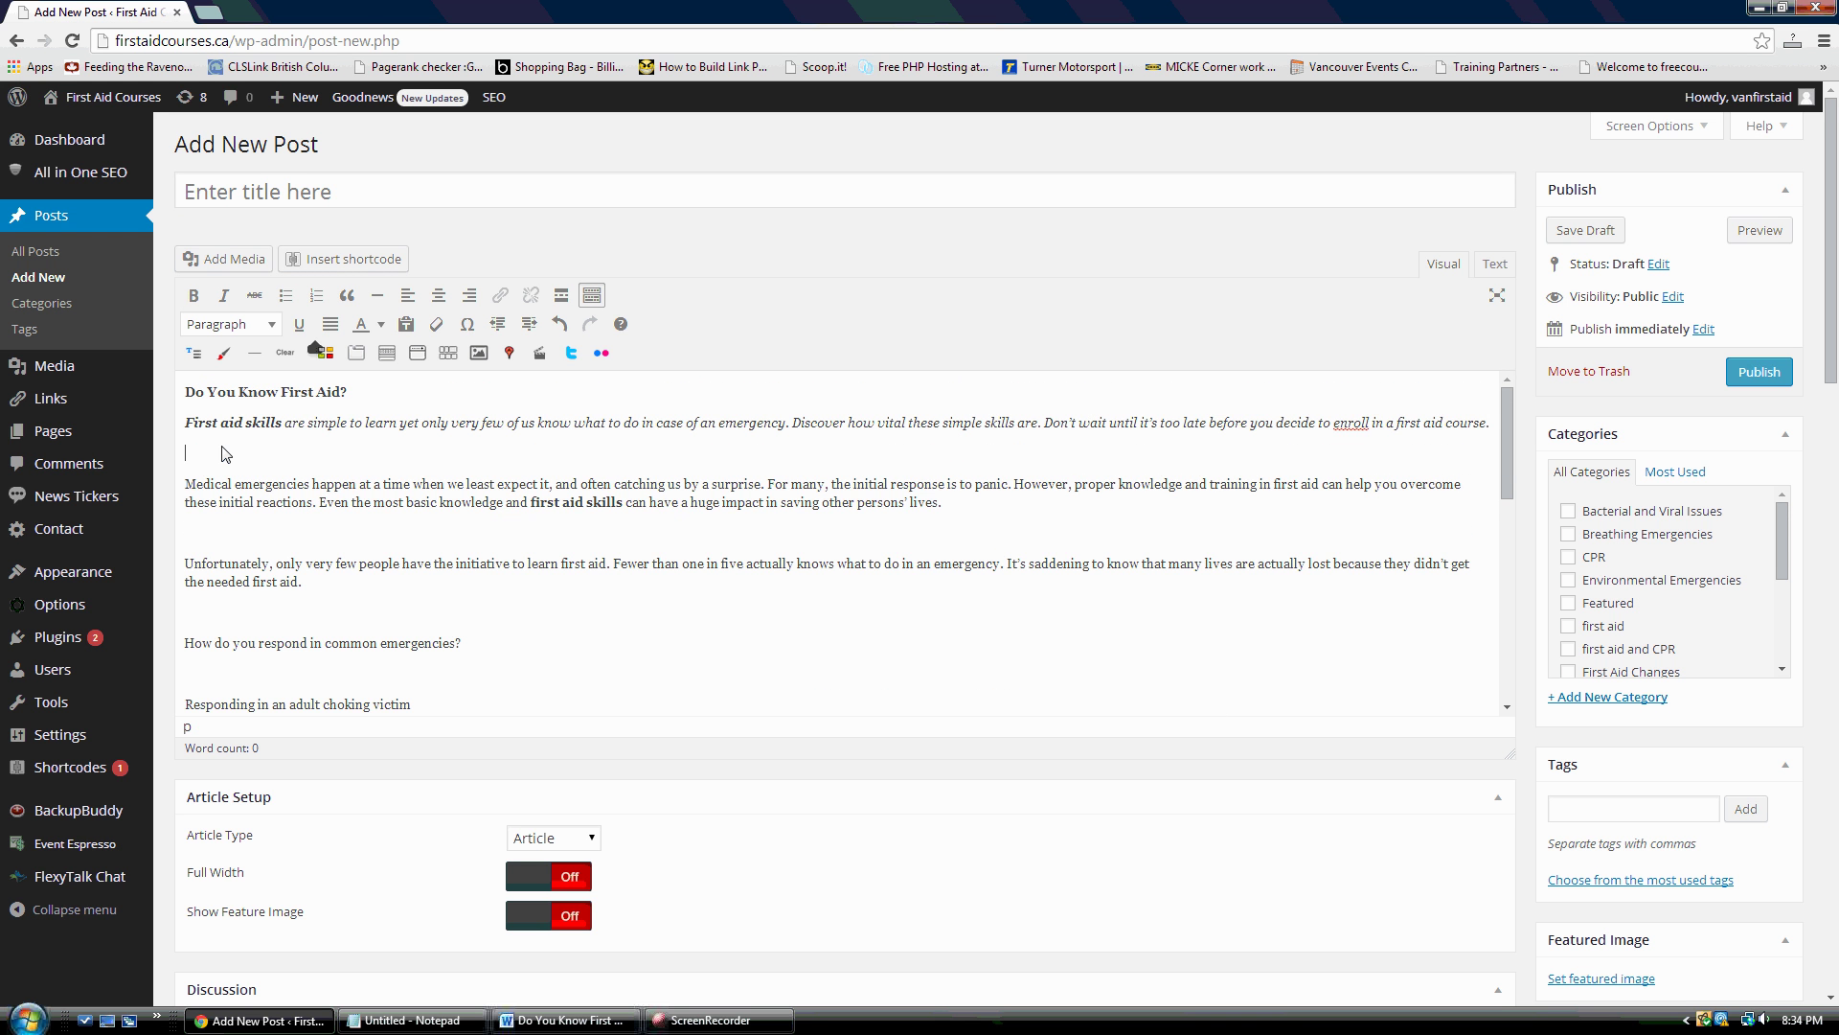
key("BackSpace")
left_click(214, 533)
key("BackSpace")
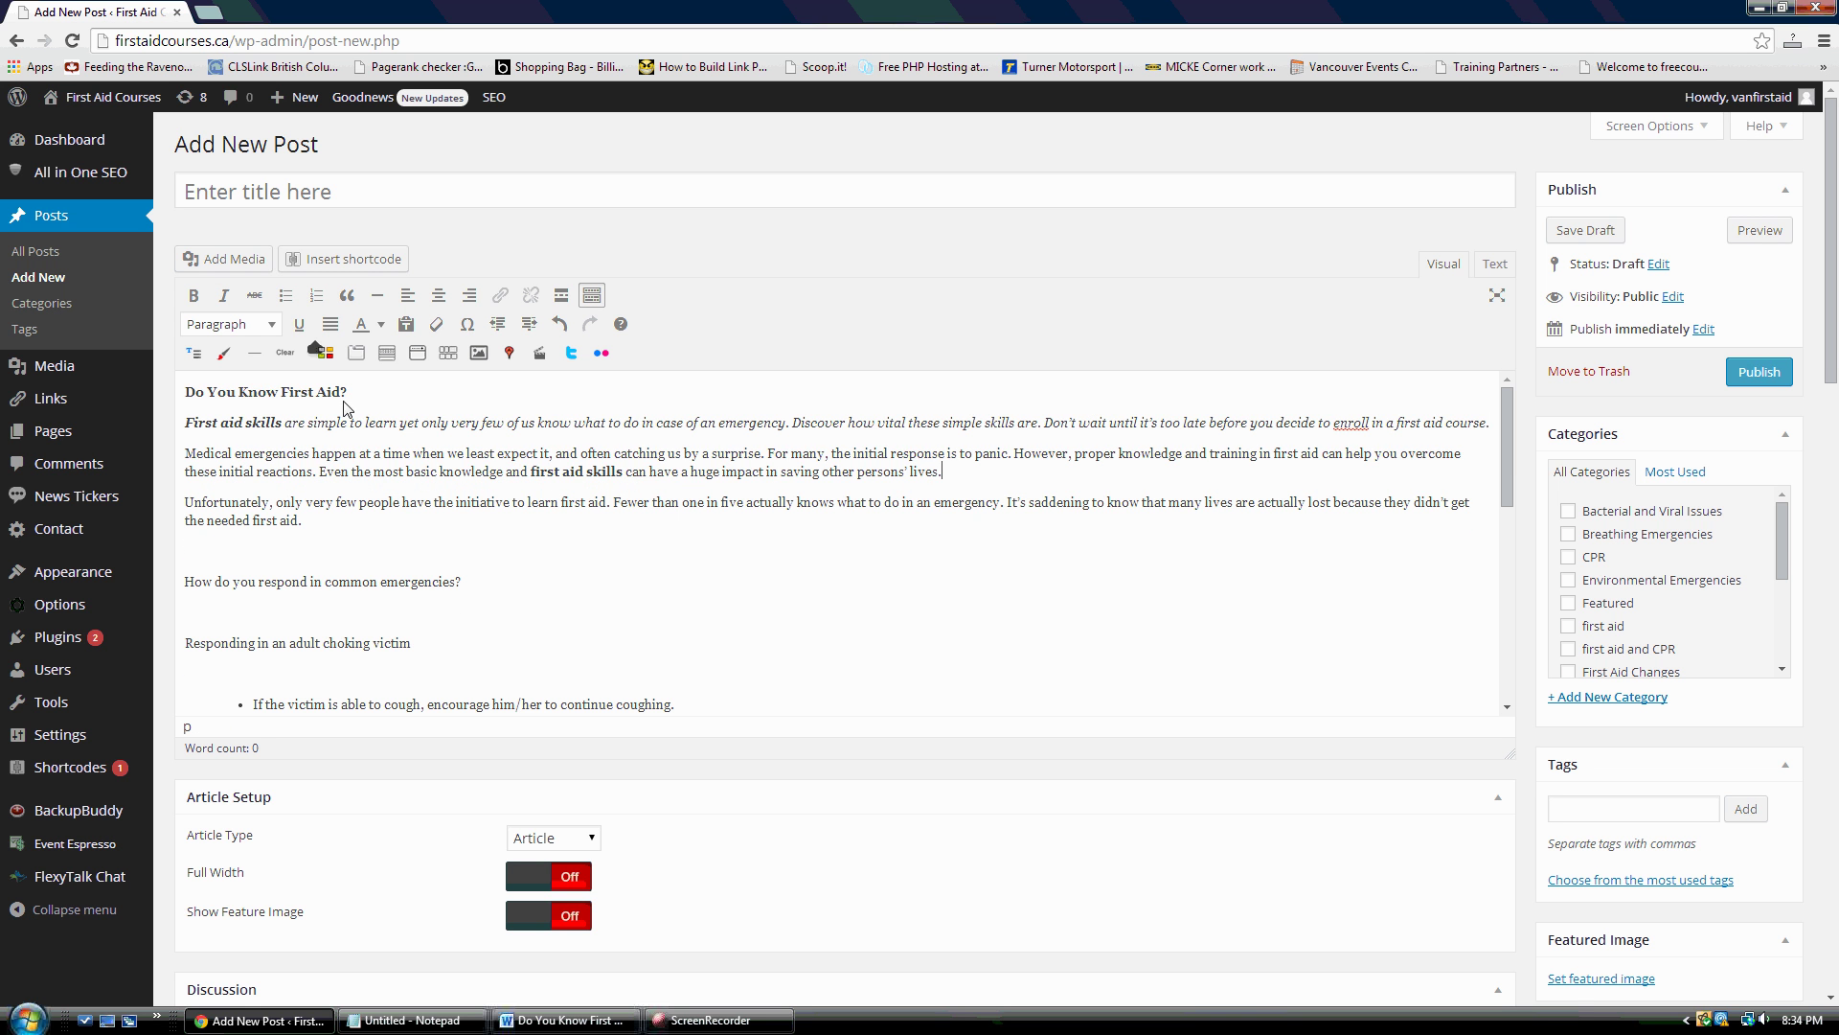
Move "Do You Know First Aid?" from the body into the post title and remove the empty line it leaves
left_click_drag(349, 391, 182, 393)
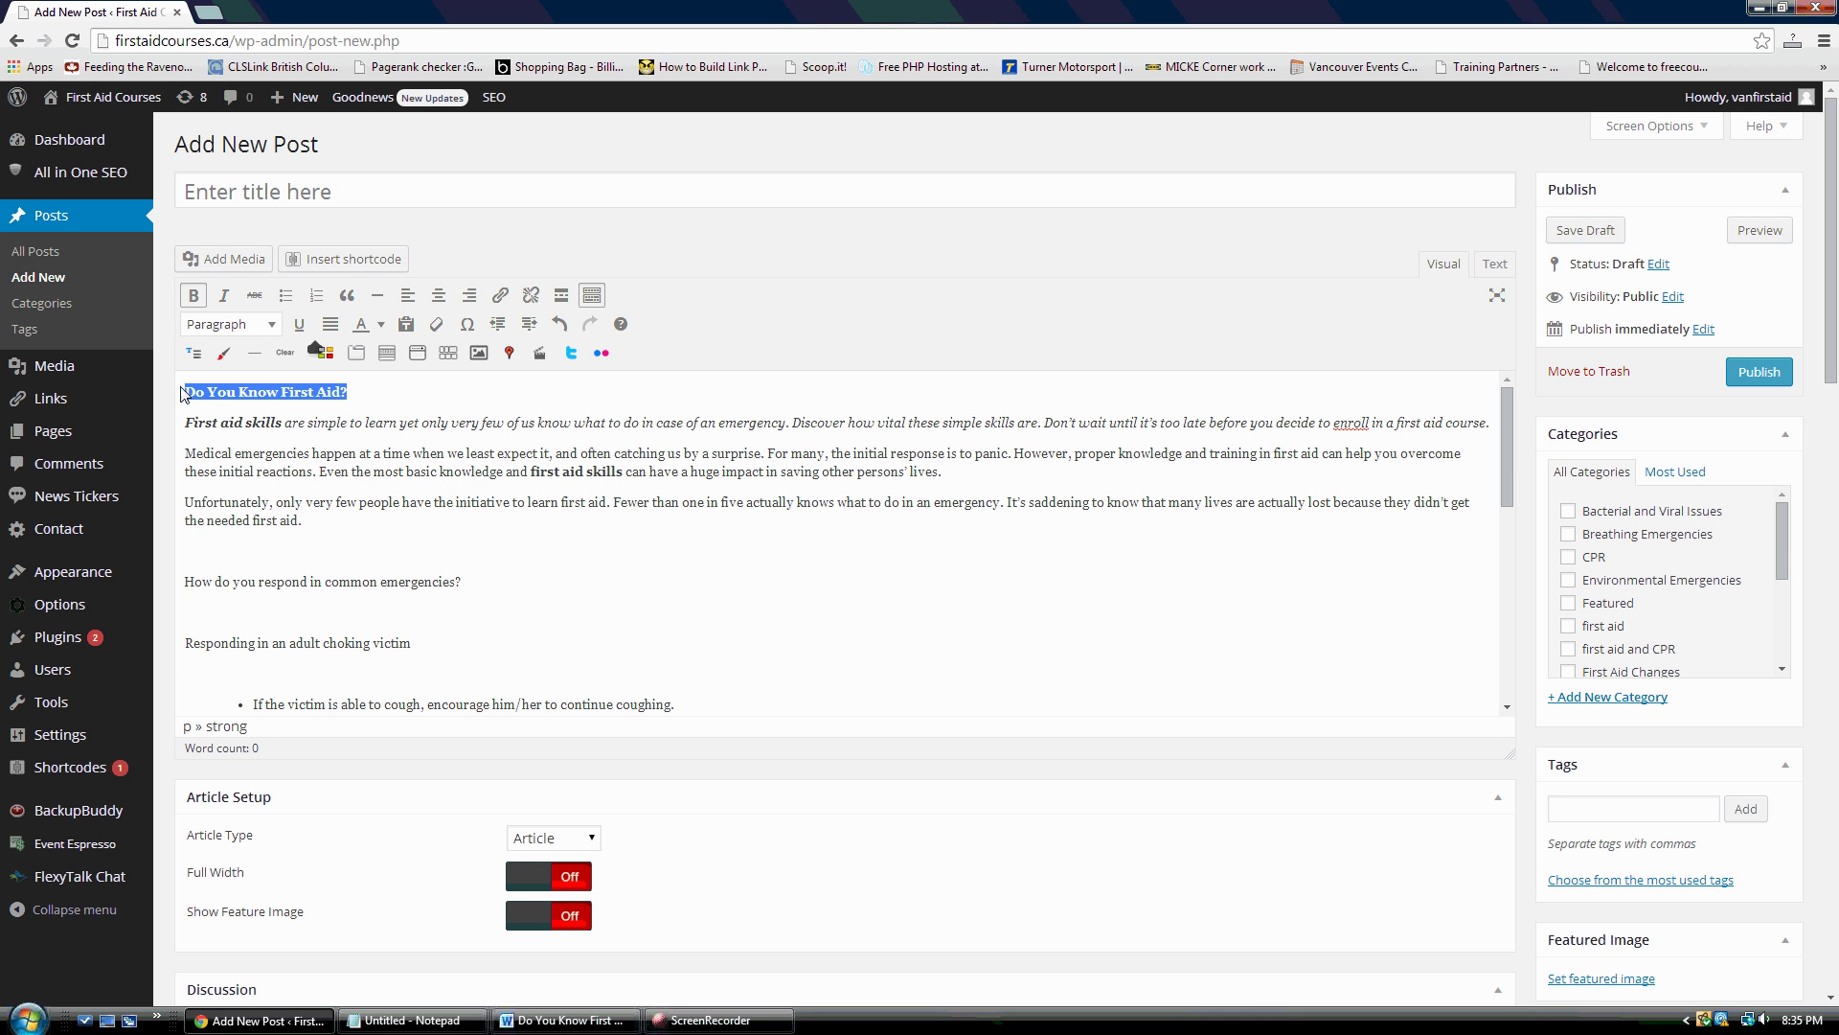
right_click(262, 399)
left_click(288, 460)
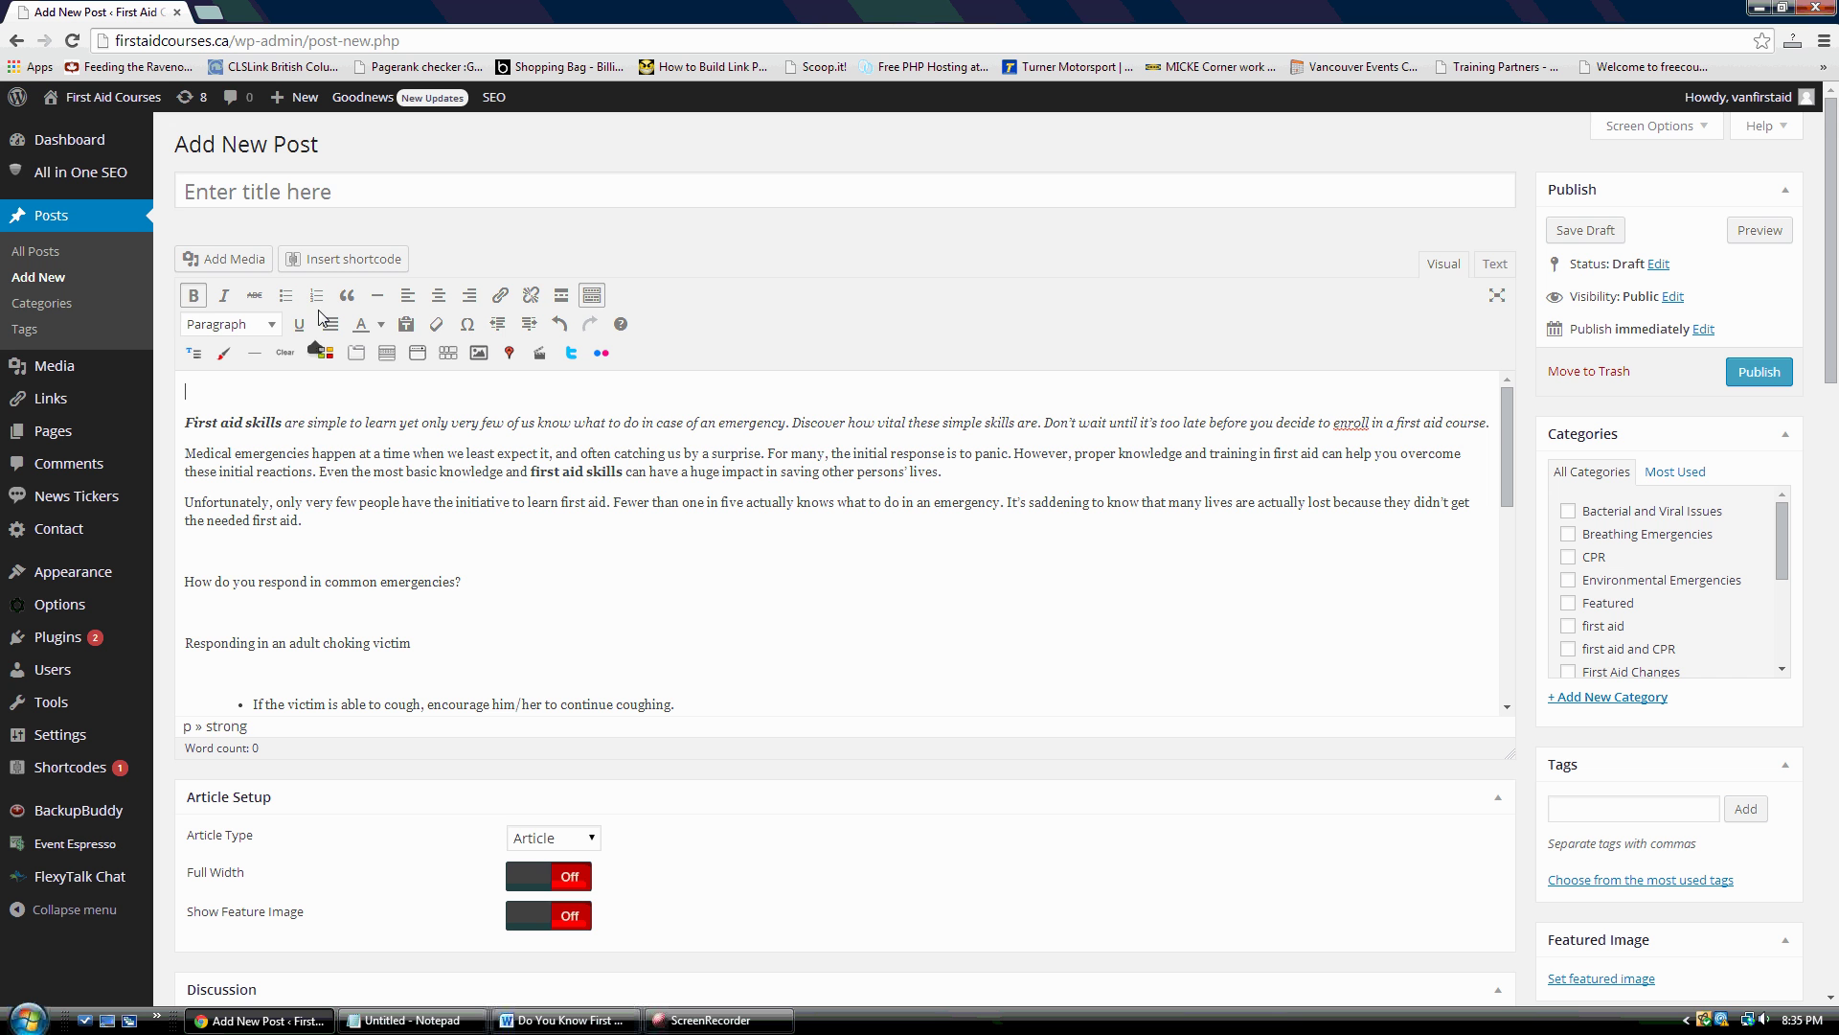
left_click(296, 206)
key("ctrl+v")
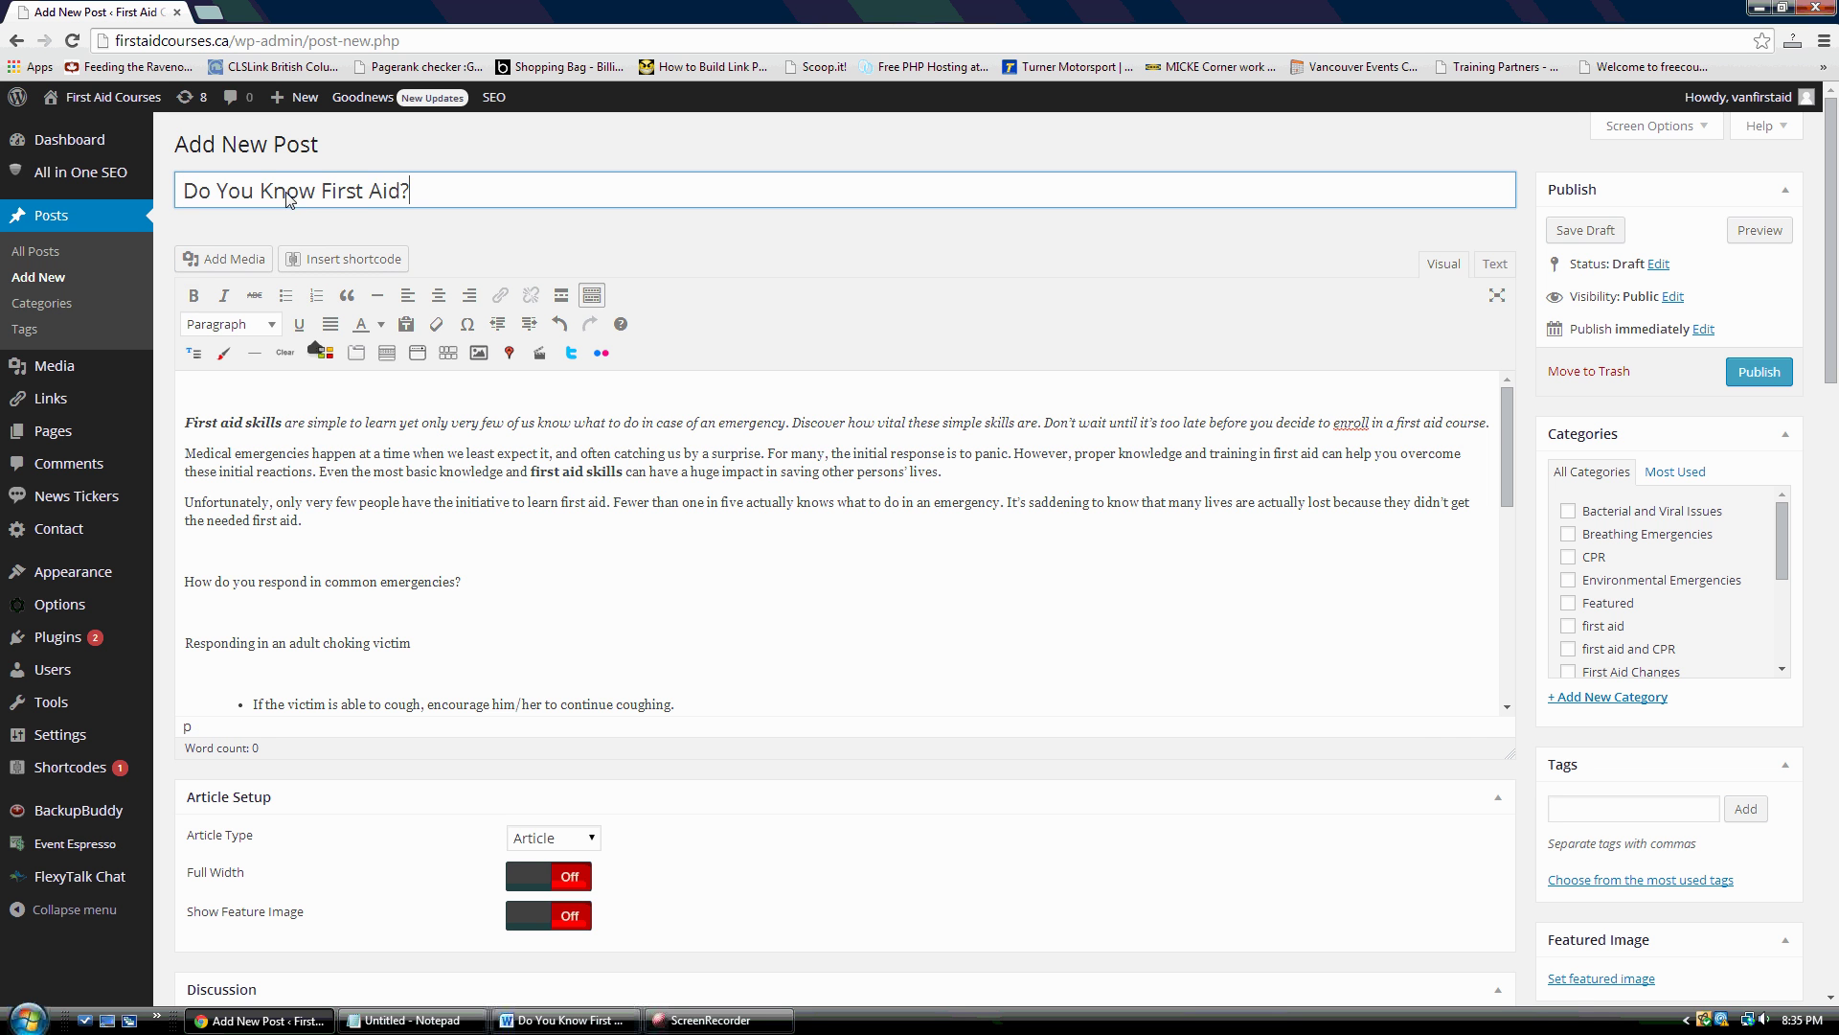
left_click(190, 429)
key("BackSpace")
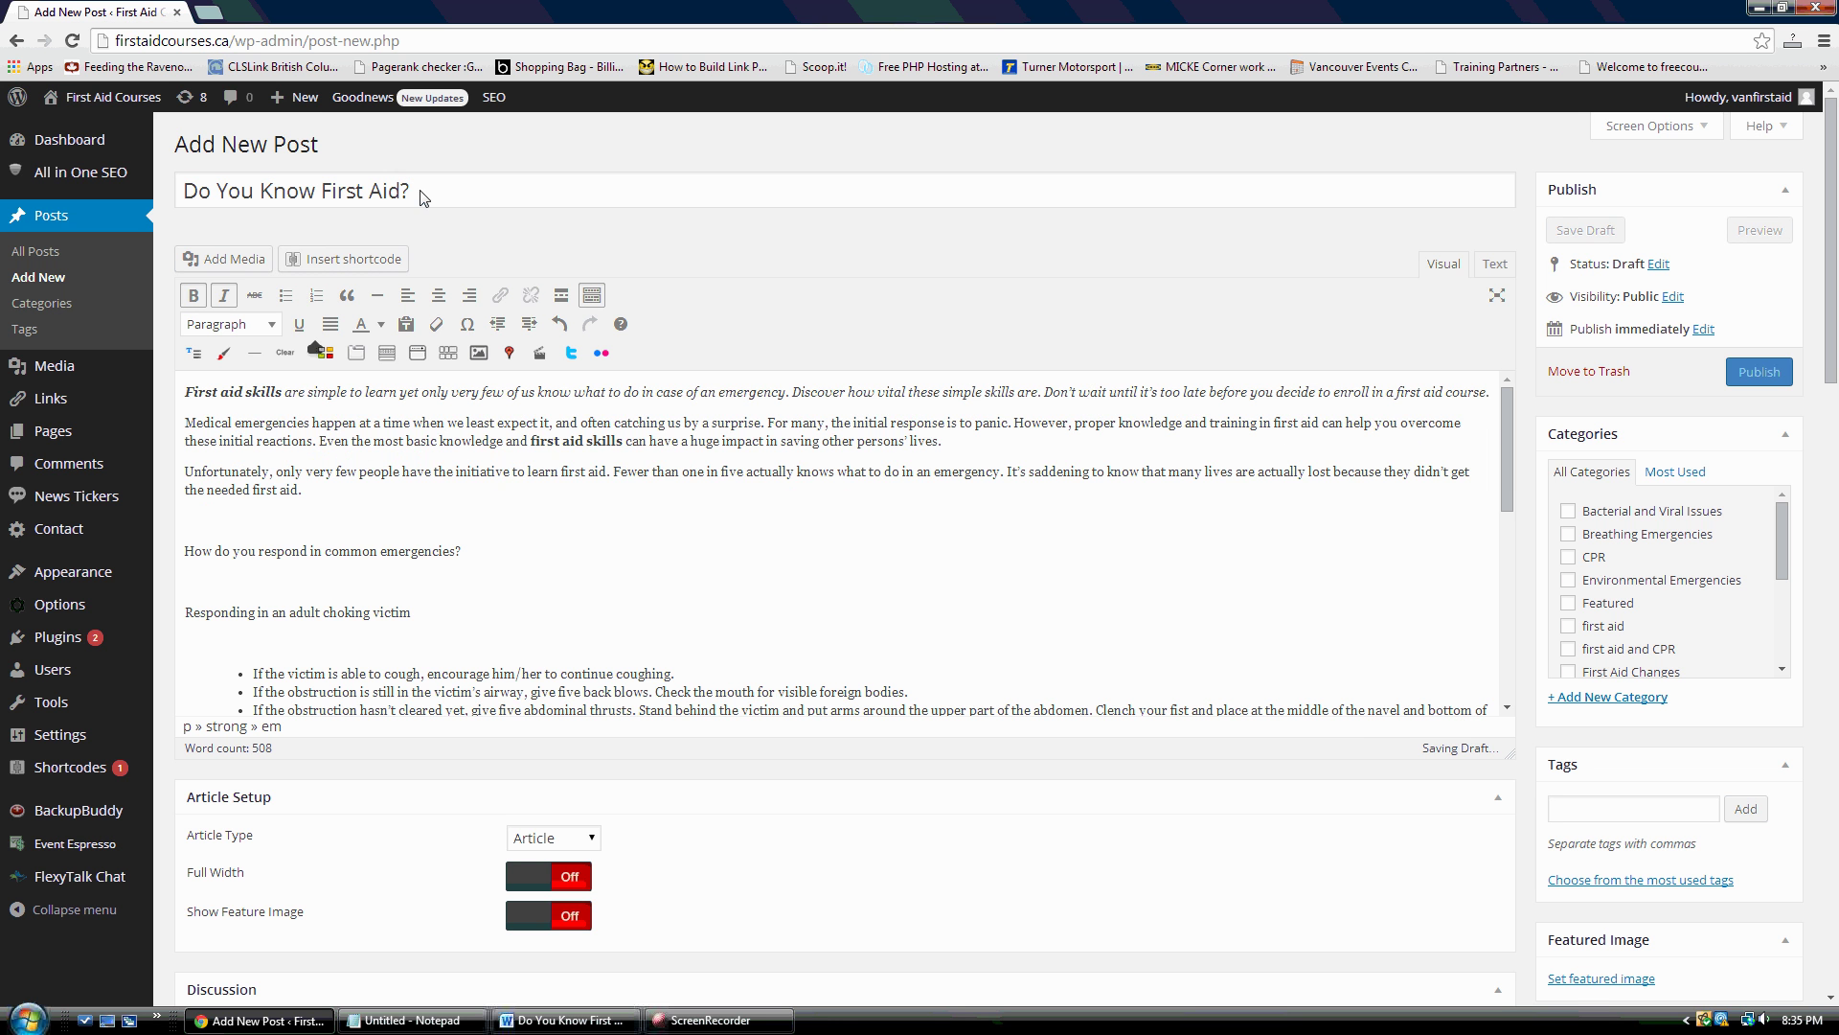
Copy the post title "Do You Know First Aid?" into the All in One SEO Pack title
key("ctrl+a")
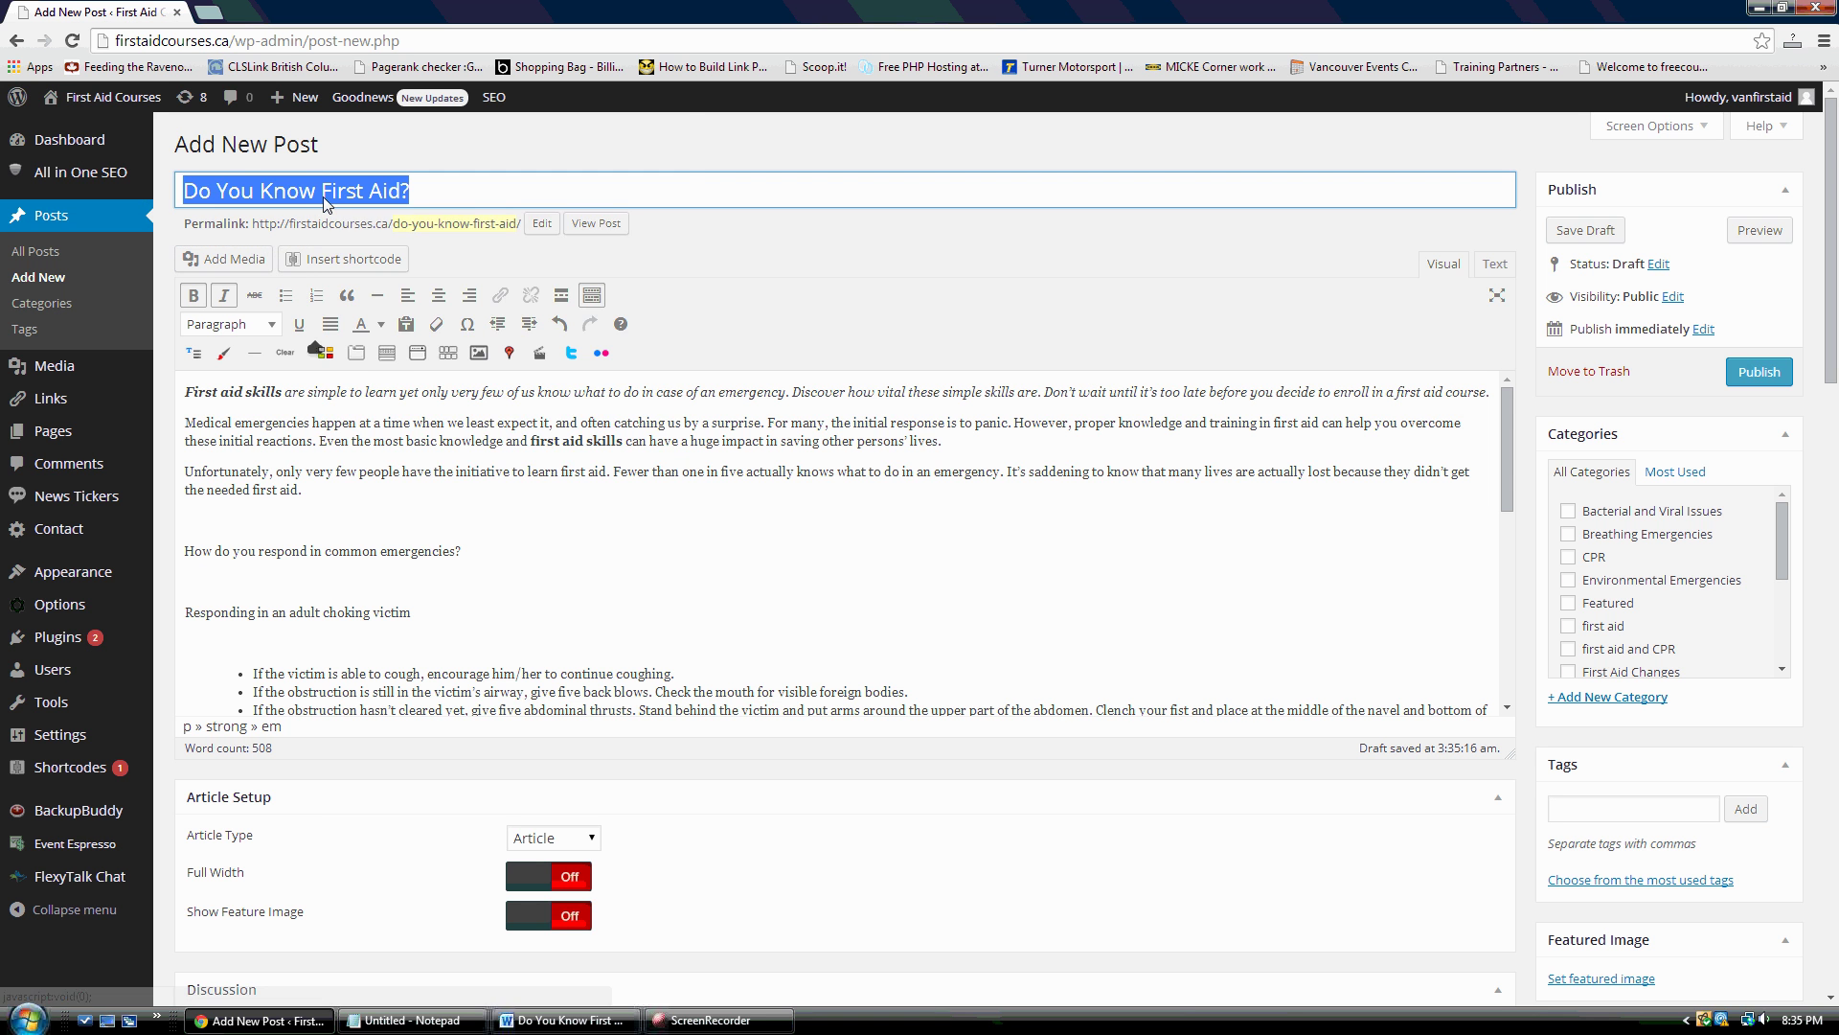
right_click(325, 199)
left_click(373, 288)
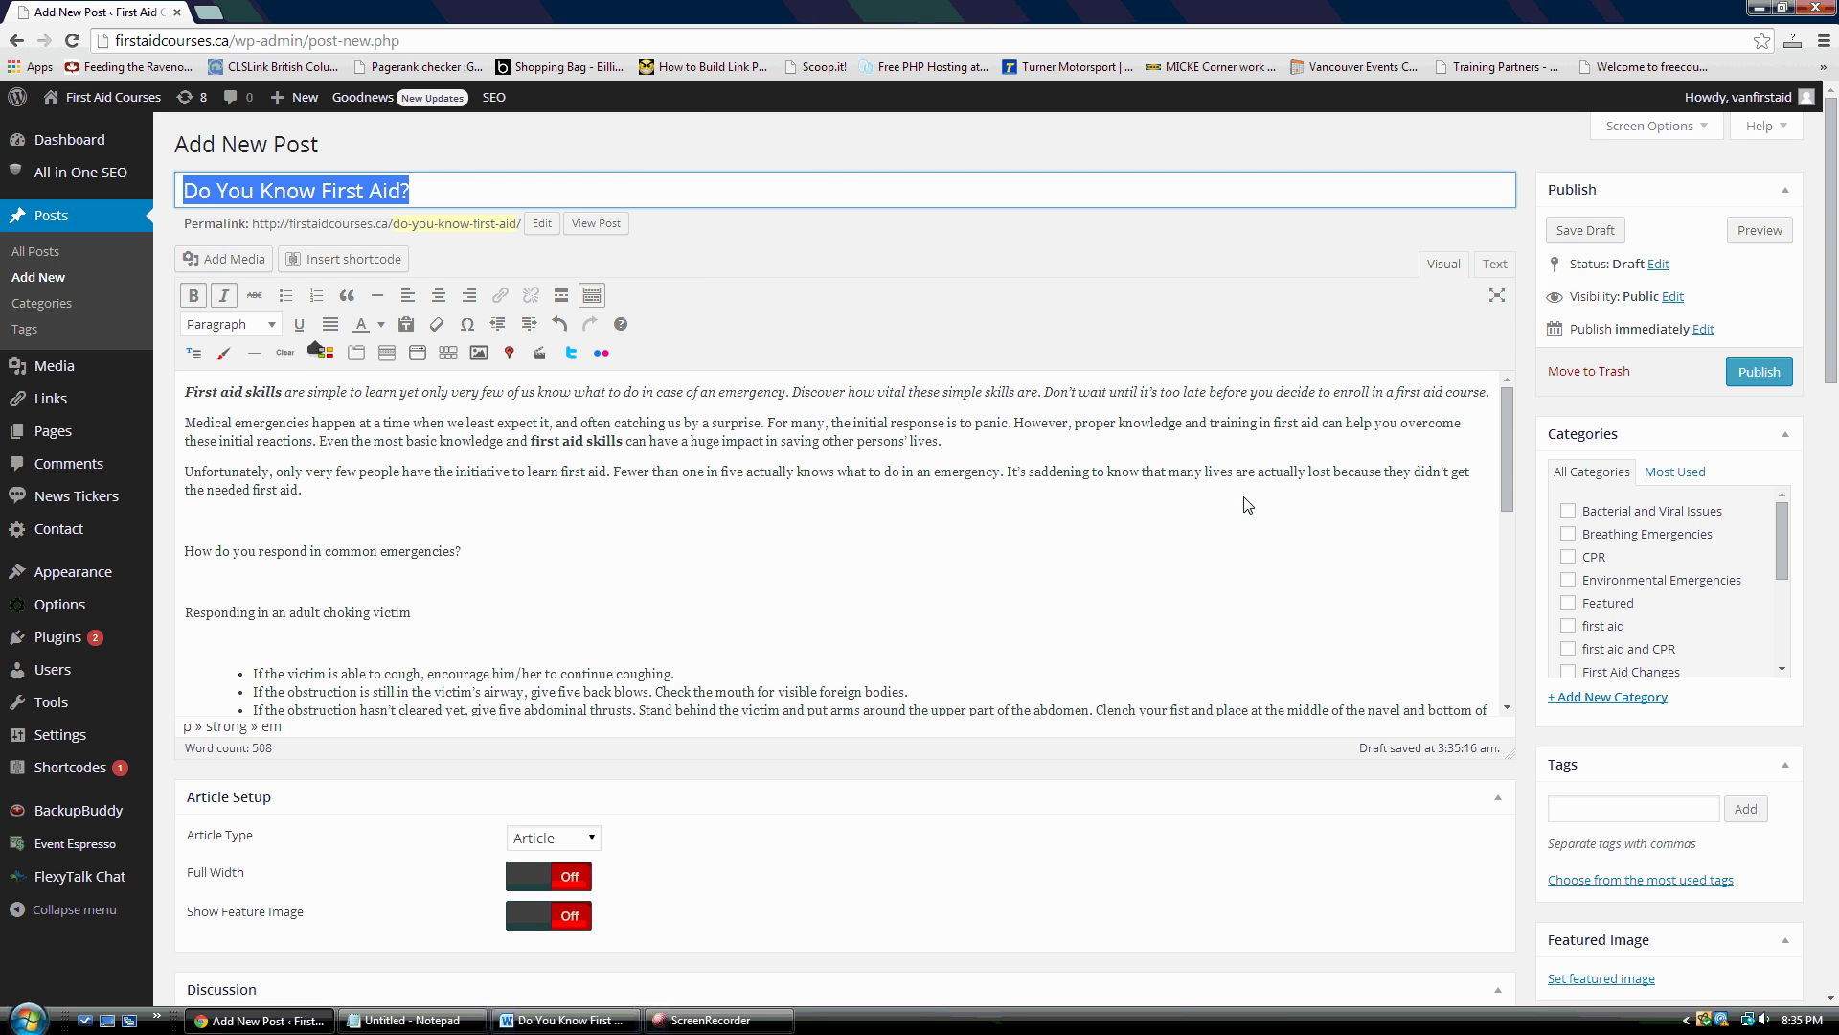
left_click_drag(1831, 347, 1810, 821)
right_click(505, 789)
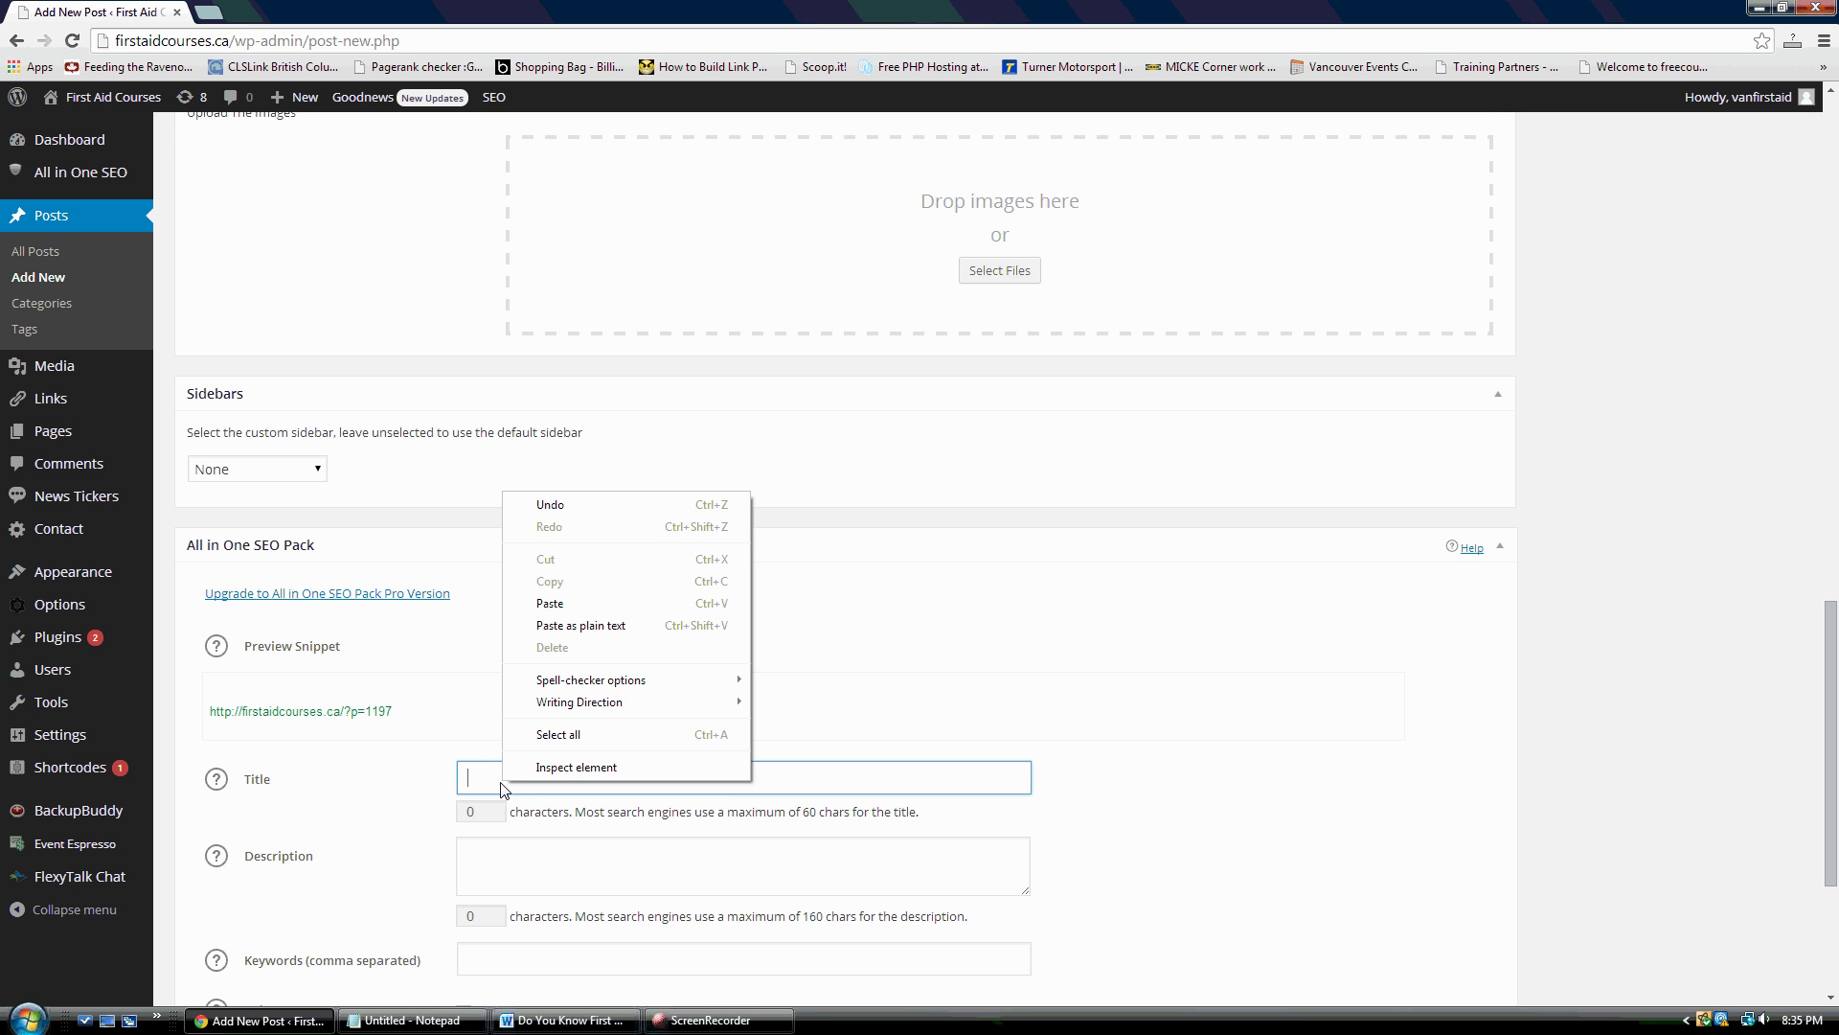
left_click(551, 606)
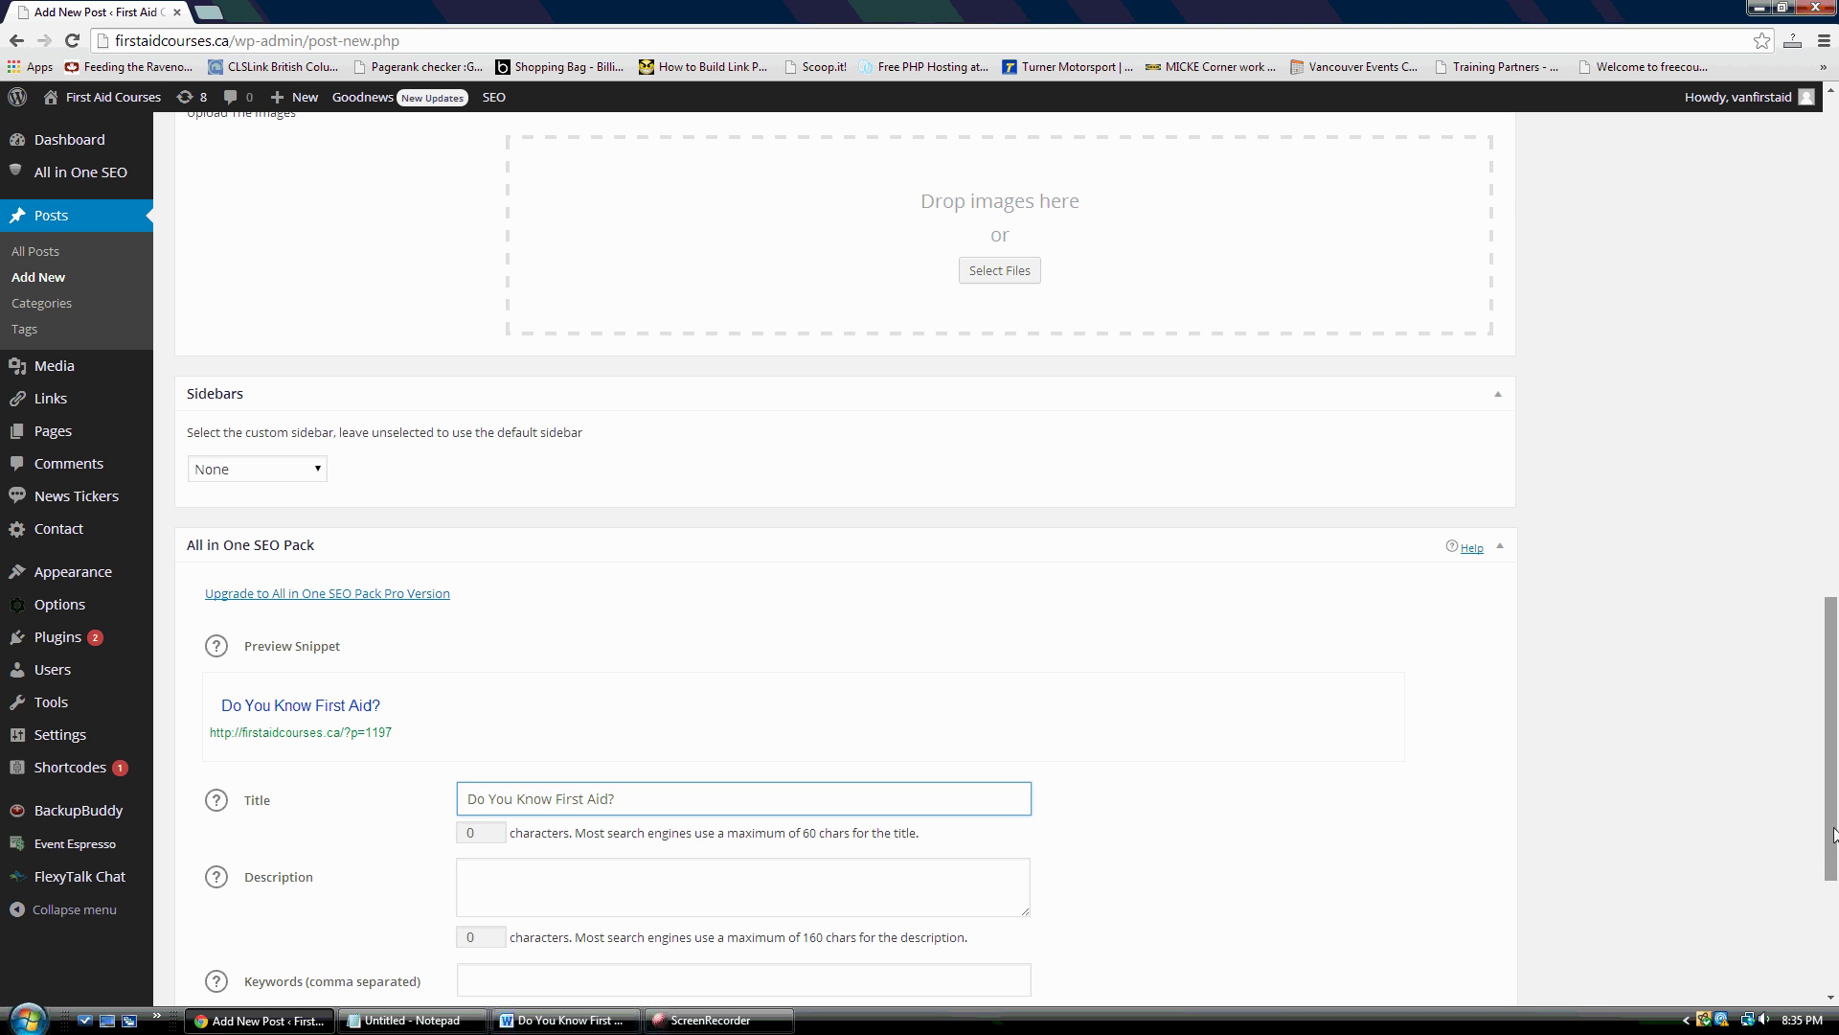
Remove the blank lines after the "Unfortunately" paragraph, the common emergencies question and the adult choking victim line in the post body
left_click_drag(1833, 834, 1820, 297)
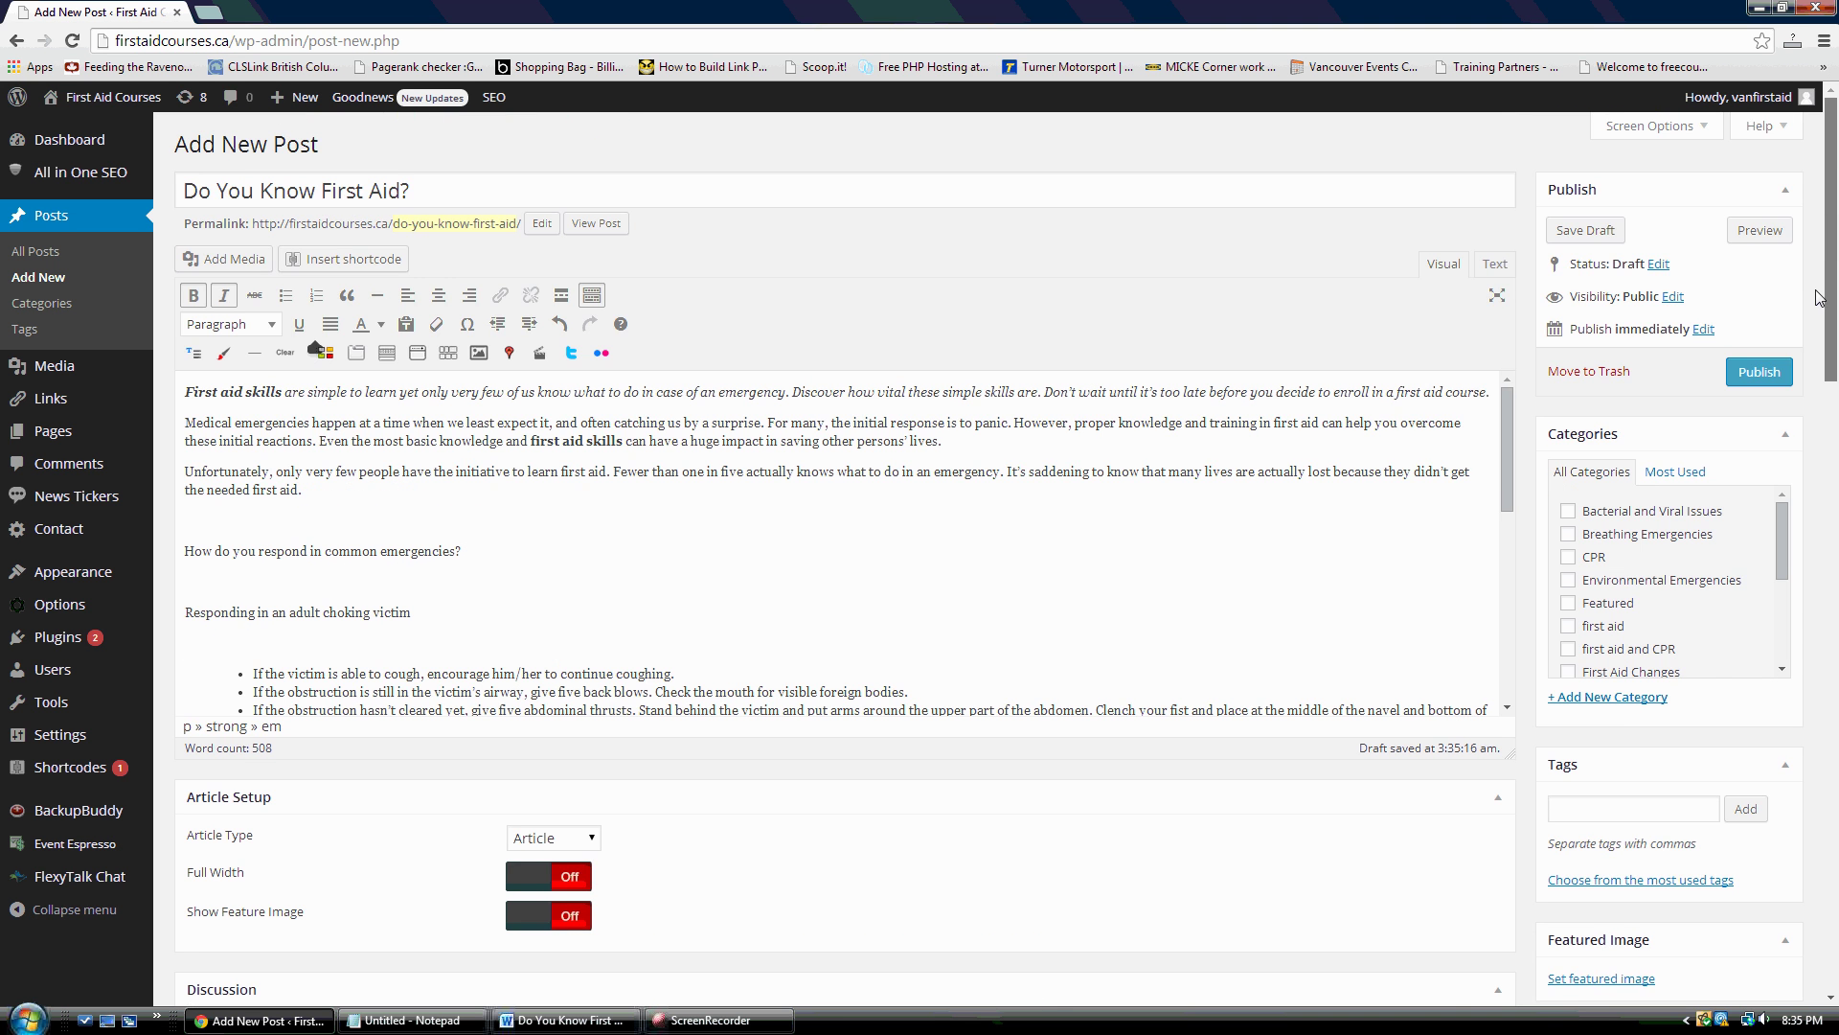
left_click(204, 513)
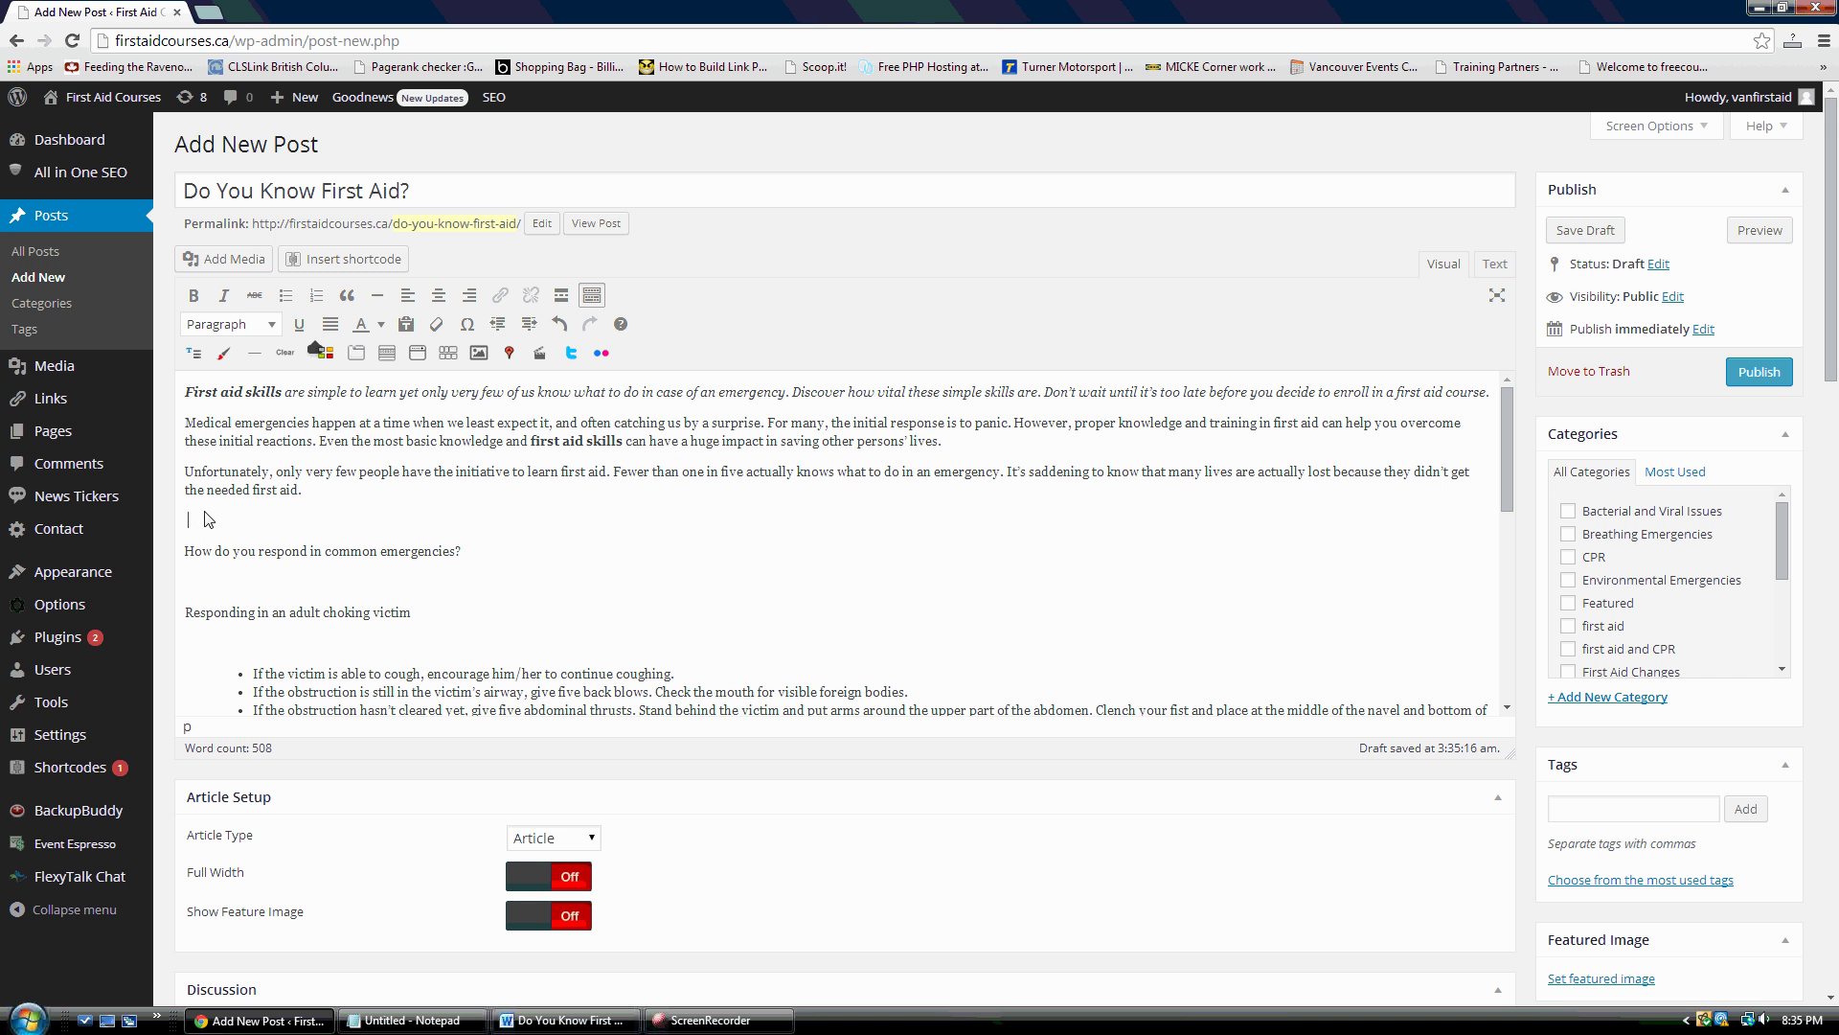
key("BackSpace")
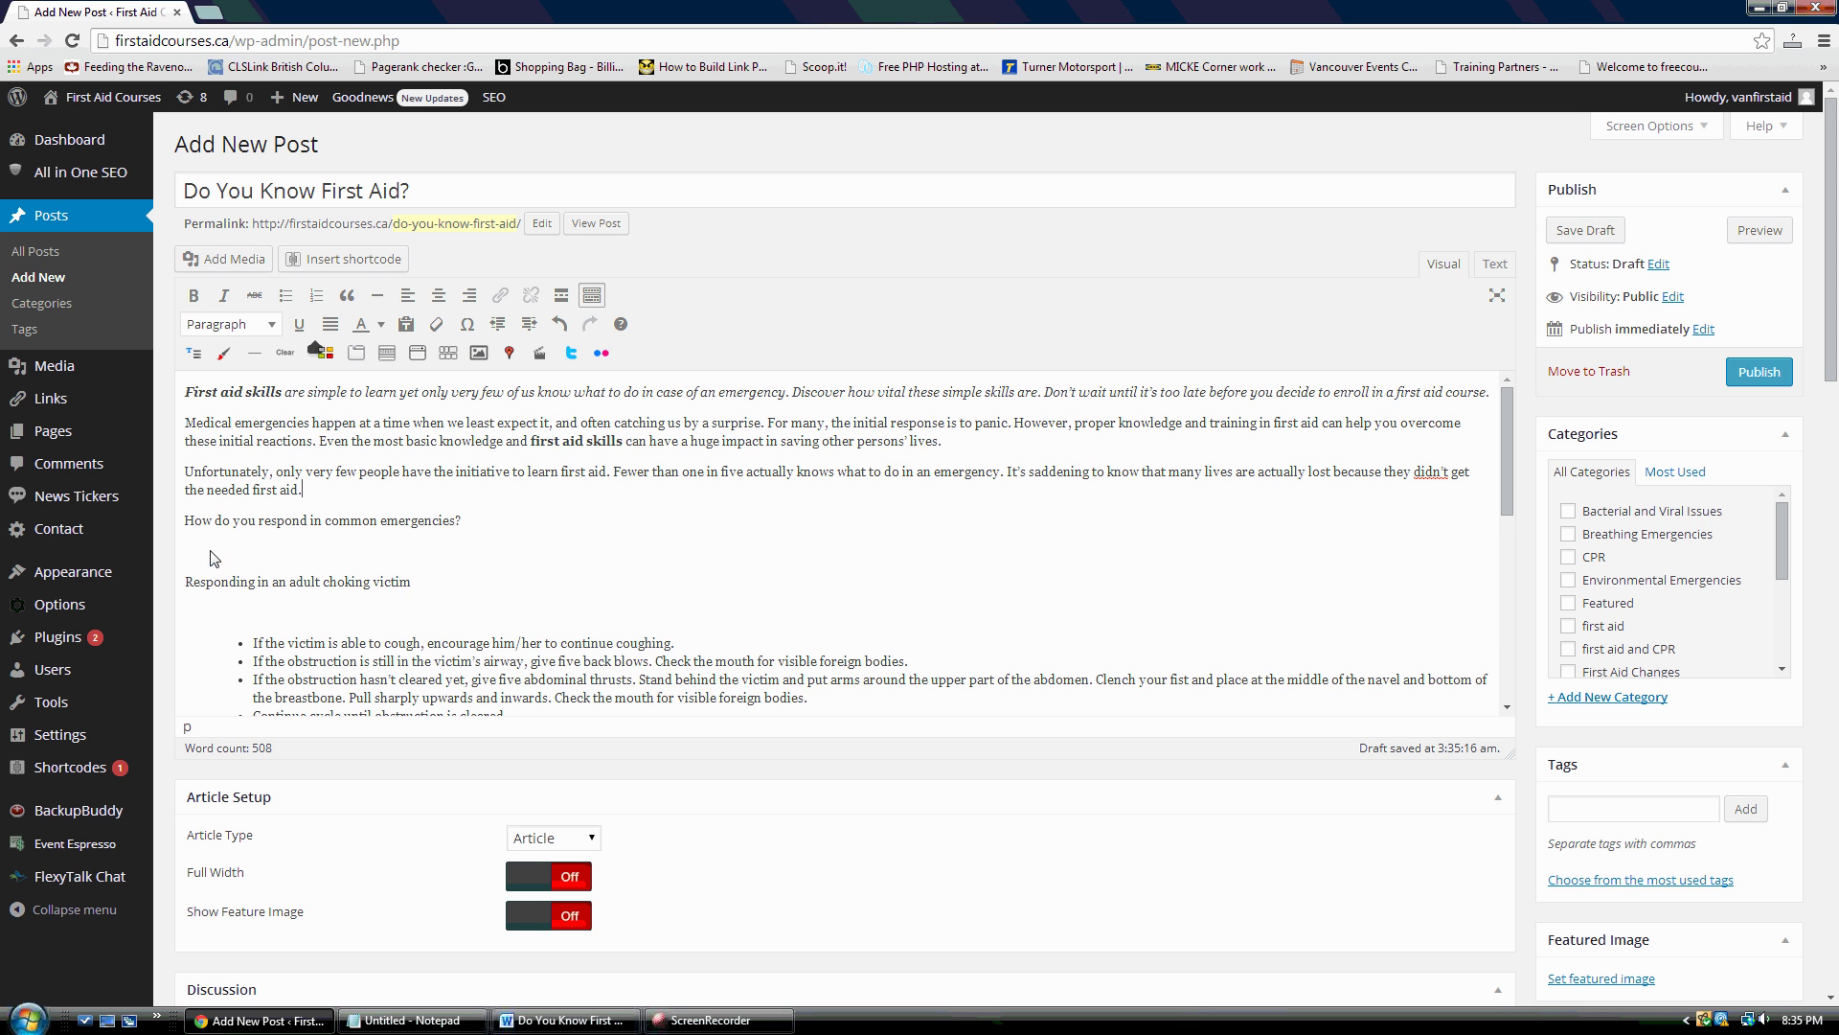
key("BackSpace")
key("BackSpace")
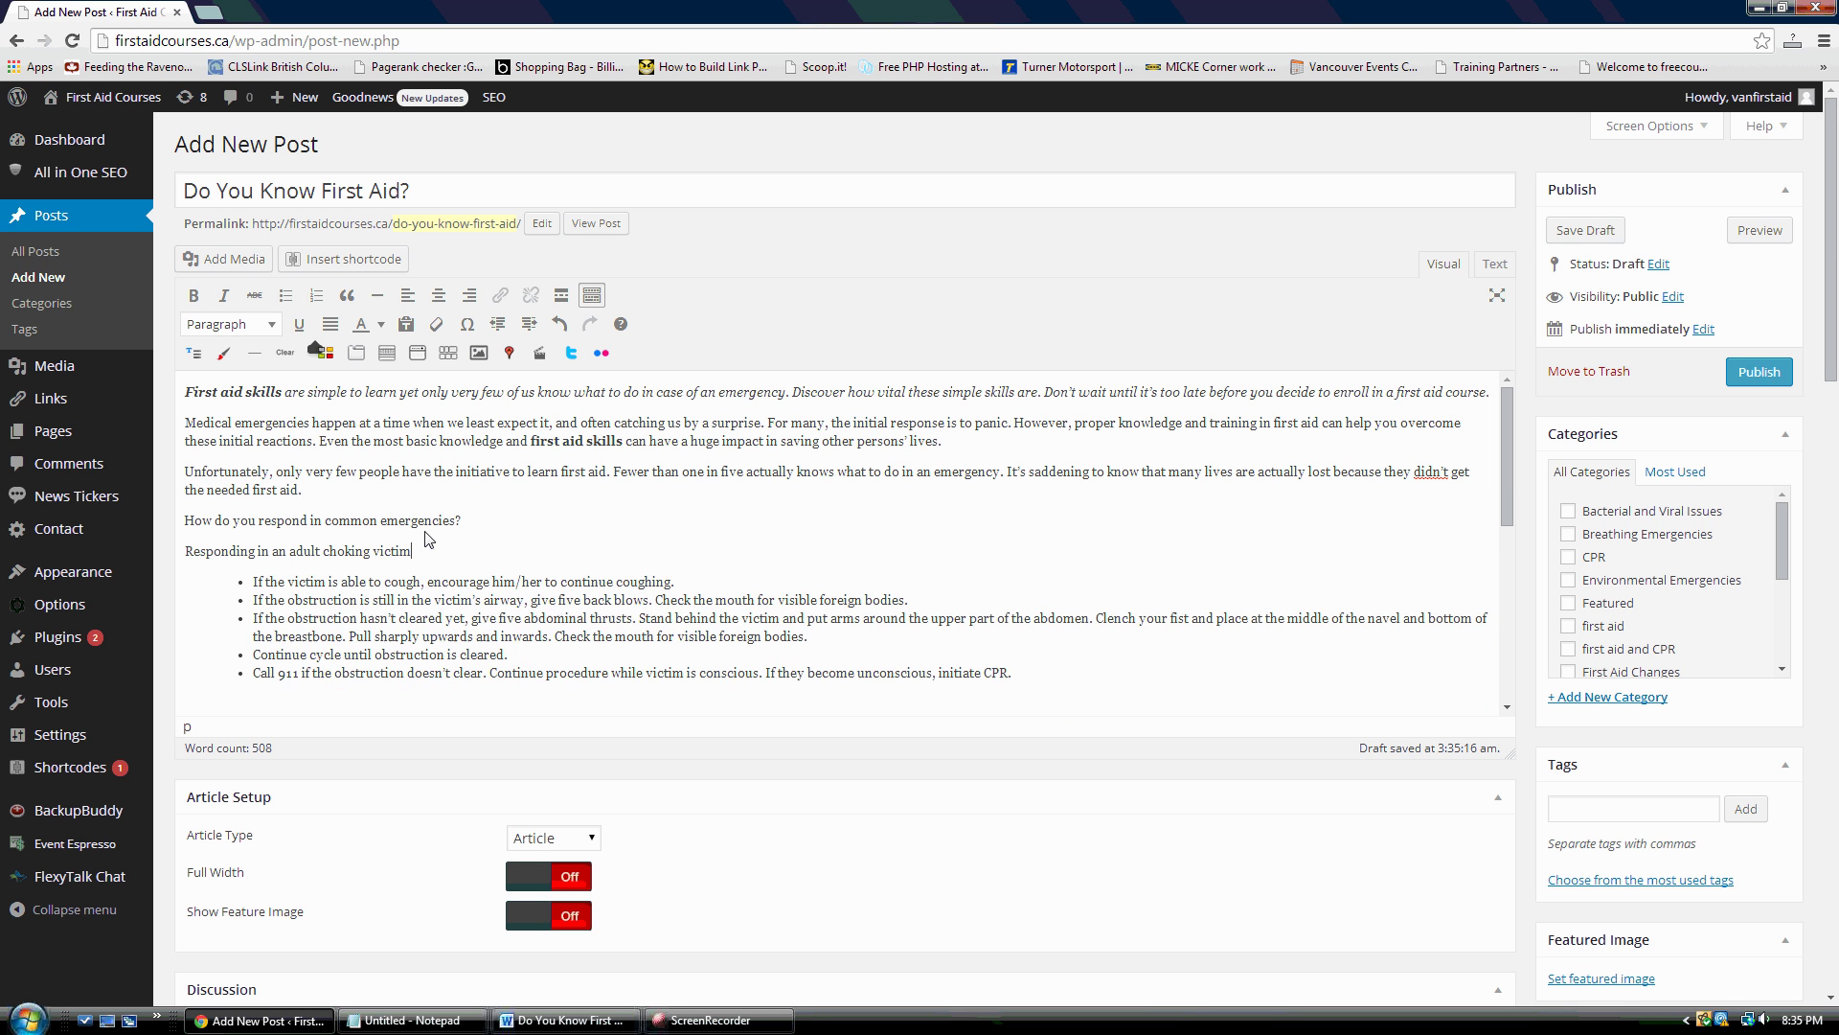
Format the line "How do you respond in common emergencies?" as Heading 3 and make it bold
left_click_drag(493, 527, 198, 526)
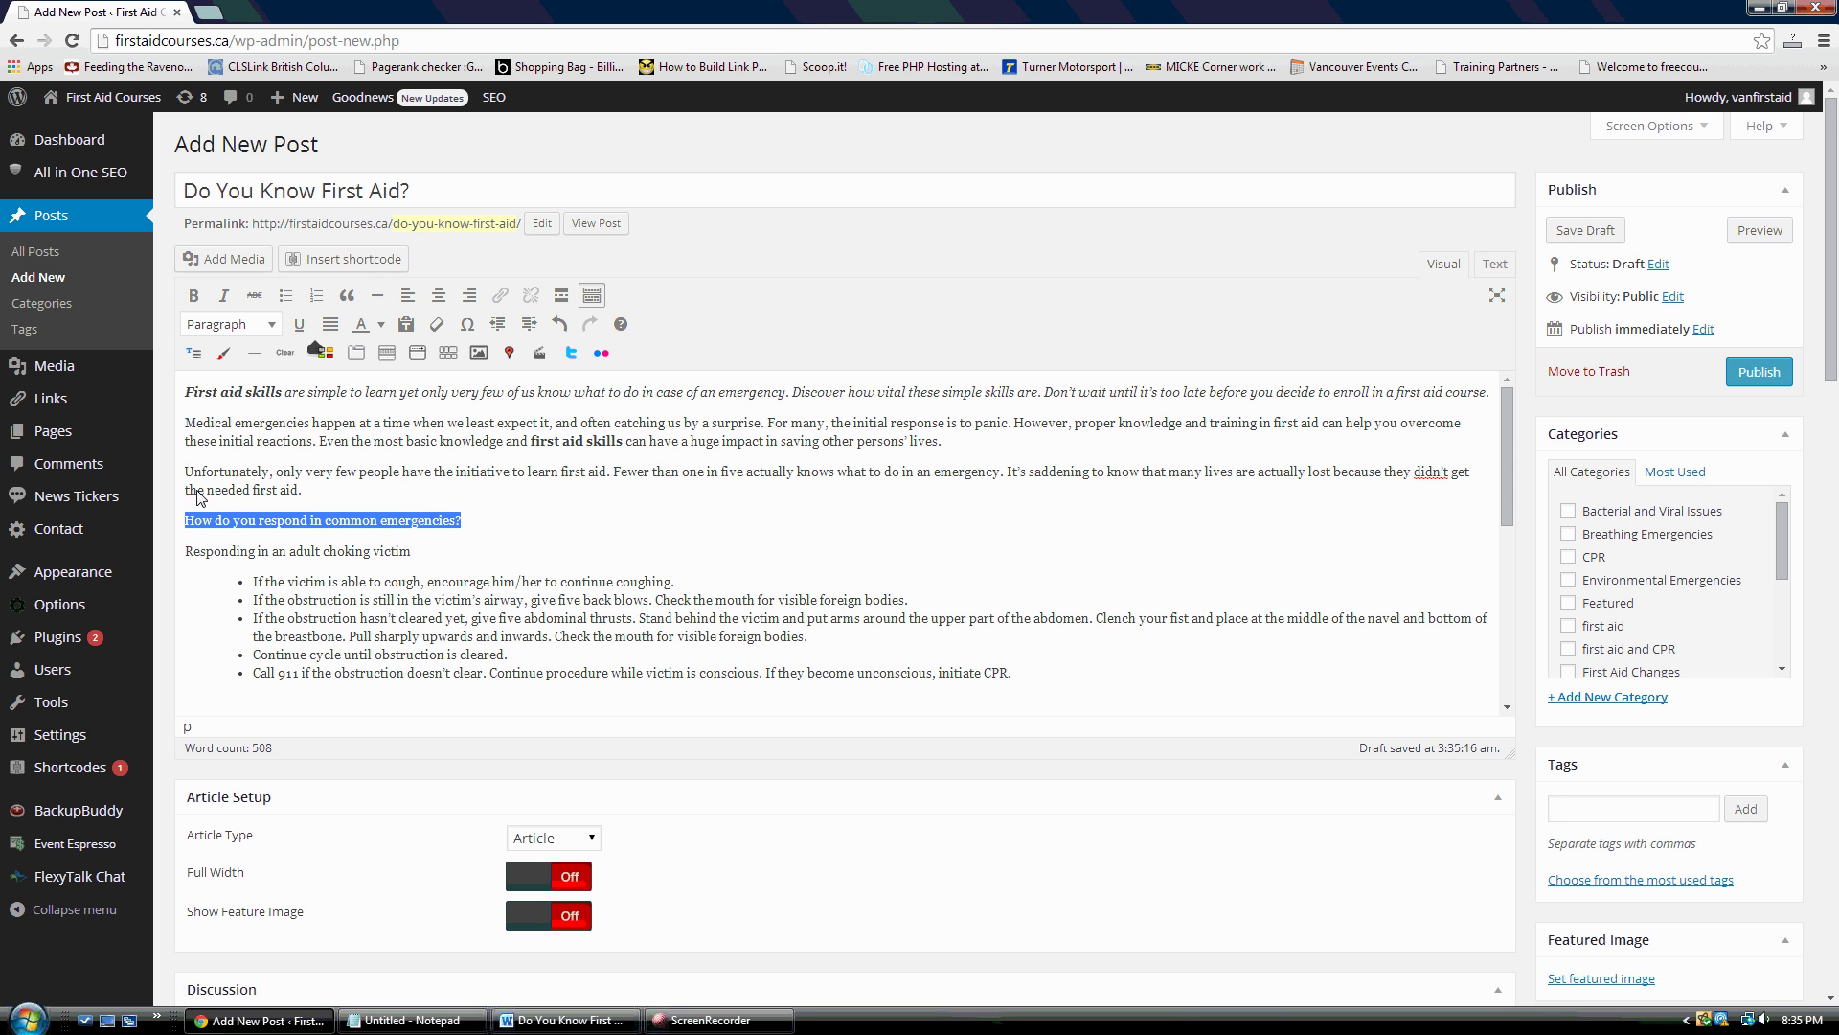
left_click(274, 325)
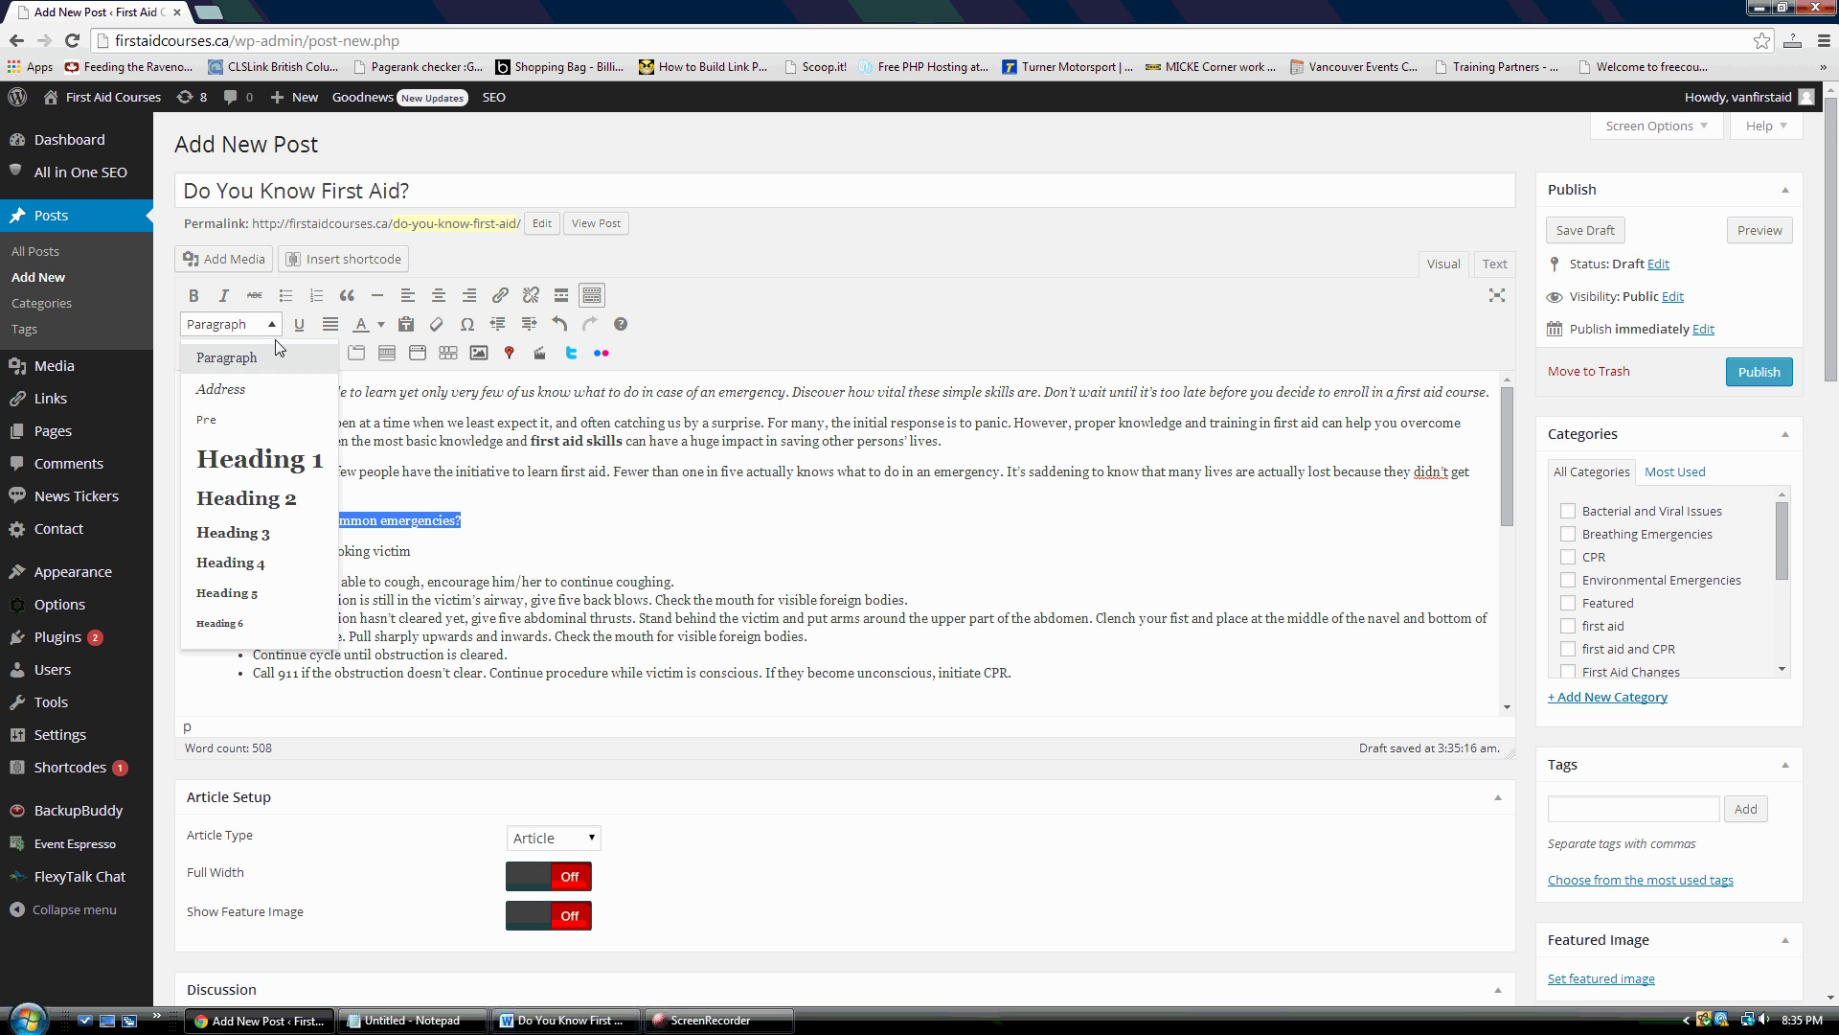
left_click(245, 532)
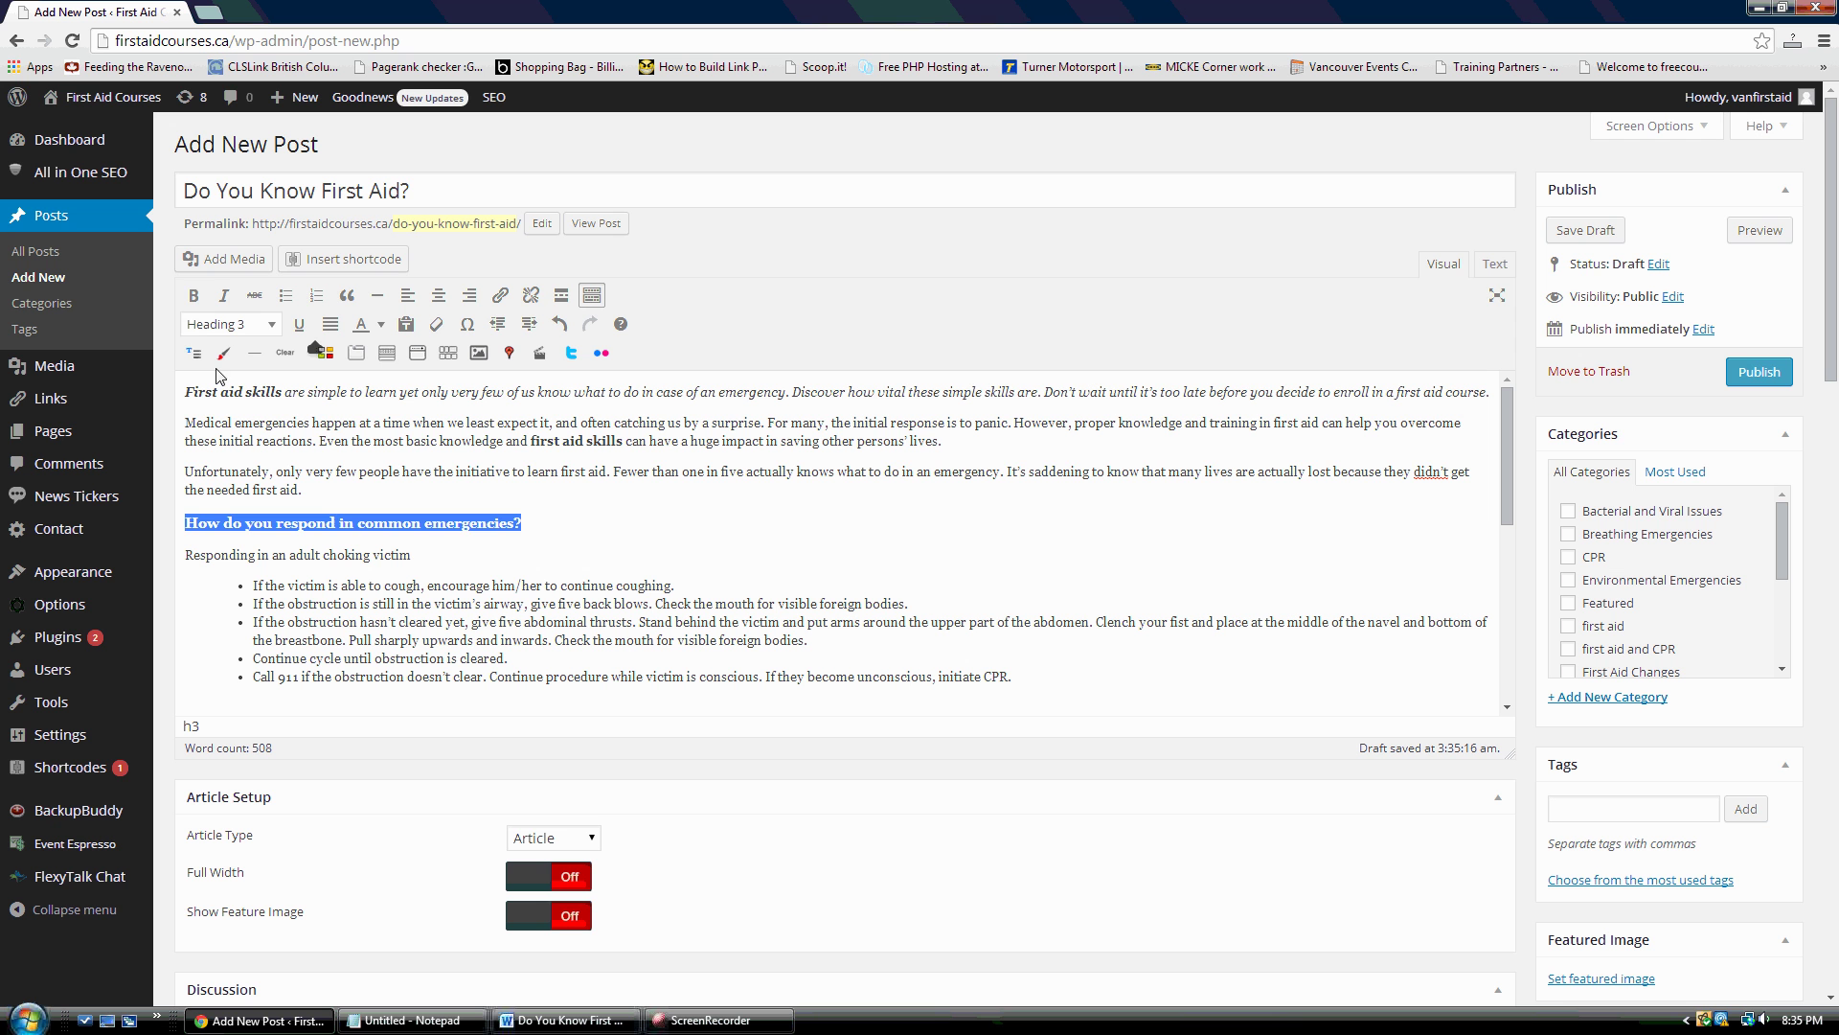
left_click(193, 295)
Capitalize the common emergencies heading so it reads "How Do You Respond in Common Emergencies?"
left_click(243, 524)
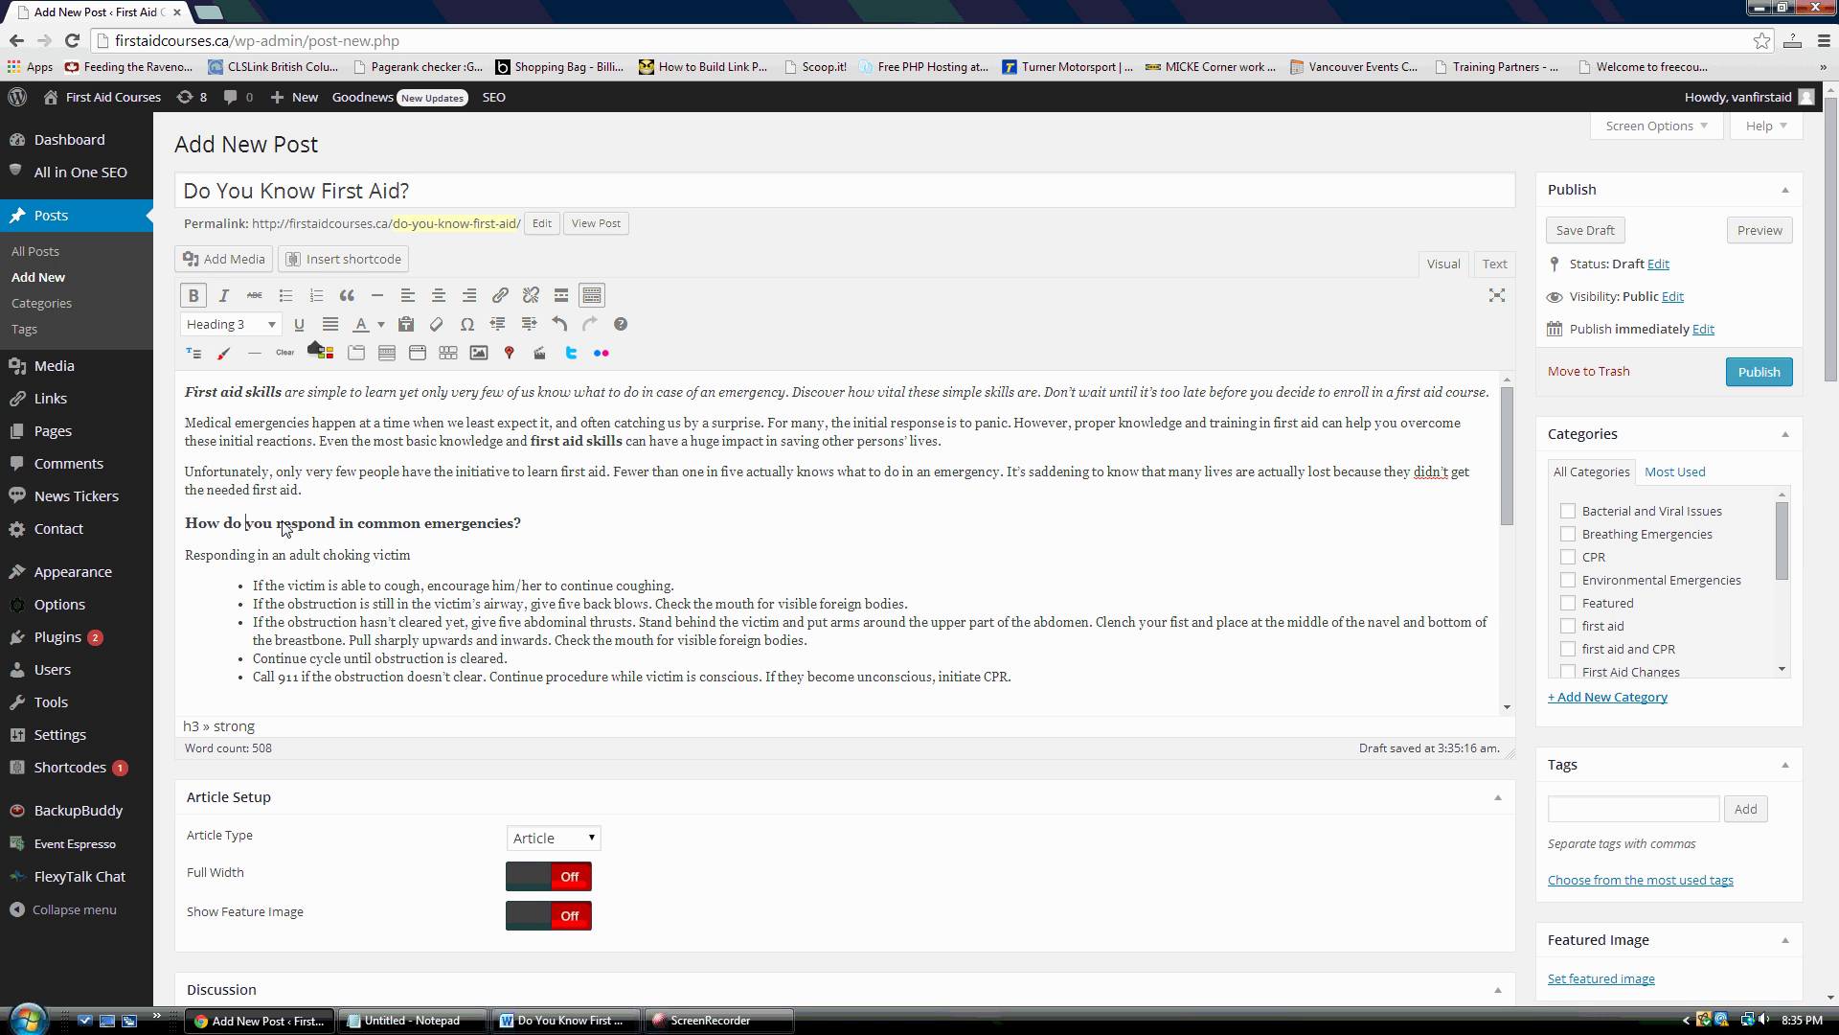
key("BackSpace")
type("D")
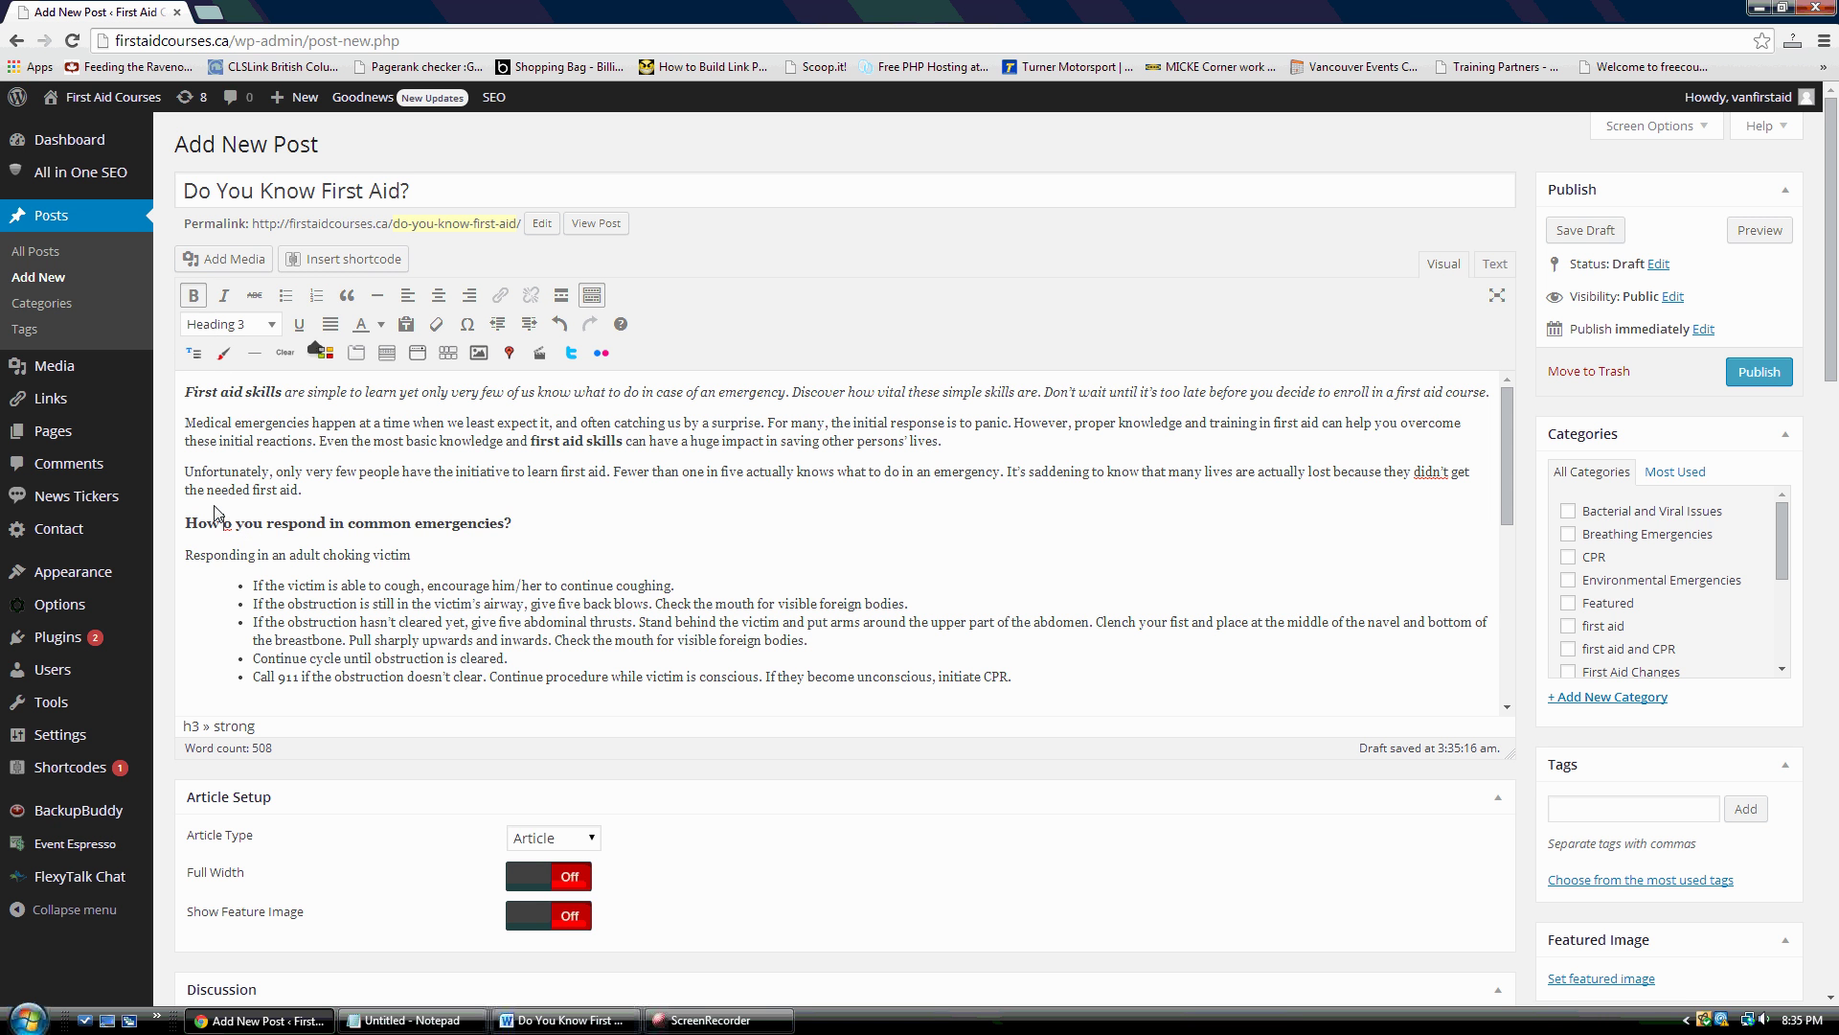
key("BackSpace")
type("Y")
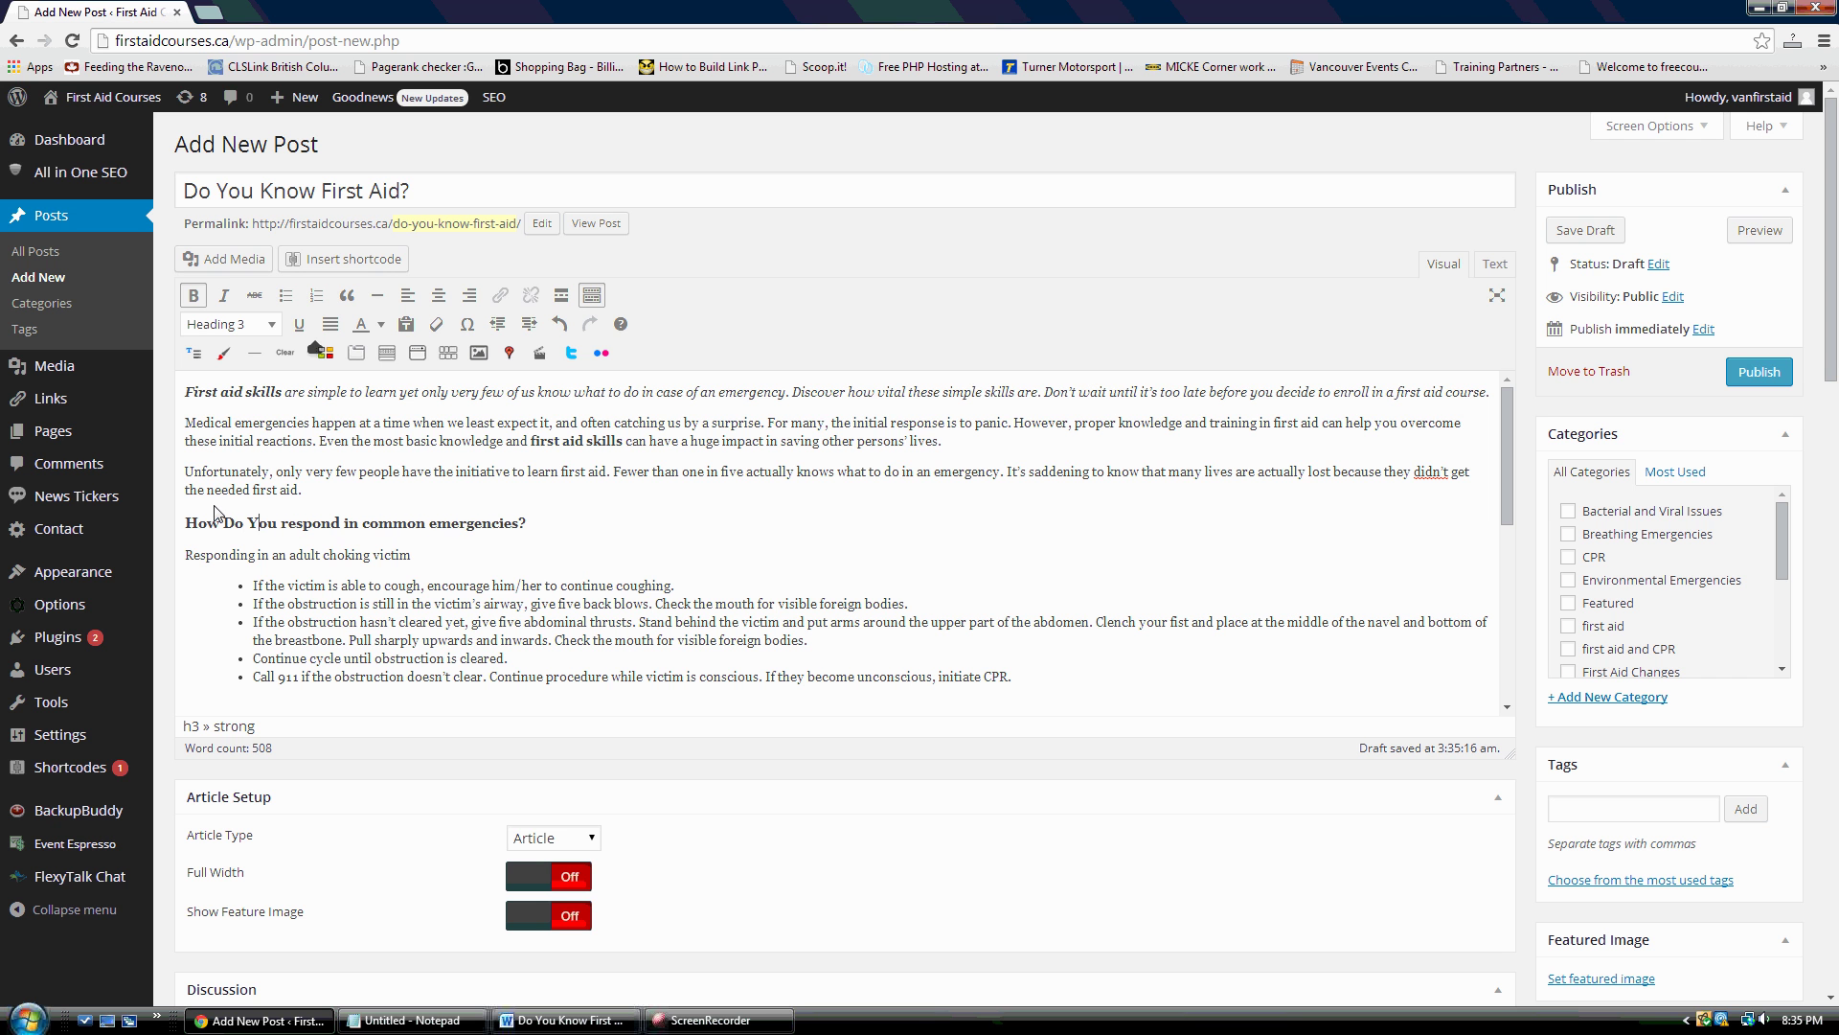
key("BackSpace")
type("R")
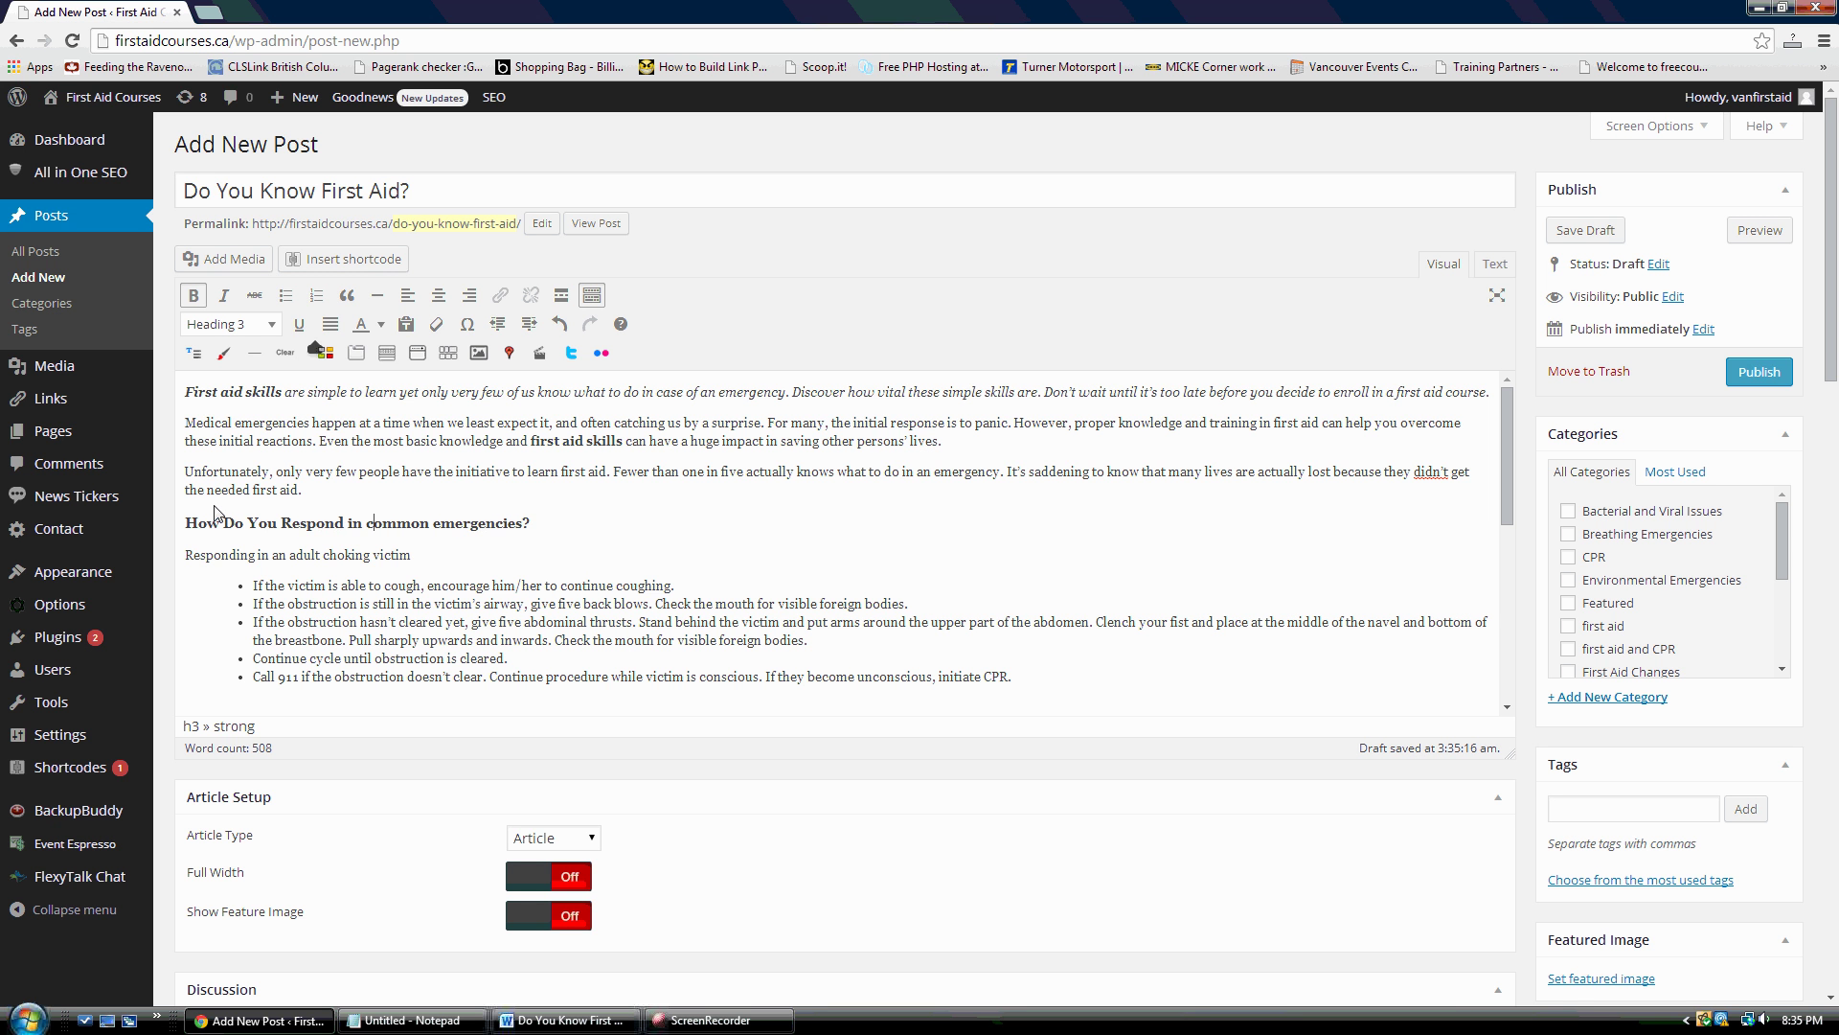
key("BackSpace")
type("C")
key("BackSpace")
type("E")
Remove the blank lines above and below "Responding in an infant choking victim"
scroll(283, 524, "down", 1)
left_click(230, 618)
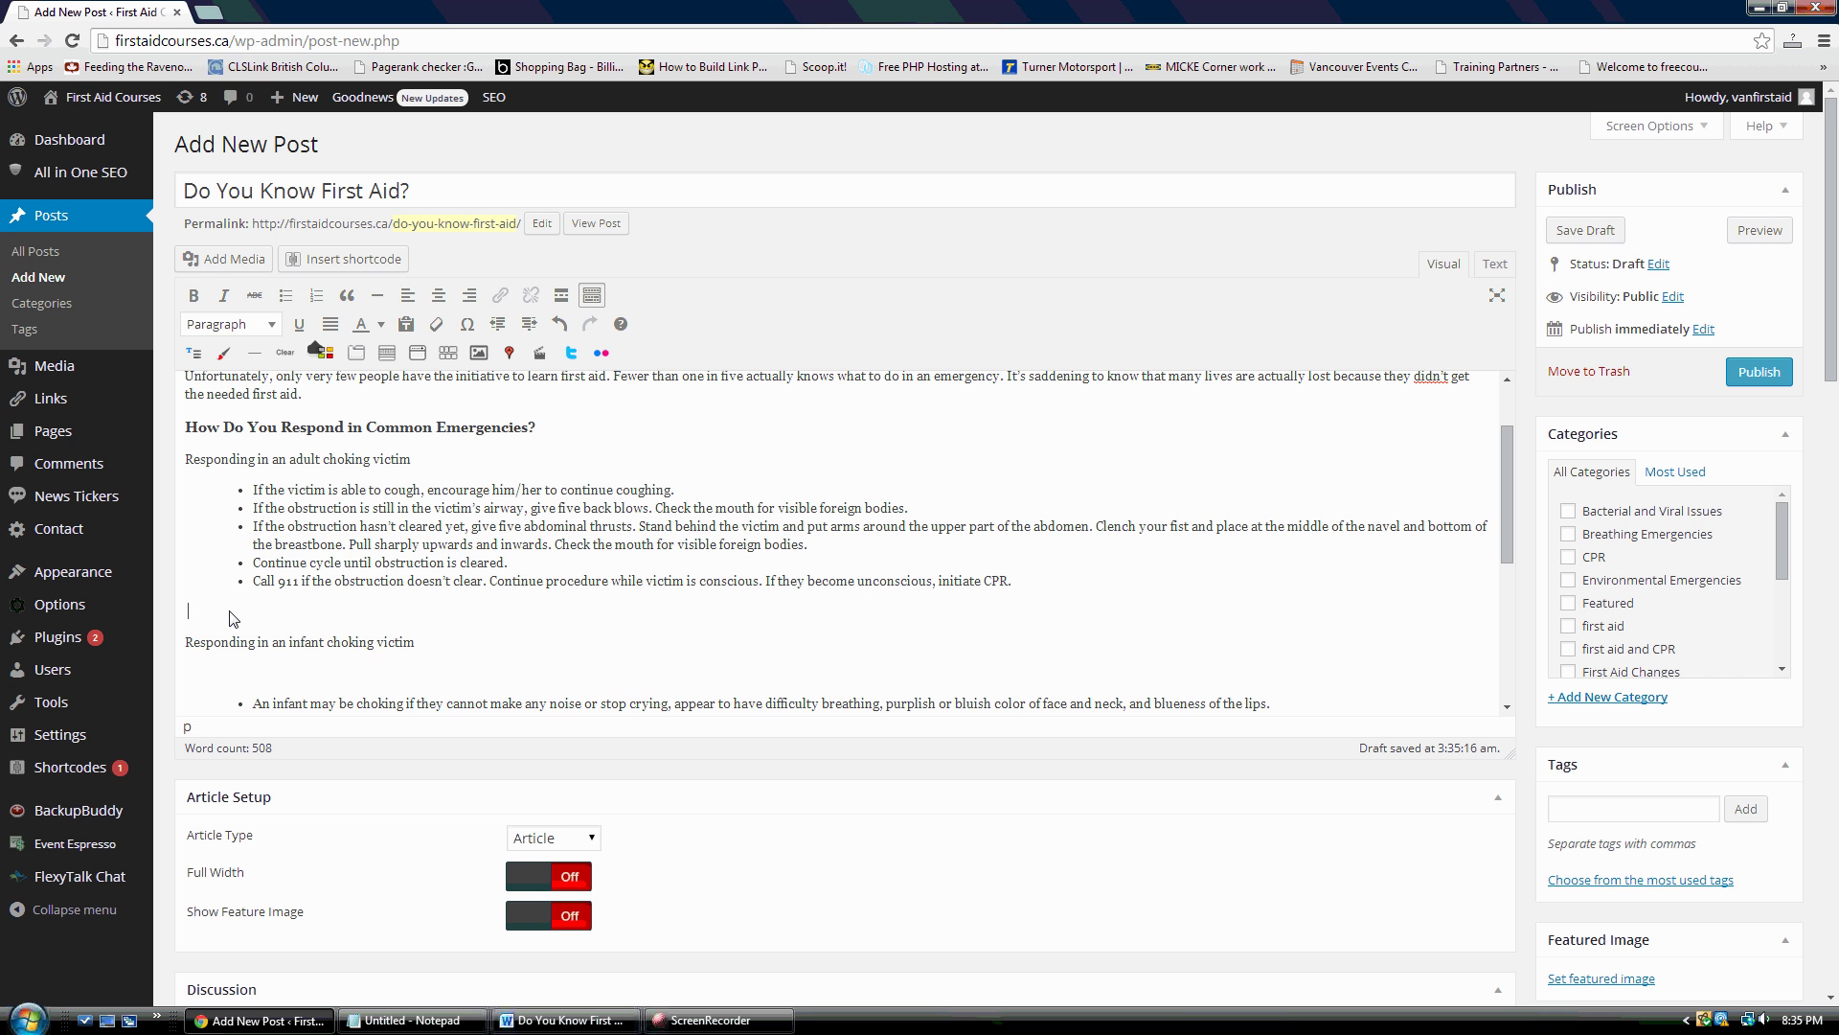
key("BackSpace")
left_click(268, 644)
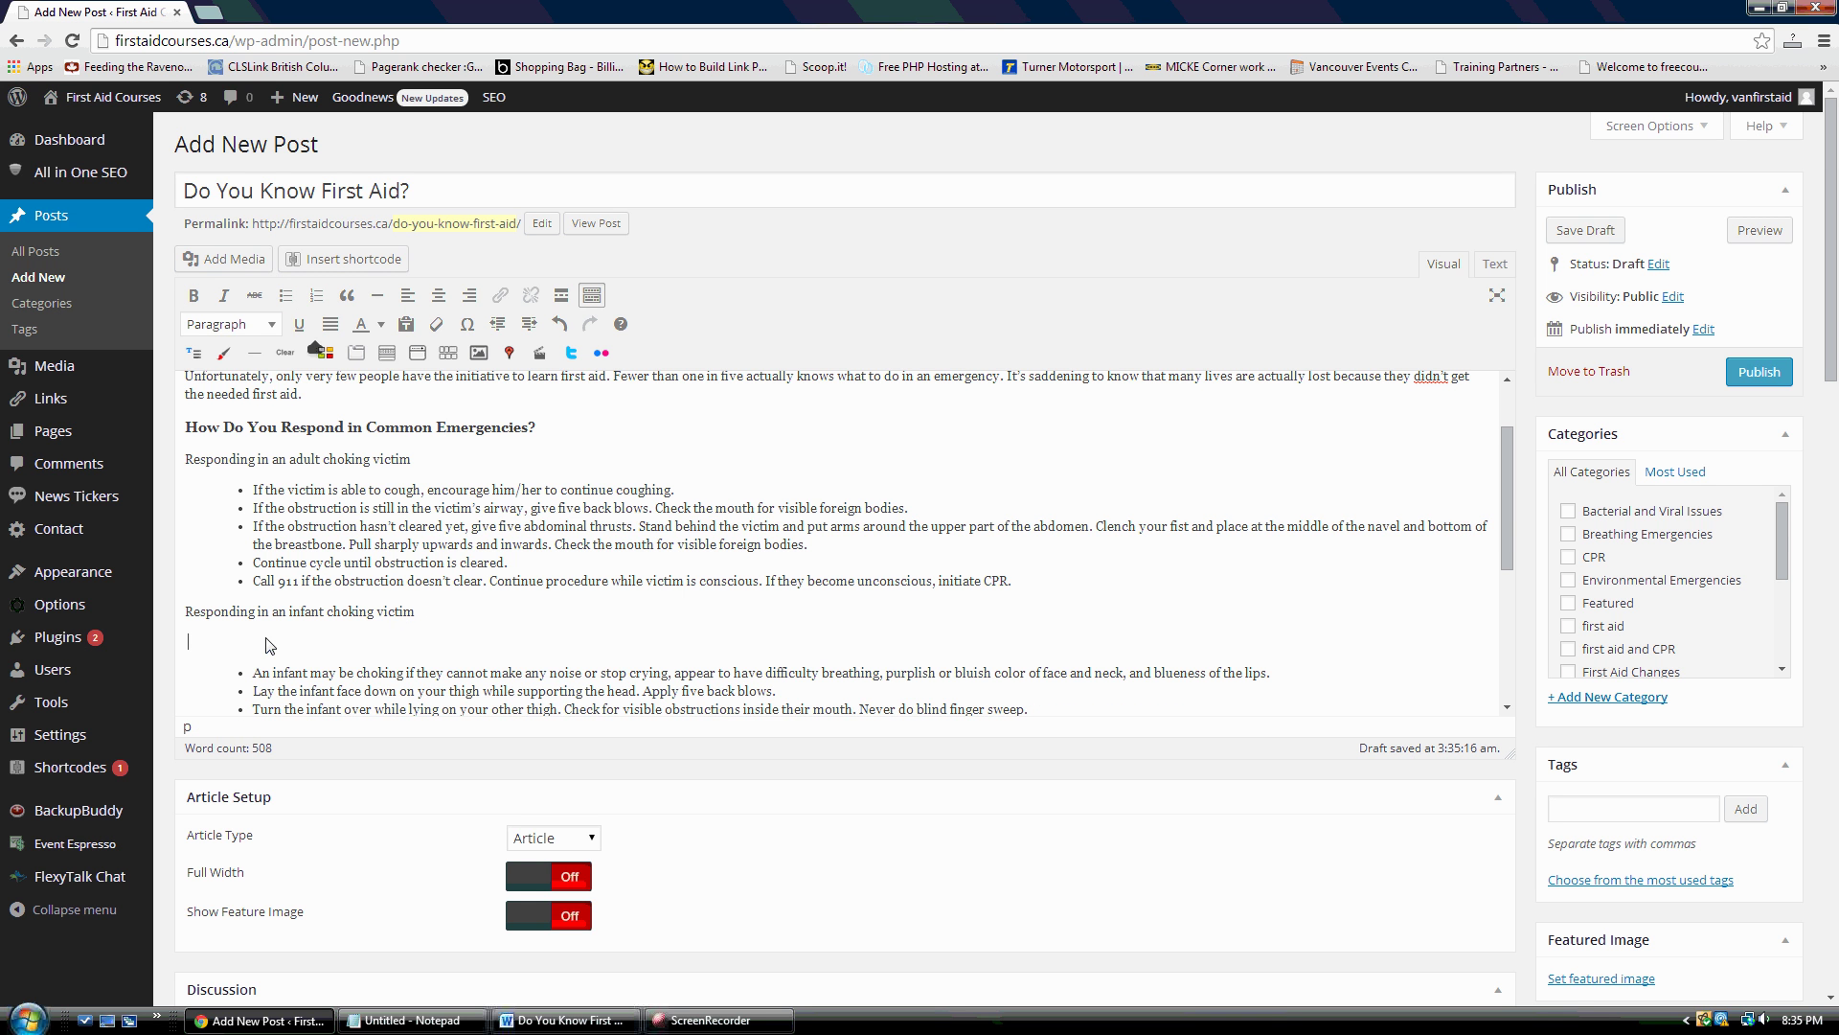
key("BackSpace")
Format the line "Responding in an infant choking victim" as Heading 3 and make it bold
left_click_drag(428, 619, 167, 619)
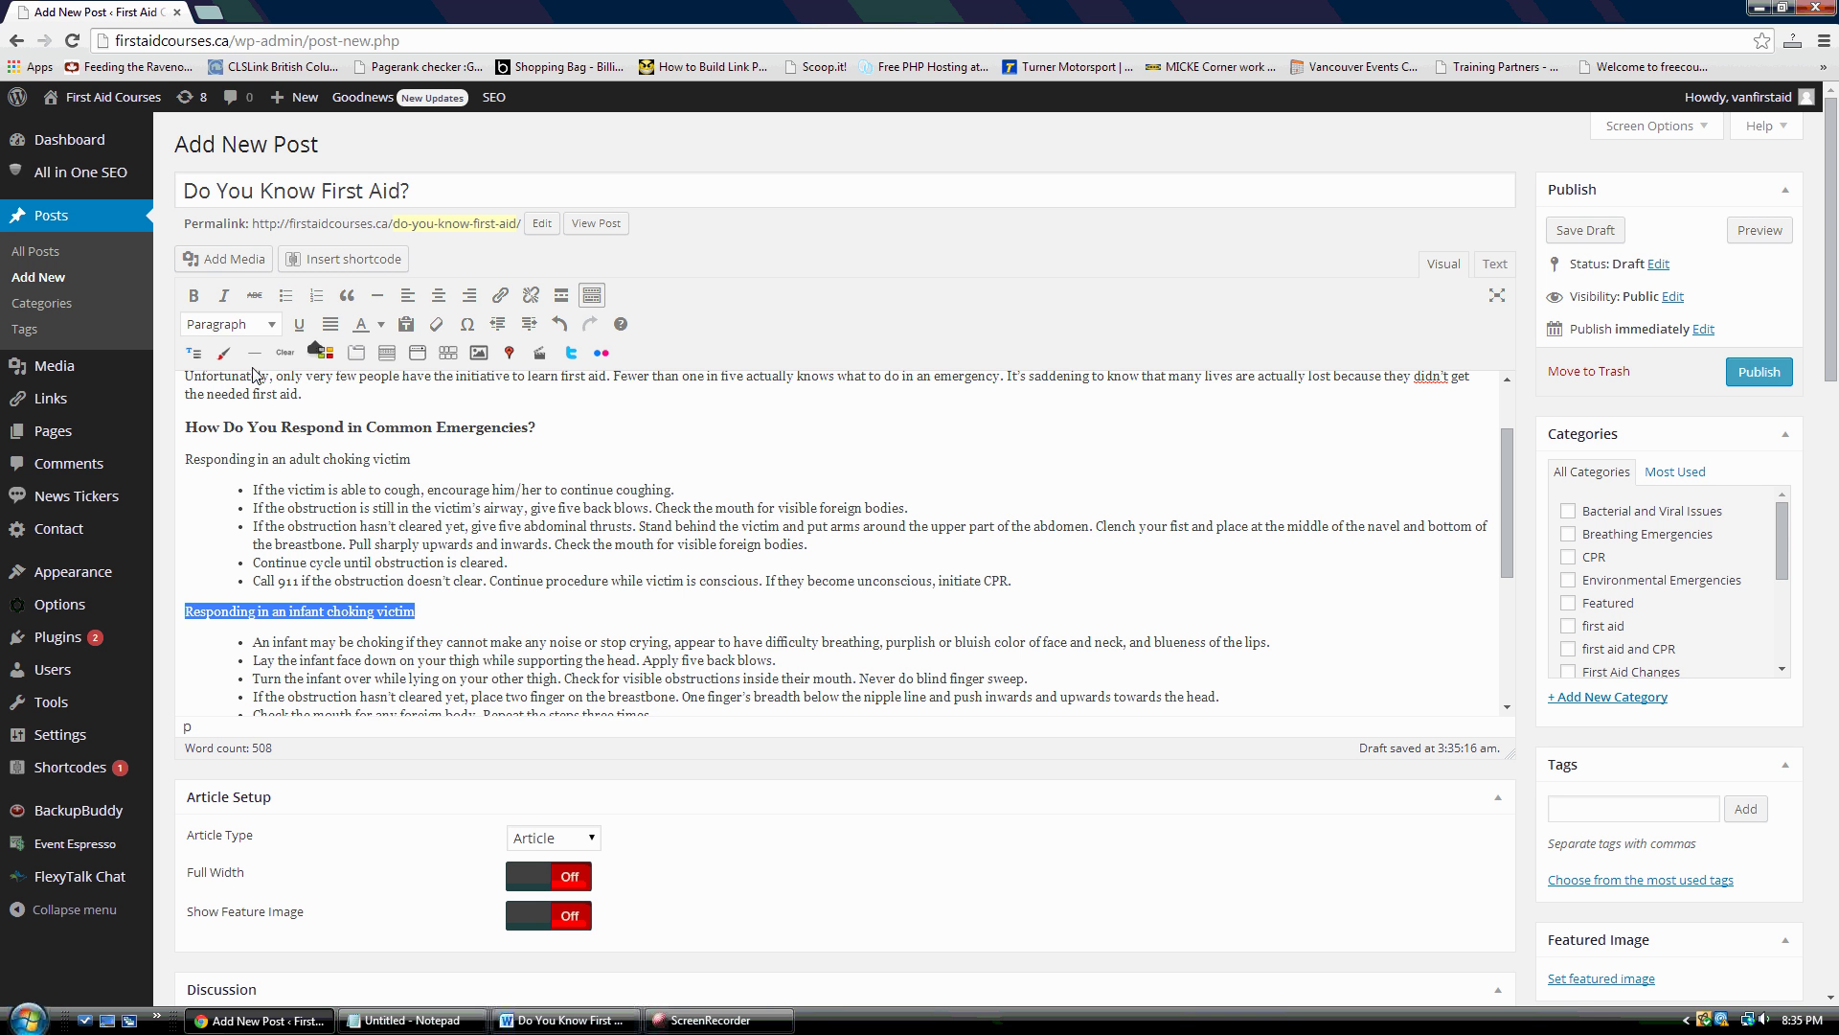
left_click(266, 328)
left_click(230, 534)
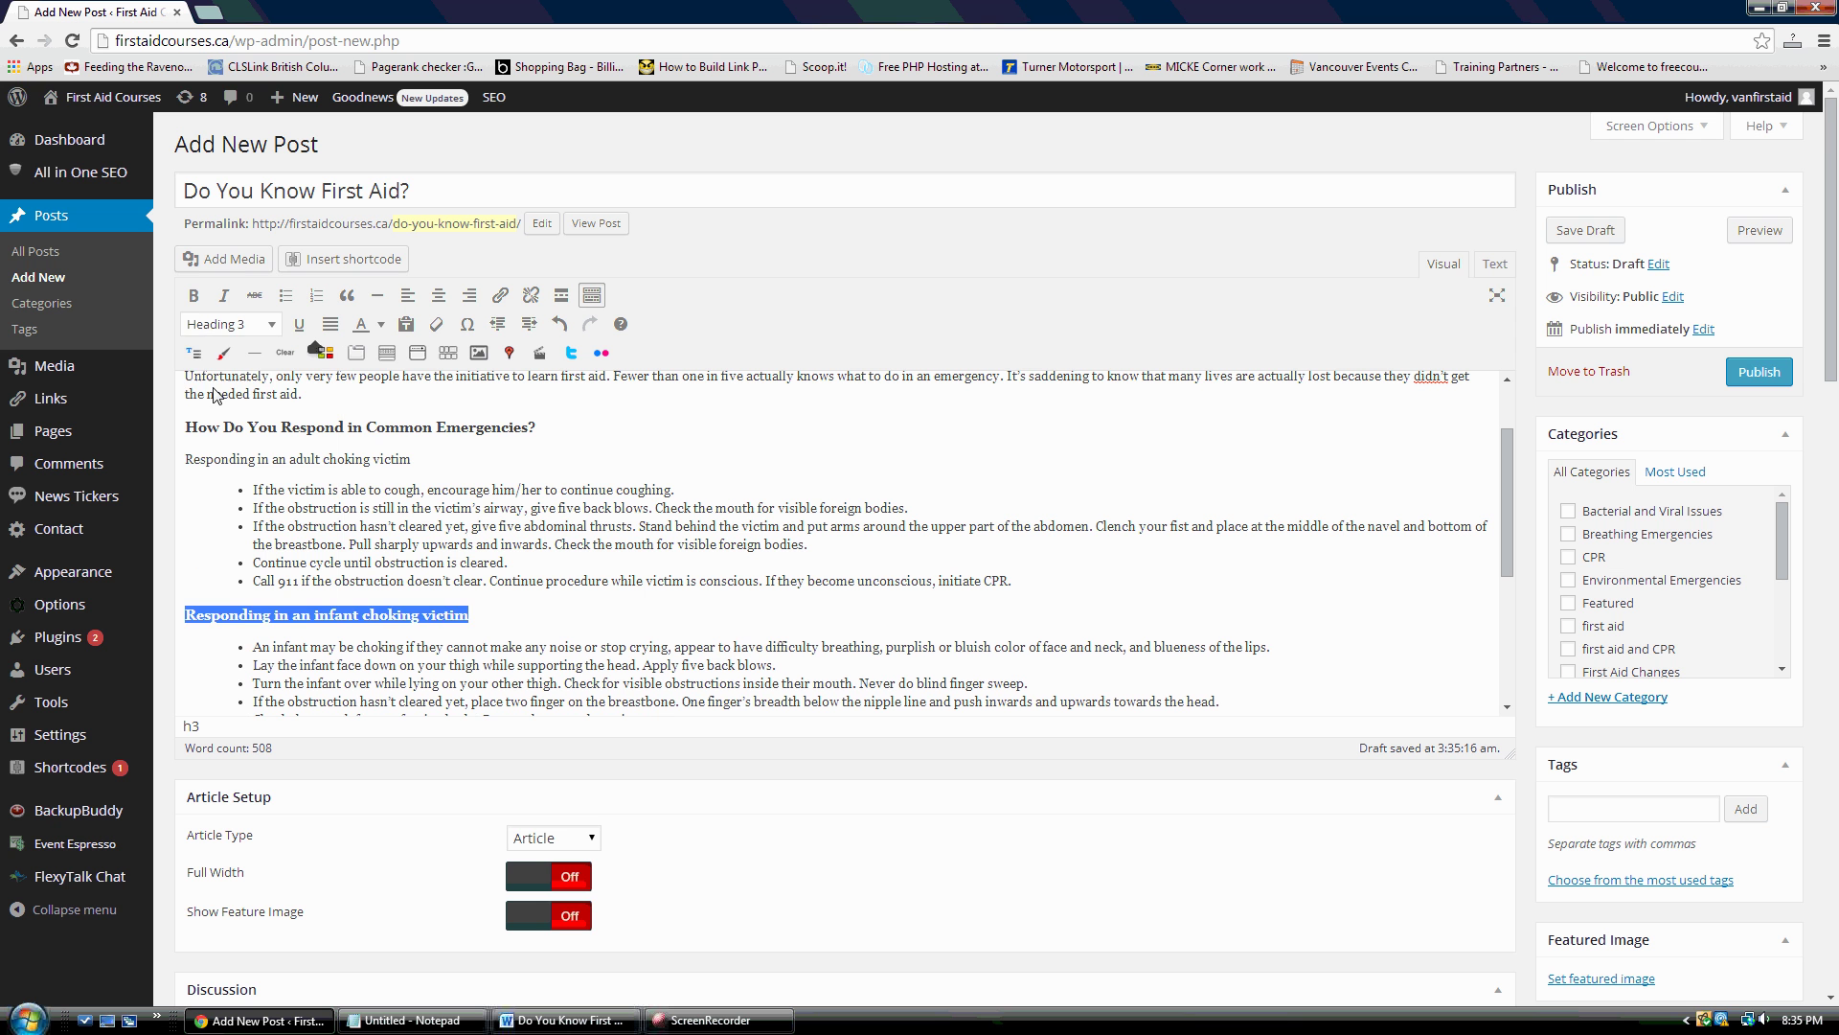
left_click(273, 545)
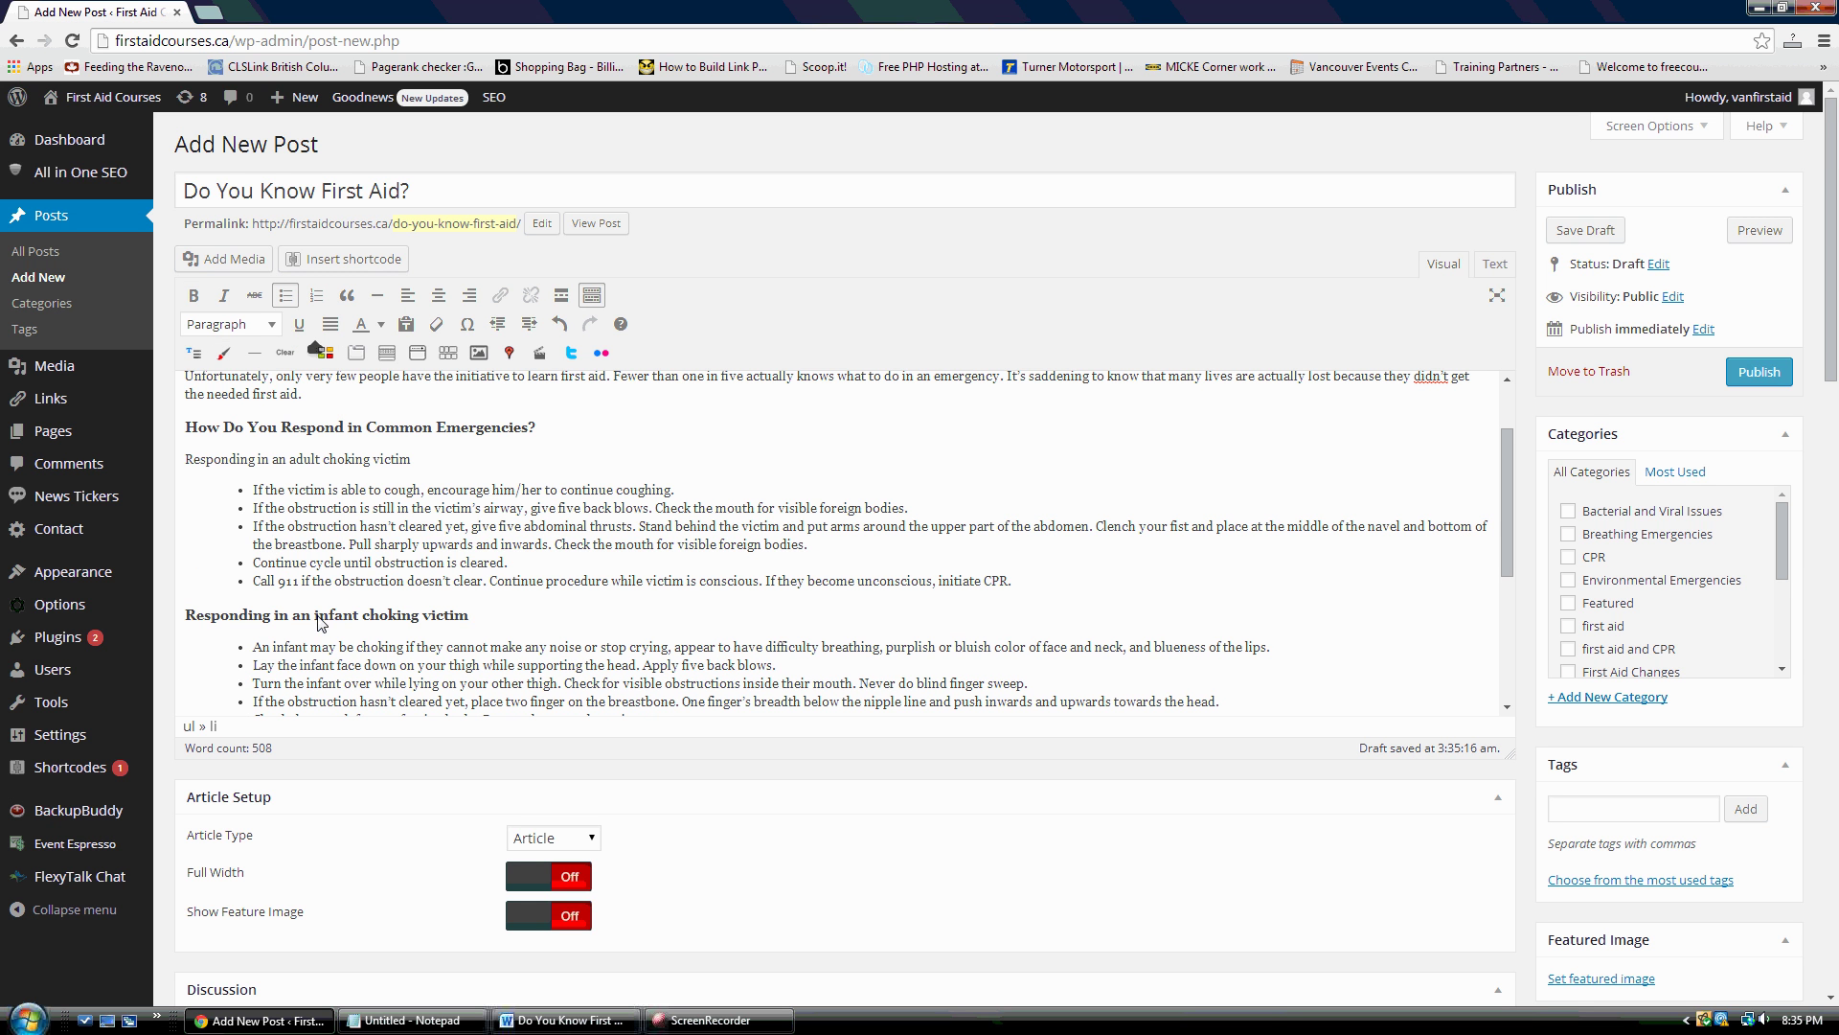
Reword and capitalize the infant choking heading to "Responding to an Infant Choking Victim"
left_click(319, 619)
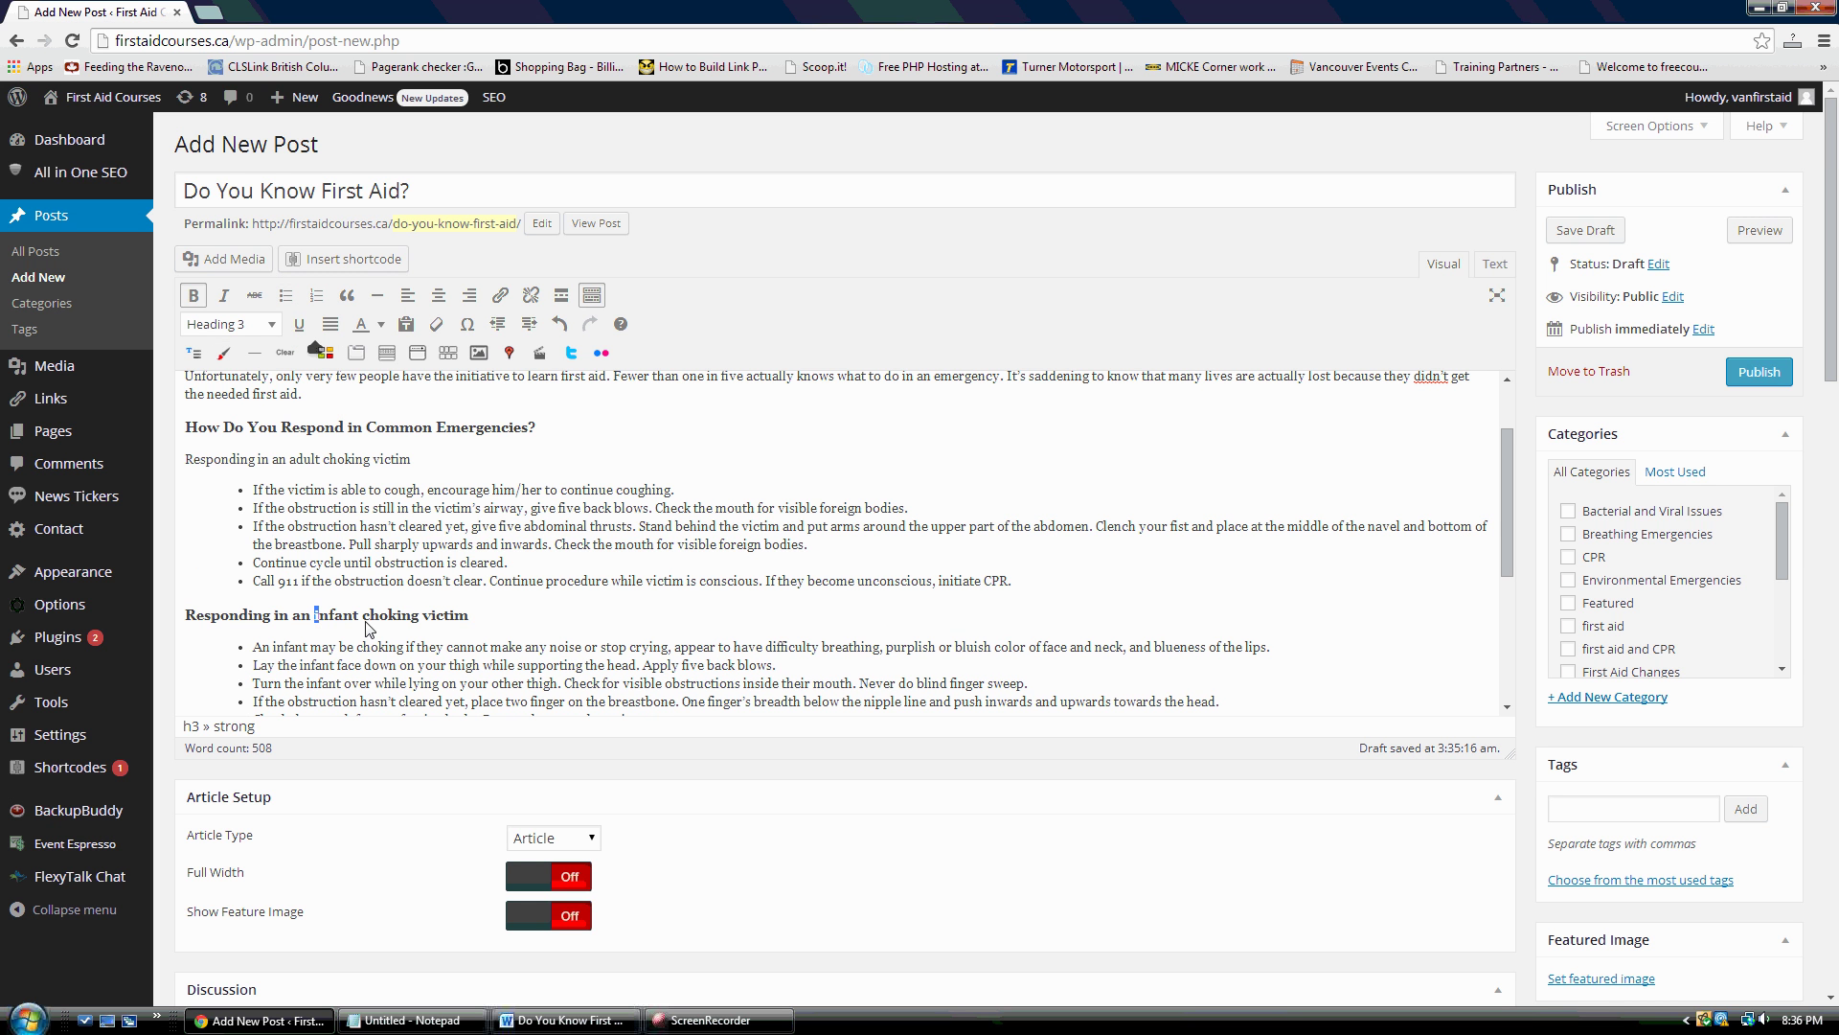
type("I")
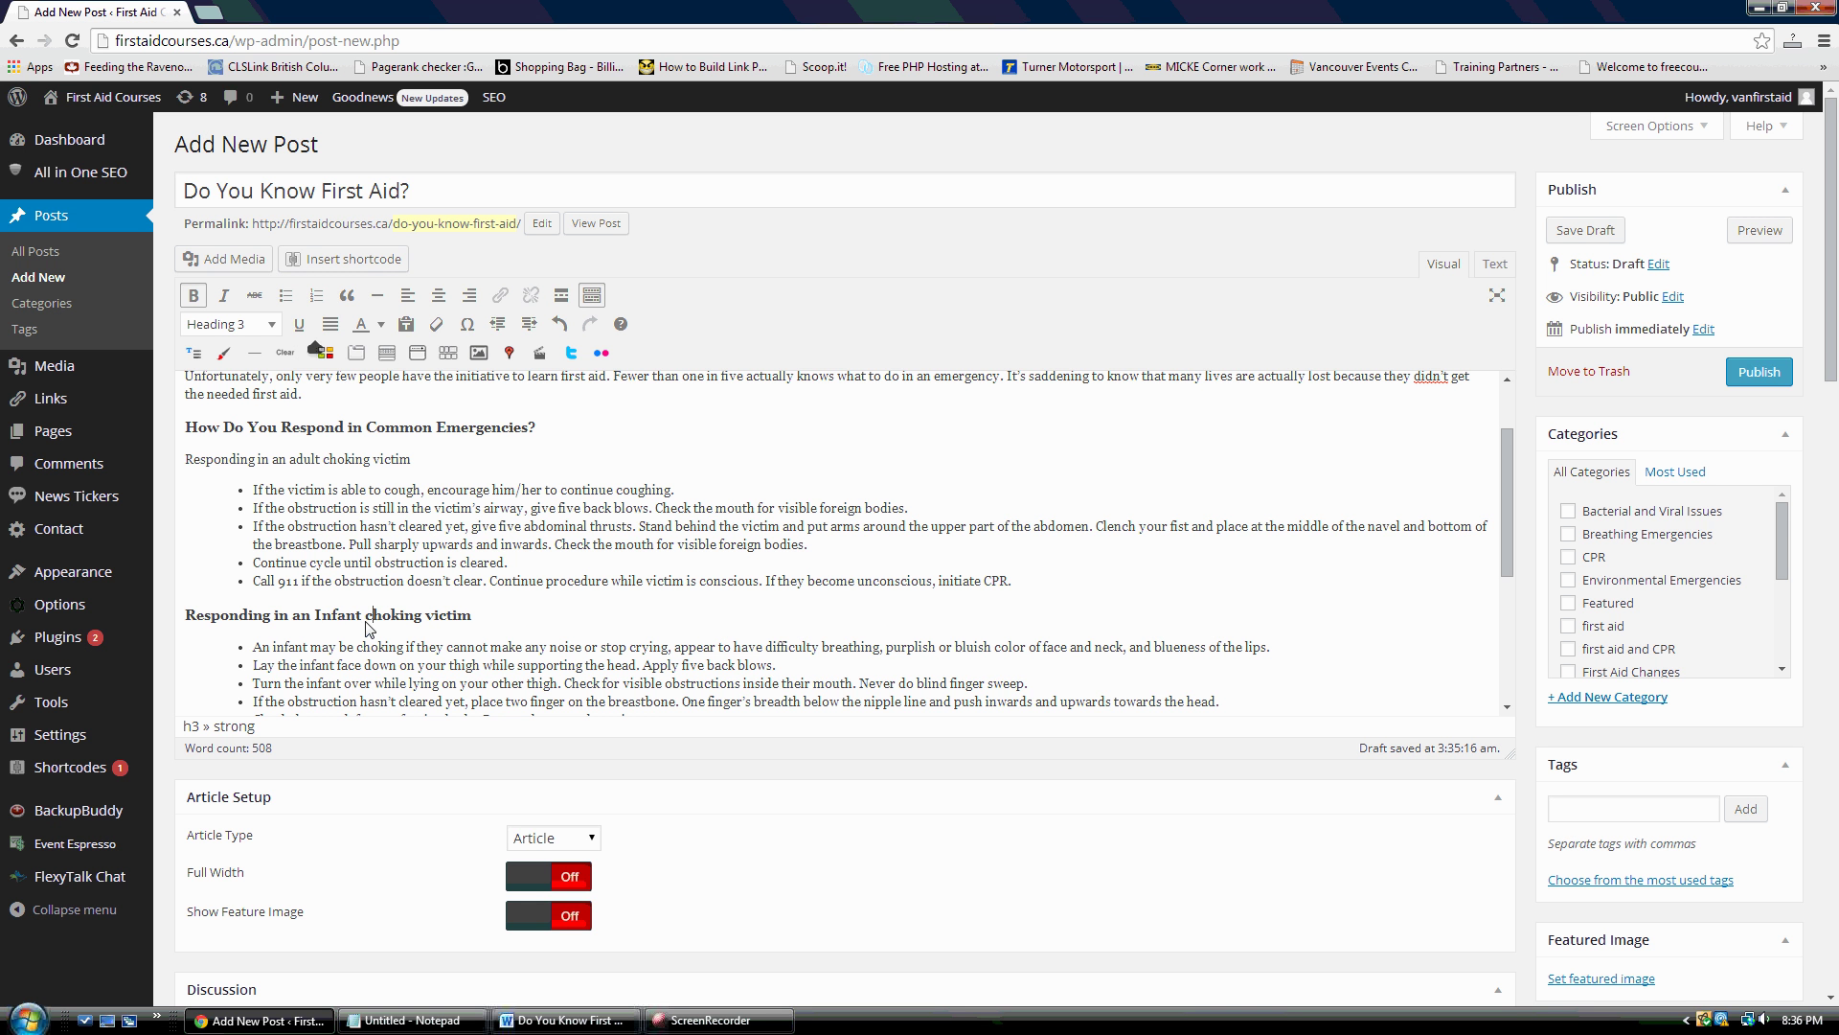
key("shift+Right")
type("C")
key("BackSpace")
type("V")
double_click(290, 616)
type("t")
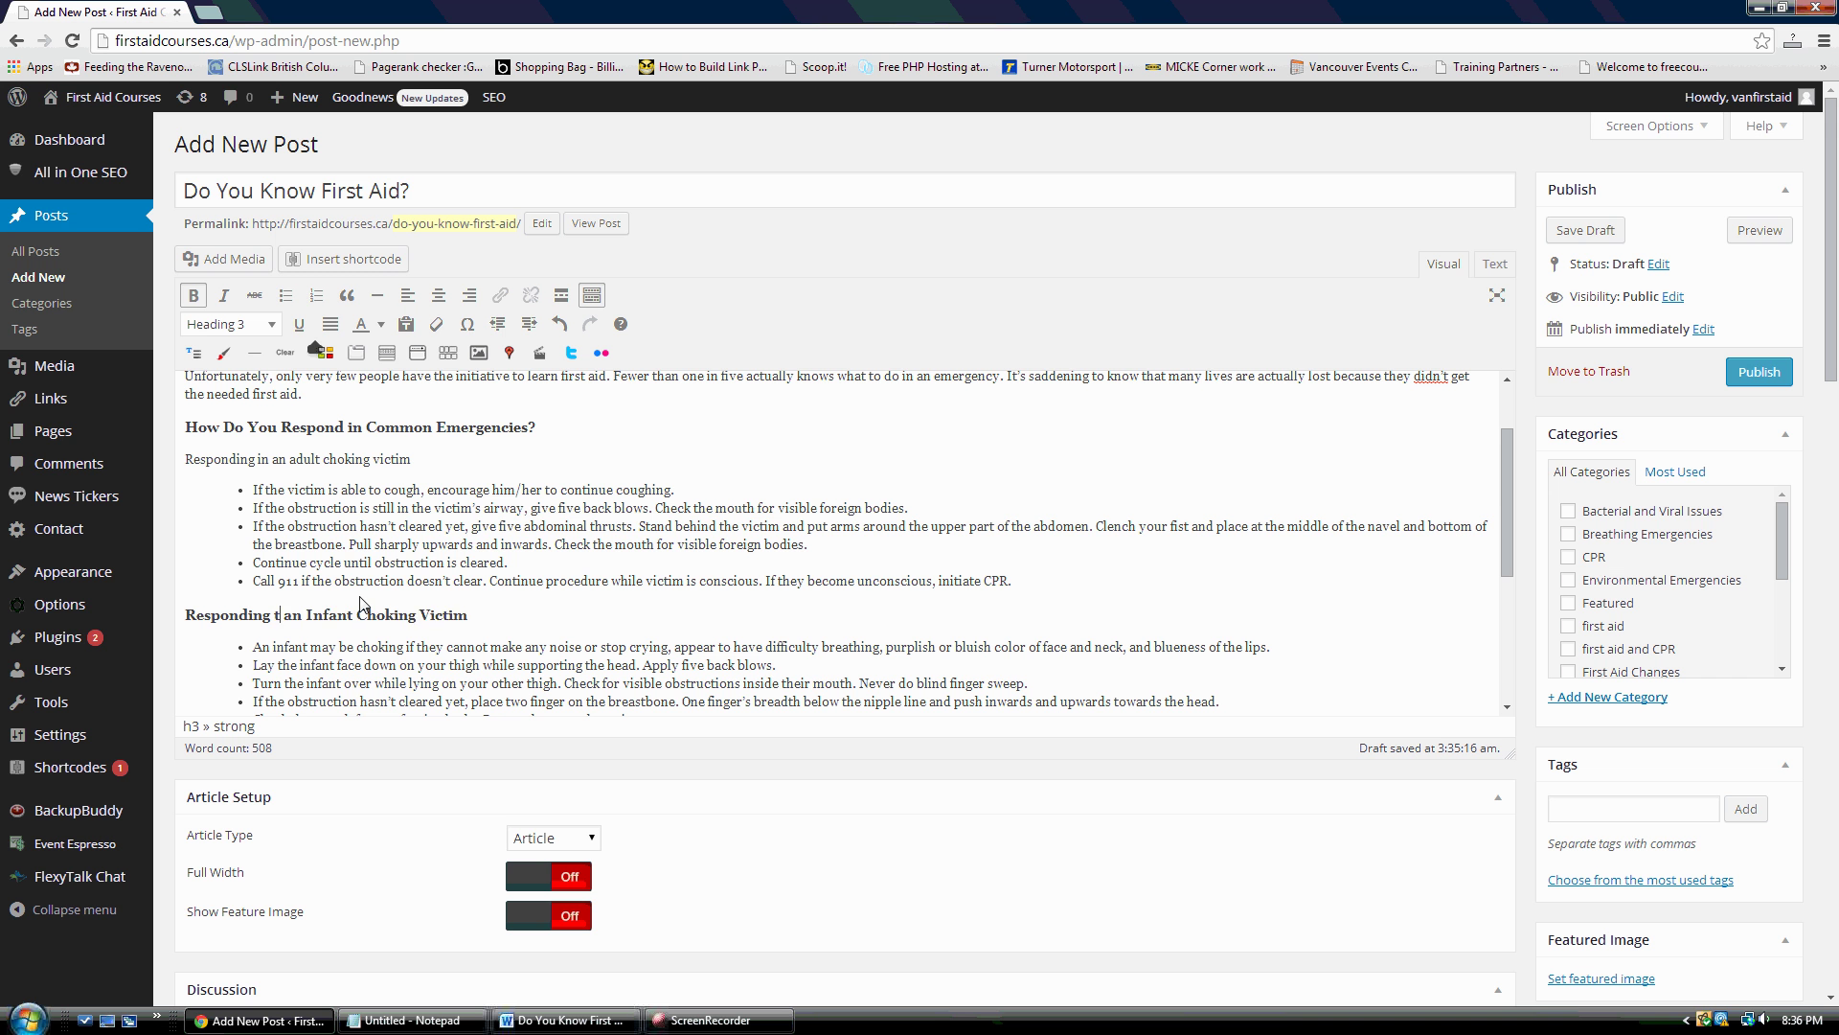
type("o")
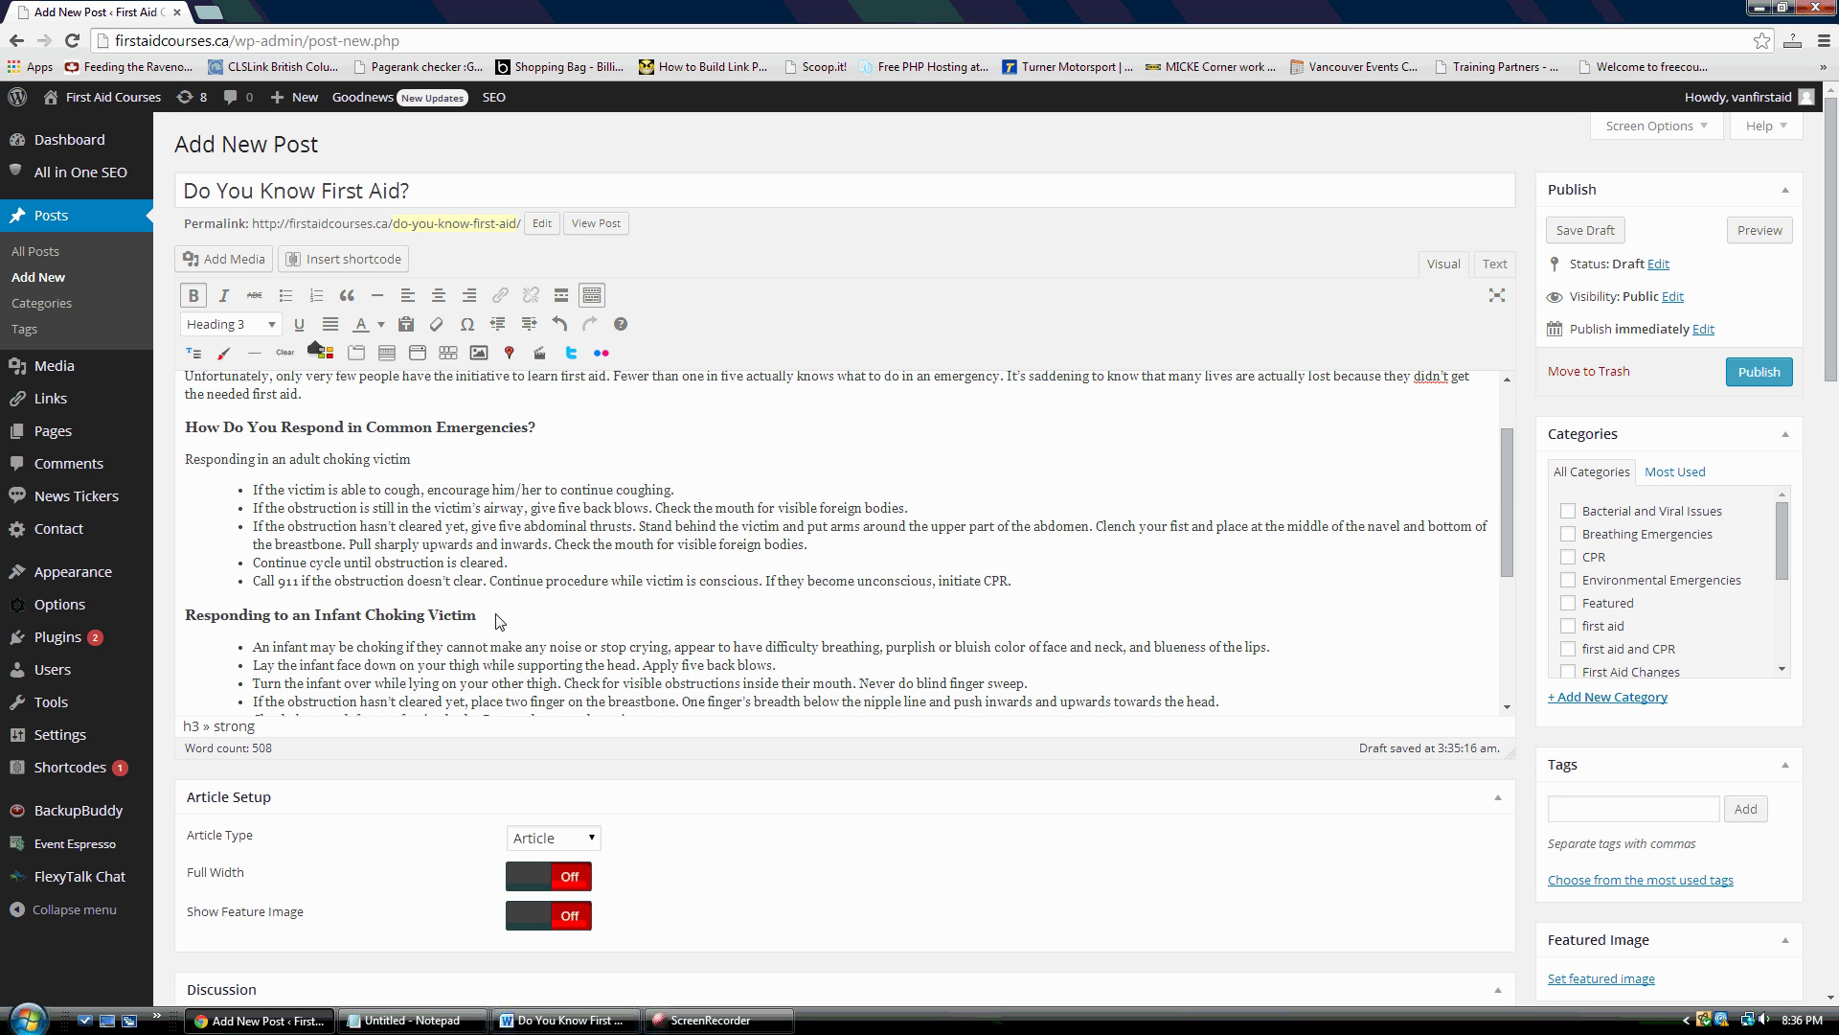
scroll(495, 622, "down", 2)
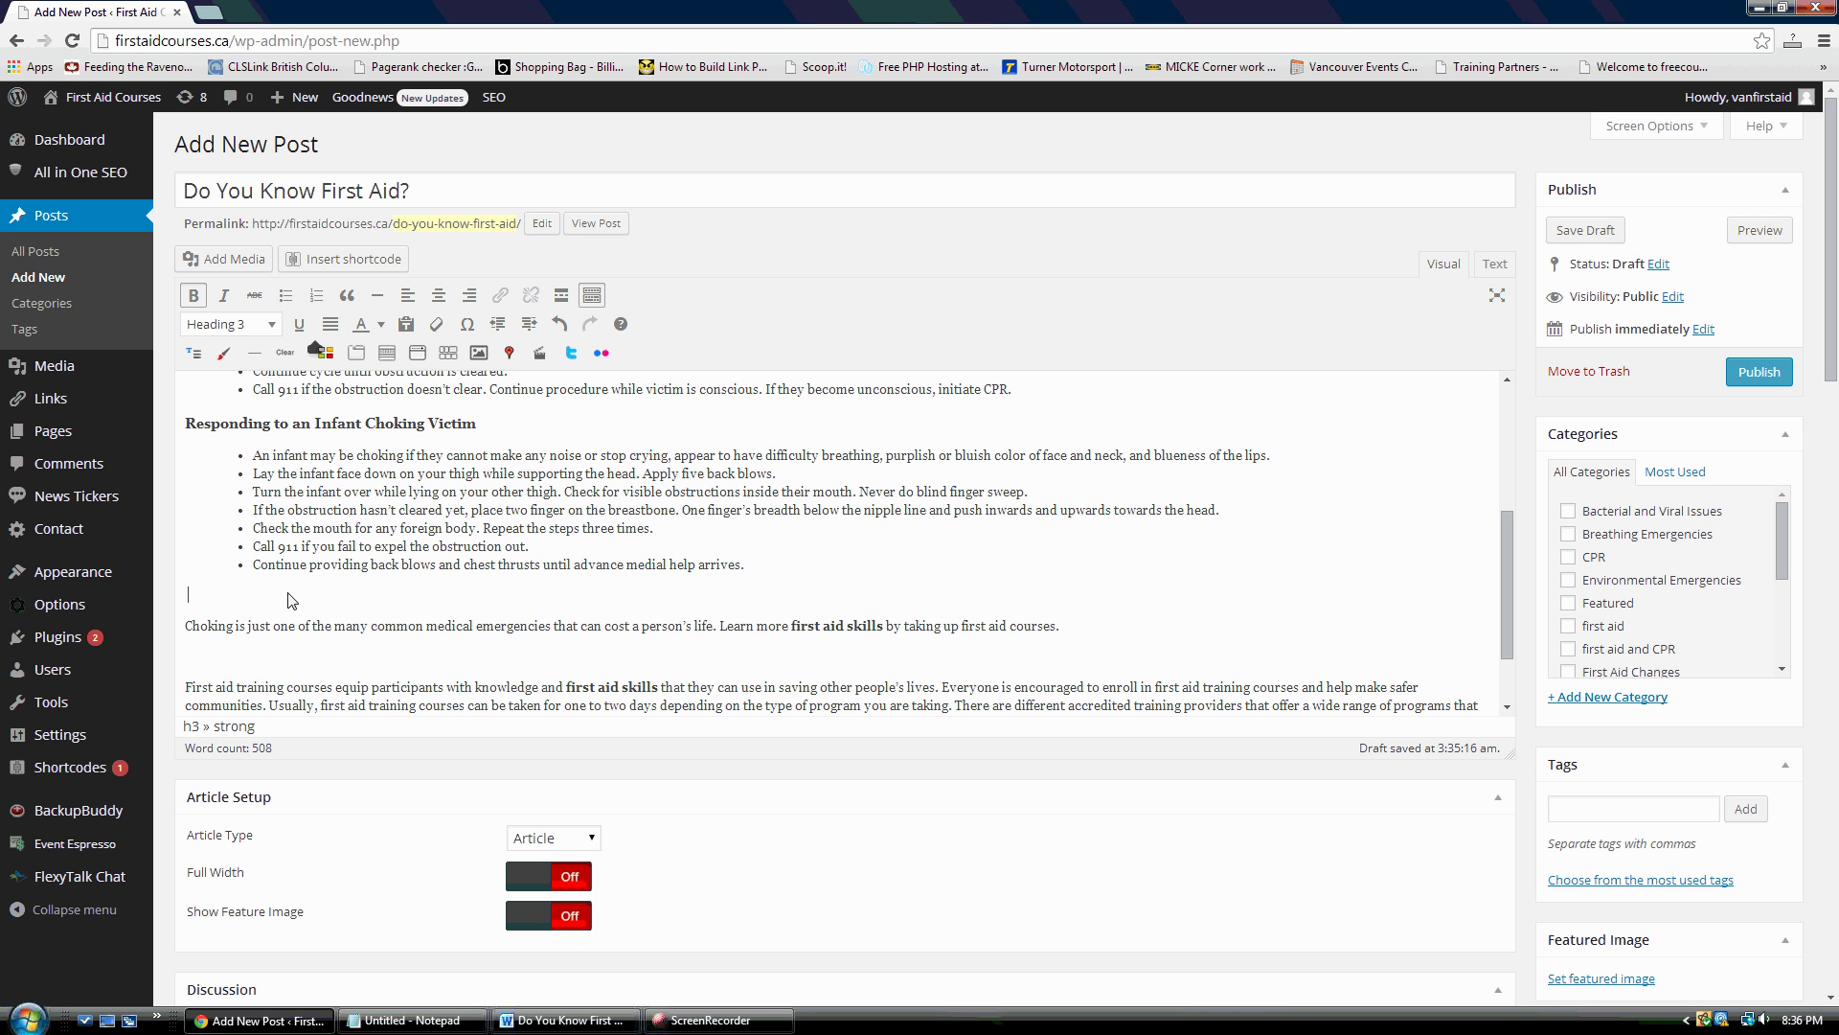
Remove the blank lines above and below the paragraph beginning "Choking is just one of the many common medical emergencies"
left_click(290, 601)
key("Delete")
left_click(240, 620)
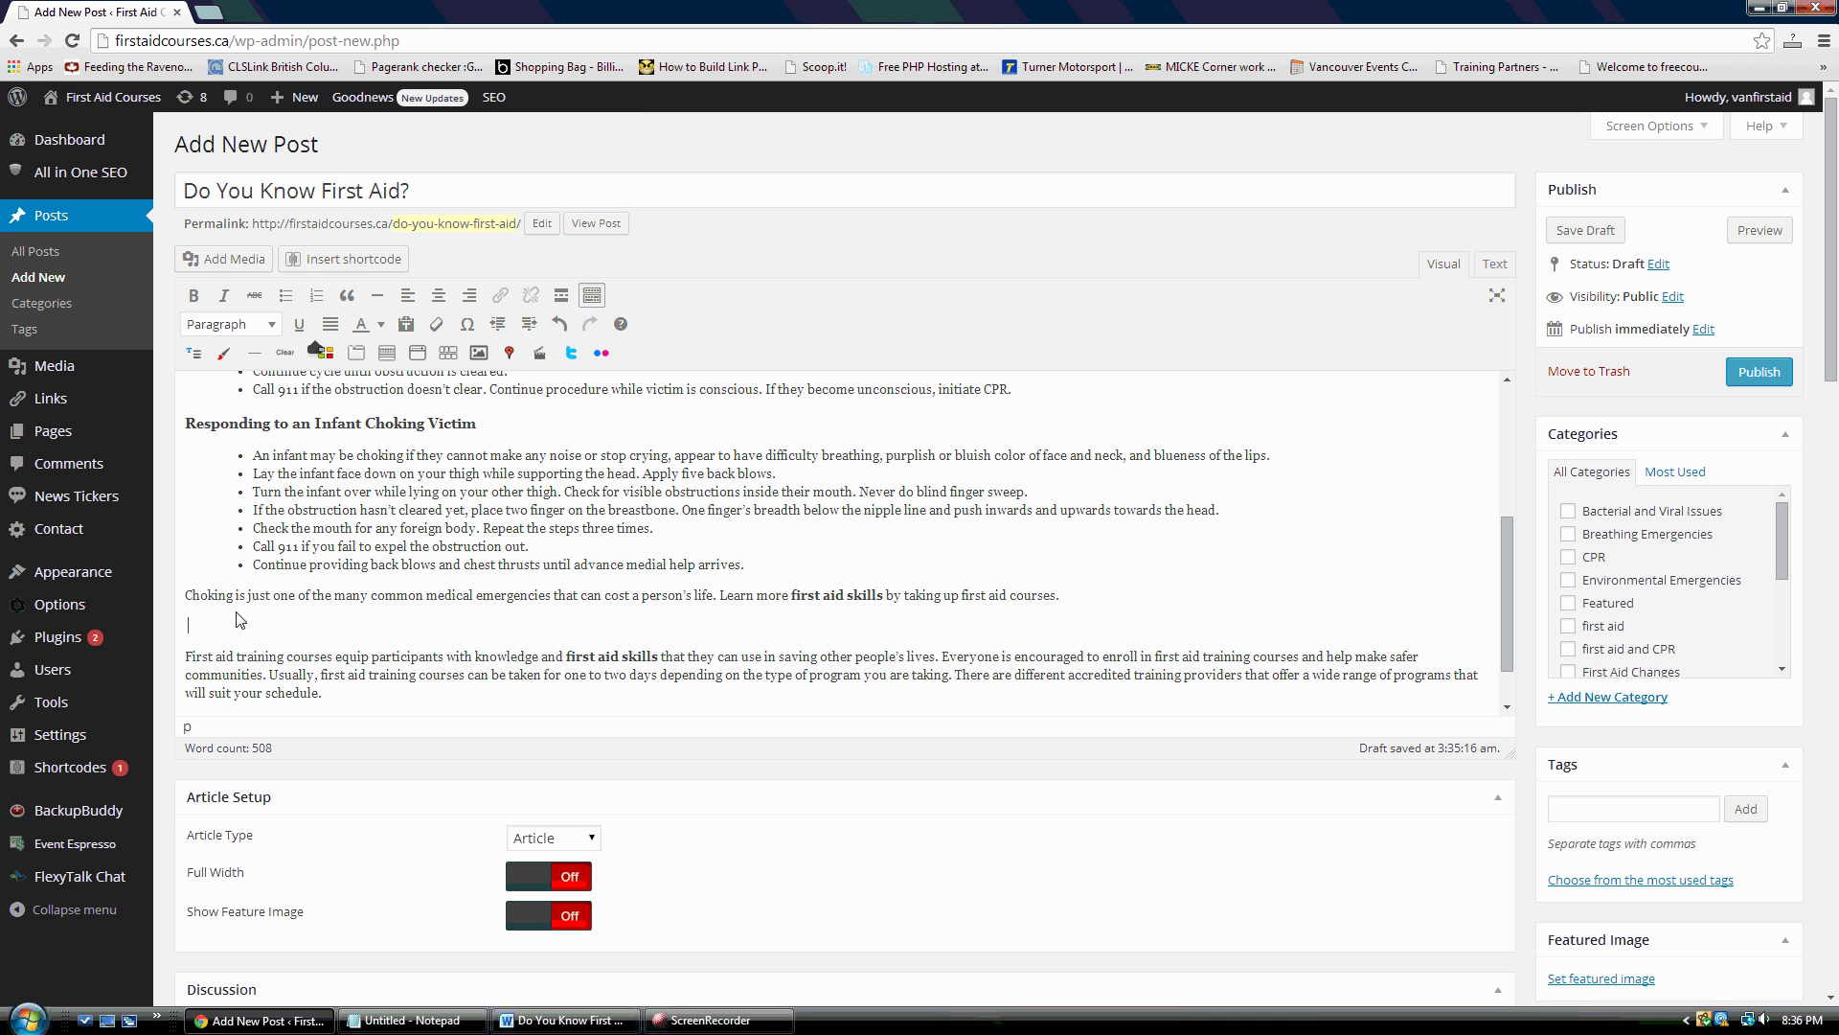
Assign the post to the "Breathing Emergencies" and "first aid" categories
scroll(273, 611, "up", 3)
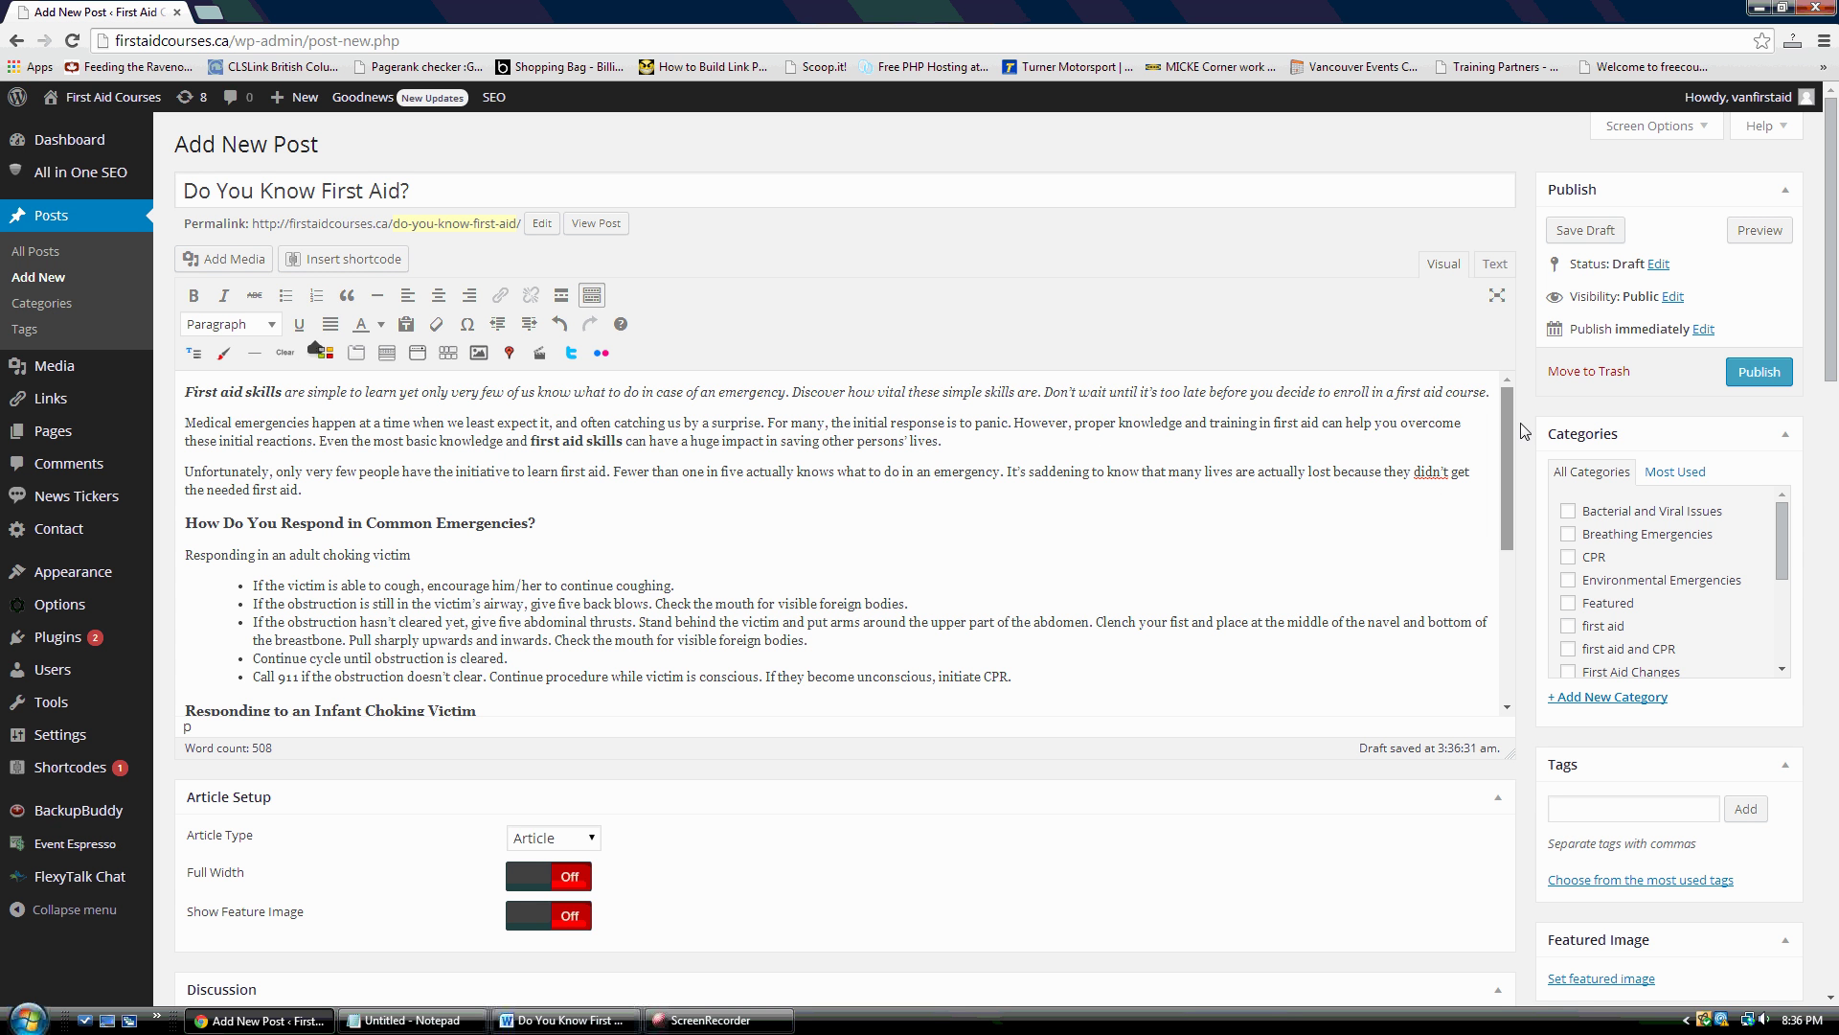
left_click(1569, 533)
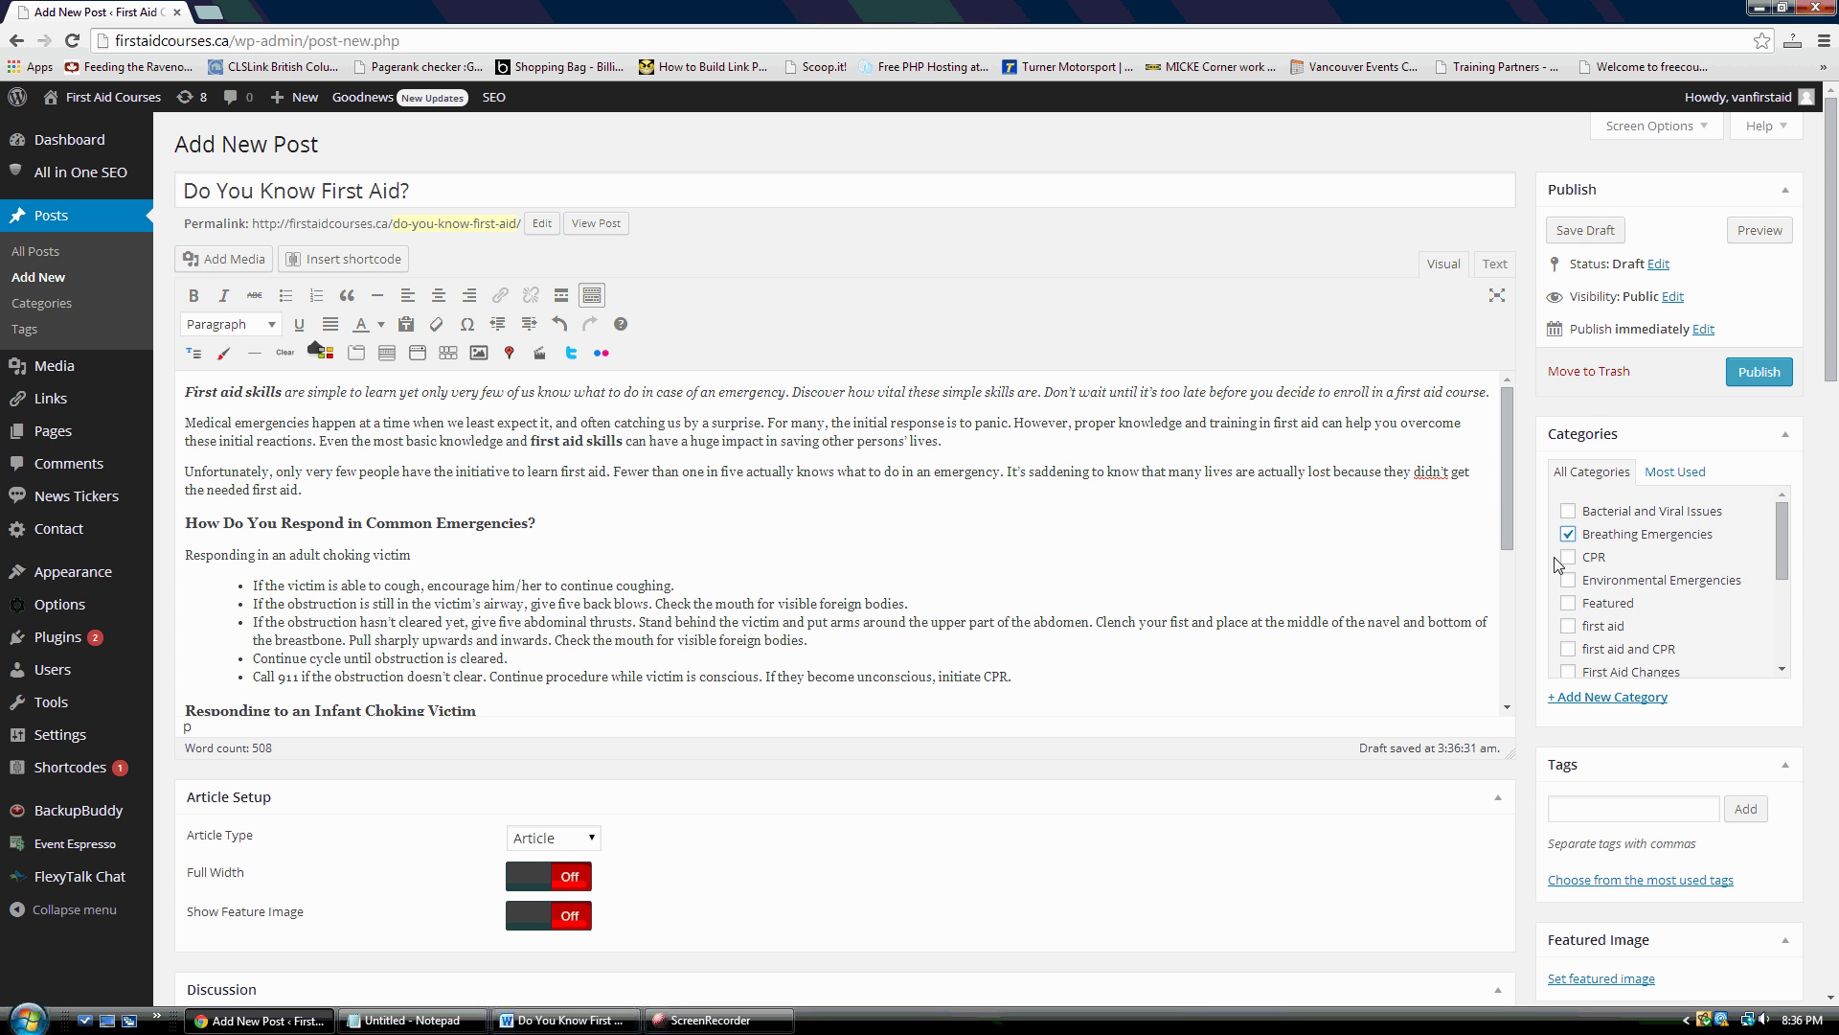
left_click(1569, 628)
Upload the photo "Helping a Choking Victim - Continue coughing" from Pictures > Photos for Website > take 2, for insertion at the start of the post
left_click(217, 393)
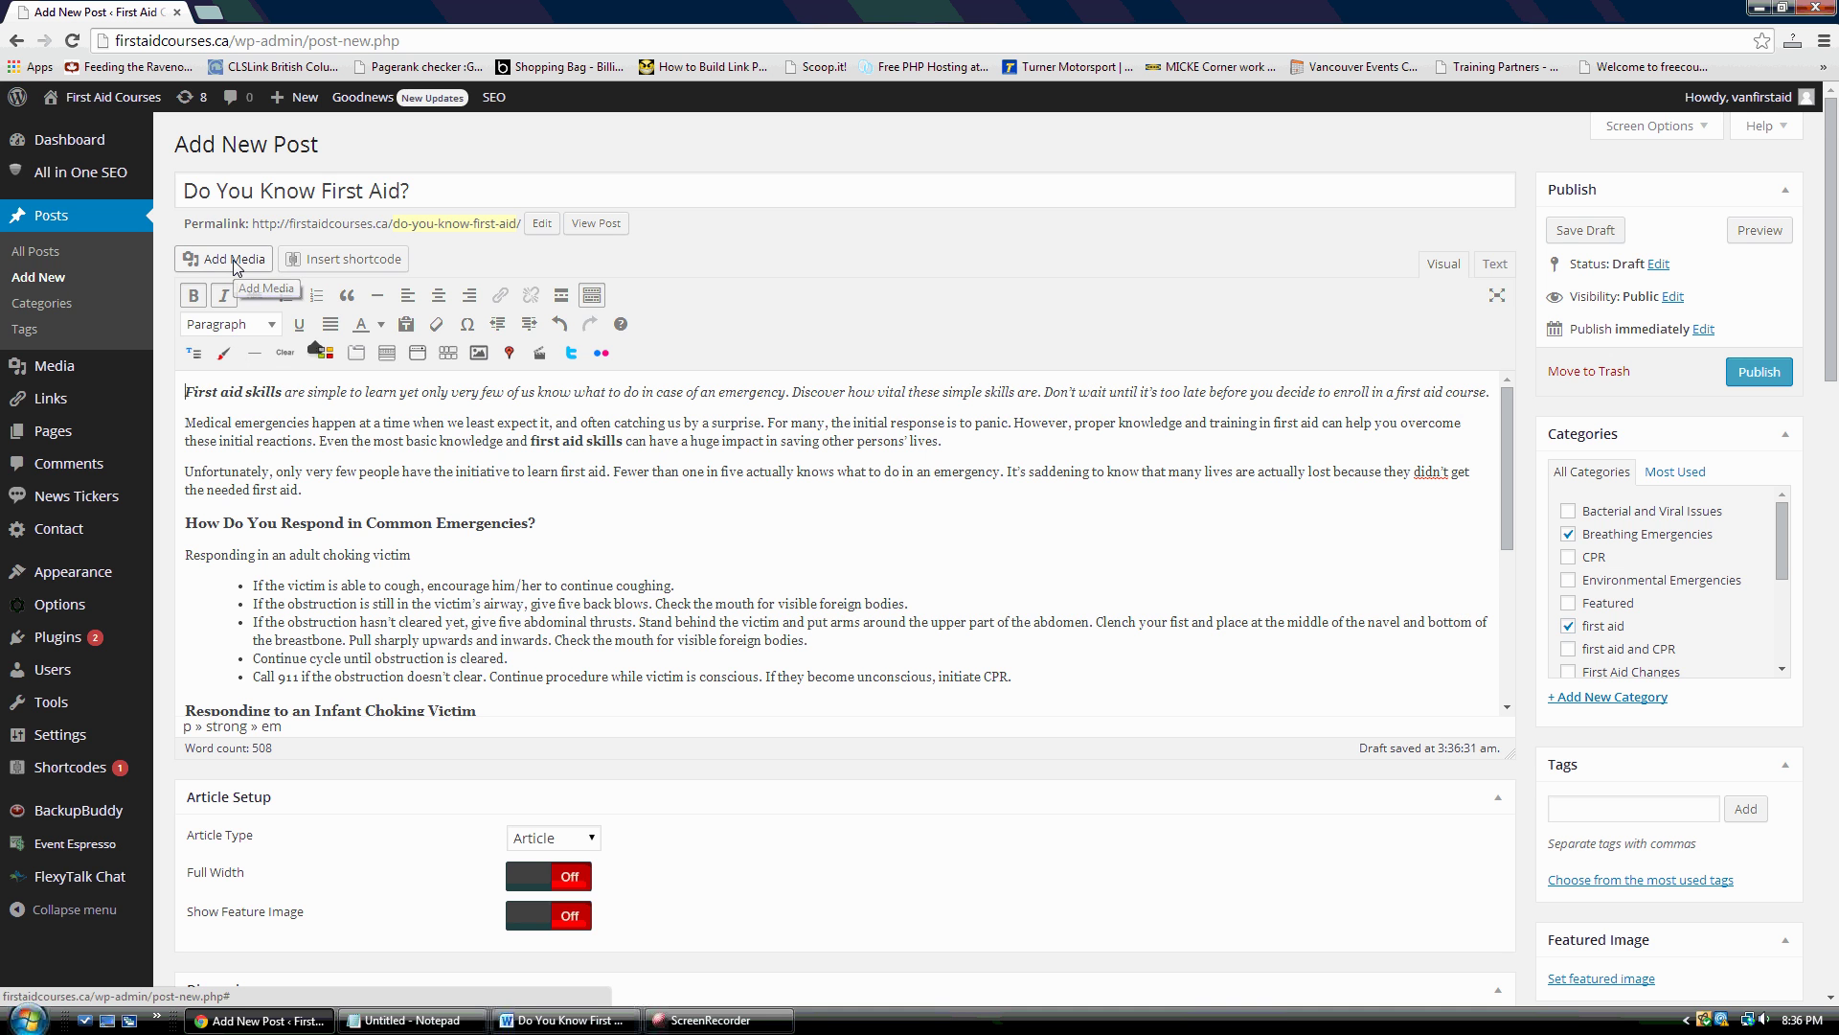
left_click(235, 264)
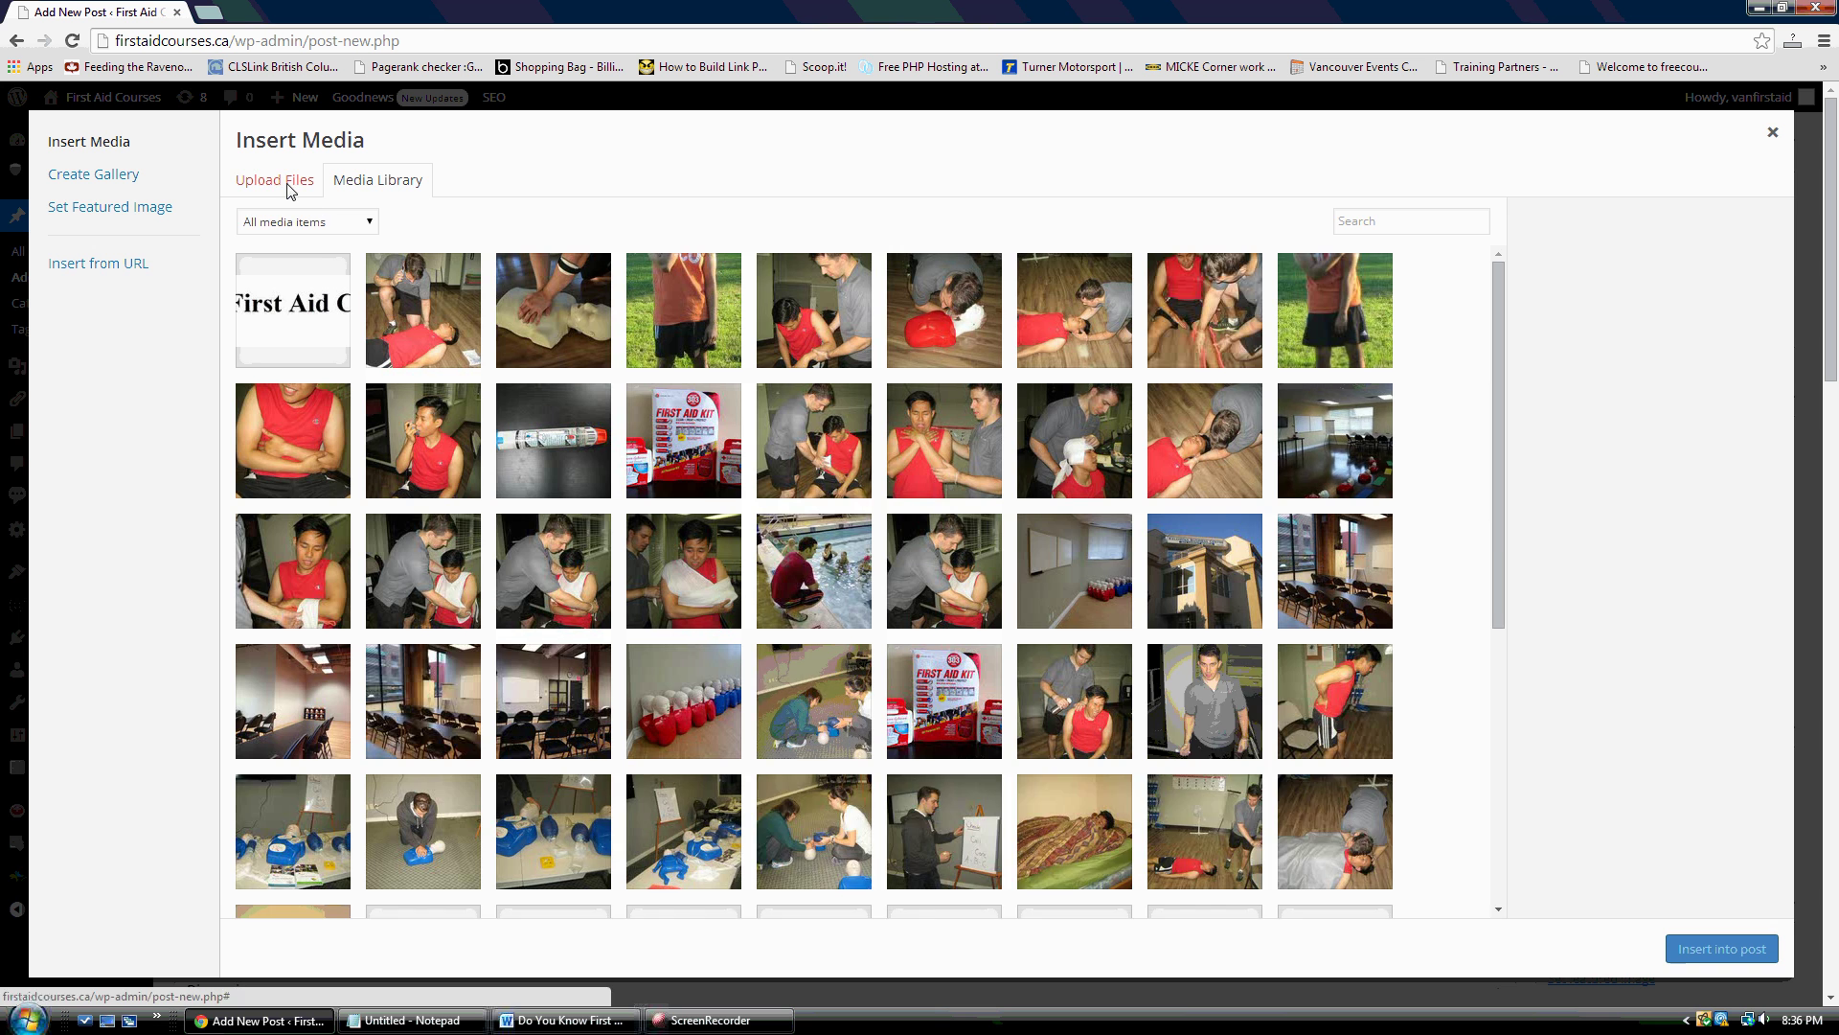
left_click(292, 182)
left_click(1019, 537)
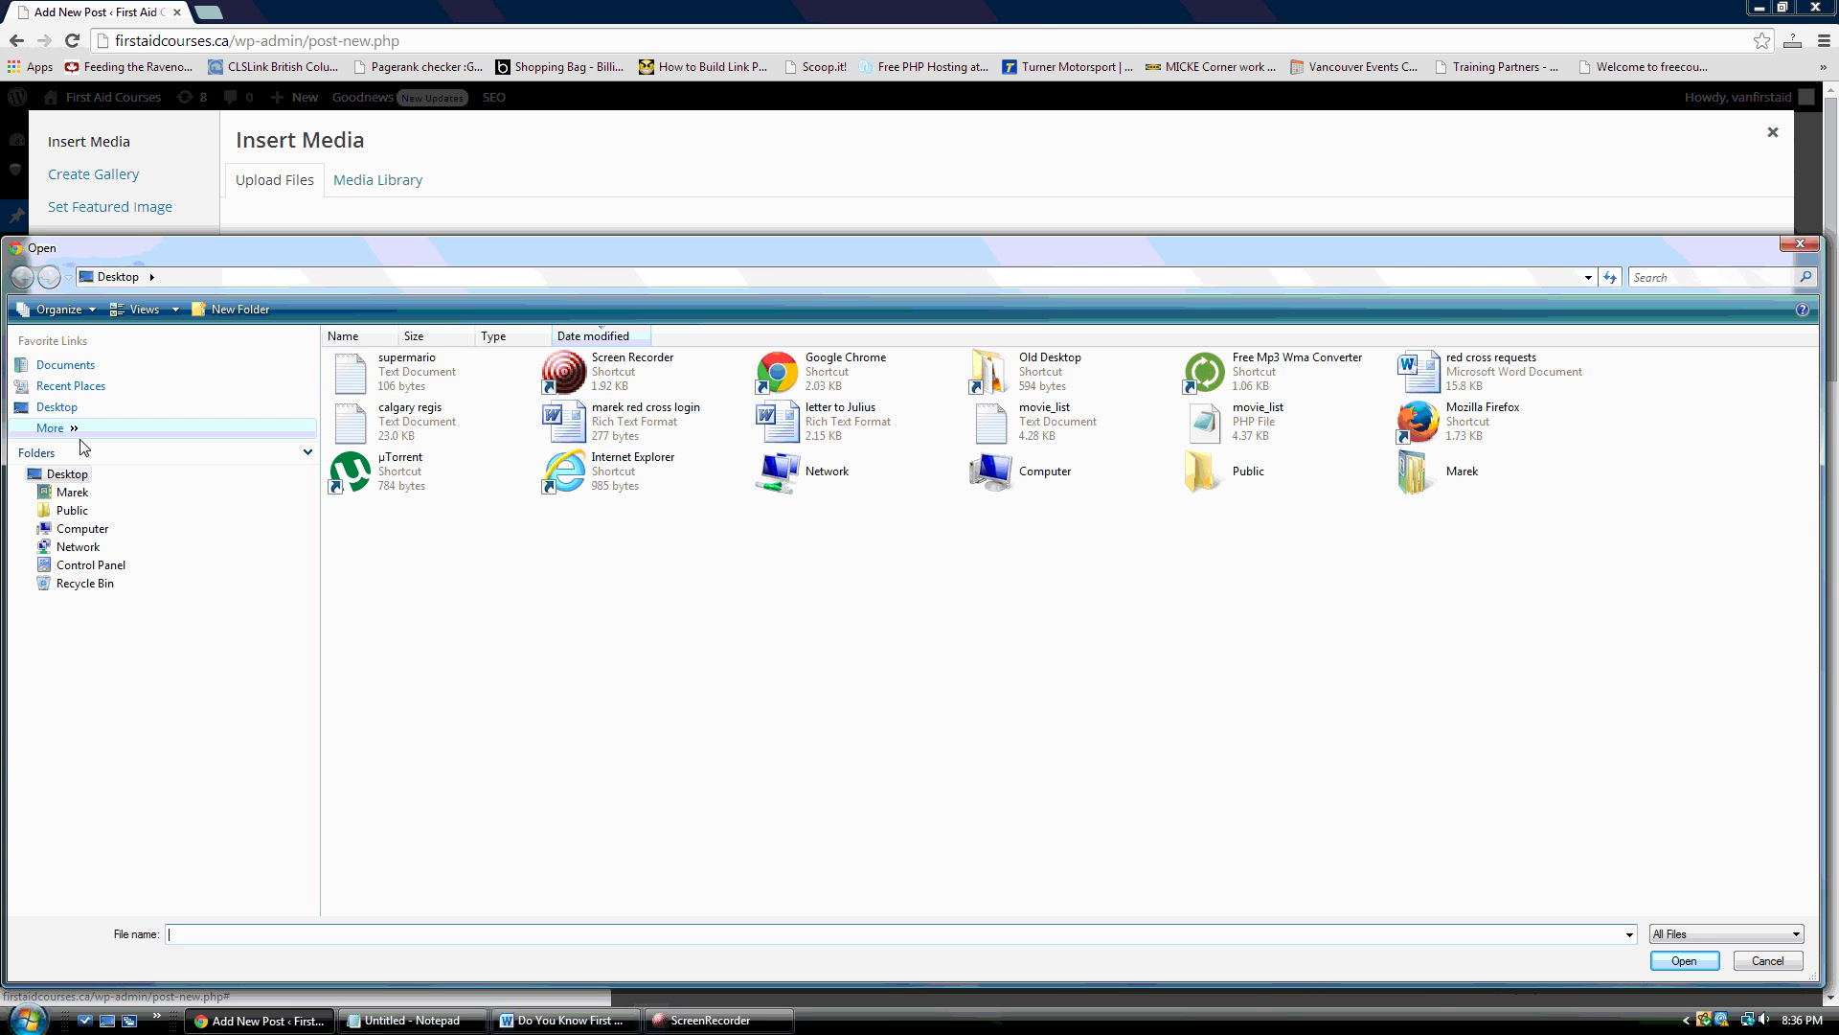
left_click(73, 493)
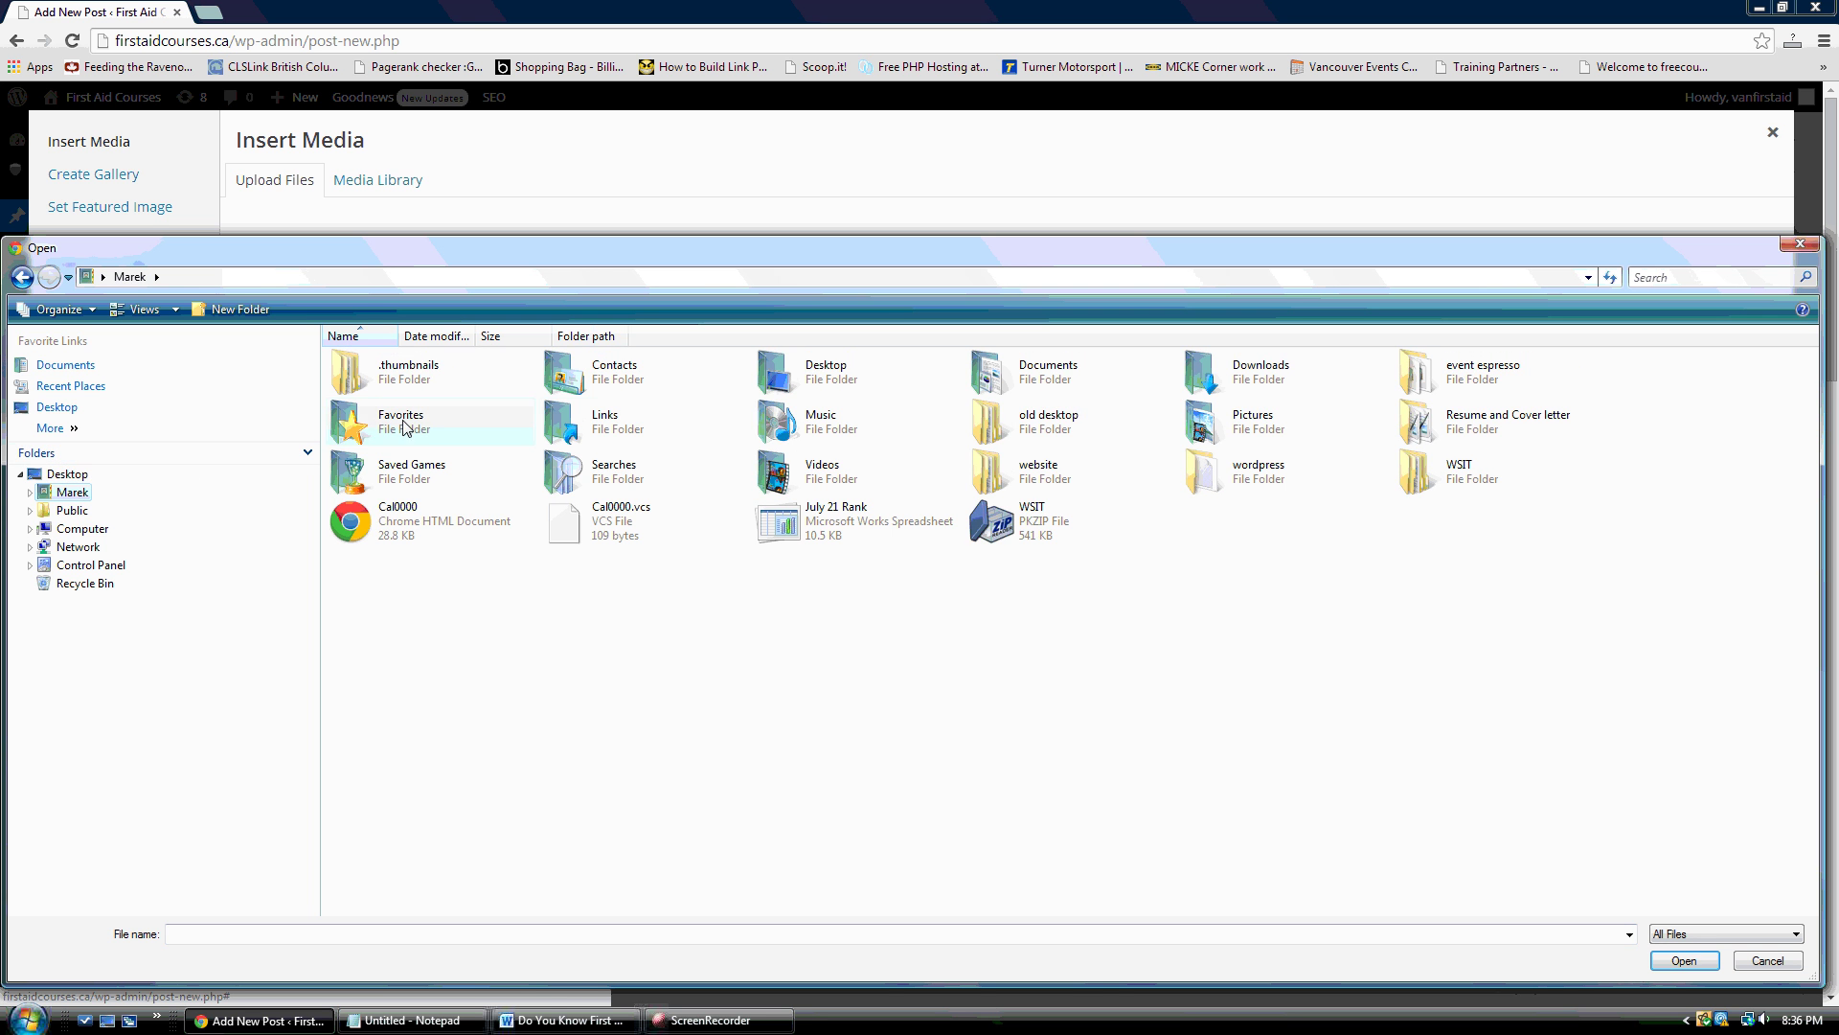
double_click(1198, 429)
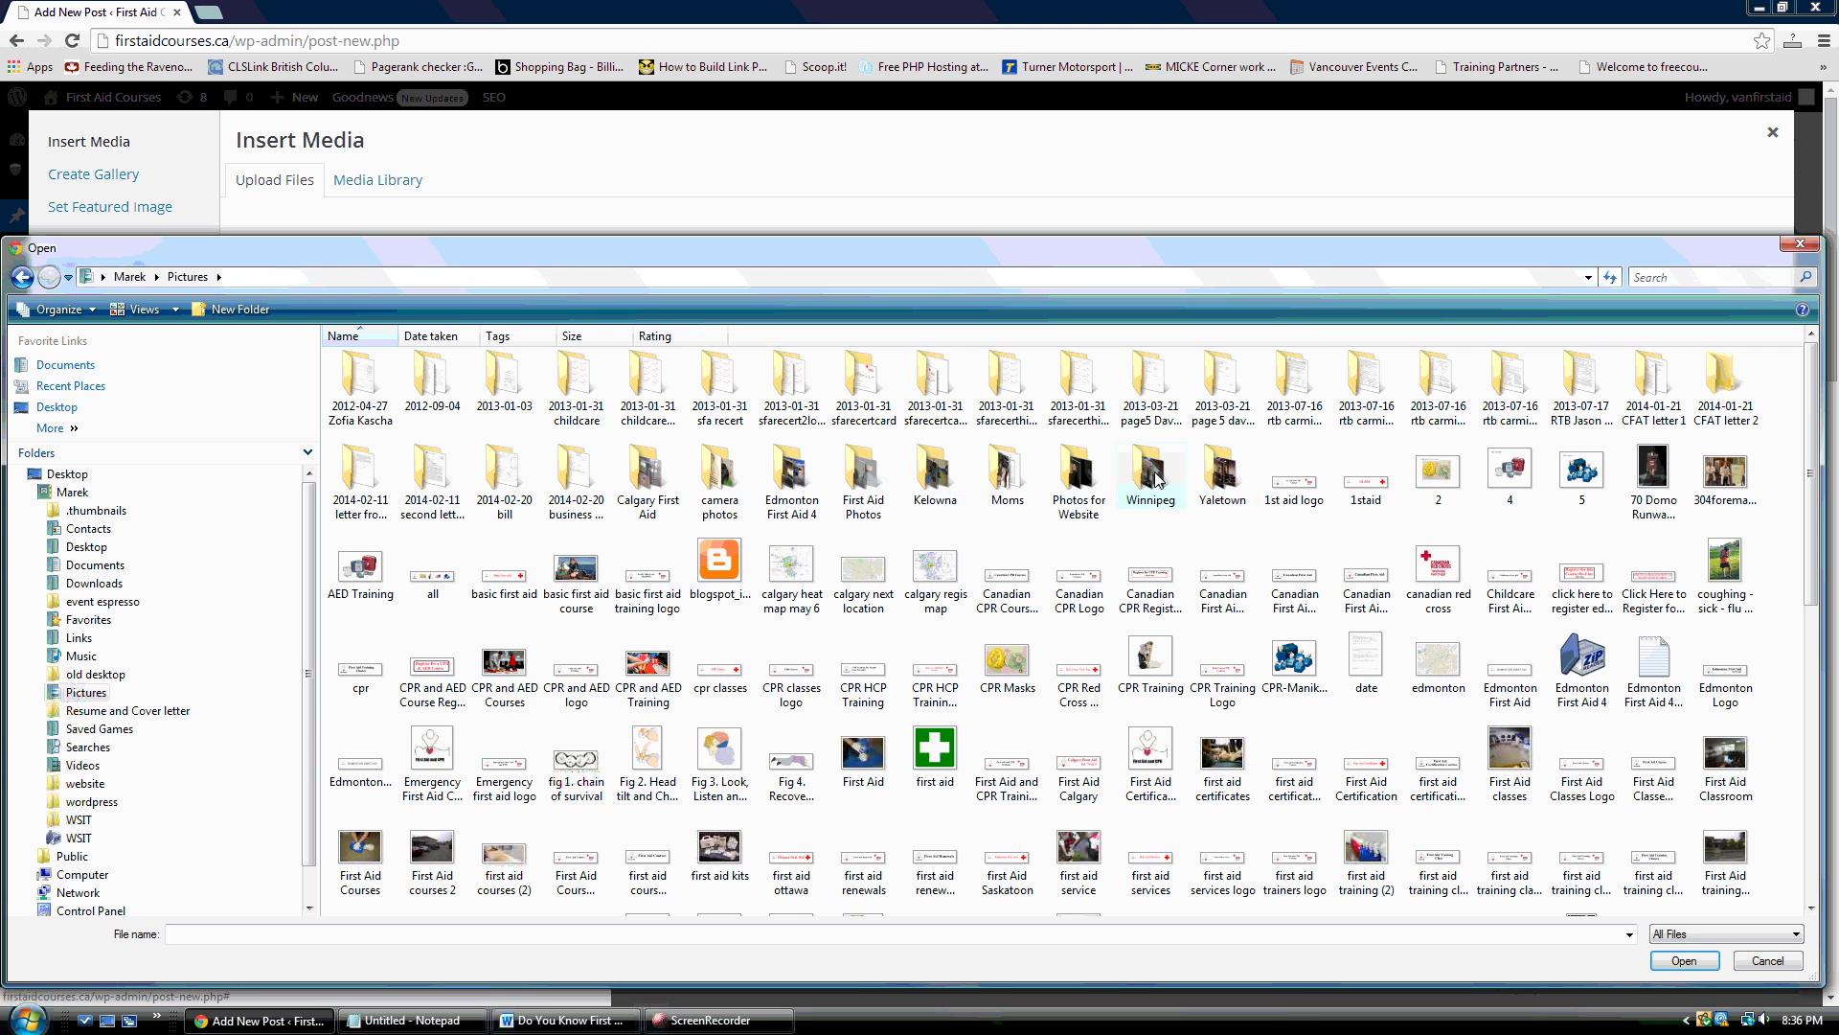
double_click(1068, 479)
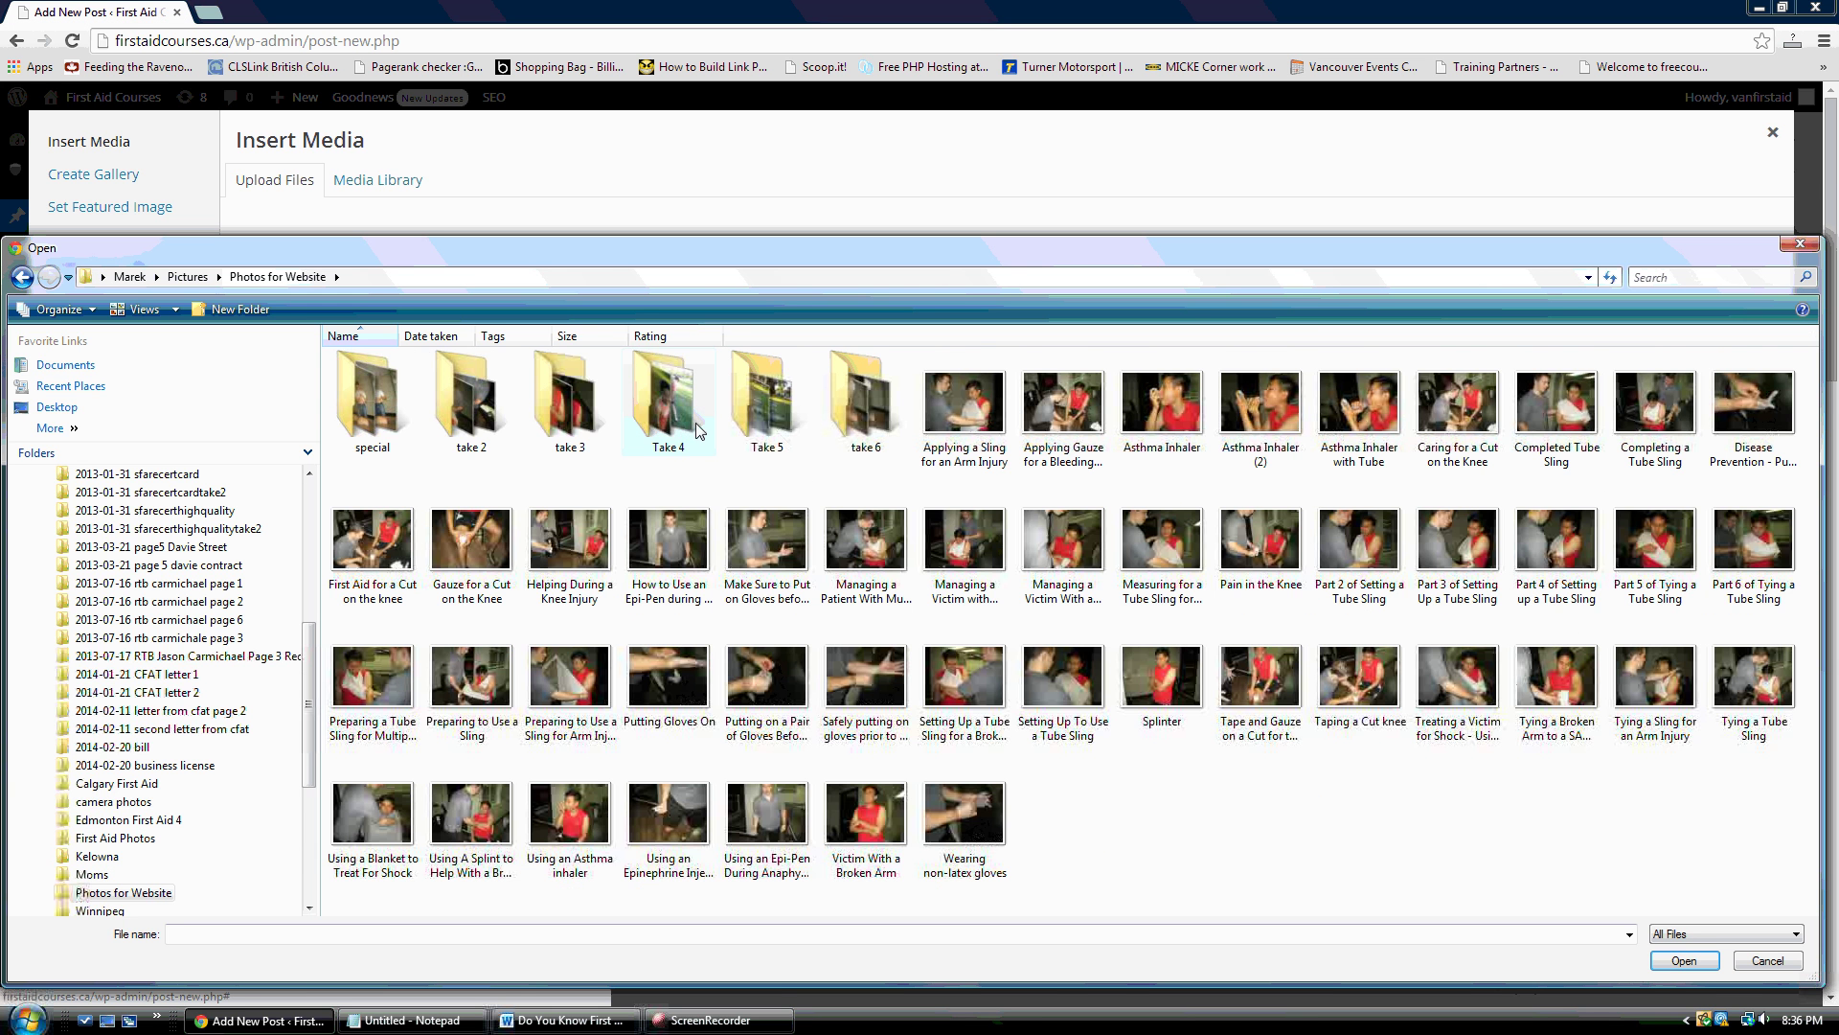
left_click(446, 395)
double_click(446, 395)
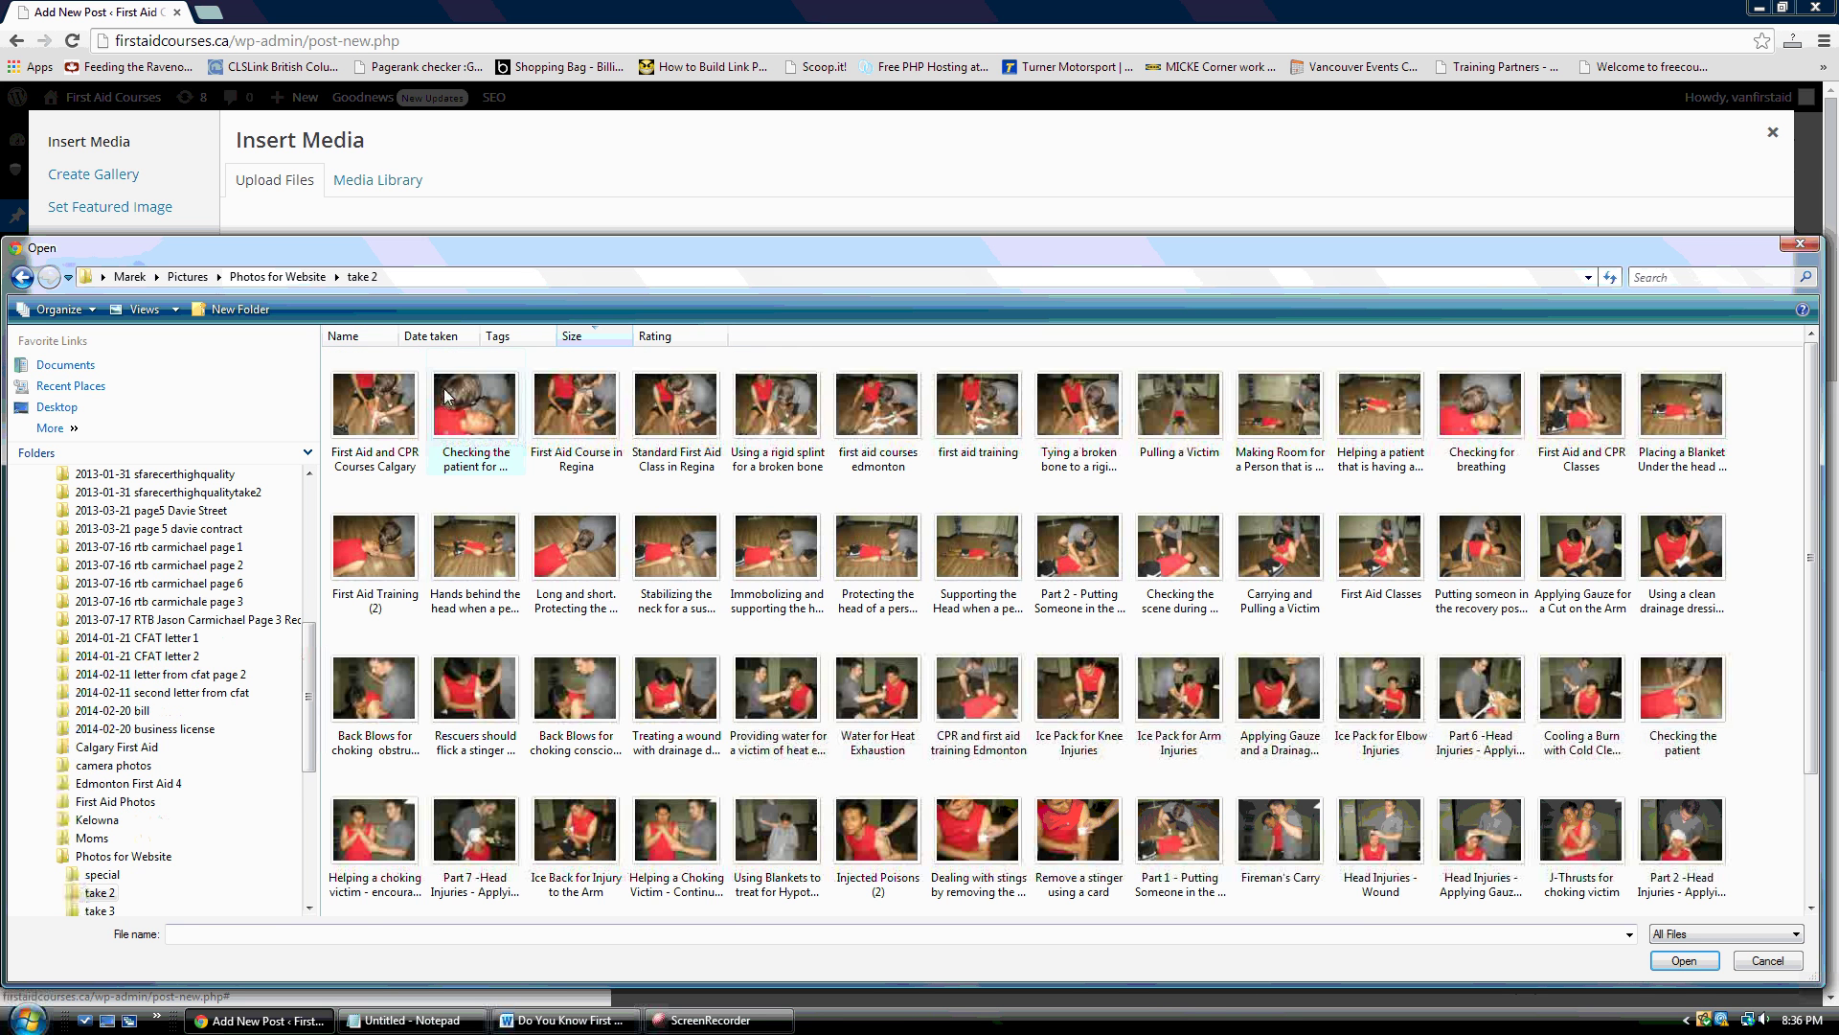
left_click(663, 804)
double_click(658, 812)
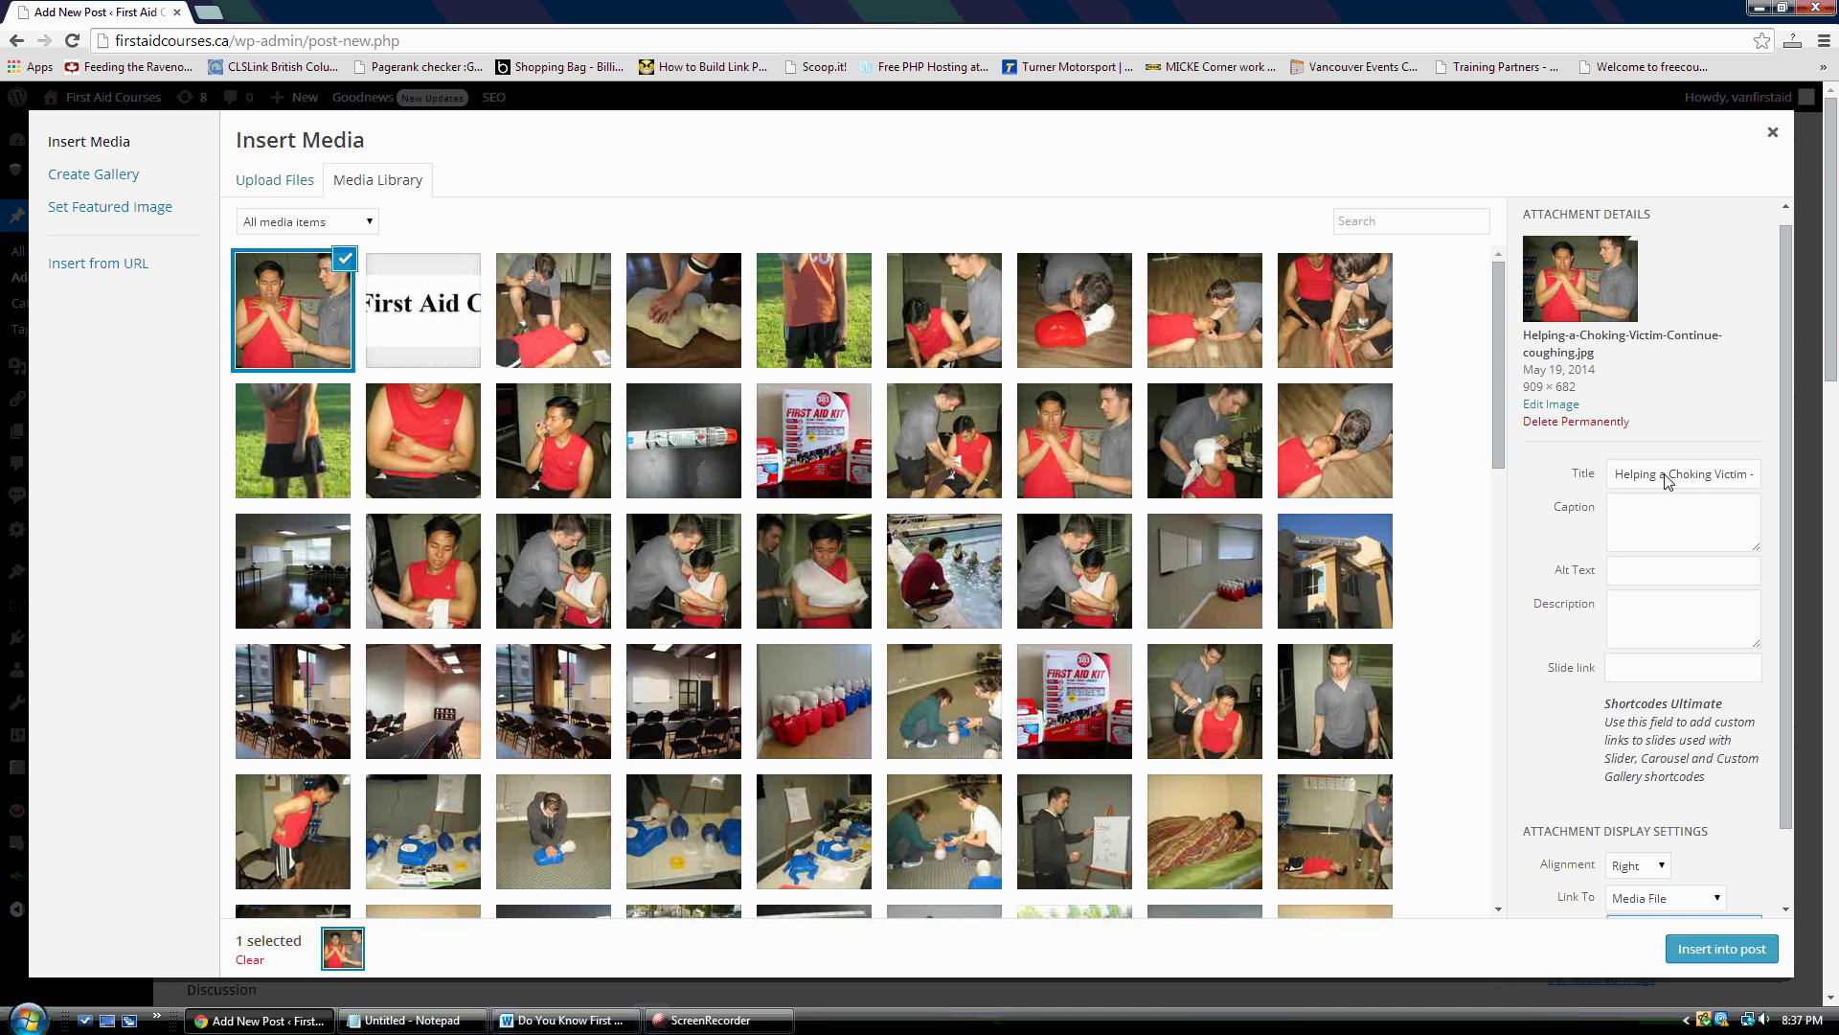
Replace the uploaded photo's title with "Learn to manage choking victims"
left_click_drag(1746, 481, 1520, 470)
key("BackSpace")
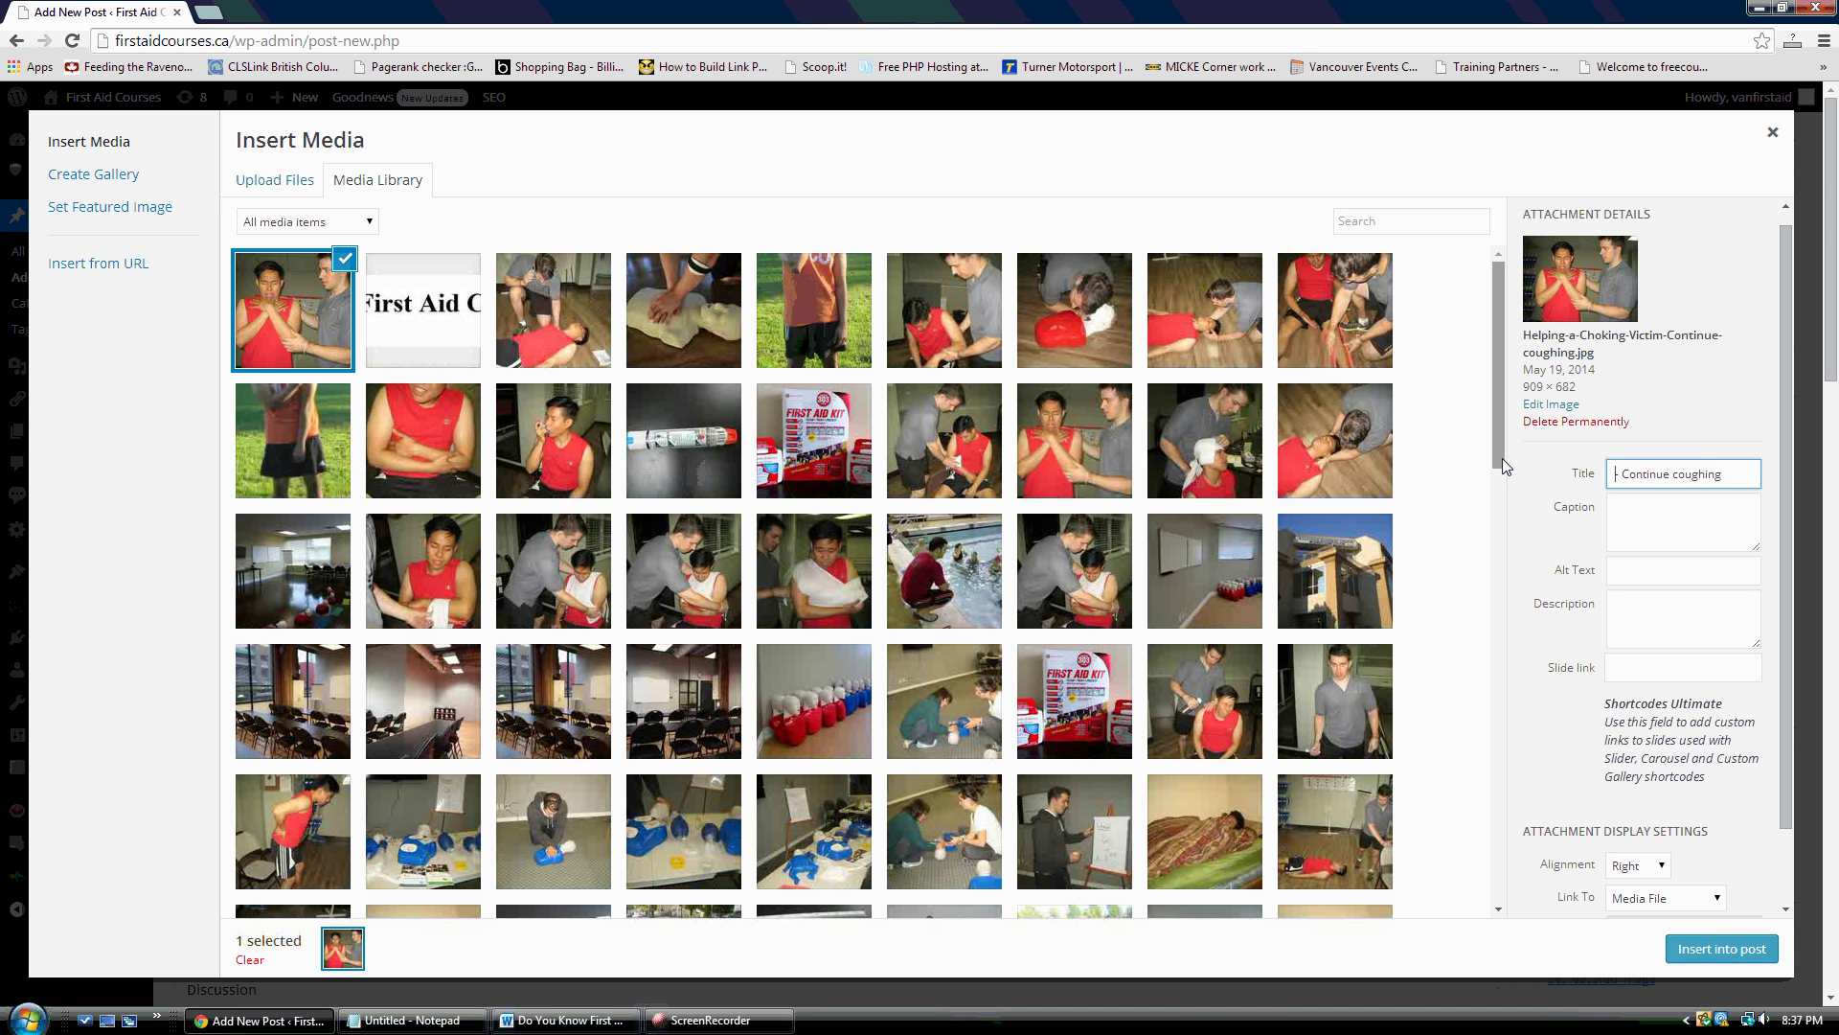
key("Delete")
key("Delete")
key("Delete")
key("Delete")
key("Delete")
key("Delete")
key("Delete")
key("Delete")
key("Delete")
key("Delete")
key("Delete")
key("Delete")
key("Delete")
key("Delete")
key("Delete")
key("Delete")
key("Delete")
type("Learn to Manage")
type(" Choking Victims")
type(" by Tak")
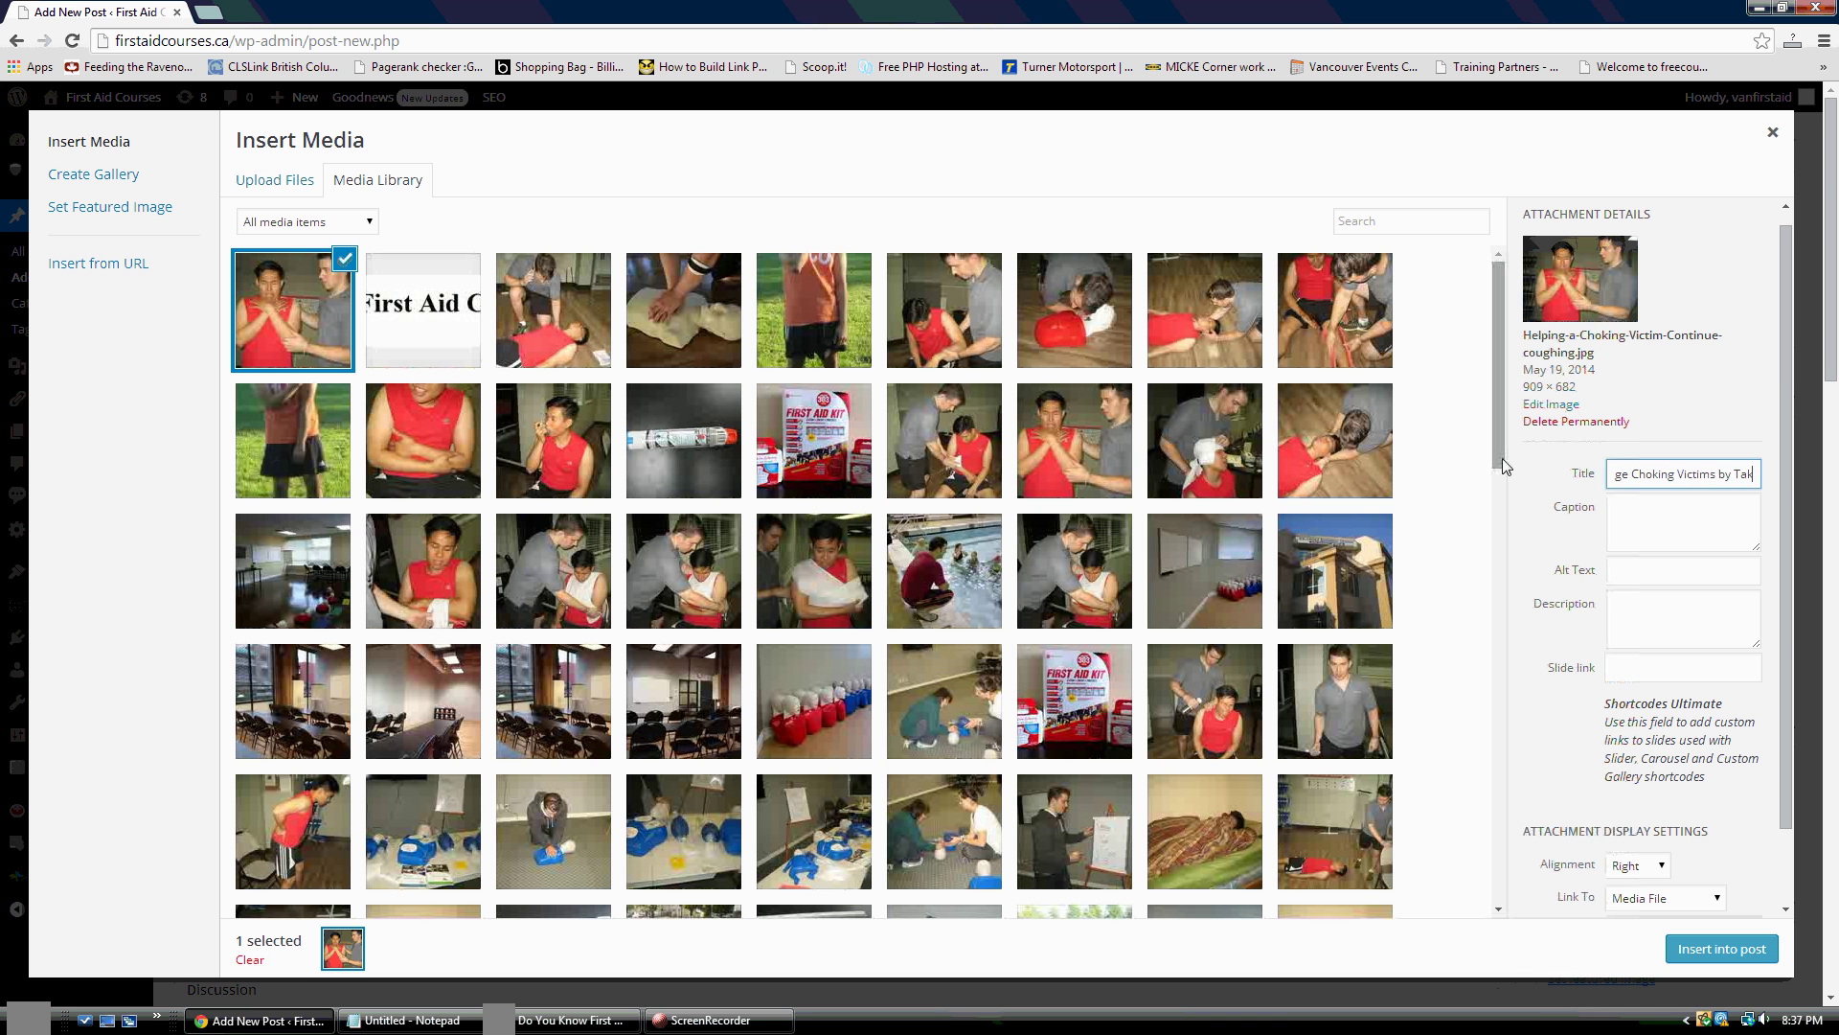
type("ing First A")
key("BackSpace")
key("BackSpace")
key("BackSpace")
key("BackSpace")
key("BackSpace")
key("BackSpace")
key("BackSpace")
key("BackSpace")
key("BackSpace")
key("BackSpace")
key("BackSpace")
key("BackSpace")
key("BackSpace")
key("BackSpace")
key("BackSpace")
key("BackSpace")
key("BackSpace")
key("BackSpace")
key("BackSpace")
key("BackSpace")
key("BackSpace")
key("BackSpace")
key("BackSpace")
key("BackSpace")
key("BackSpace")
key("BackSpace")
key("BackSpace")
key("BackSpace")
key("BackSpace")
key("BackSpace")
key("BackSpace")
key("BackSpace")
key("BackSpace")
key("BackSpace")
key("BackSpace")
key("BackSpace")
key("BackSpace")
key("BackSpace")
key("BackSpace")
key("BackSpace")
type("o manage choking victims")
Copy the photo's title into its alt text and description, and caption it "Learn to manage choking victims by taking first aid and CPR training."
key("ctrl+a")
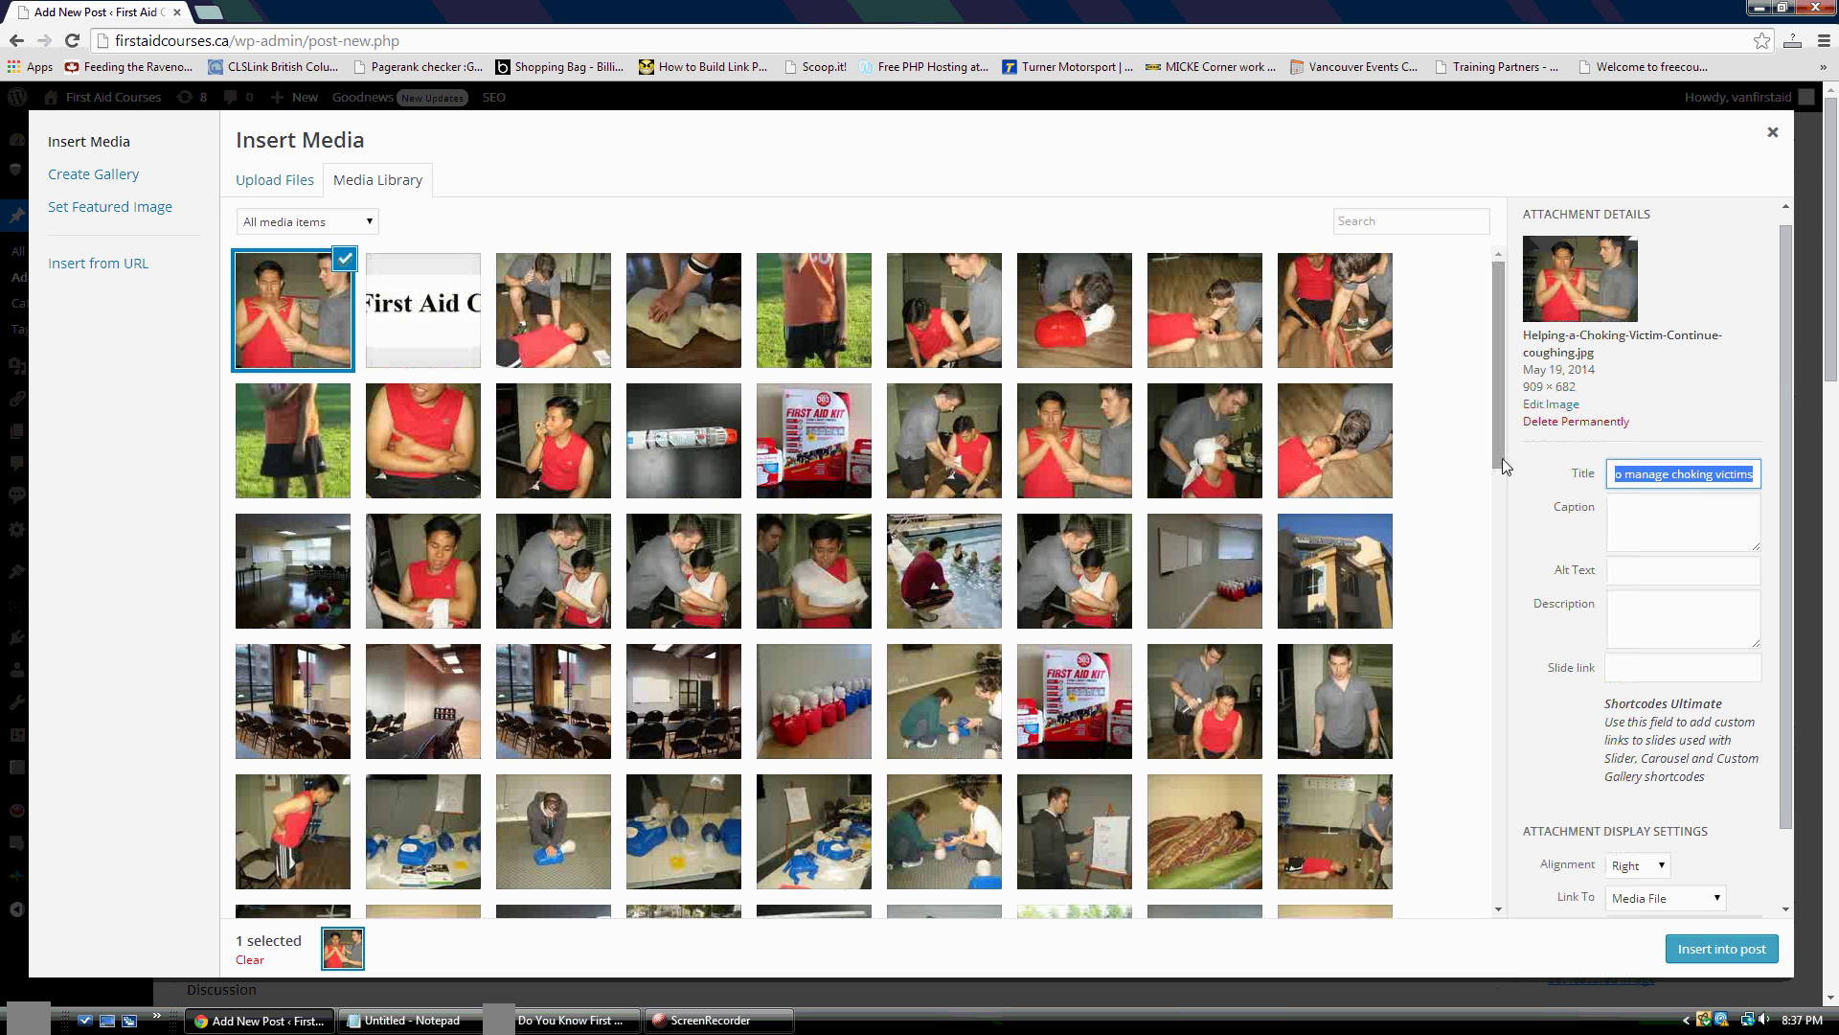
right_click(1729, 484)
left_click(1673, 565)
left_click(1642, 571)
key("ctrl+v")
left_click(1642, 613)
key("ctrl+v")
left_click(1652, 523)
key("ctrl+v")
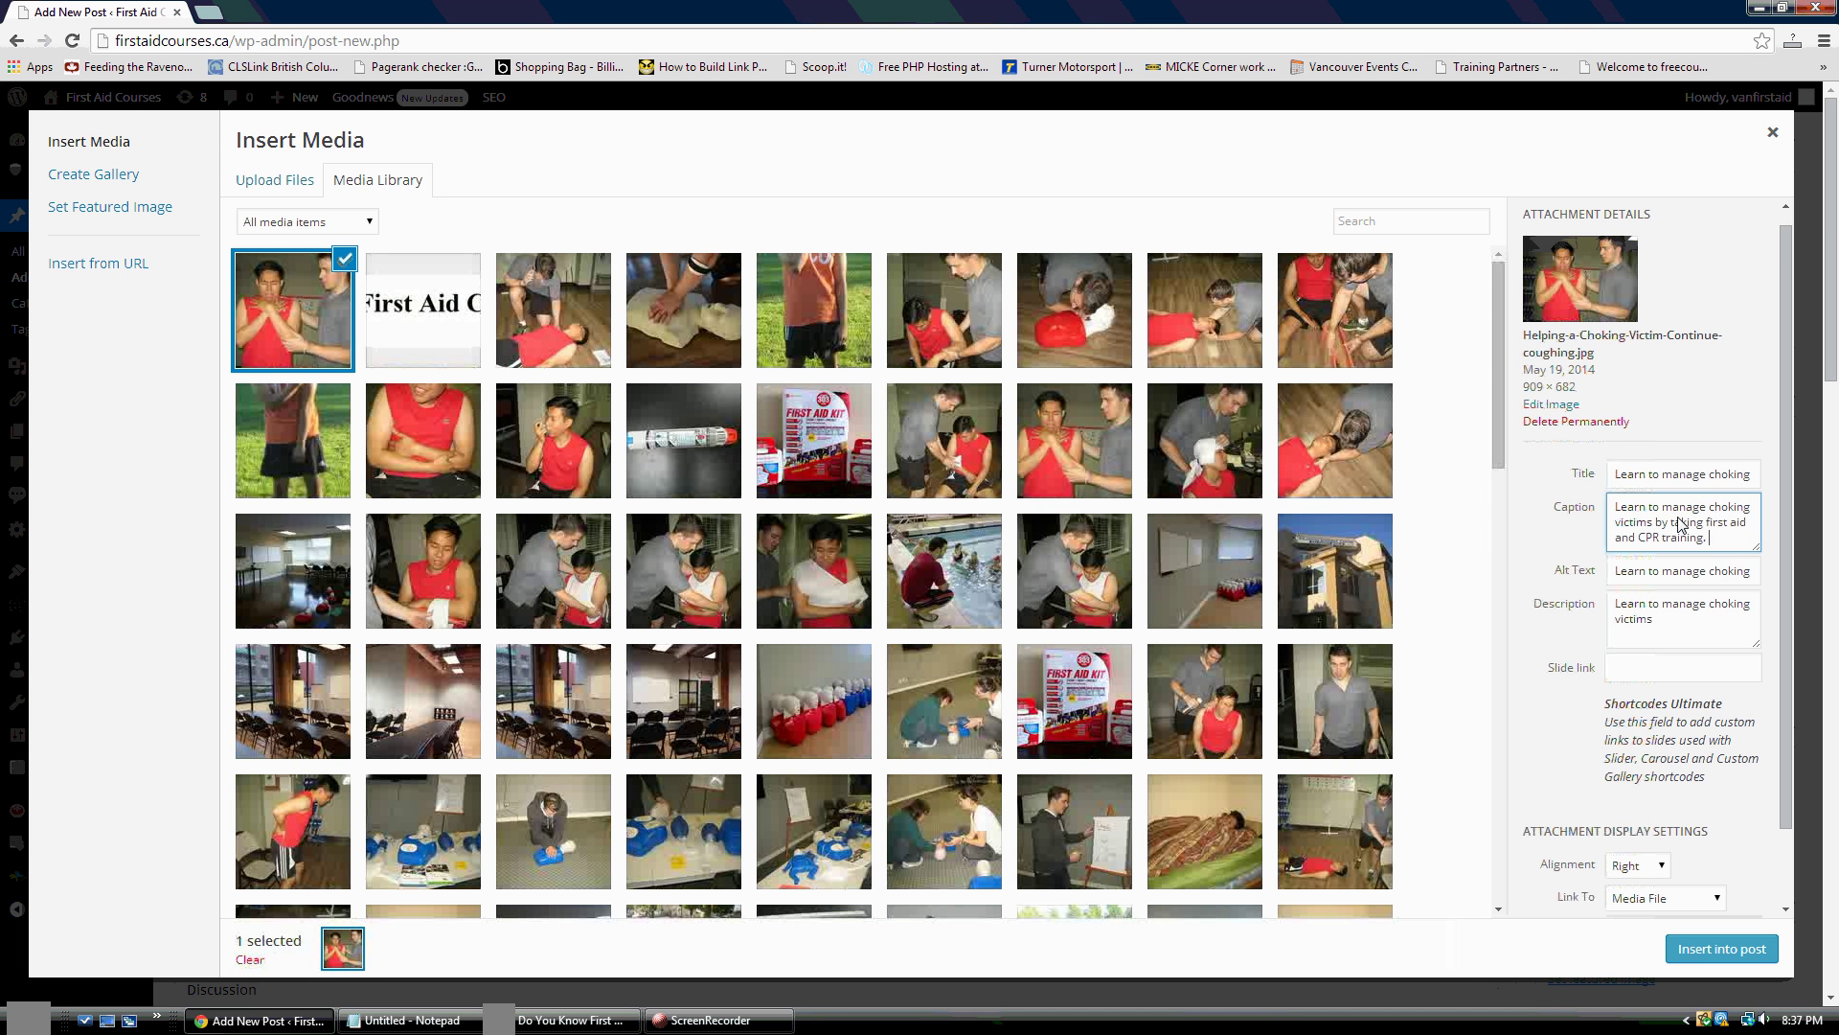
Align the photo left and insert it into the post
left_click(1657, 865)
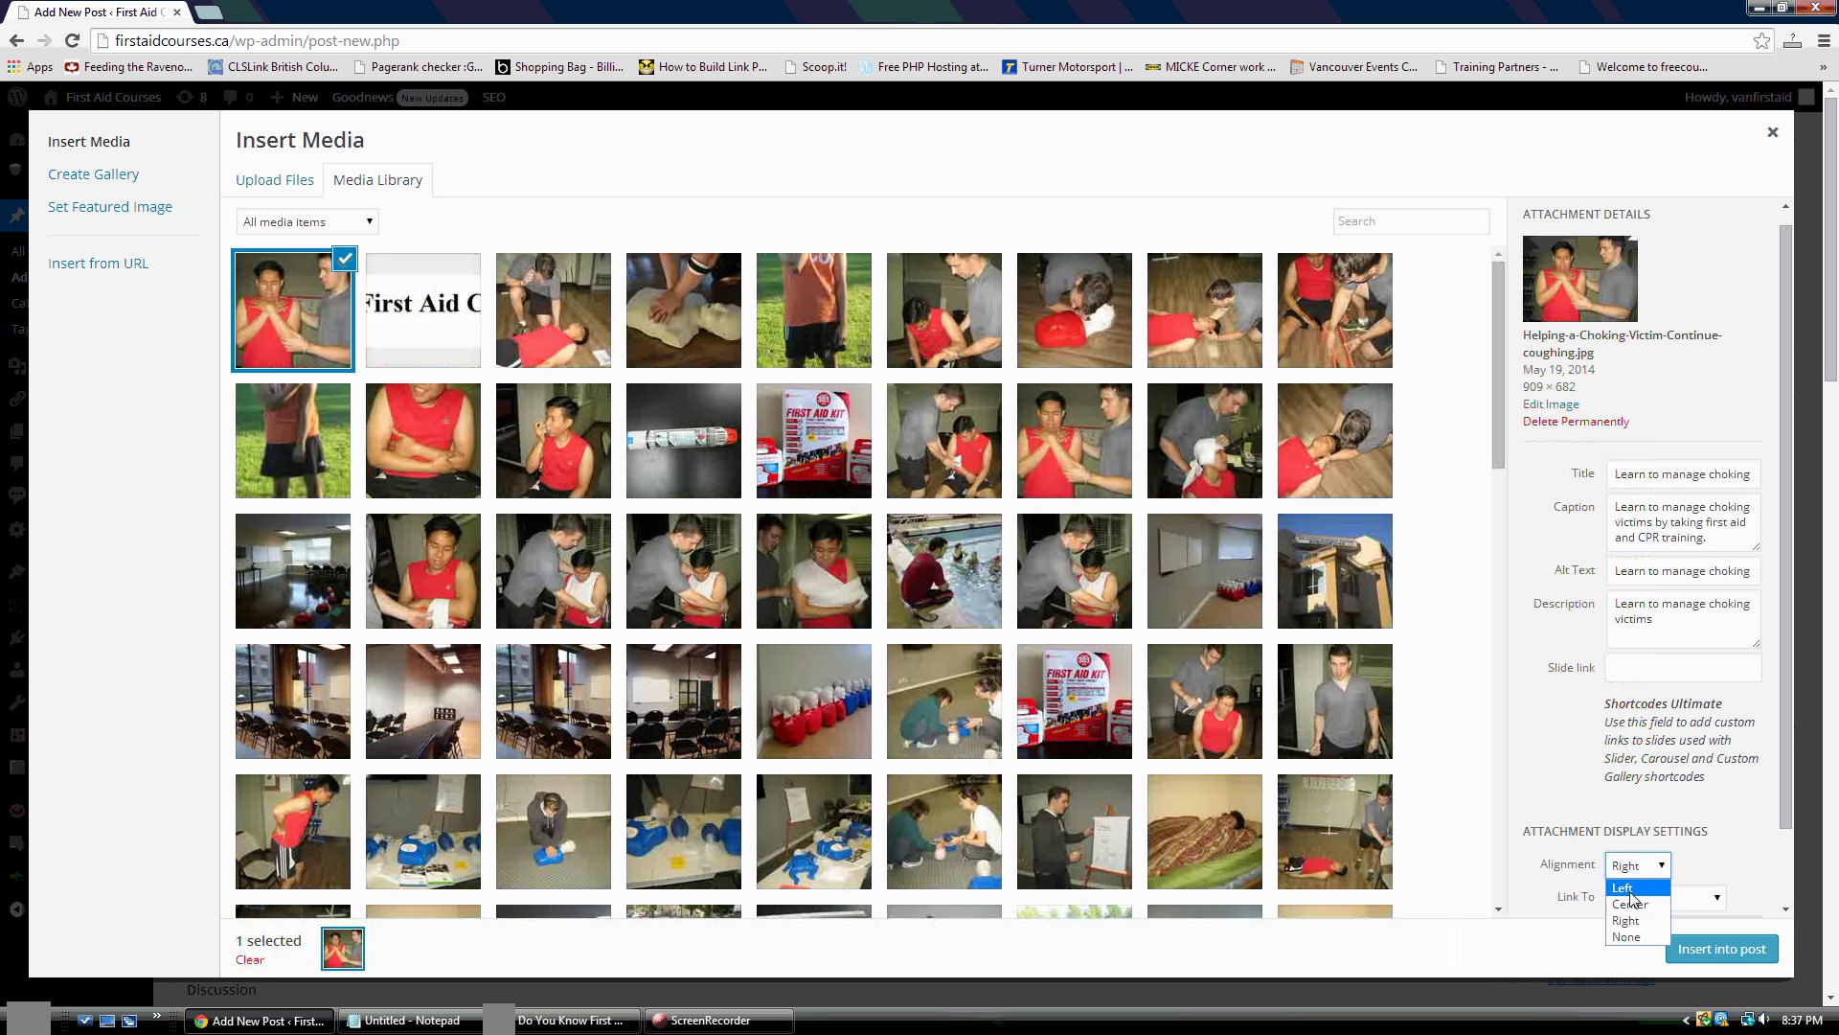
left_click(1623, 888)
left_click(1721, 949)
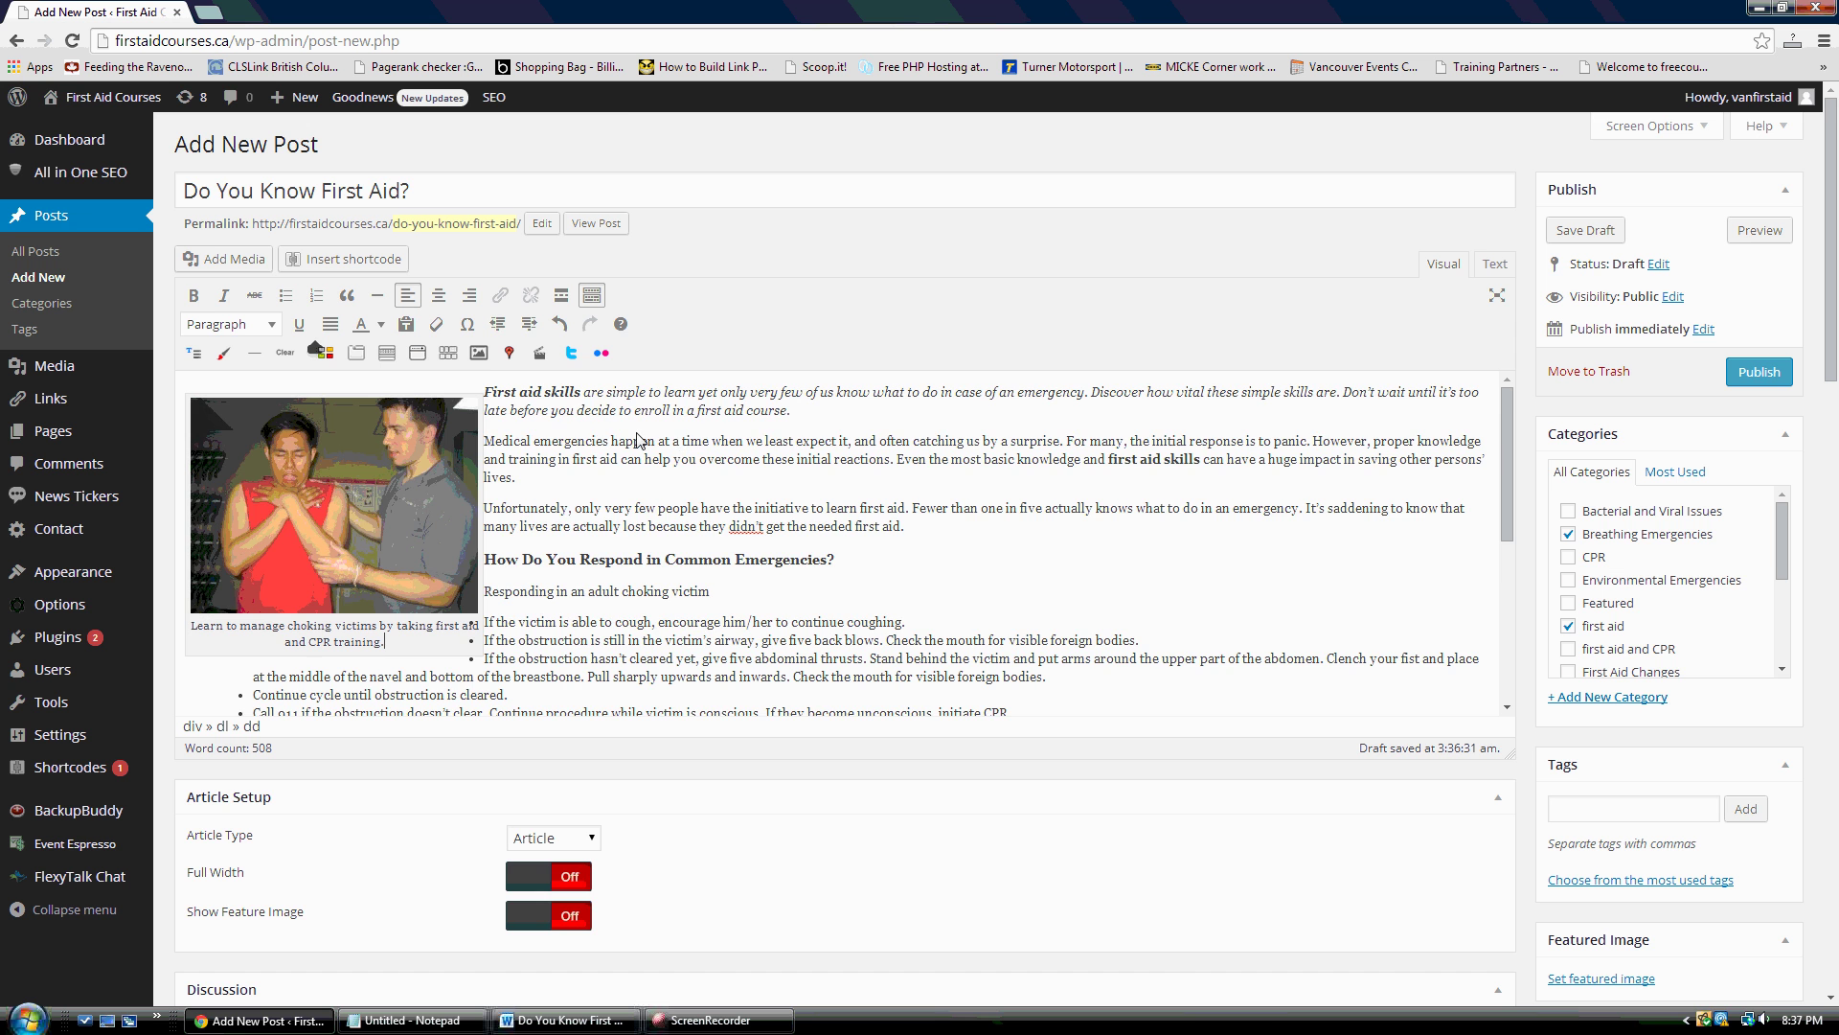
Add the line "Related Video" below the last paragraph of the post
scroll(637, 440, "down", 5)
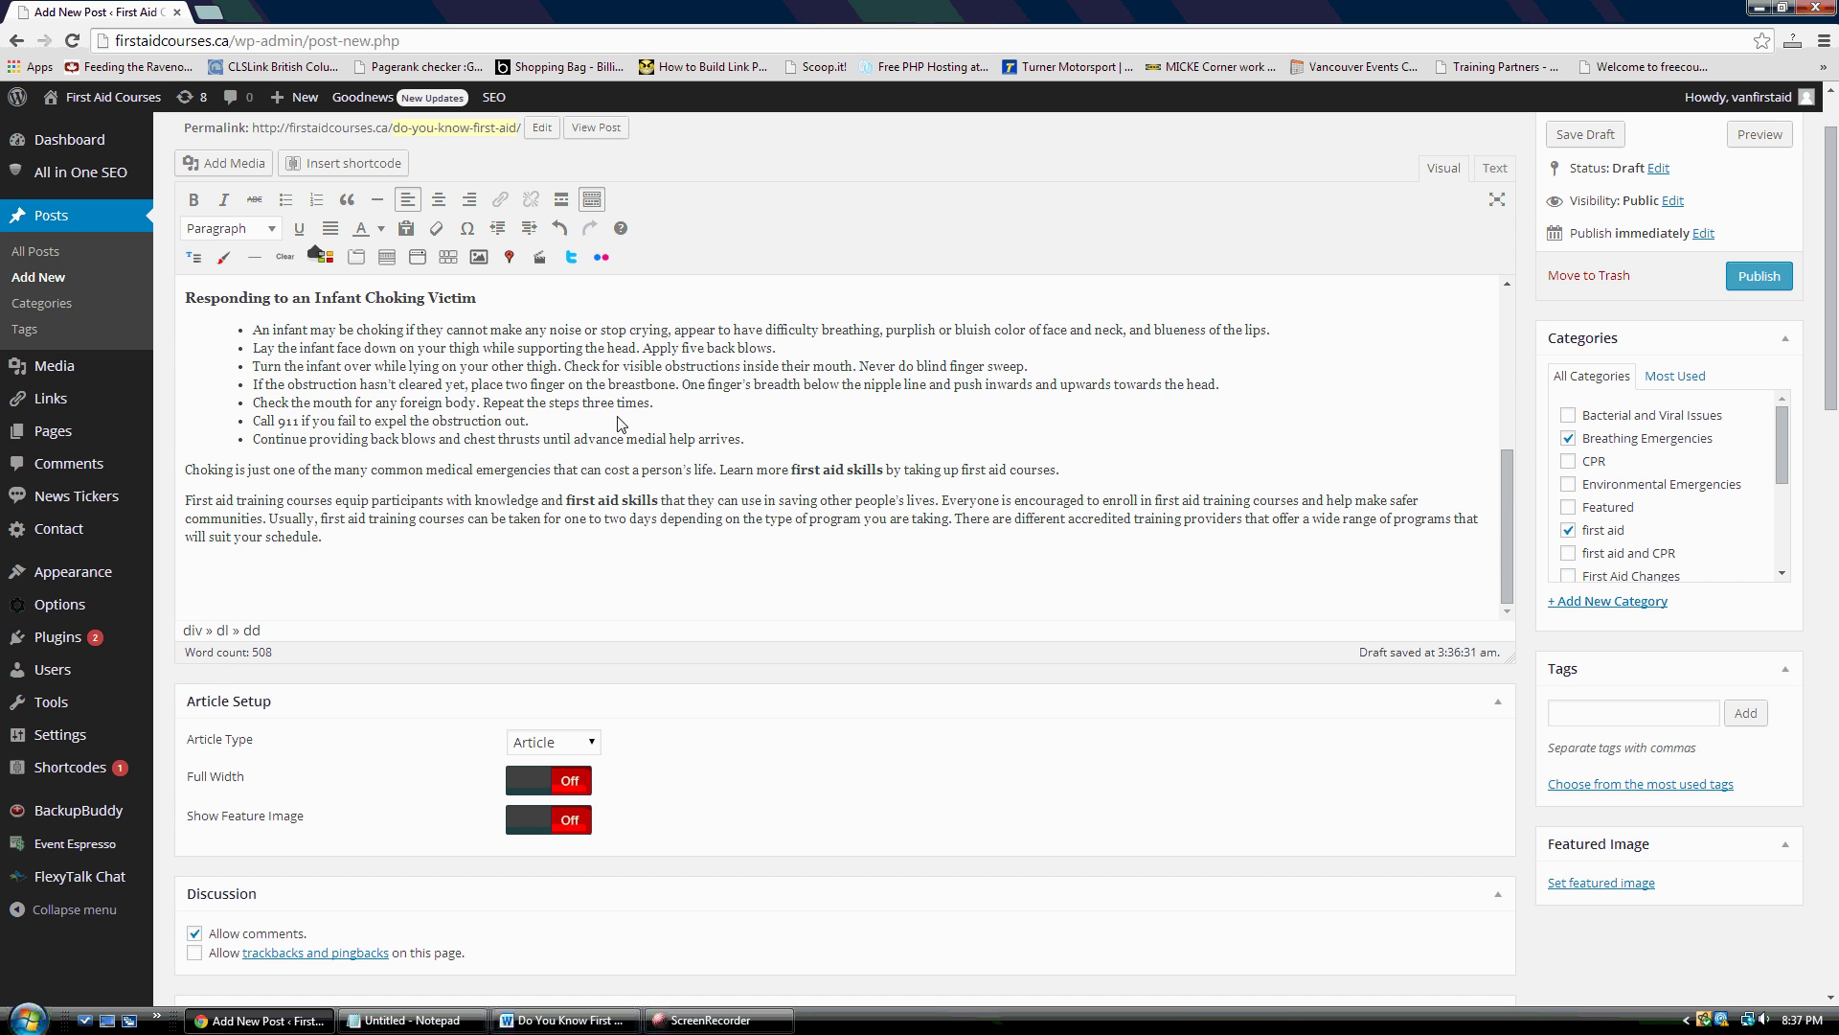
left_click(337, 544)
type("Related Video")
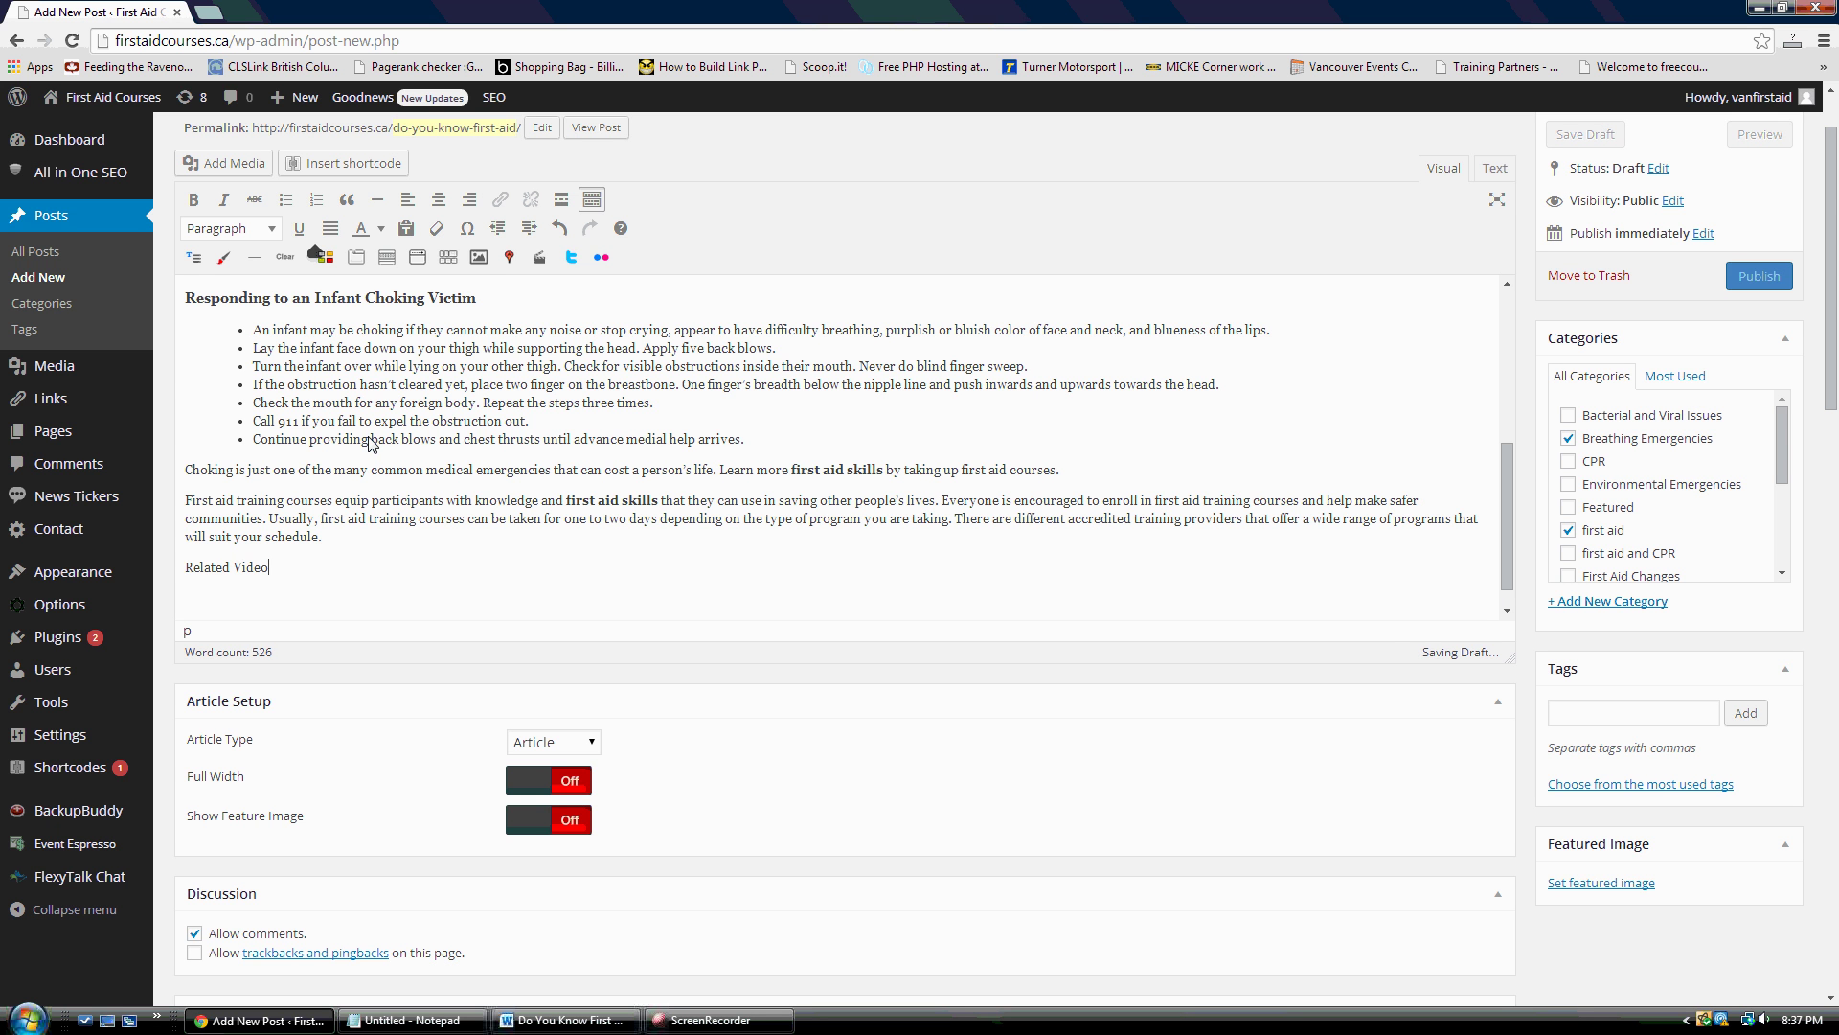
Open YouTube in a new browser tab and search for "choking first aid"
left_click(208, 12)
type("yout")
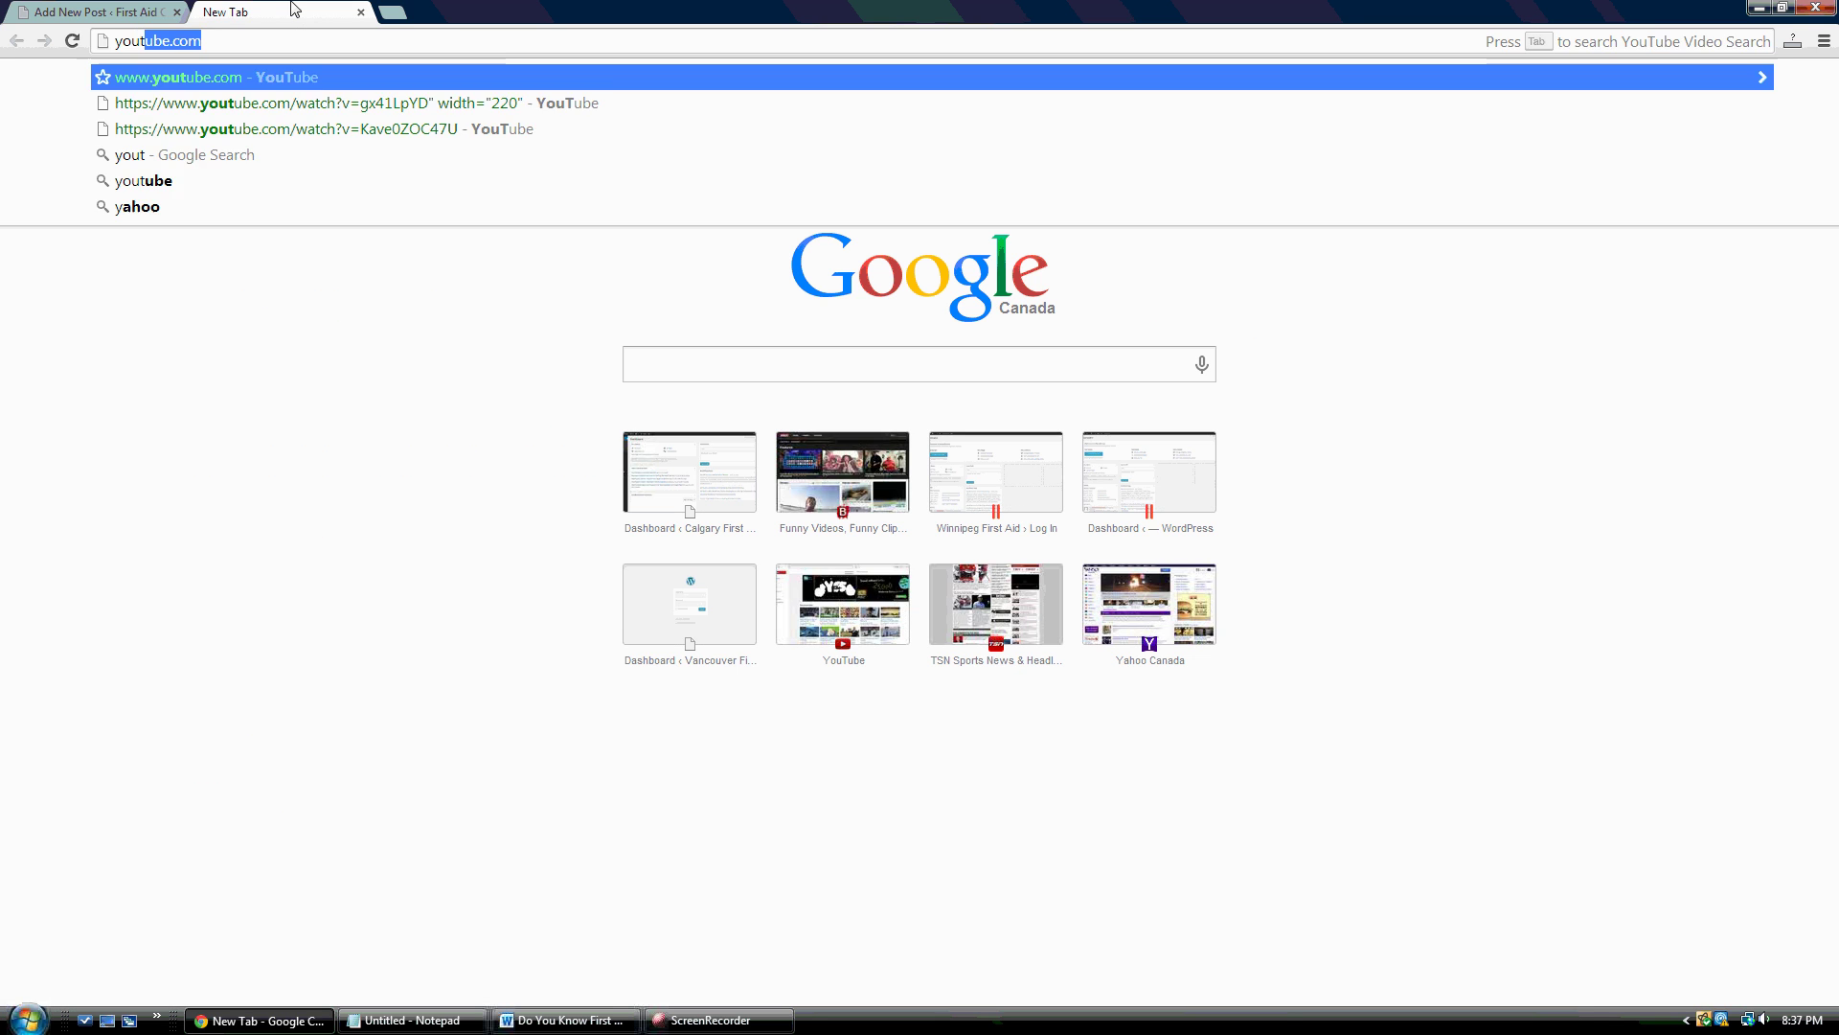
key("Return")
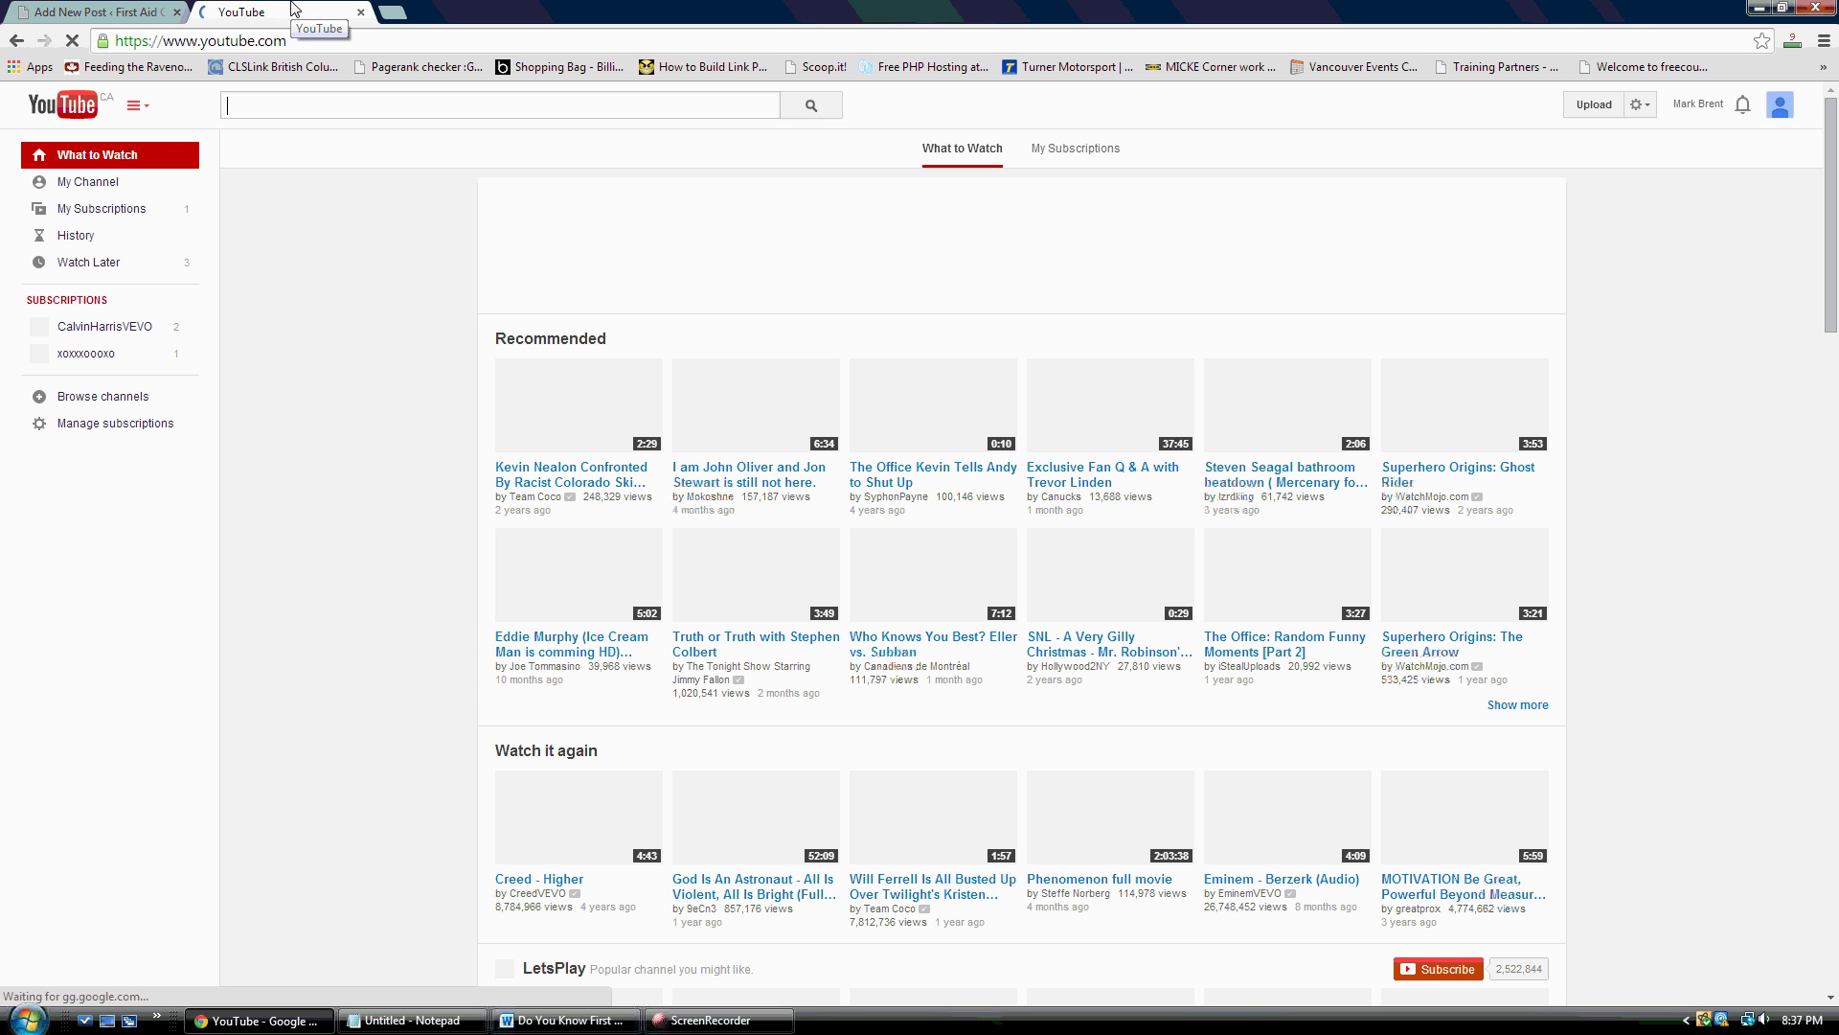
type("choking fir")
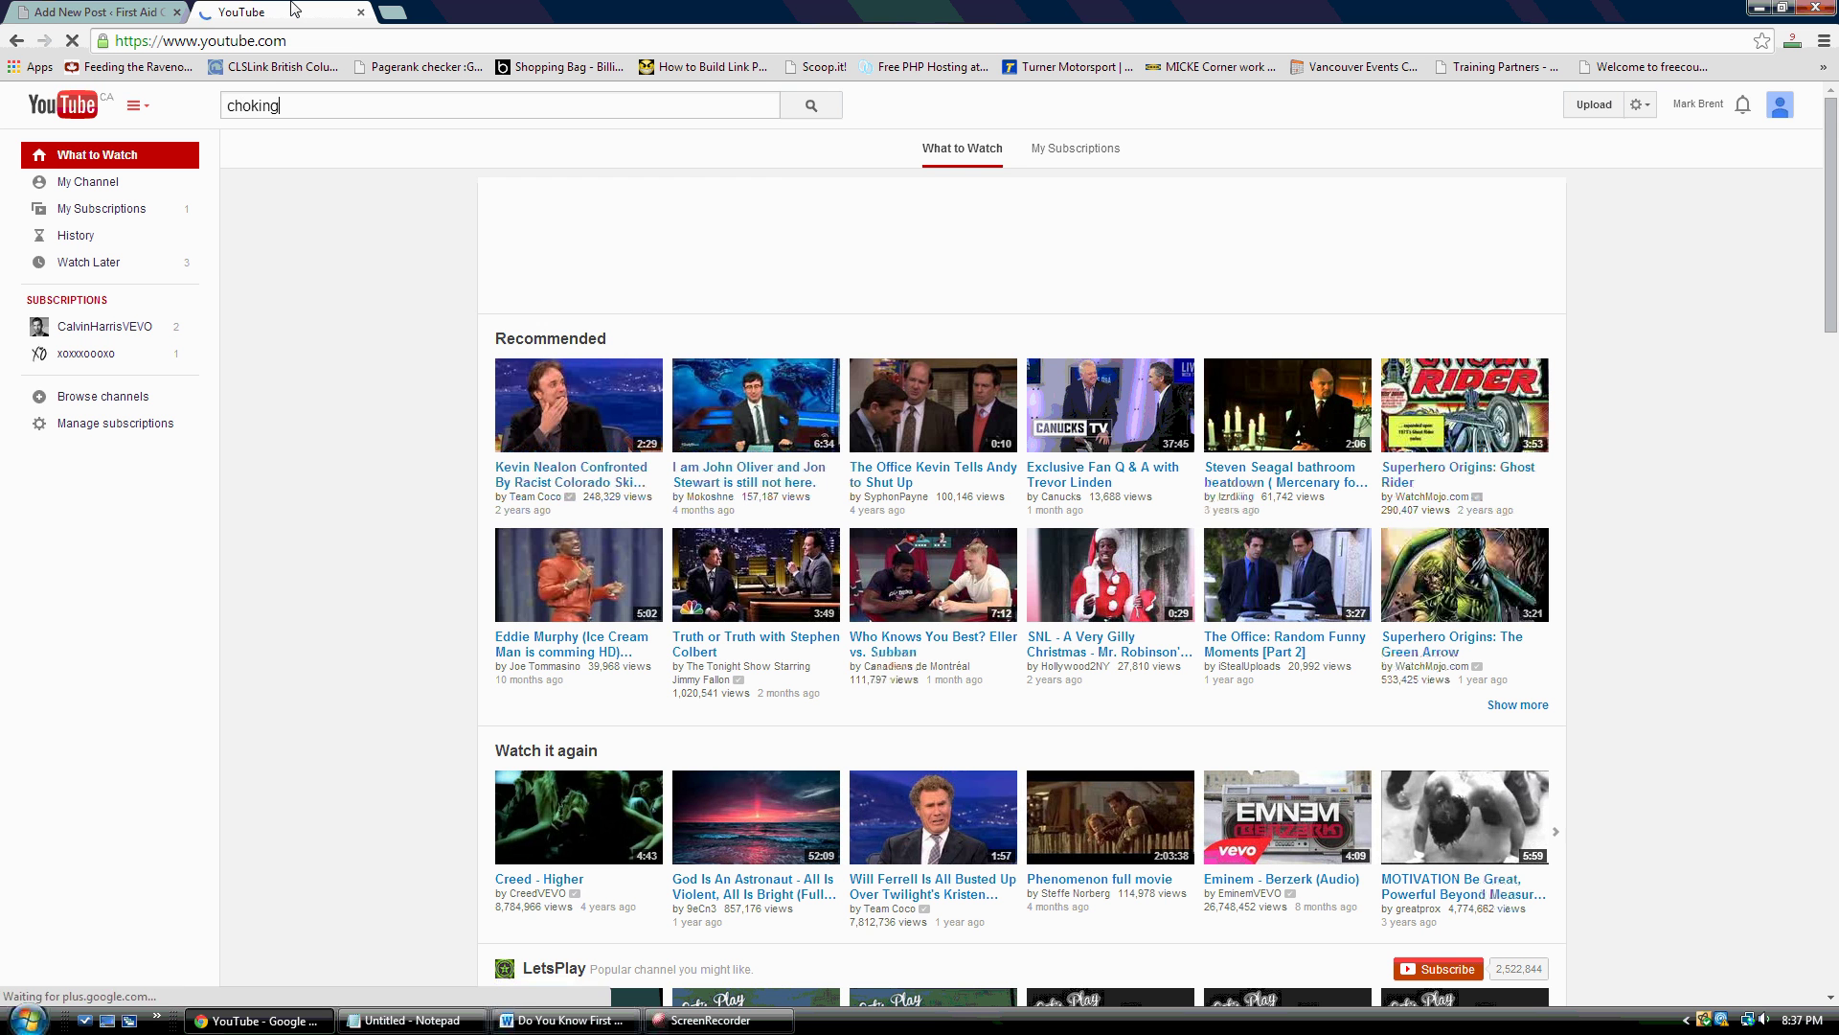
type("st aid")
key("Return")
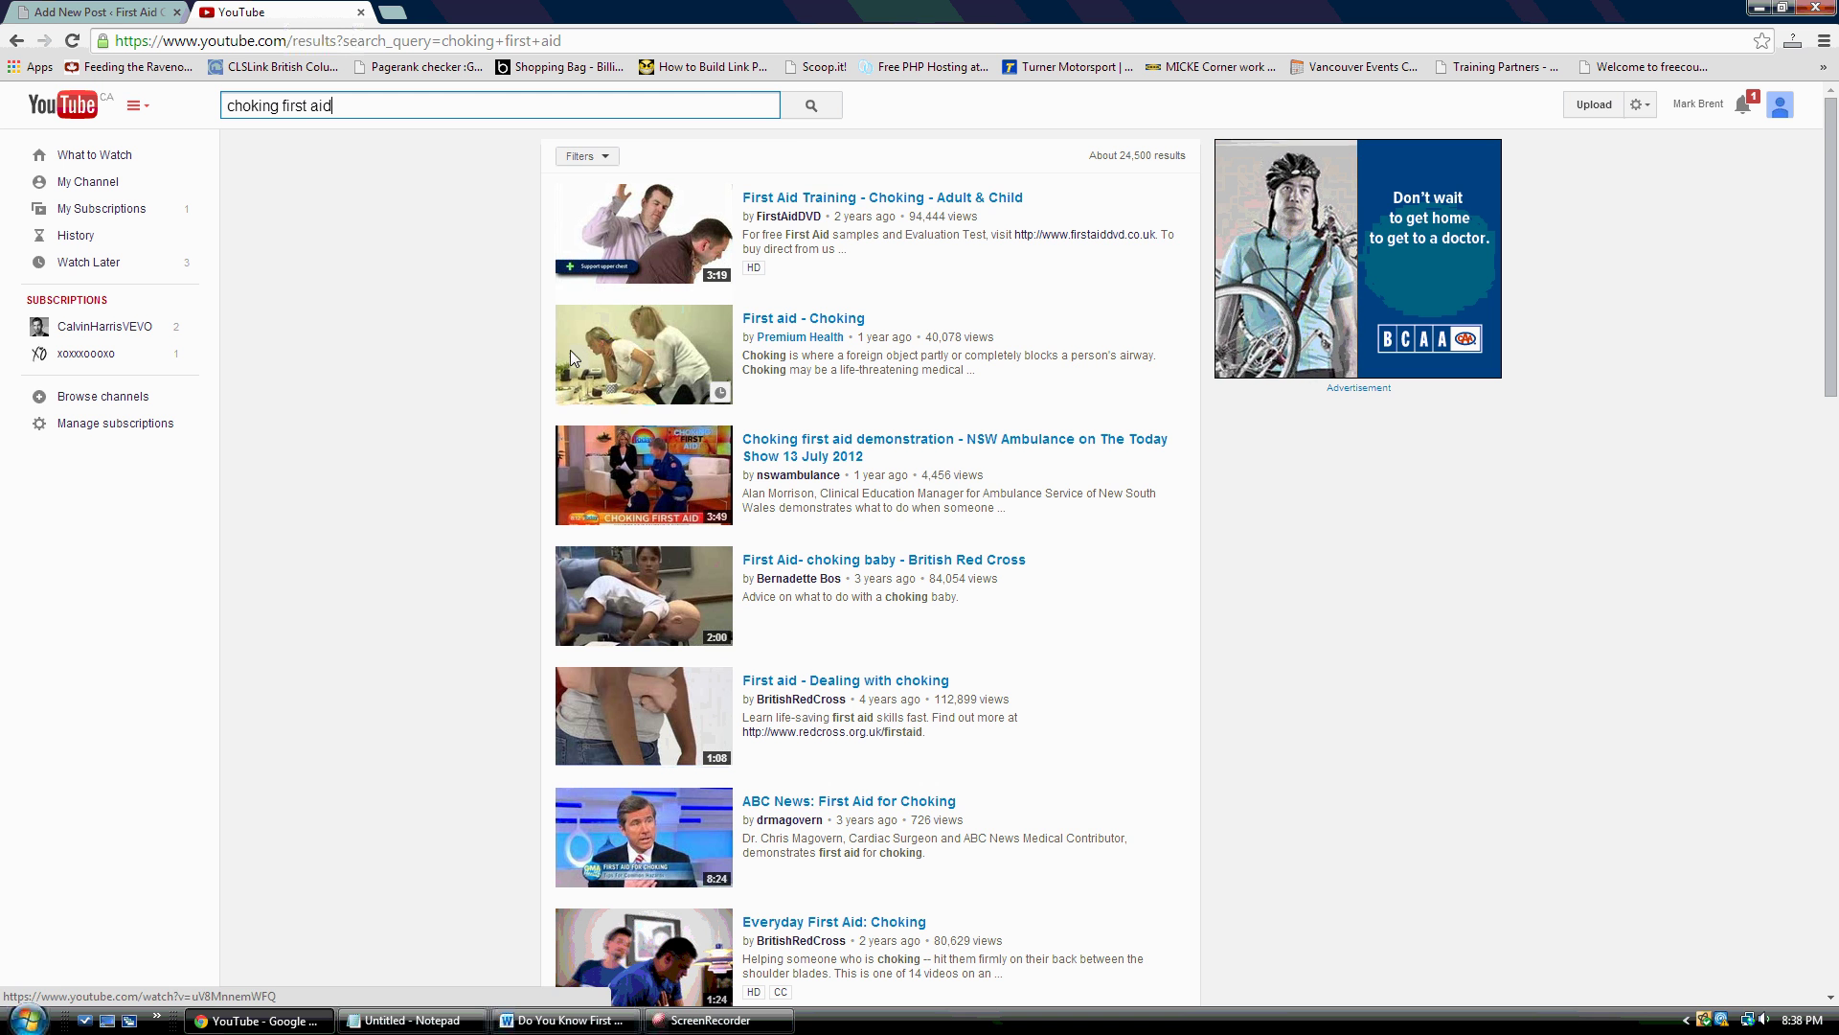
Open the video "First Aid Tips : How to Treat a Conscious Choking Adult or Child", copy its URL and pause playback
scroll(564, 433, "down", 2)
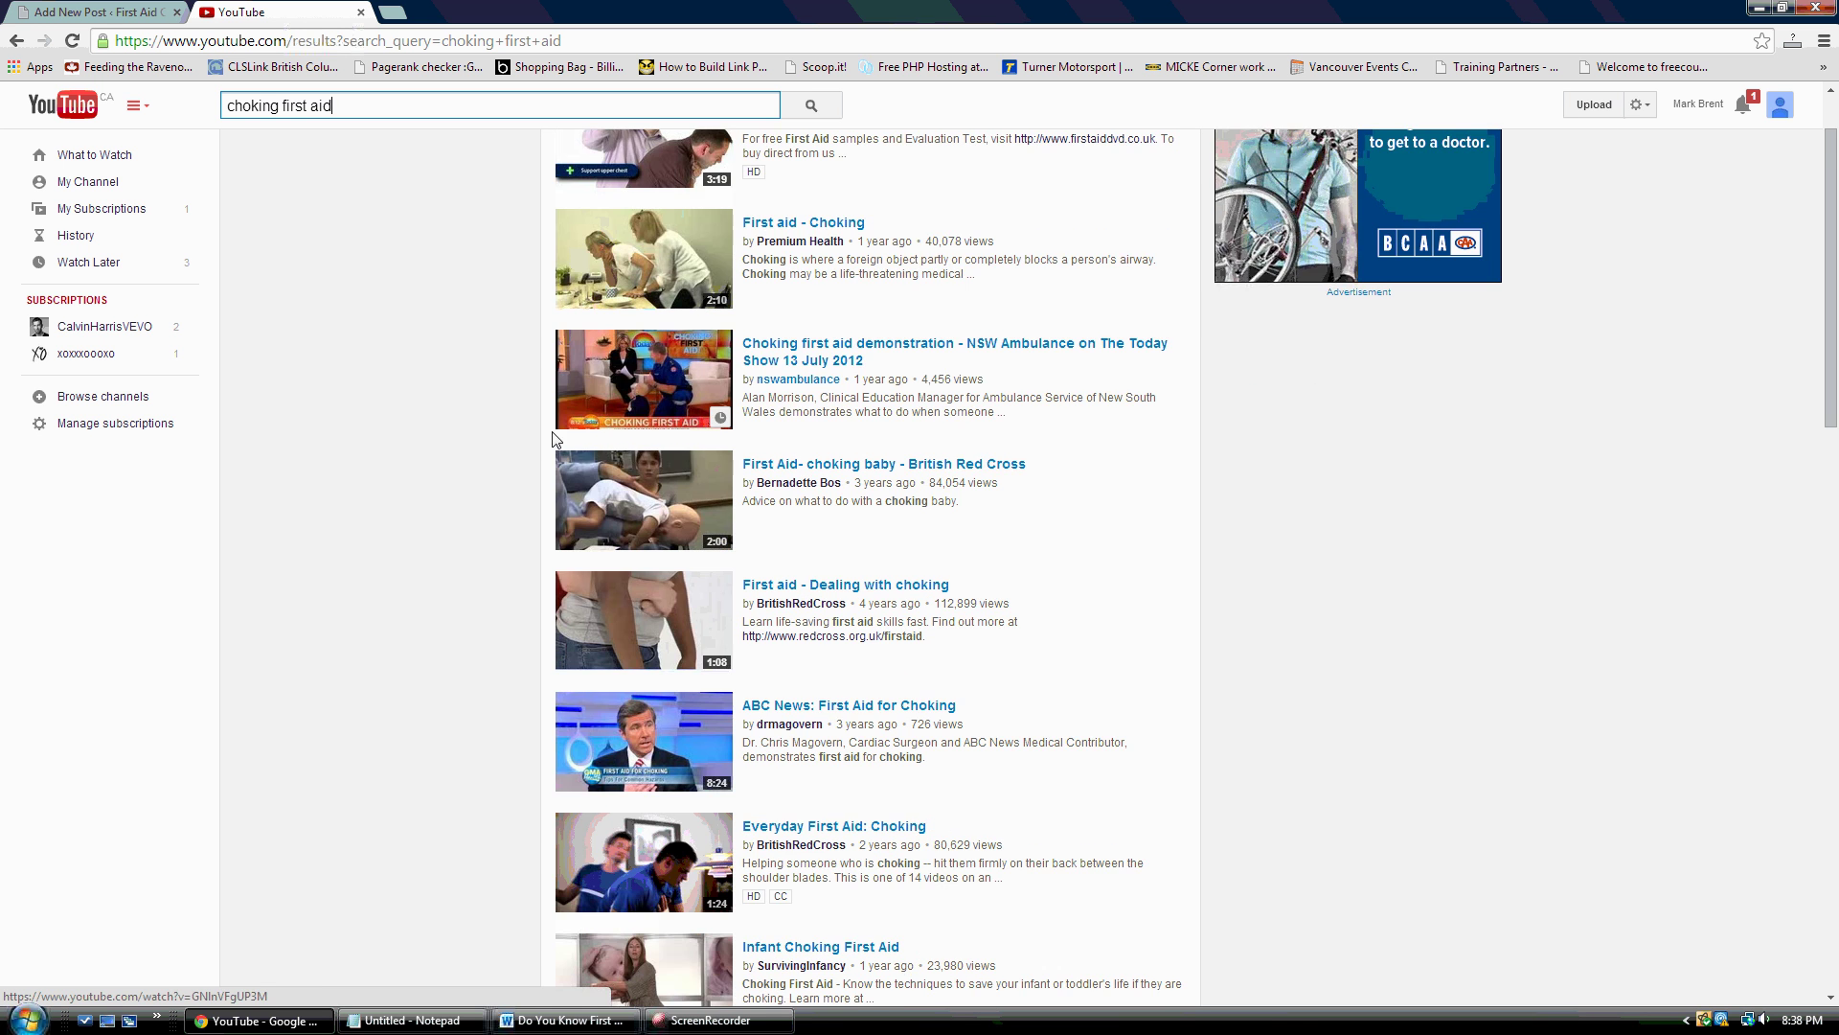
scroll(561, 503, "down", 1)
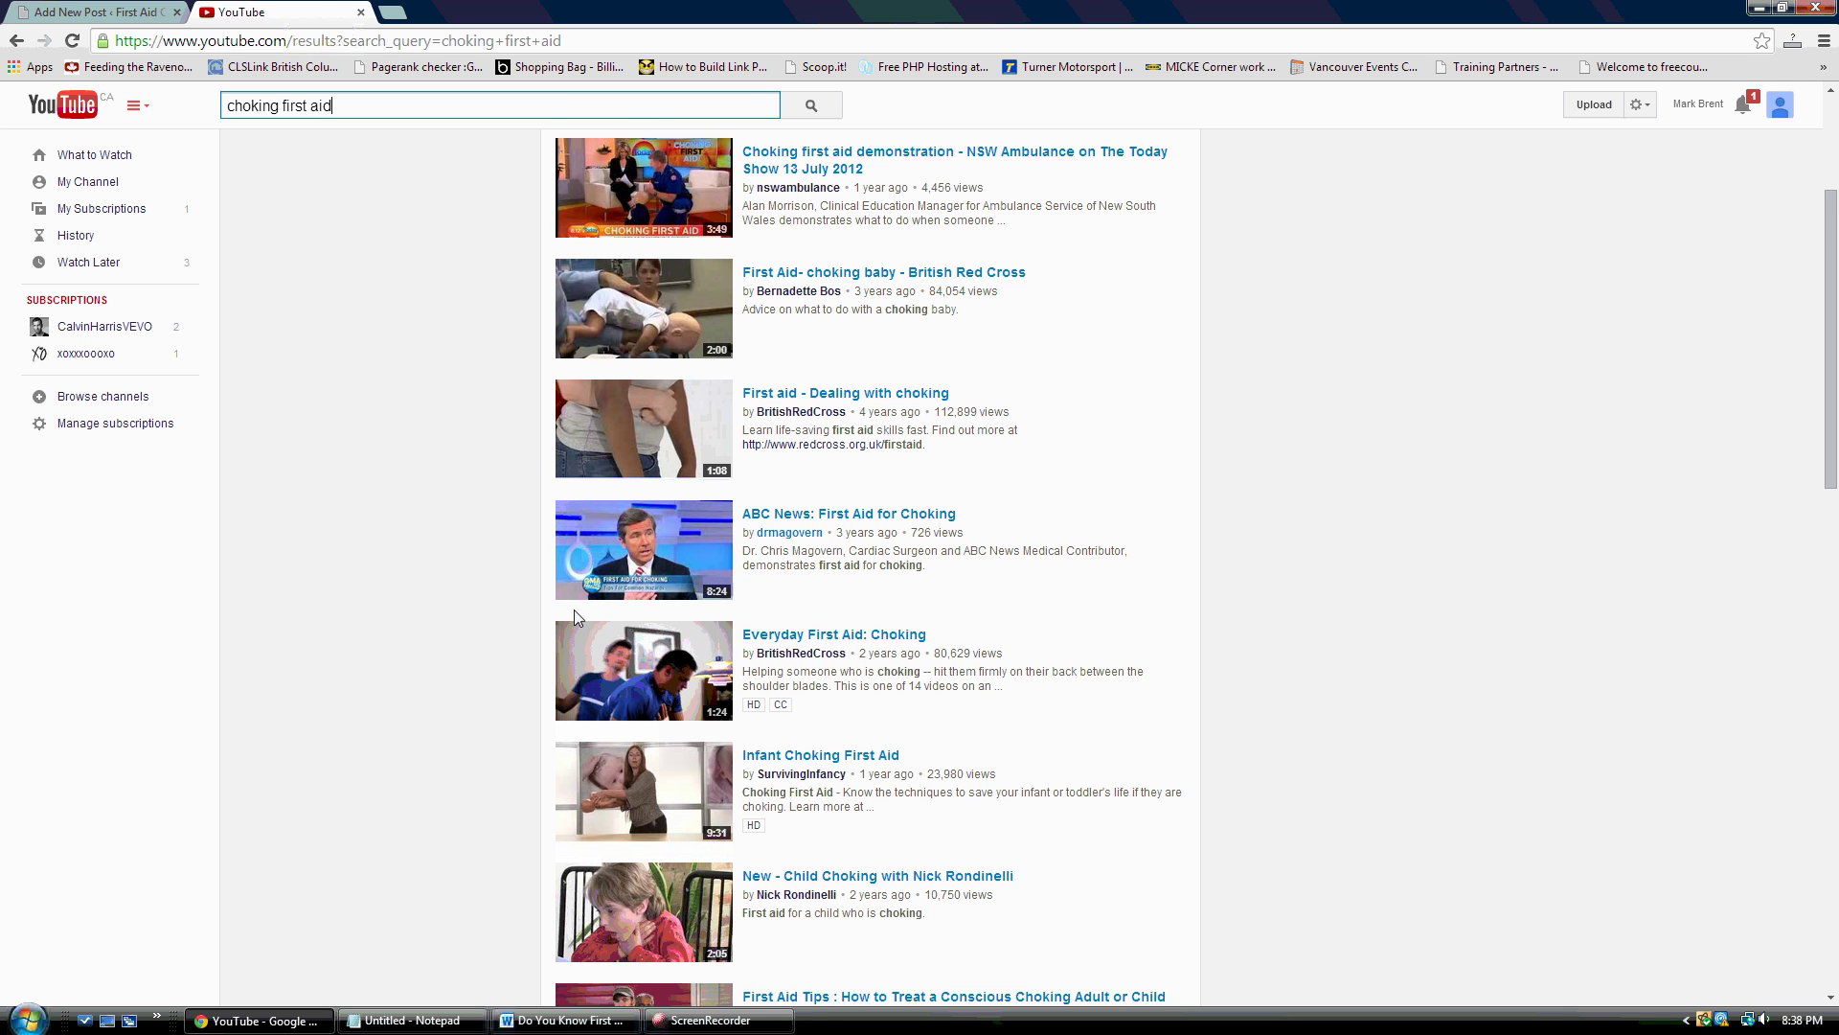
scroll(573, 609, "down", 2)
left_click(614, 808)
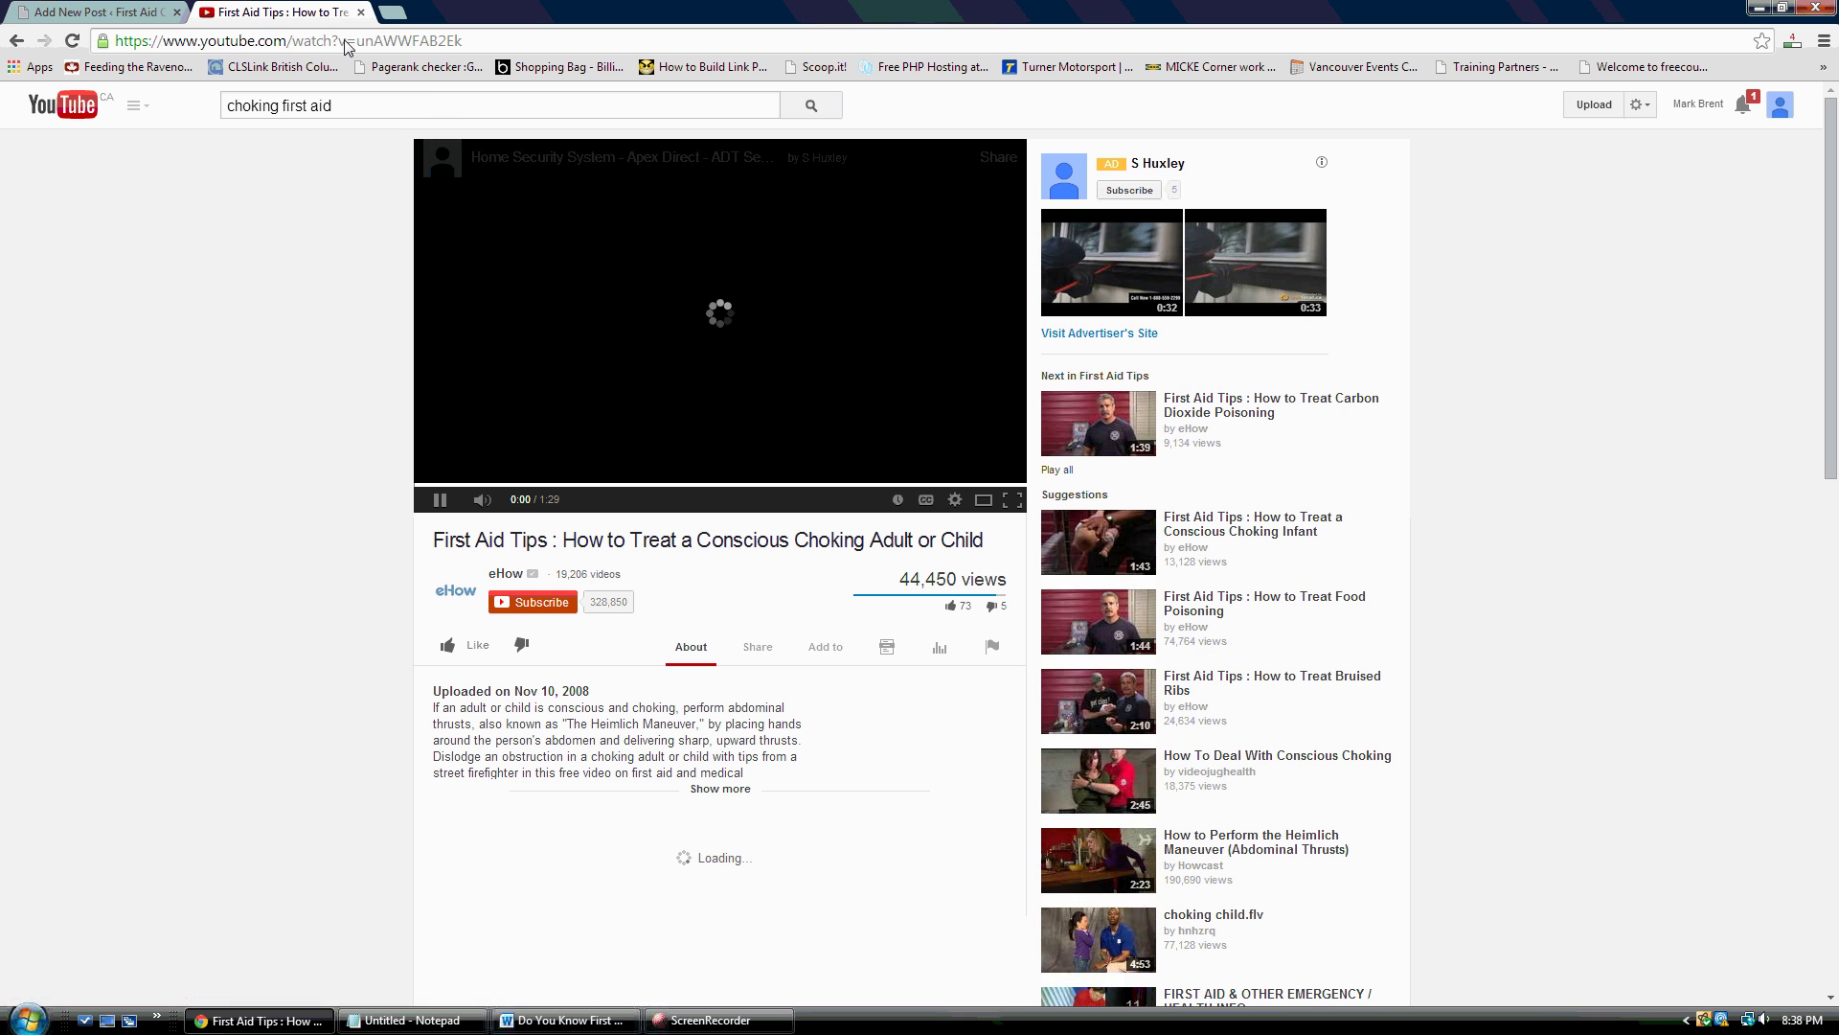
left_click(346, 42)
right_click(345, 42)
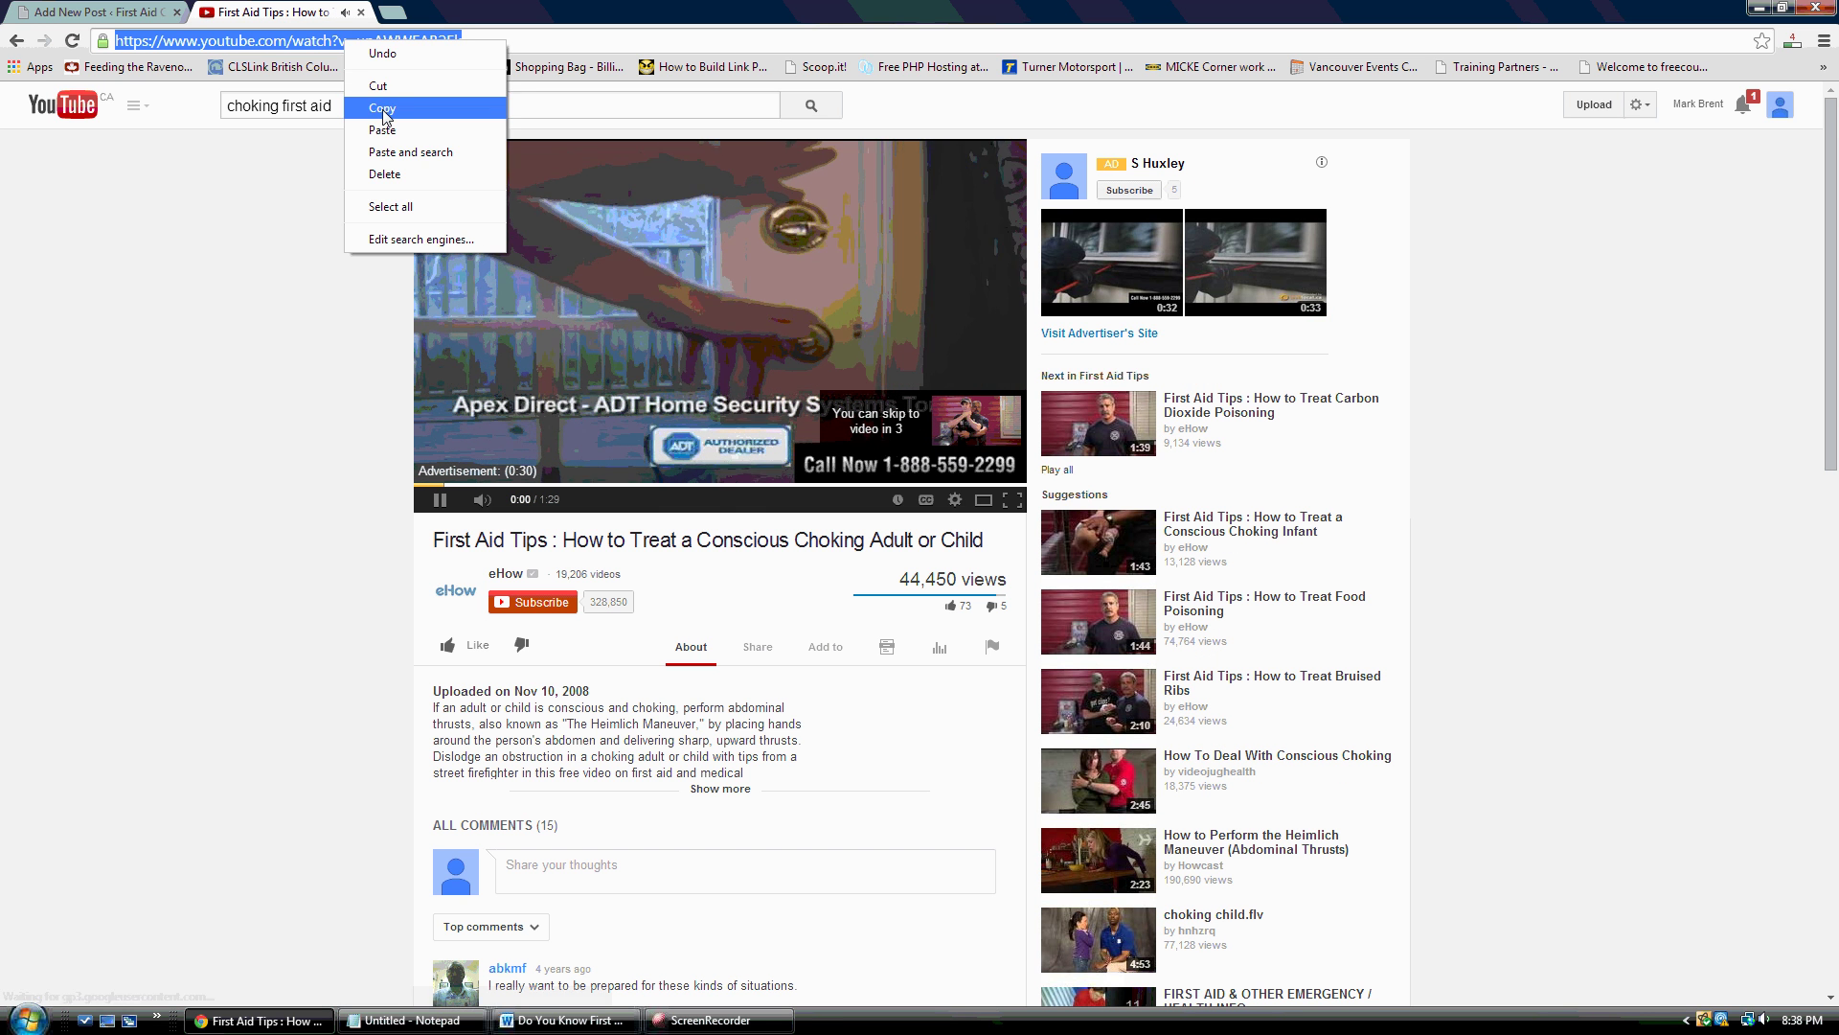
left_click(375, 106)
left_click(437, 502)
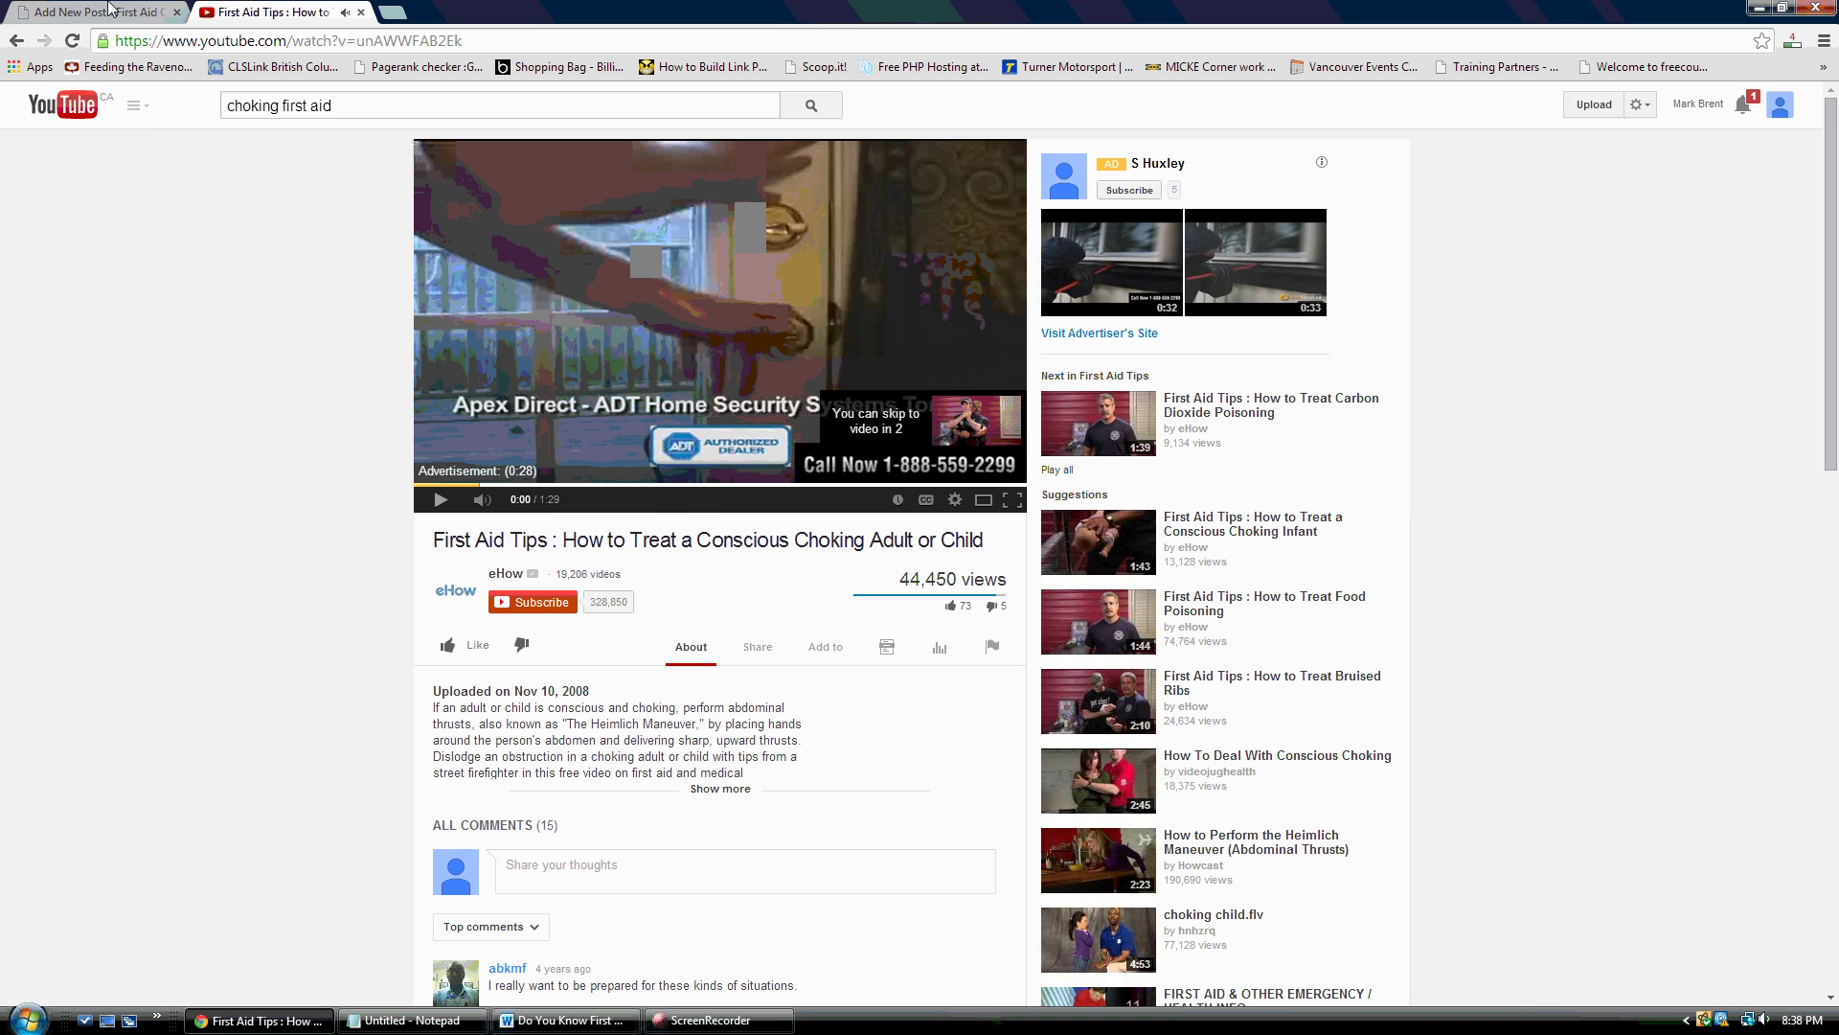
Insert a YouTube shortcode below "Related Video" in the post, using the copied choking video URL and a player width of 220
left_click(110, 9)
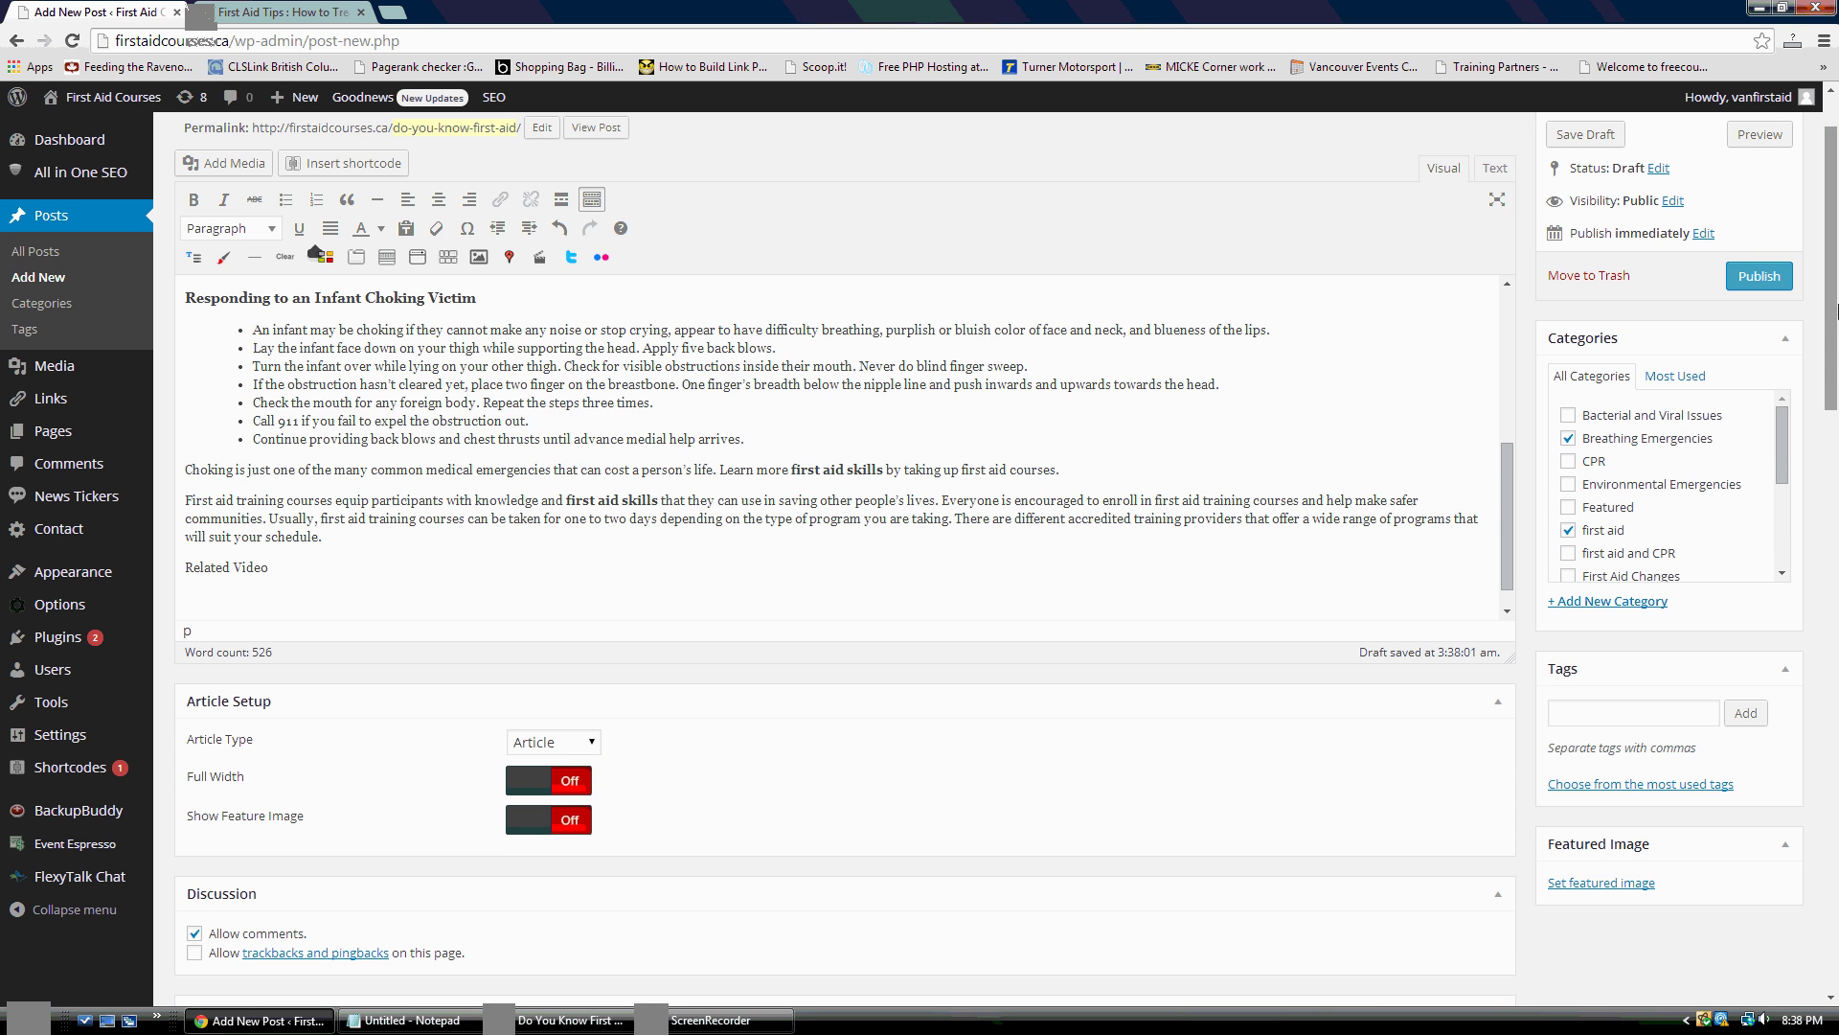
scroll(1832, 290, "up", 1)
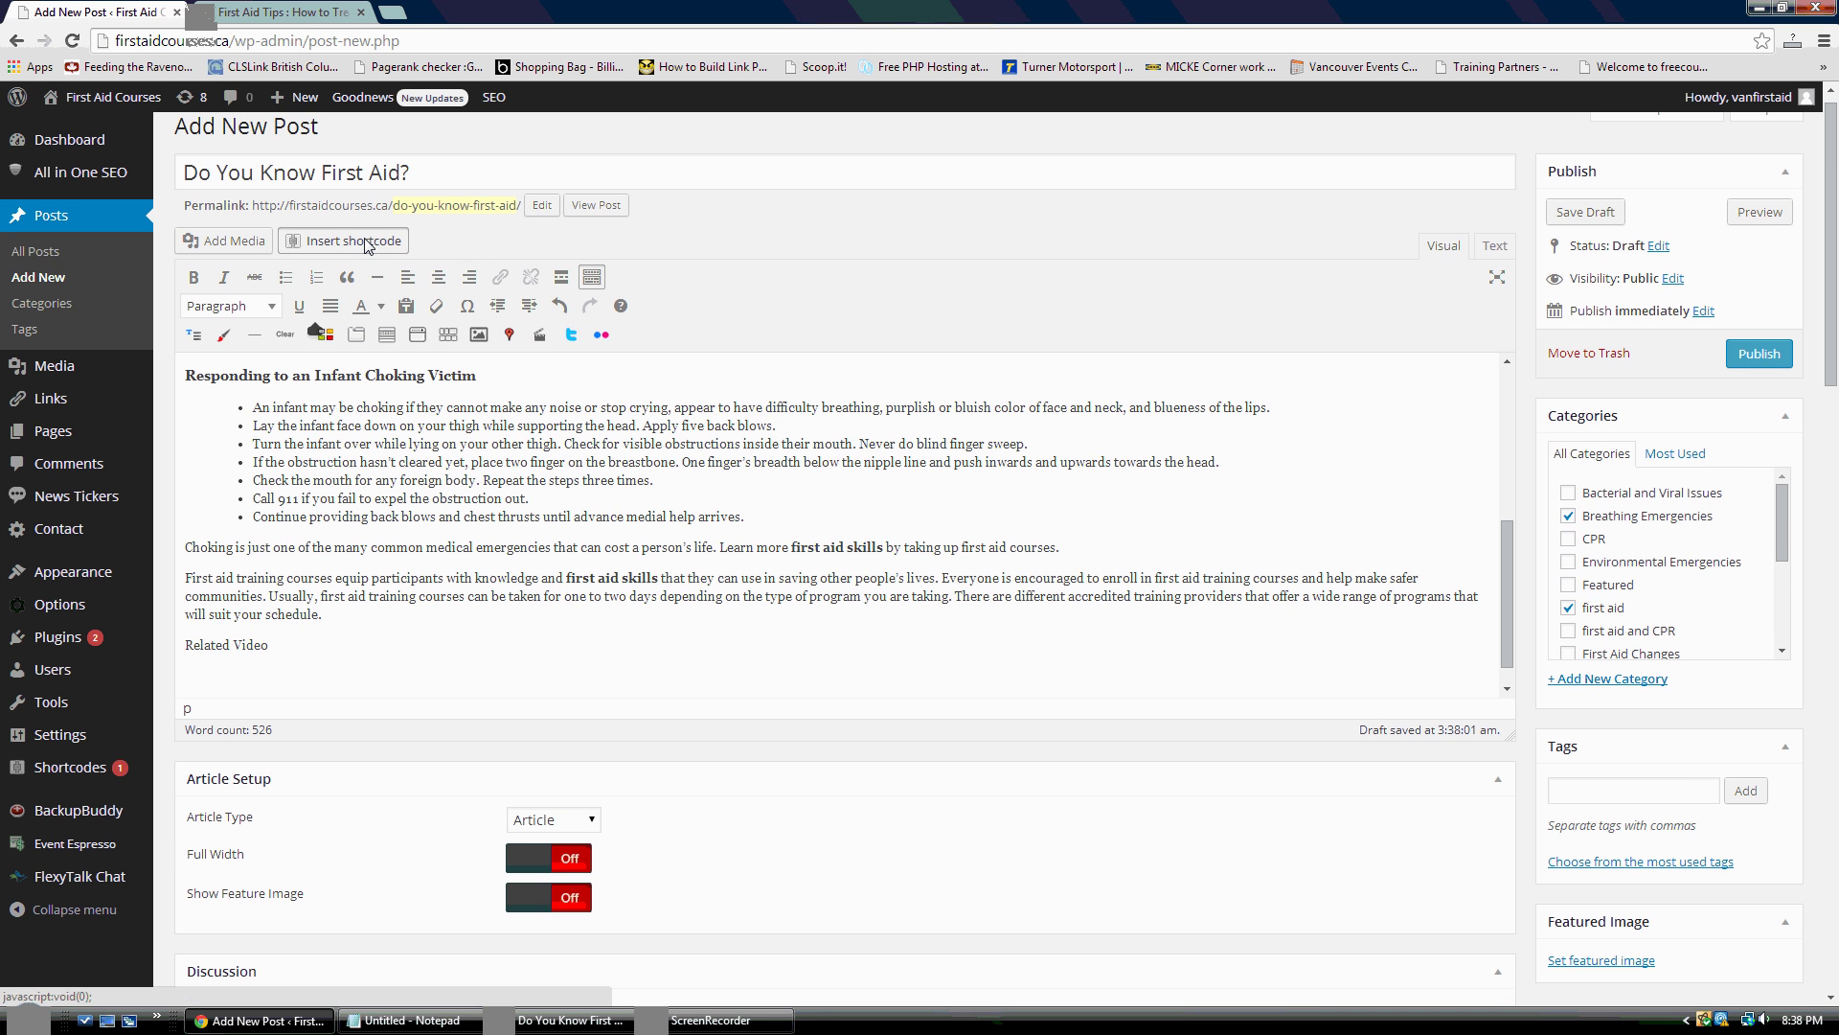
left_click(365, 245)
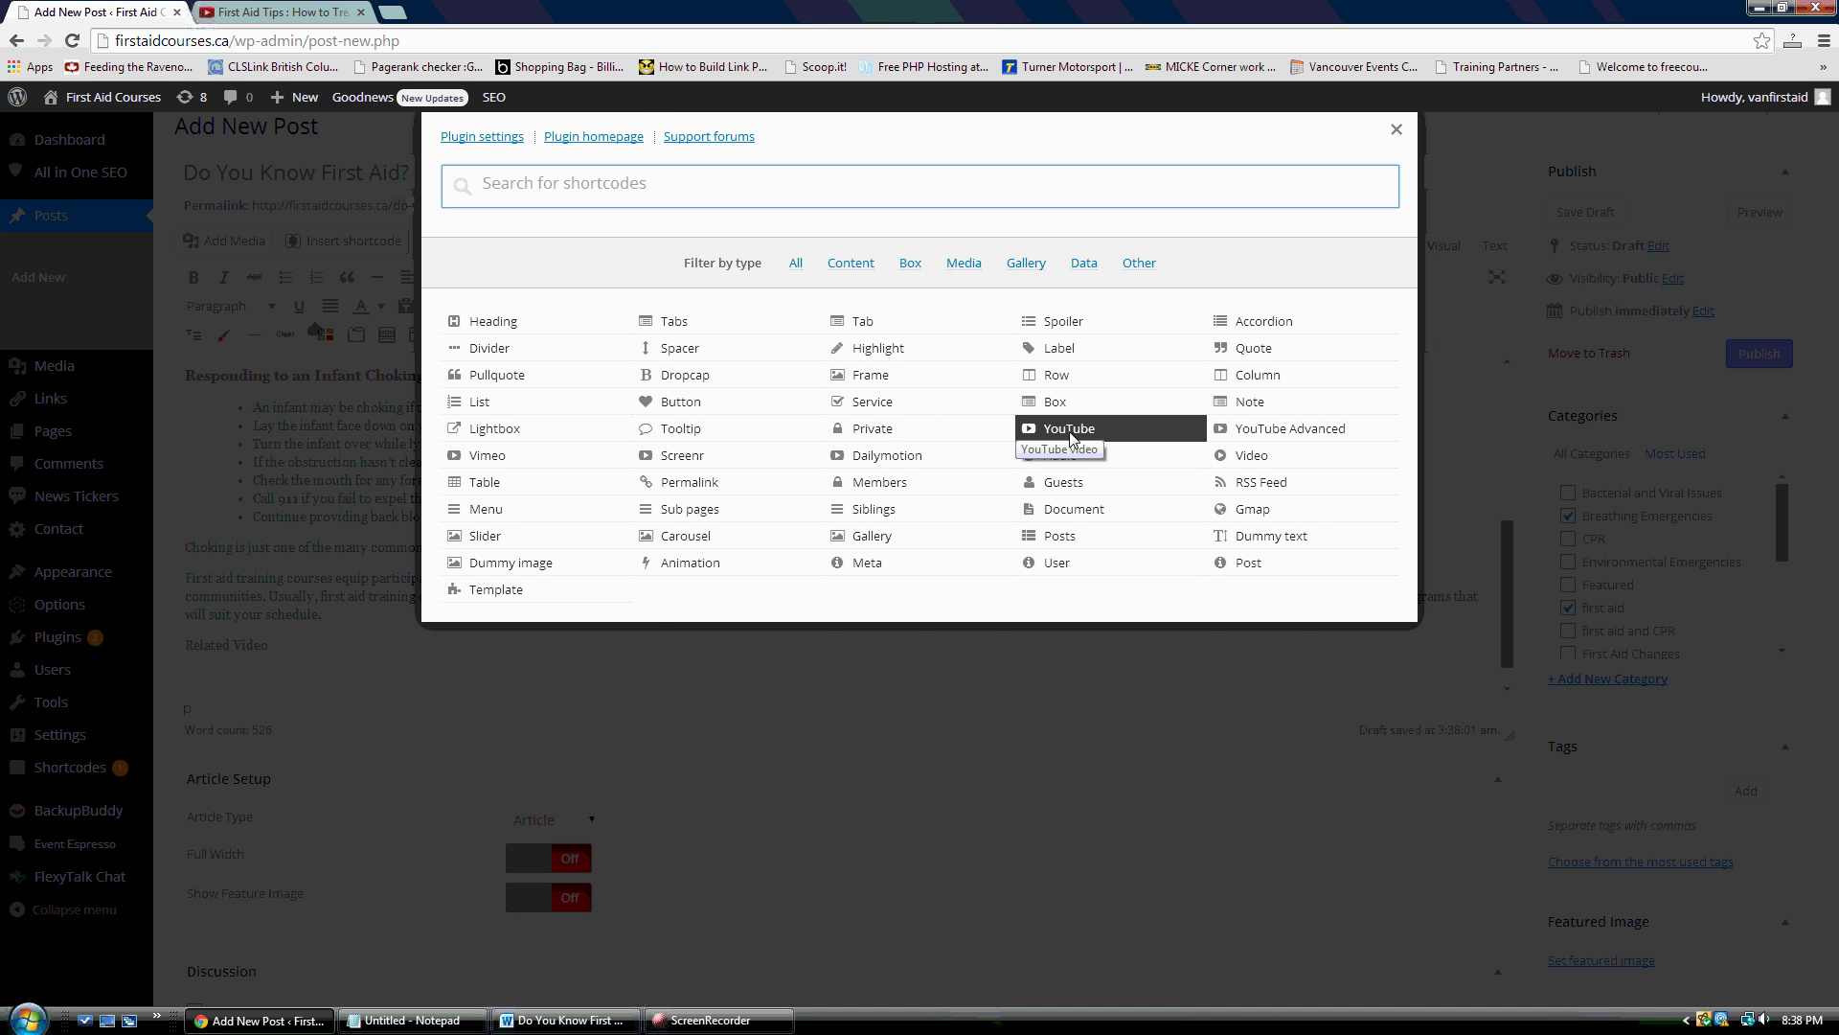
left_click(1069, 430)
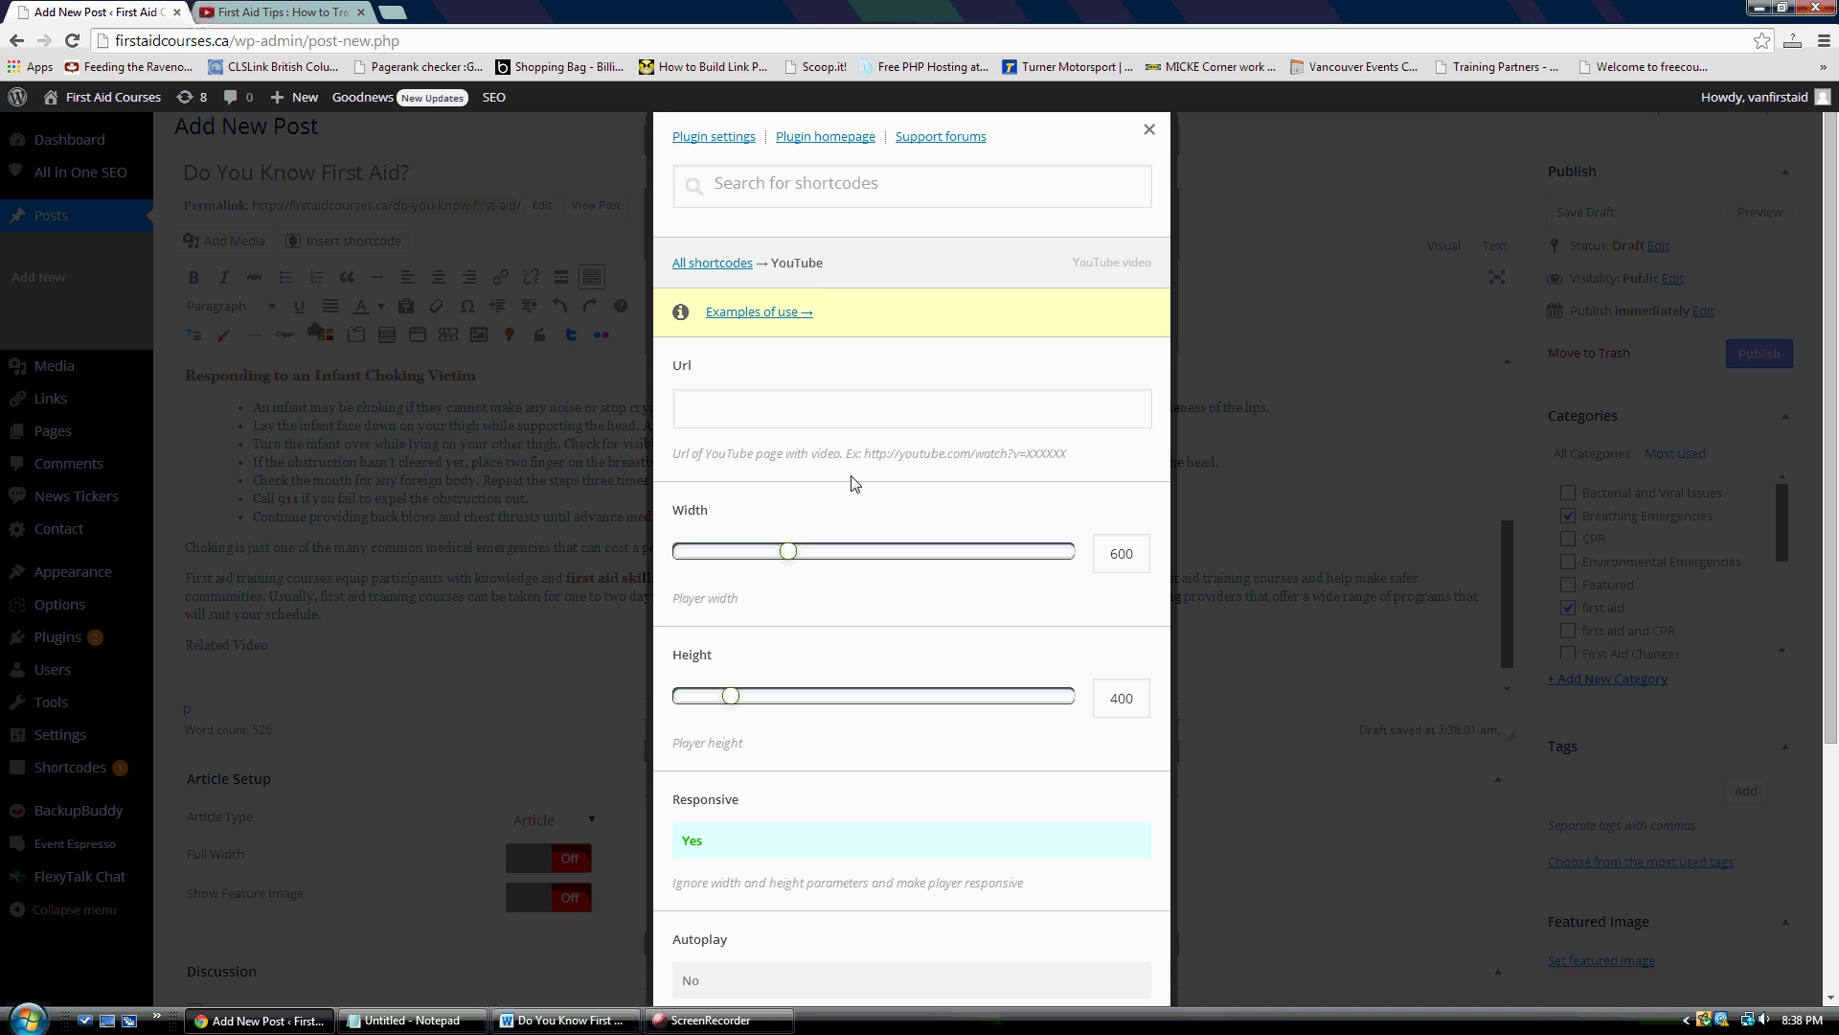
left_click(815, 408)
key("ctrl+v")
left_click_drag(1021, 408, 683, 412)
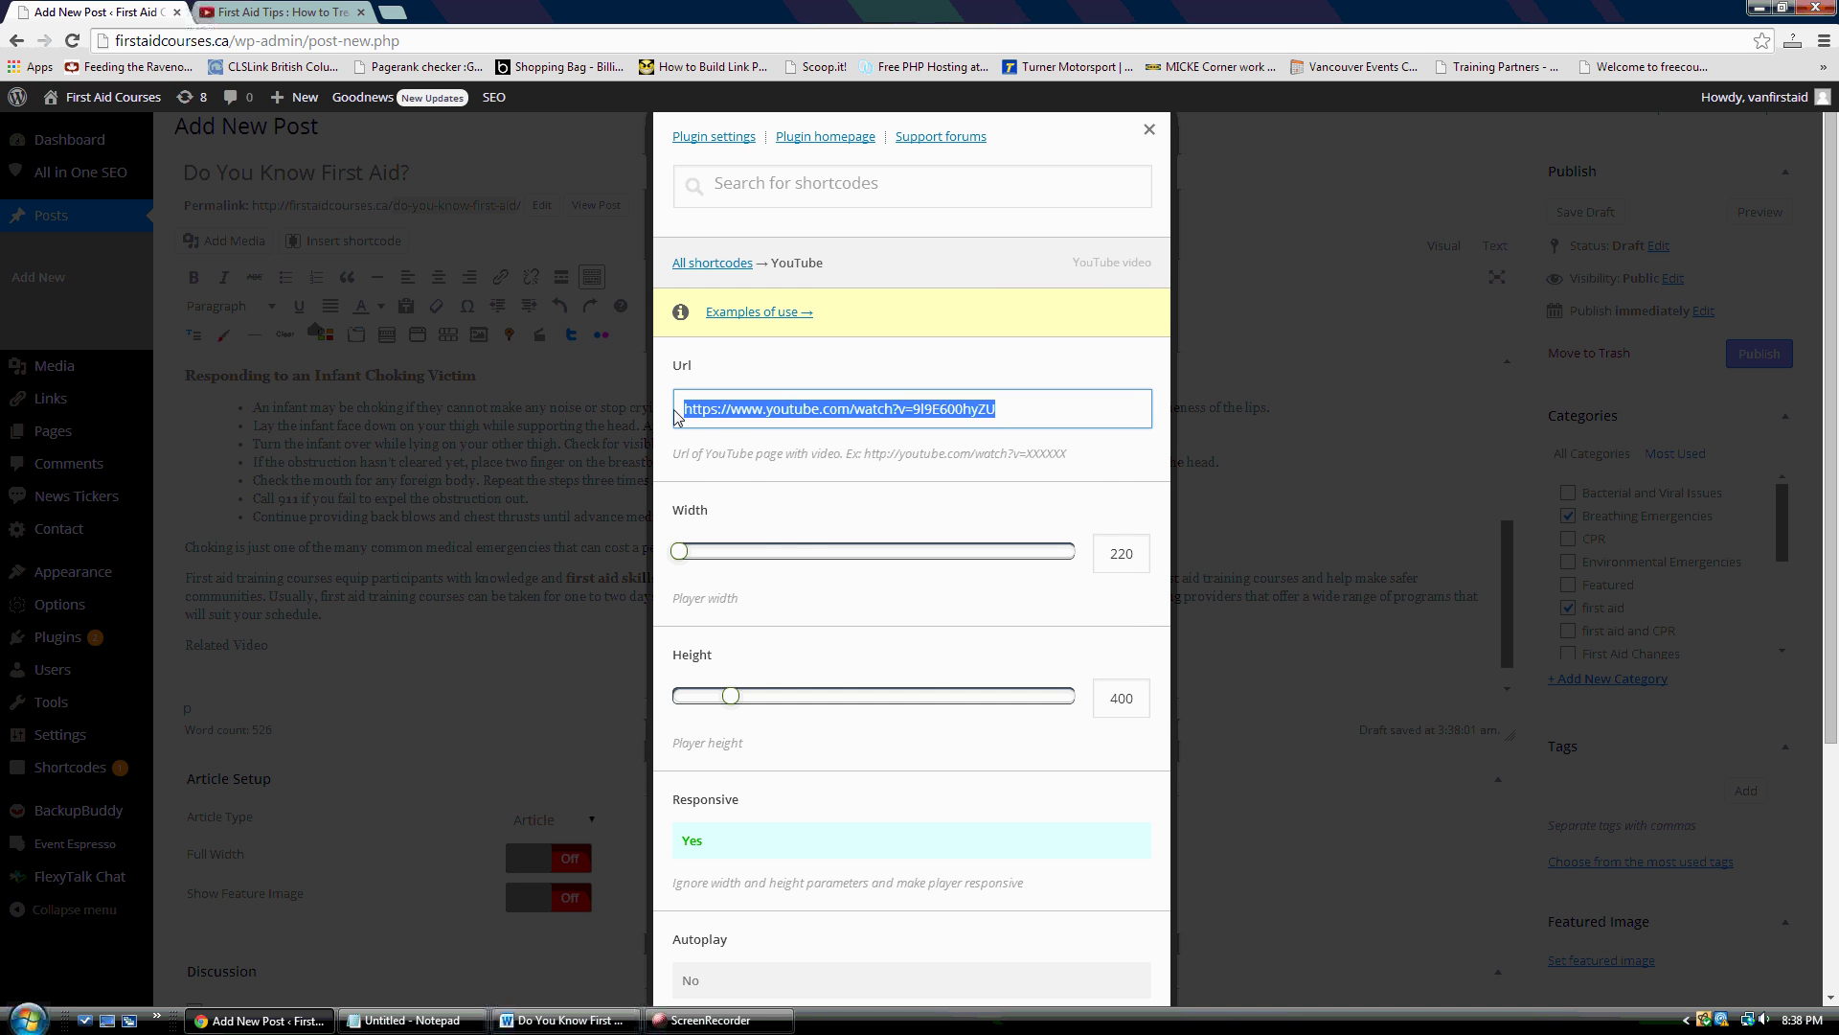
right_click(709, 410)
left_click(757, 519)
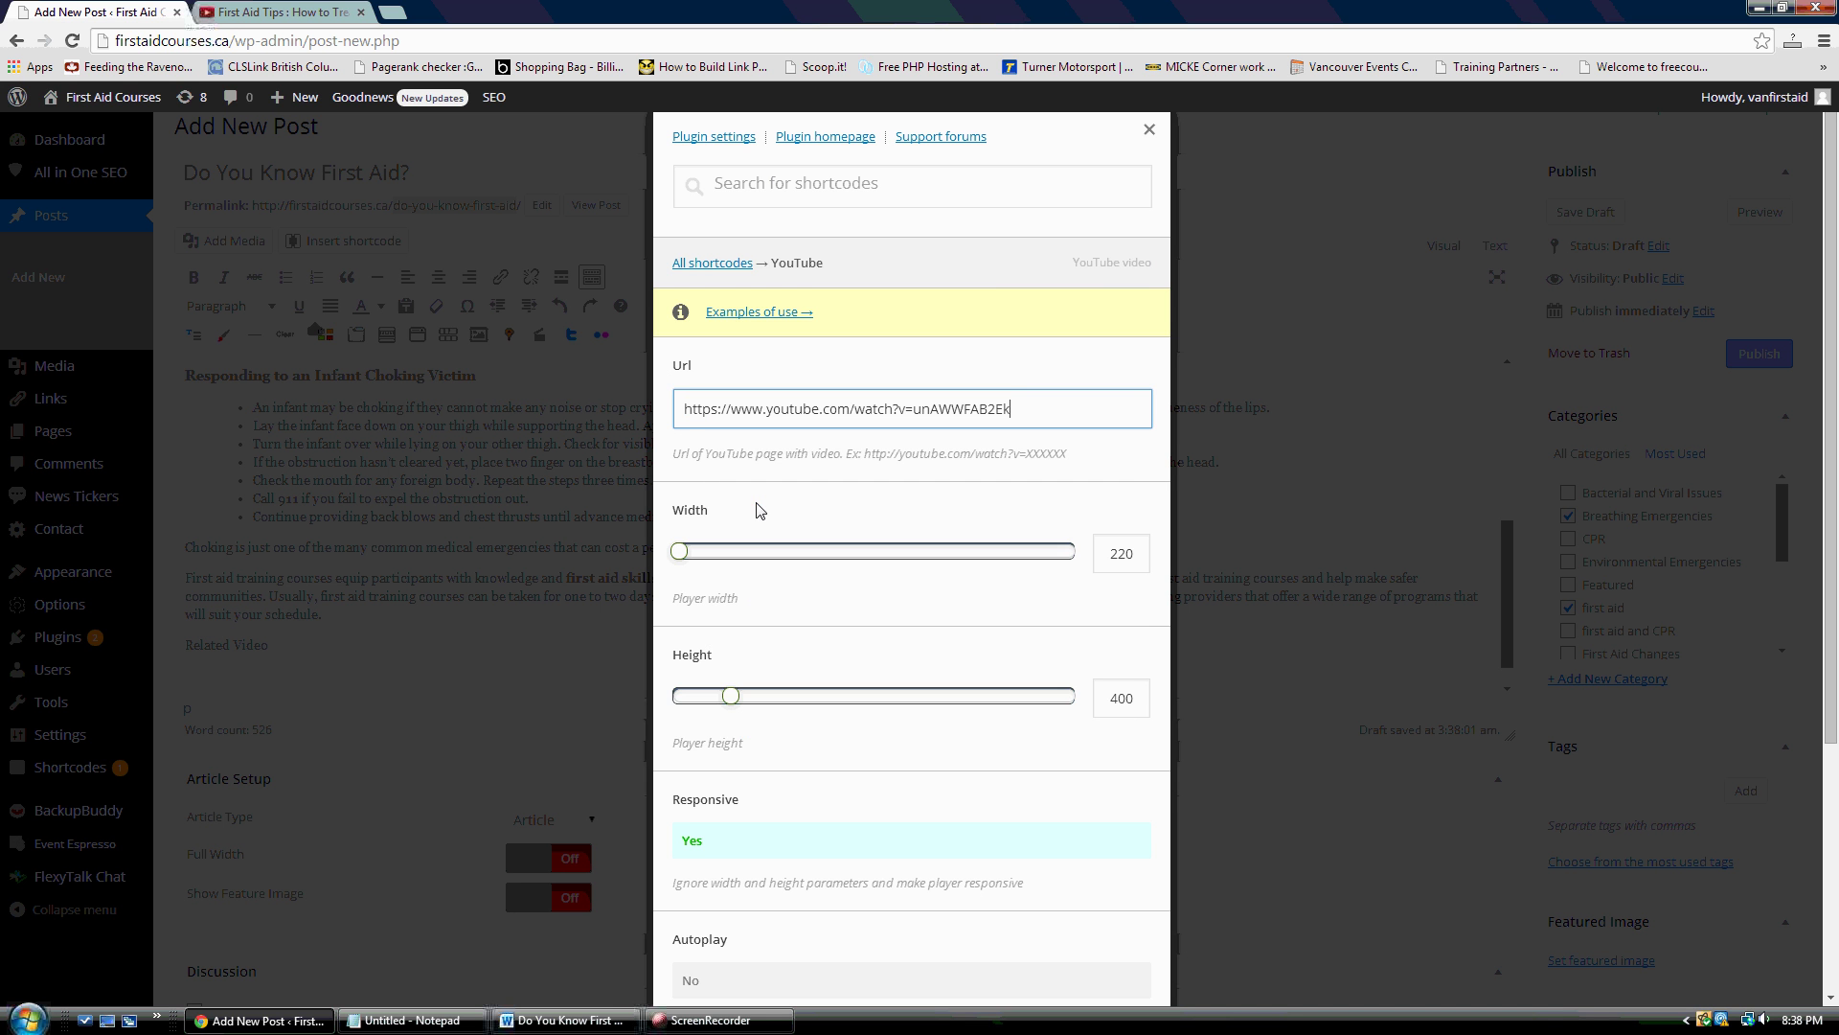
scroll(981, 756, "down", 4)
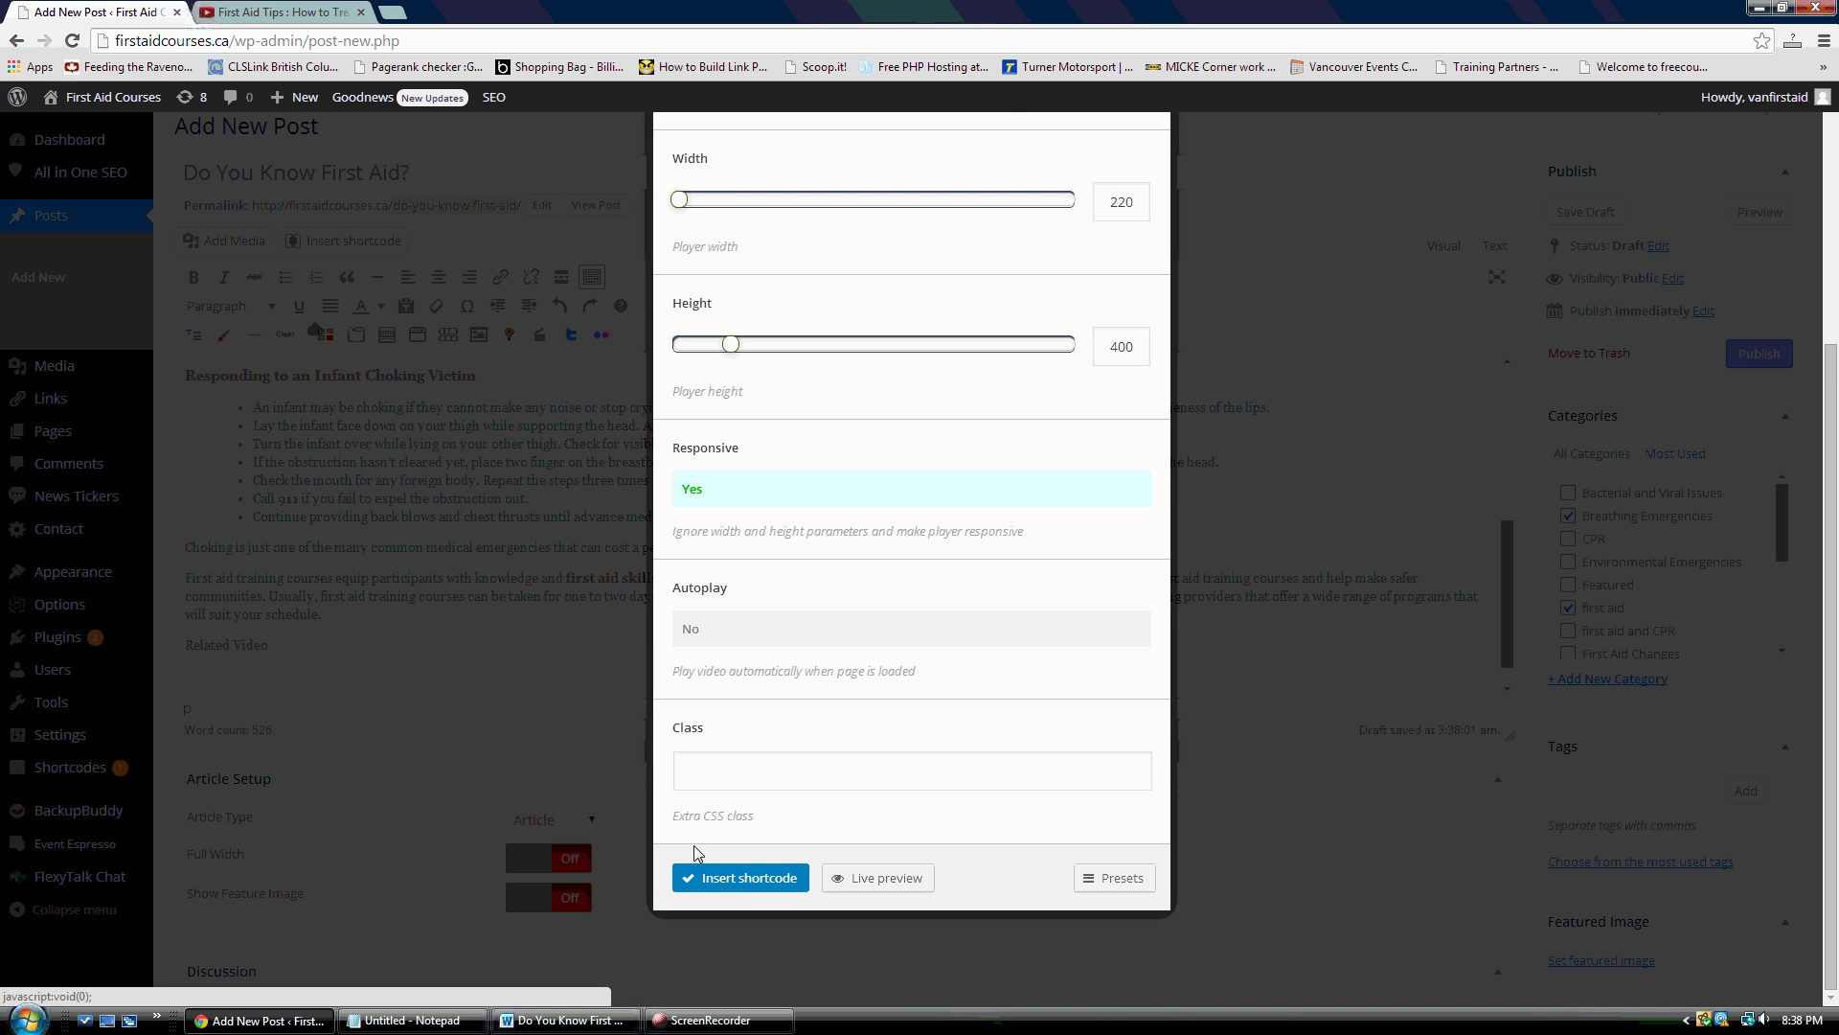
left_click(725, 878)
Format the "Related Video" line as Heading 3 and apply bold
left_click_drag(293, 635, 180, 634)
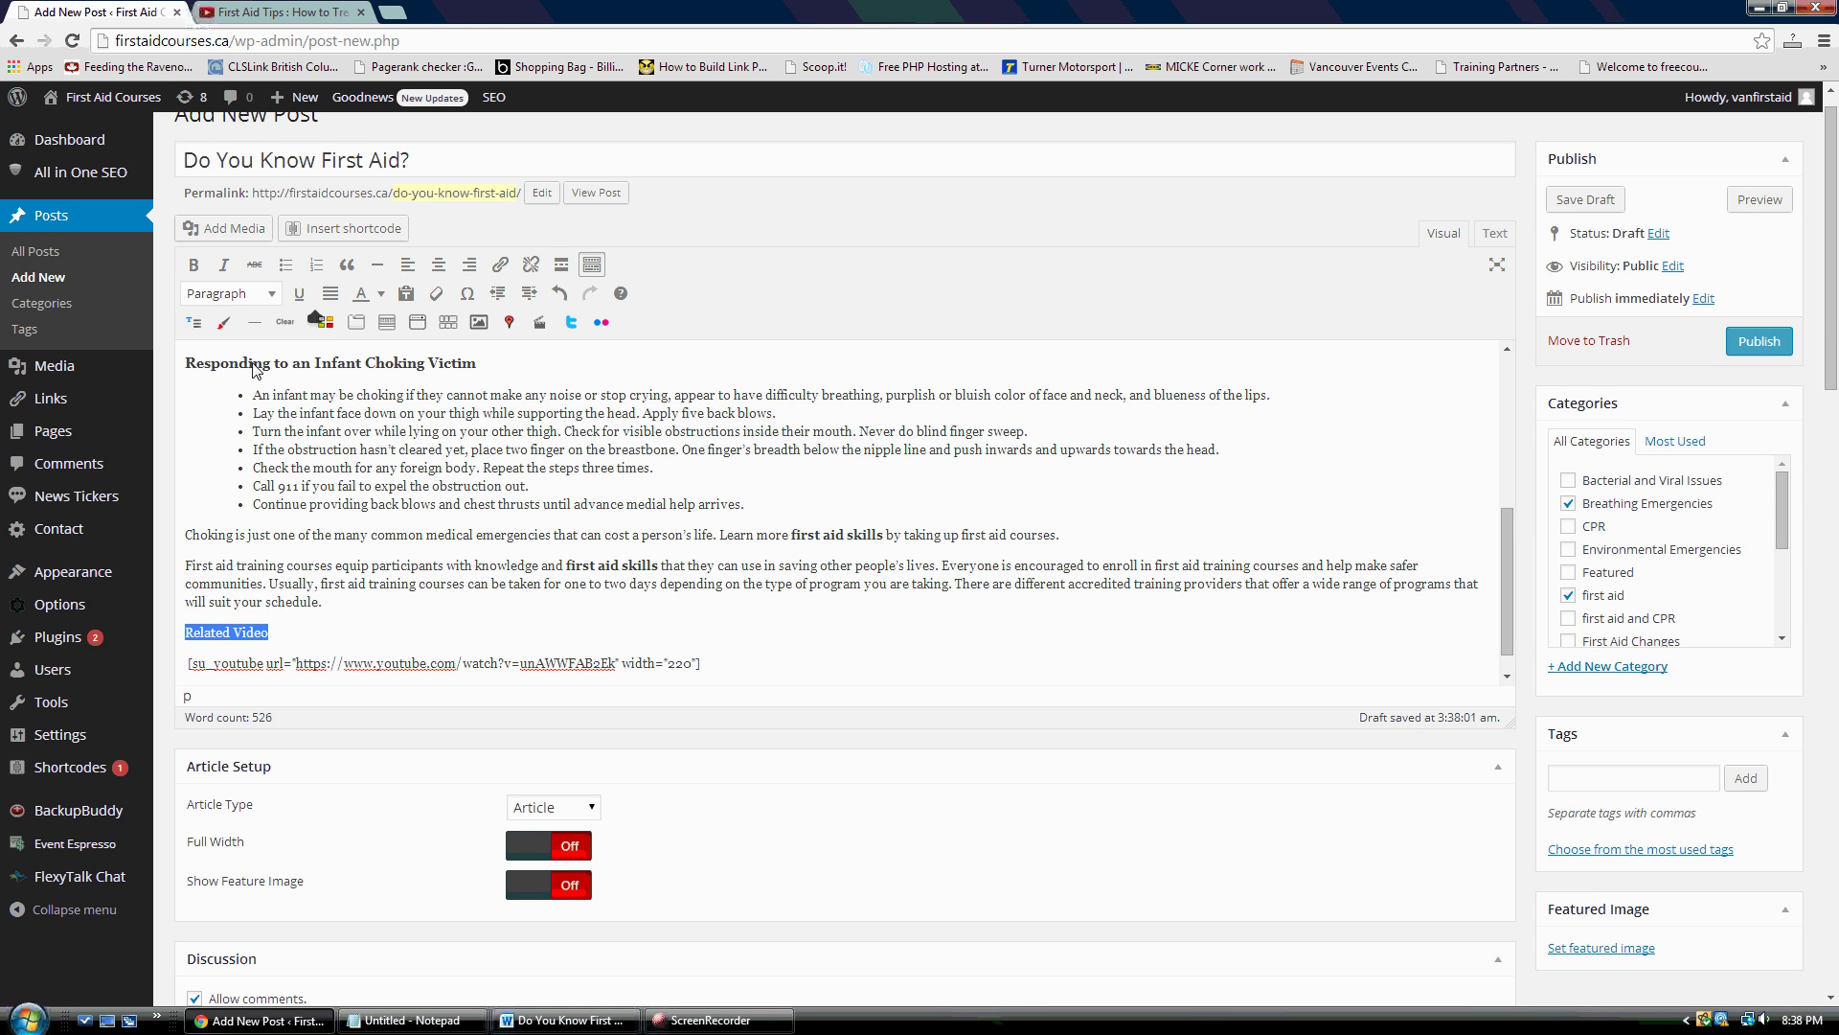
left_click(272, 294)
left_click(233, 502)
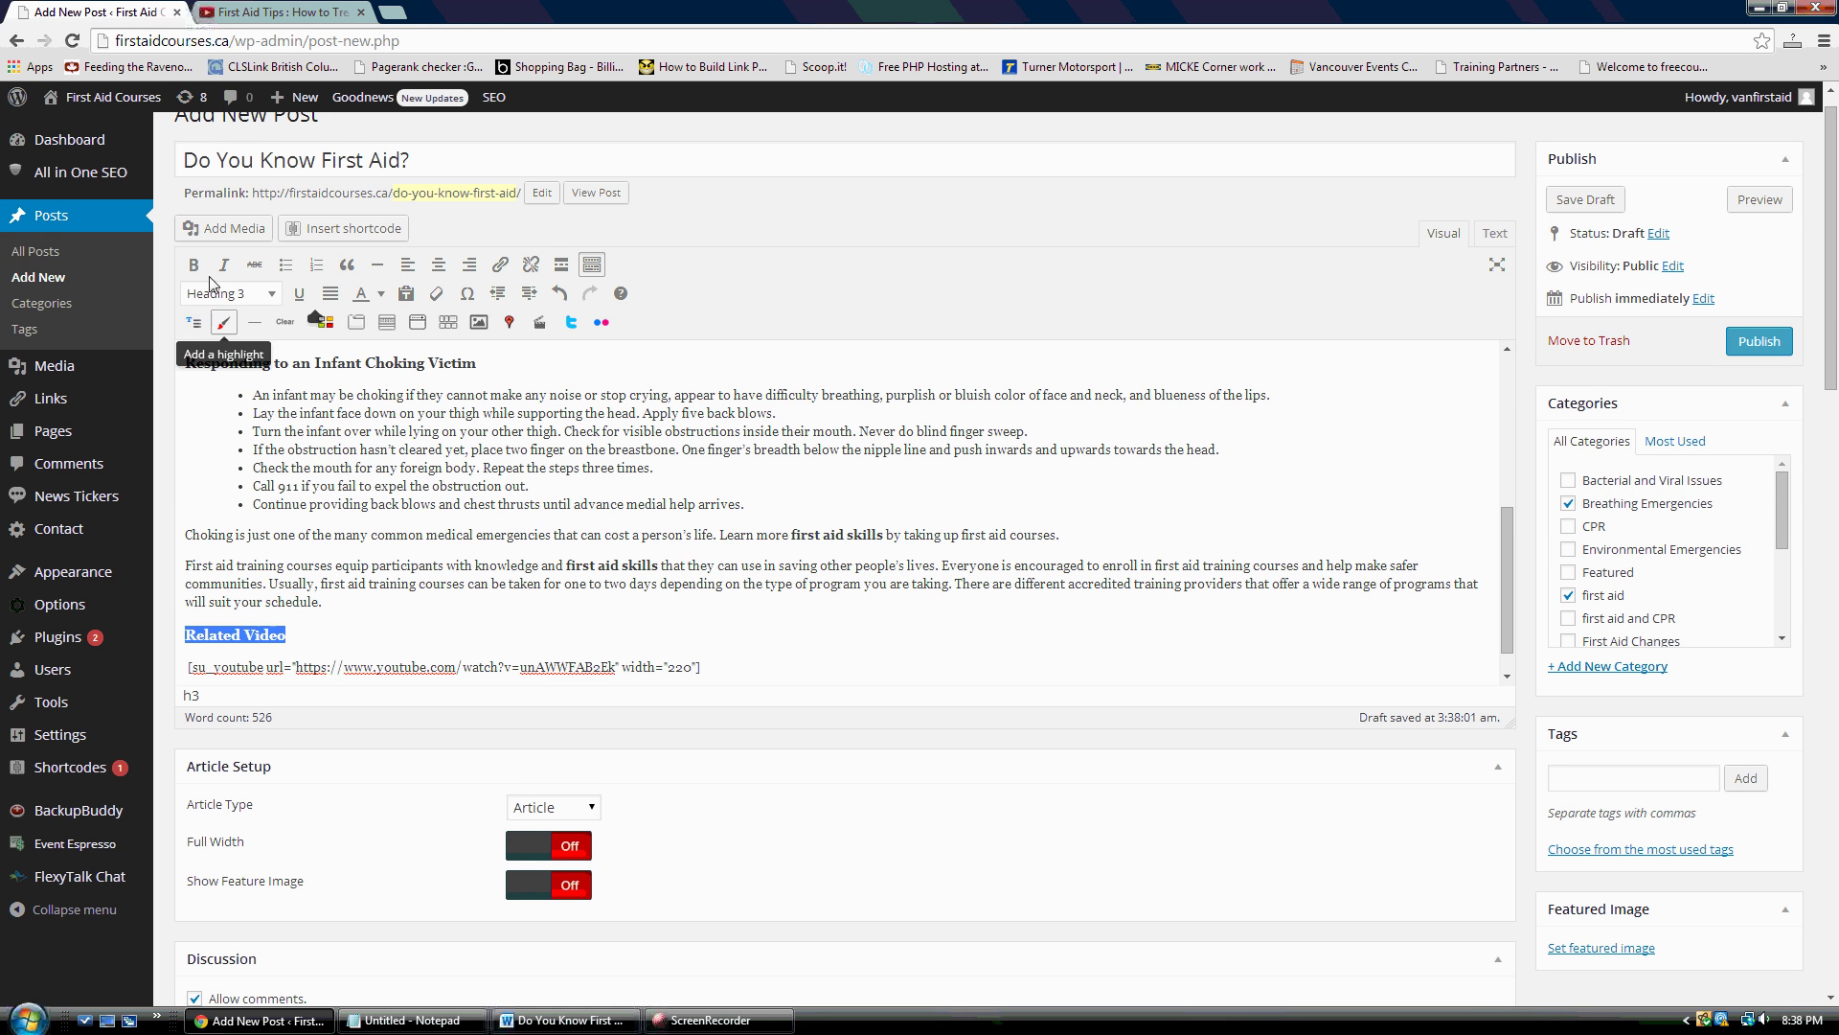
left_click(193, 265)
left_click(285, 438)
Open firstaidcourses.ca in a new browser tab and search the site for "medical emergencies"
scroll(341, 481, "up", 10)
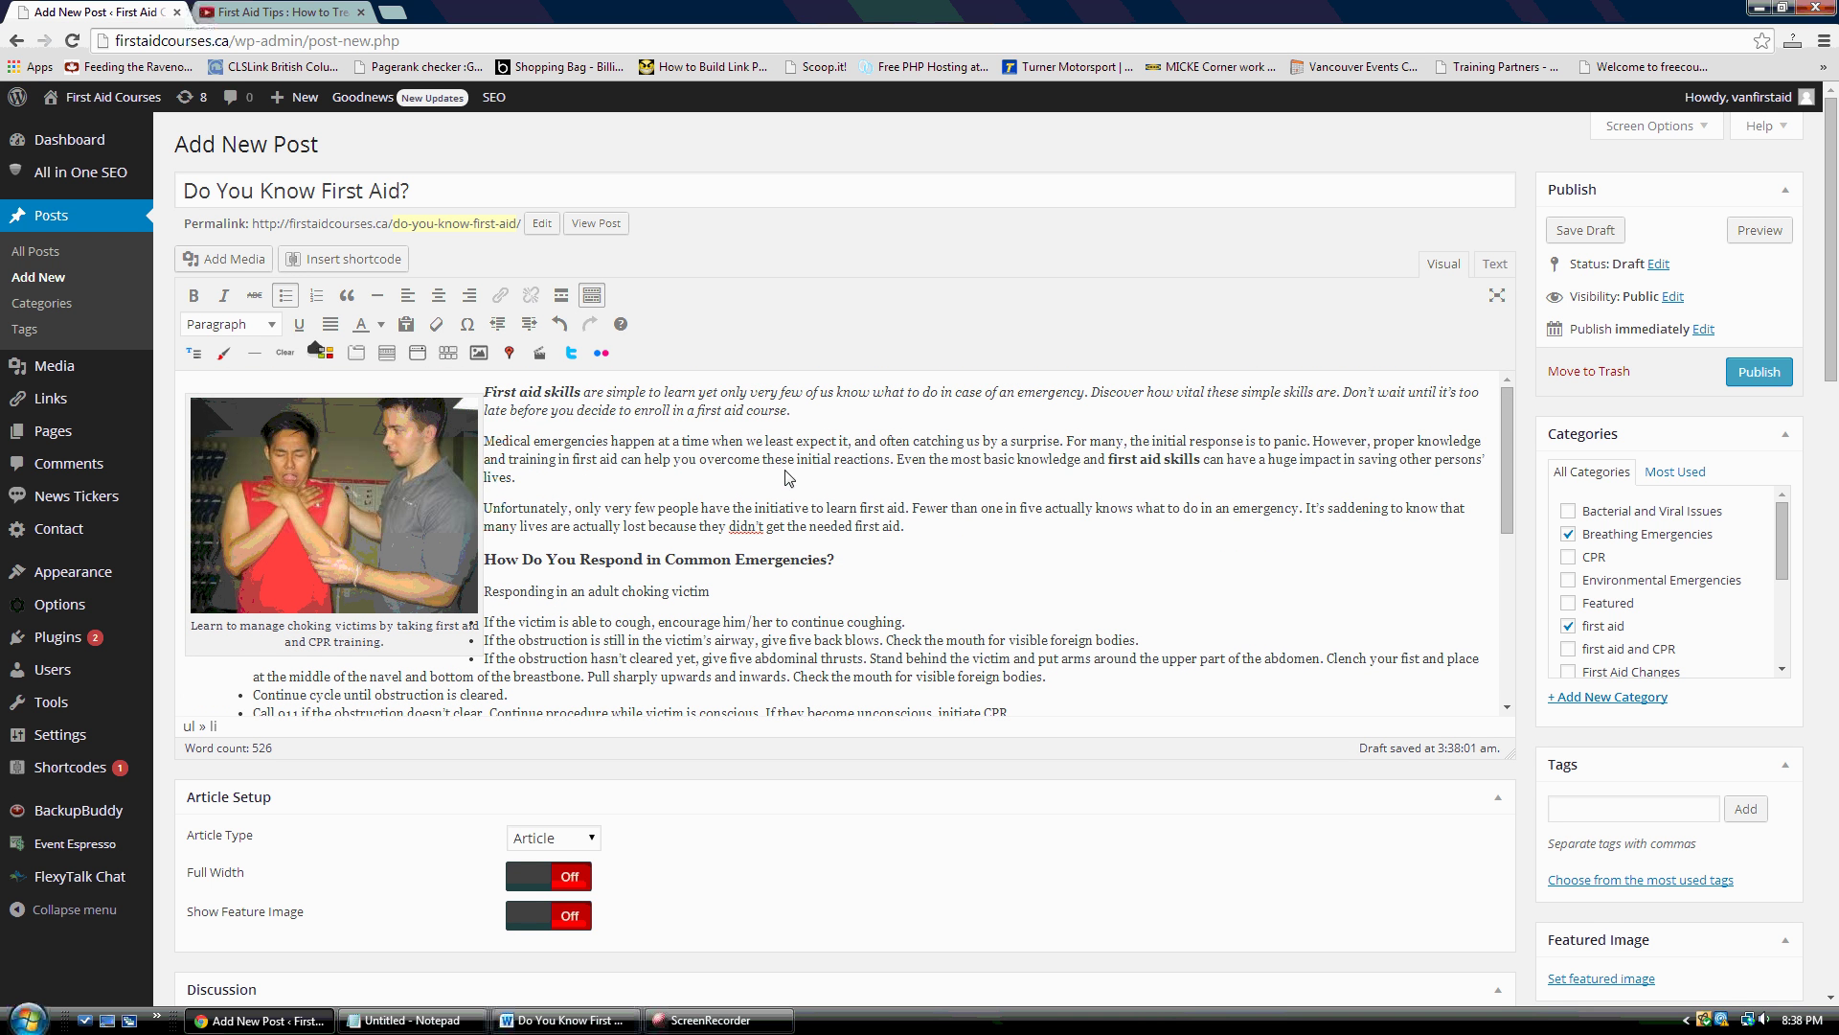
scroll(725, 458, "down", 1)
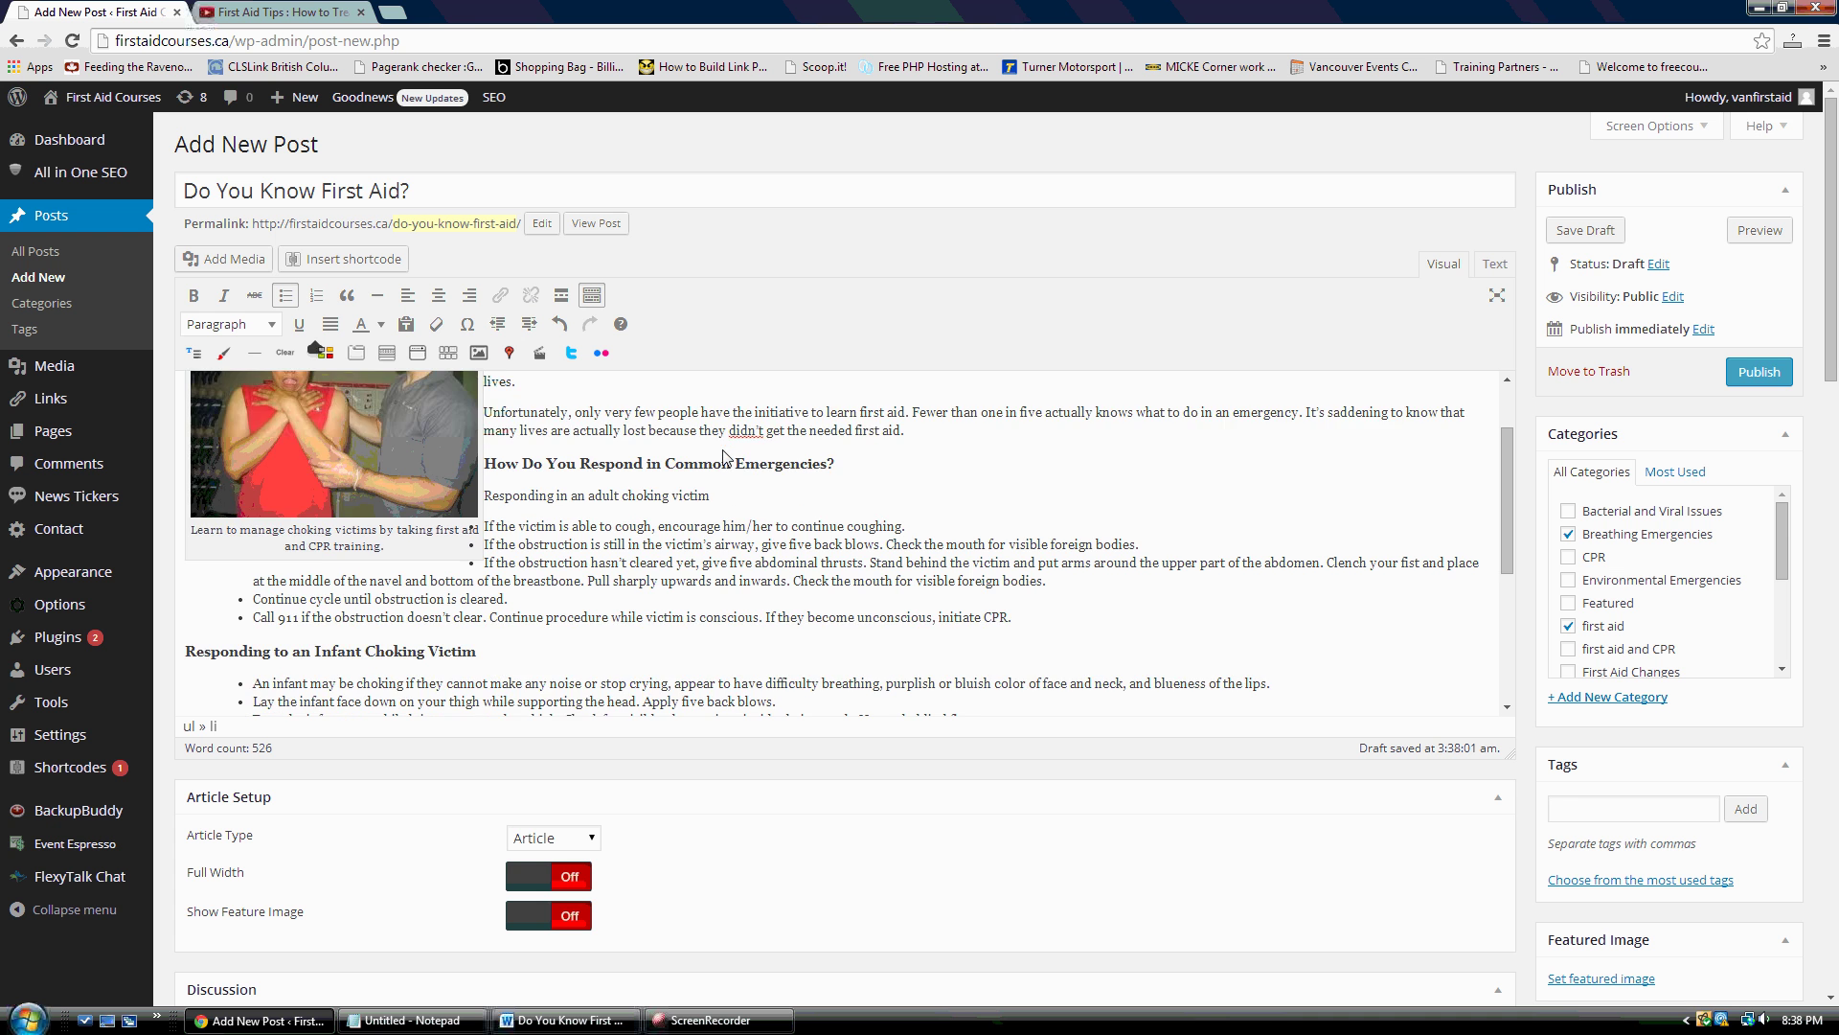
scroll(709, 440, "up", 1)
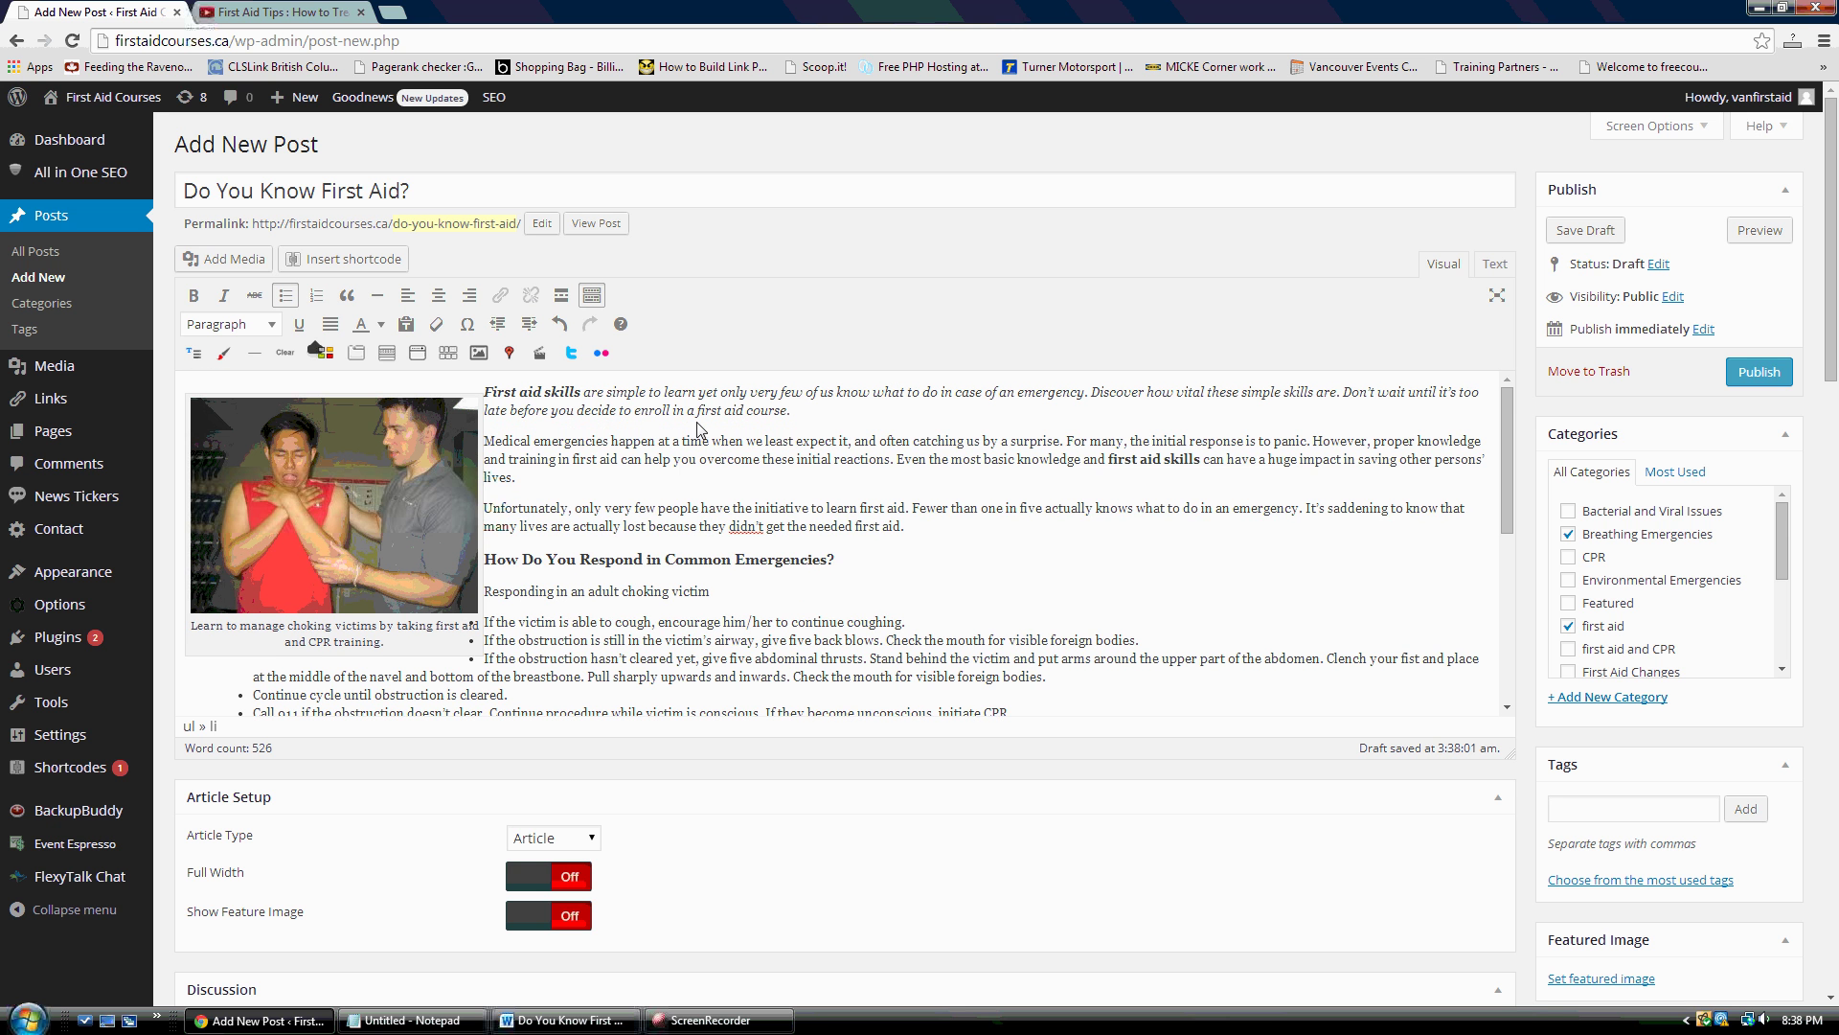
left_click(392, 11)
type("firsta")
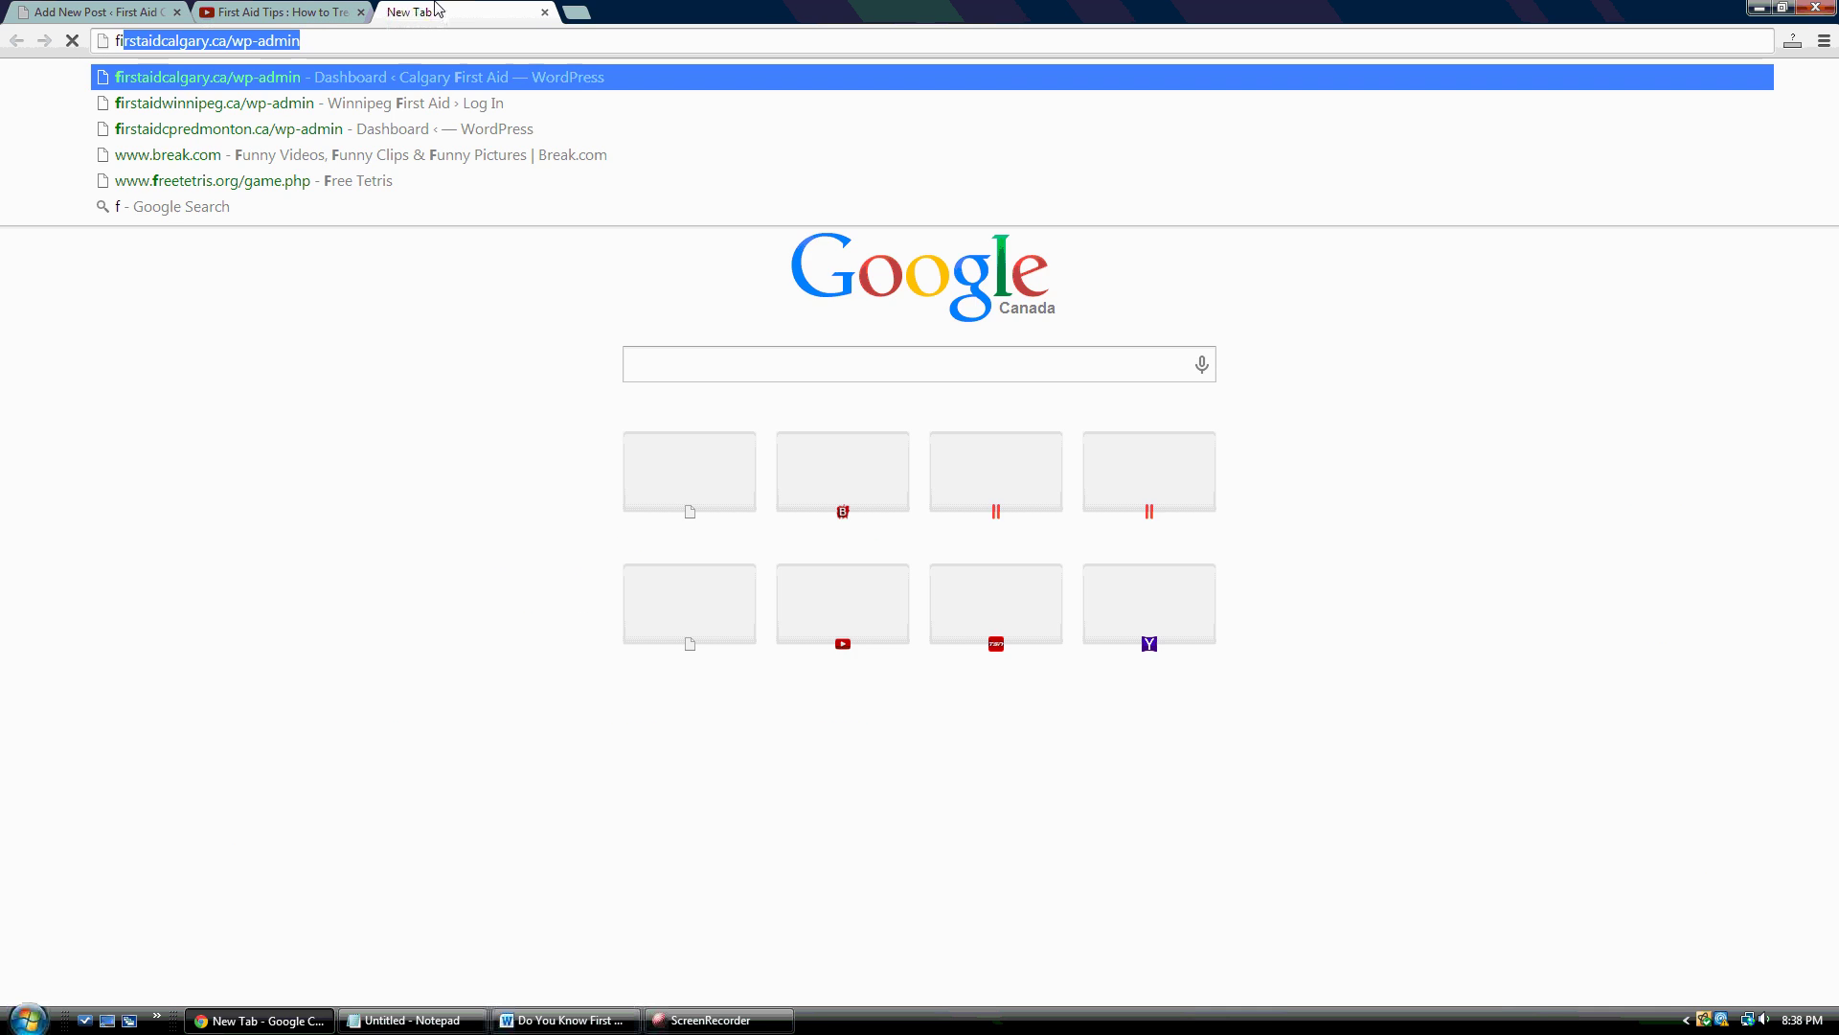
type("idcourses.ca")
key("Return")
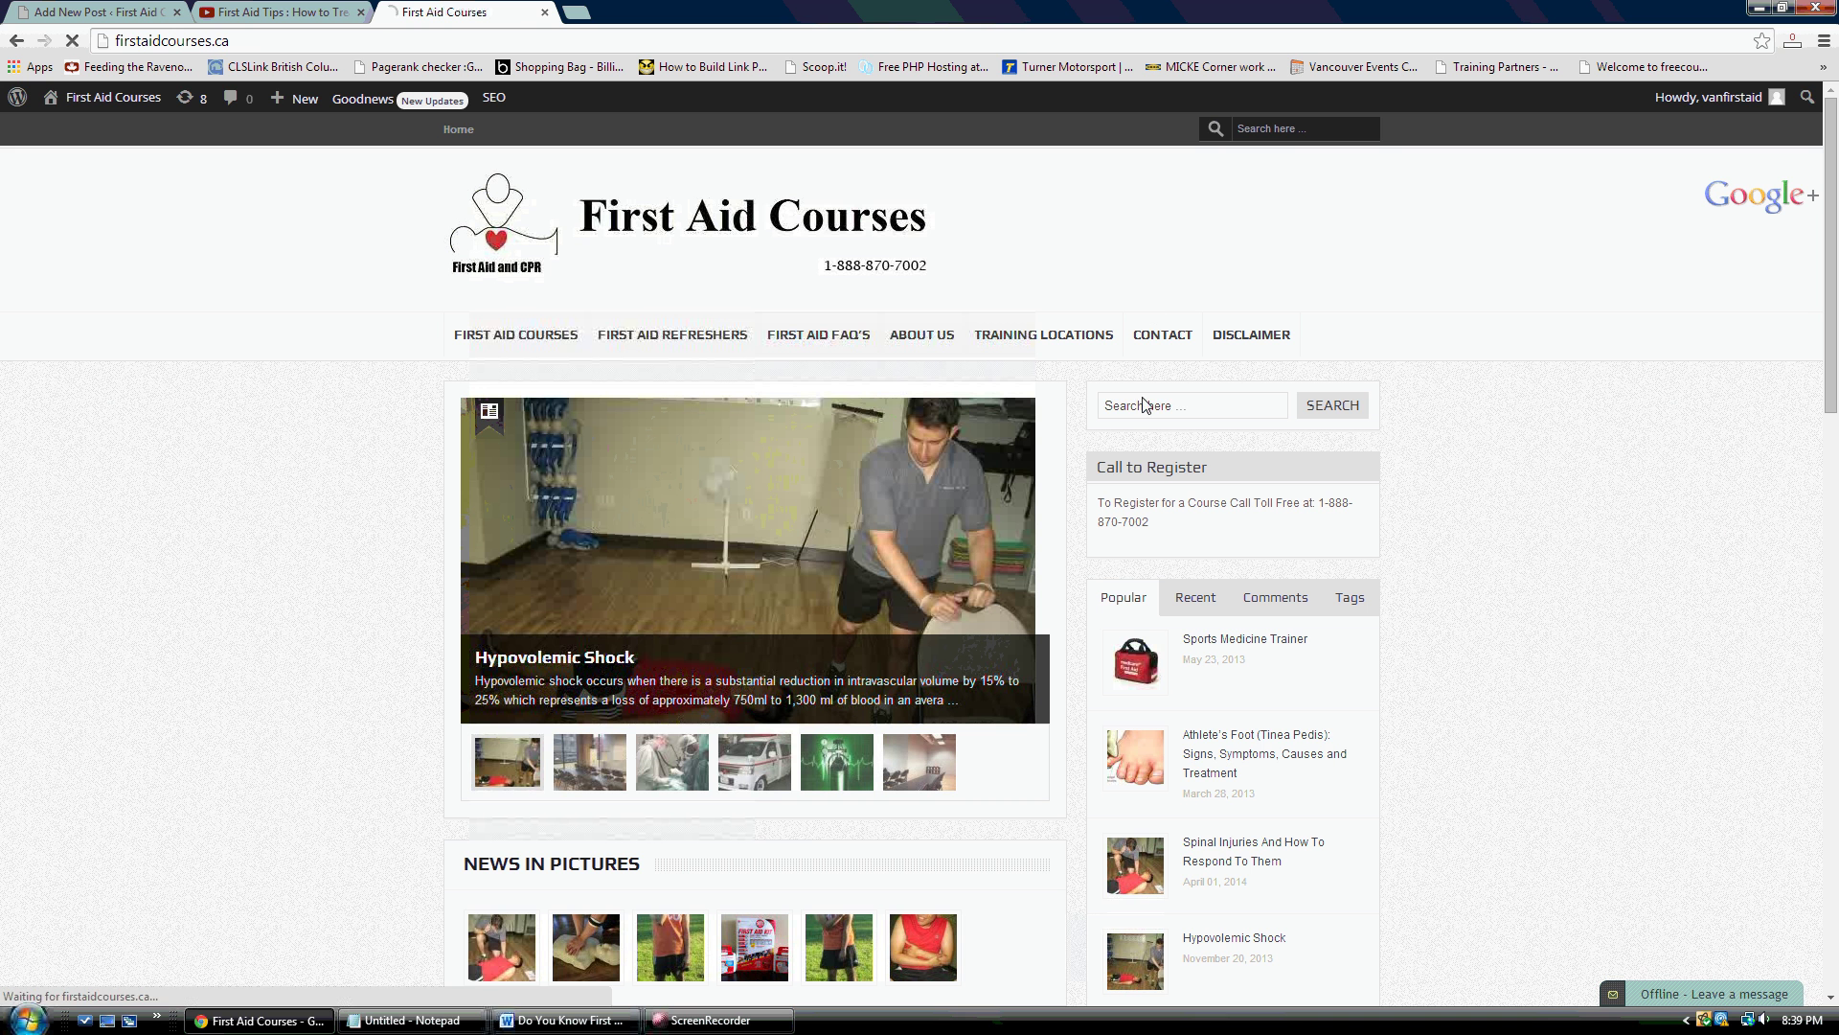
left_click(1147, 404)
type("medical emergencies")
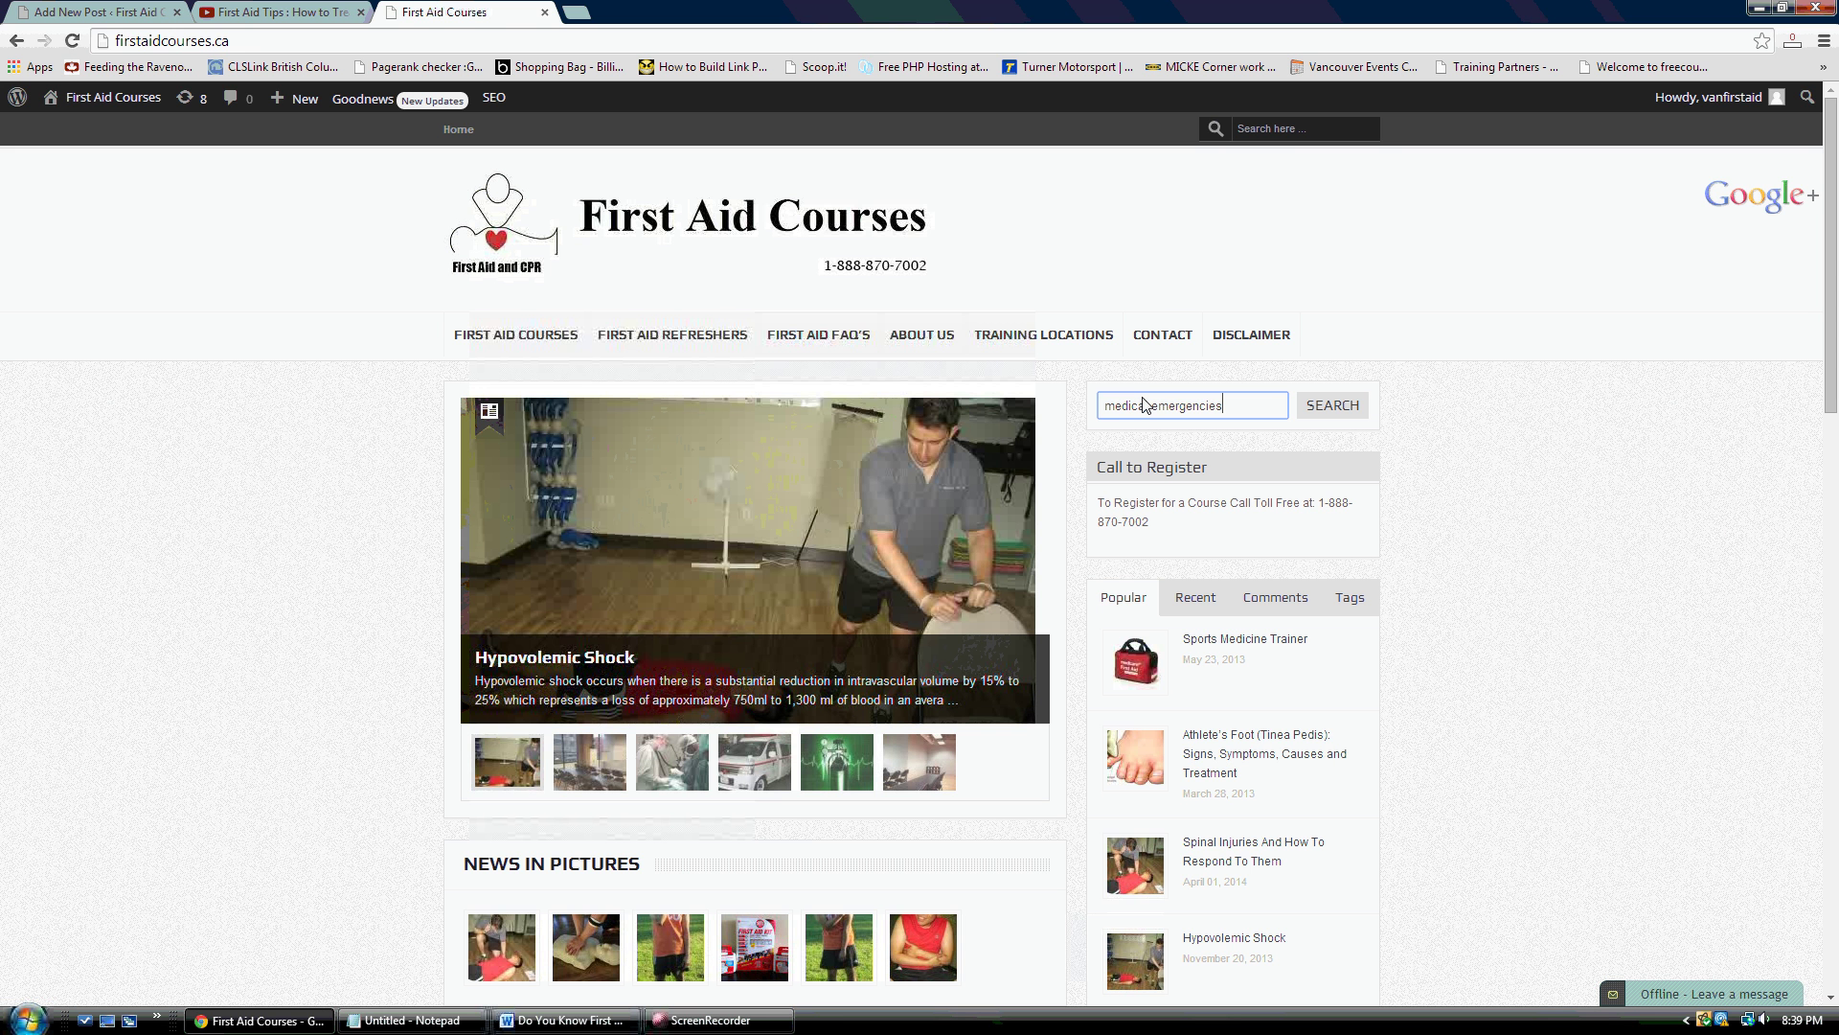
key("Return")
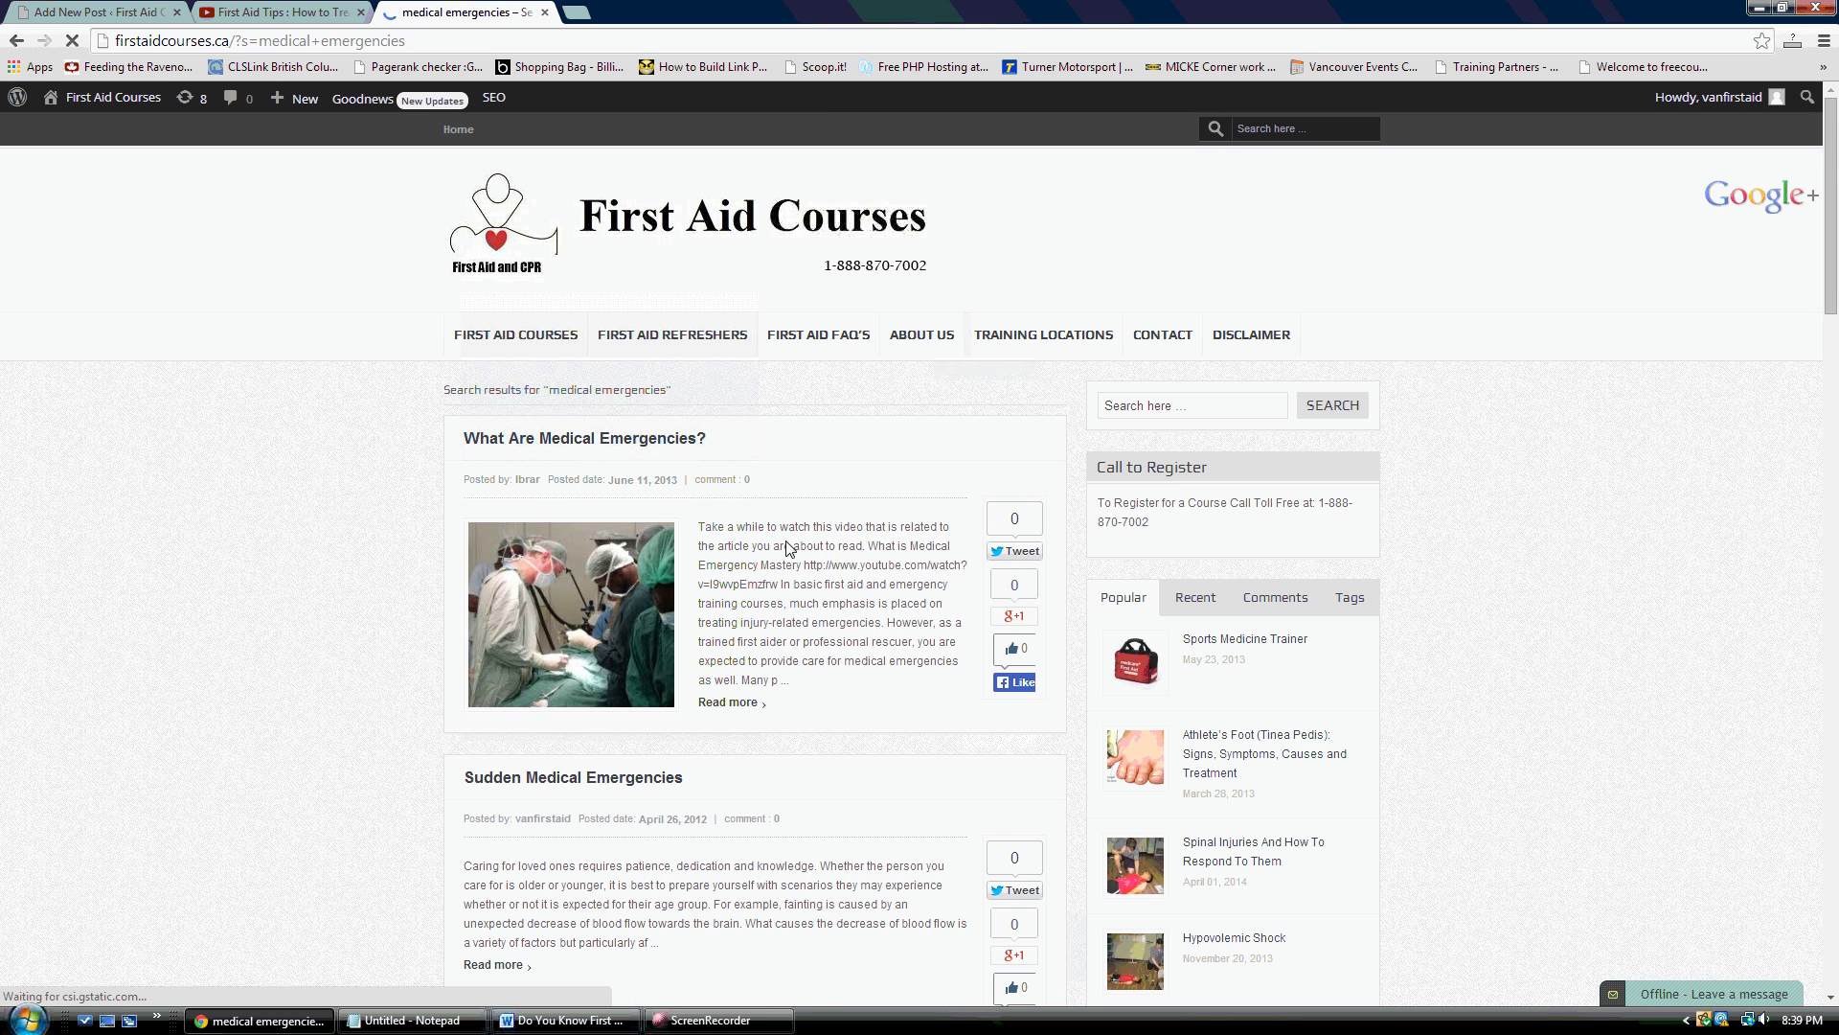
Open the article "What Are Medical Emergencies?" from the search results and copy its URL
scroll(787, 551, "down", 1)
left_click(736, 611)
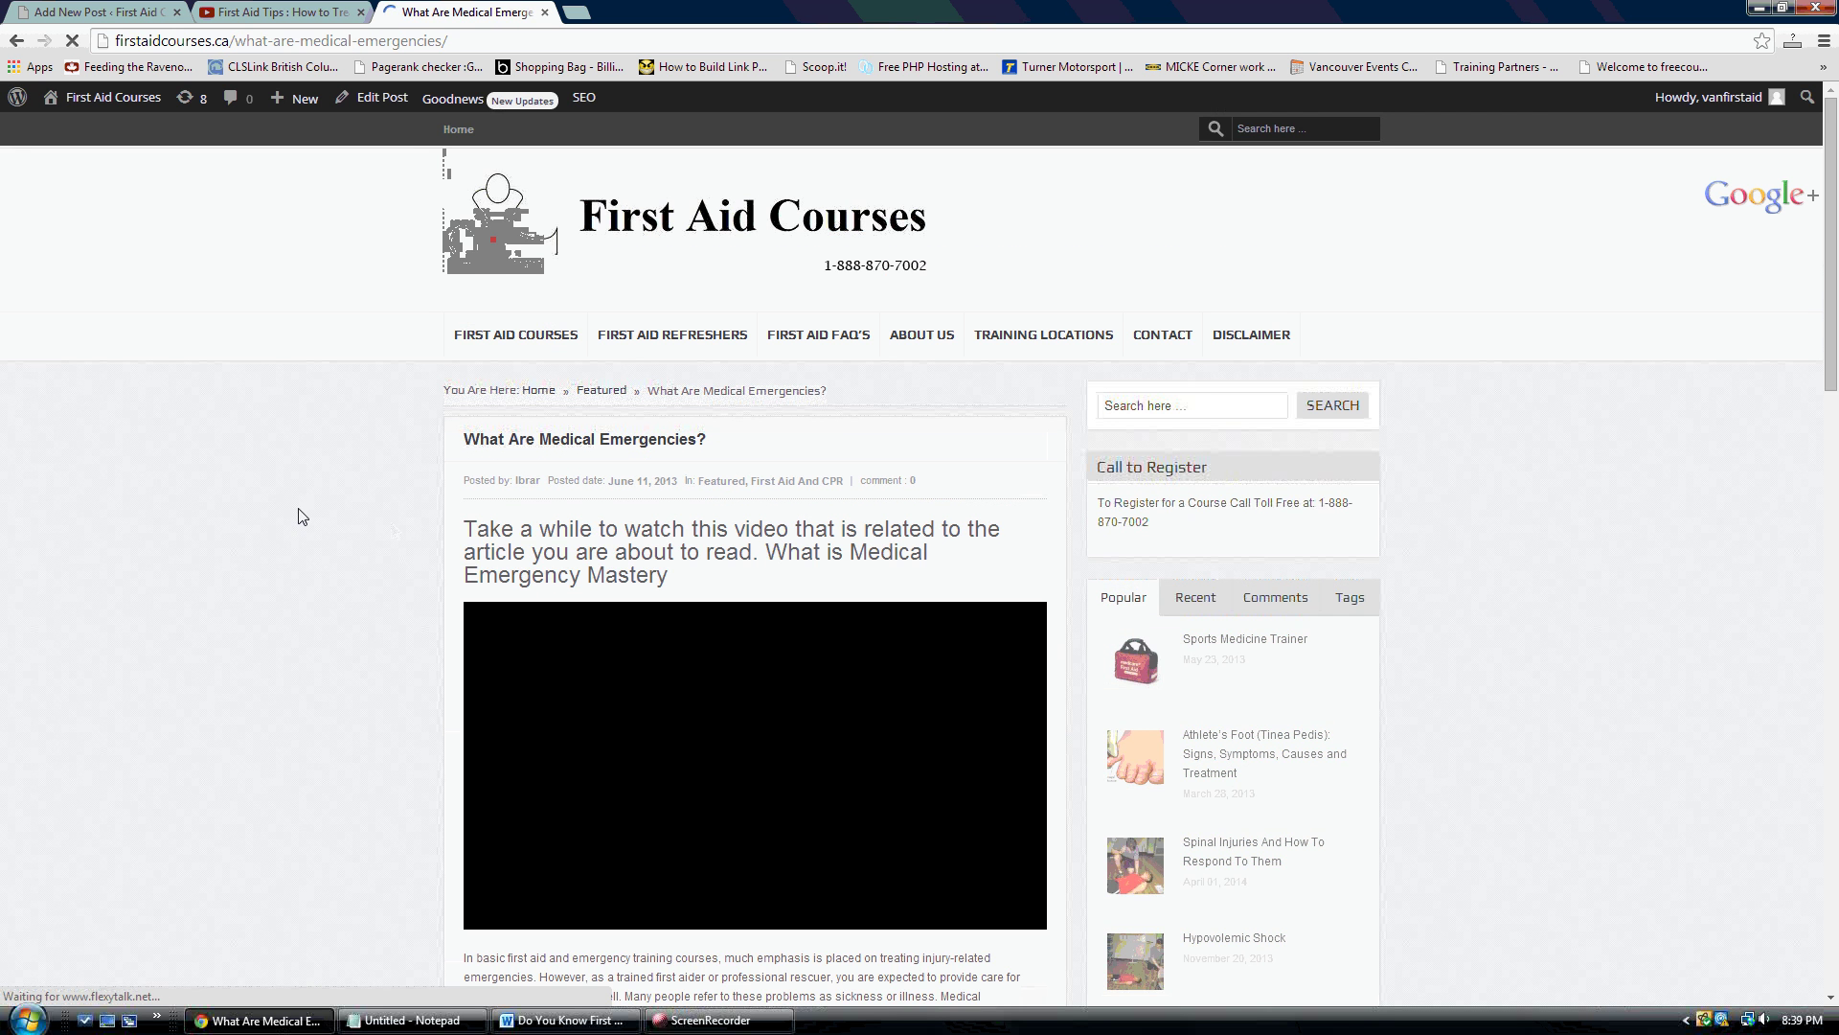
scroll(291, 513, "down", 1)
left_click(290, 40)
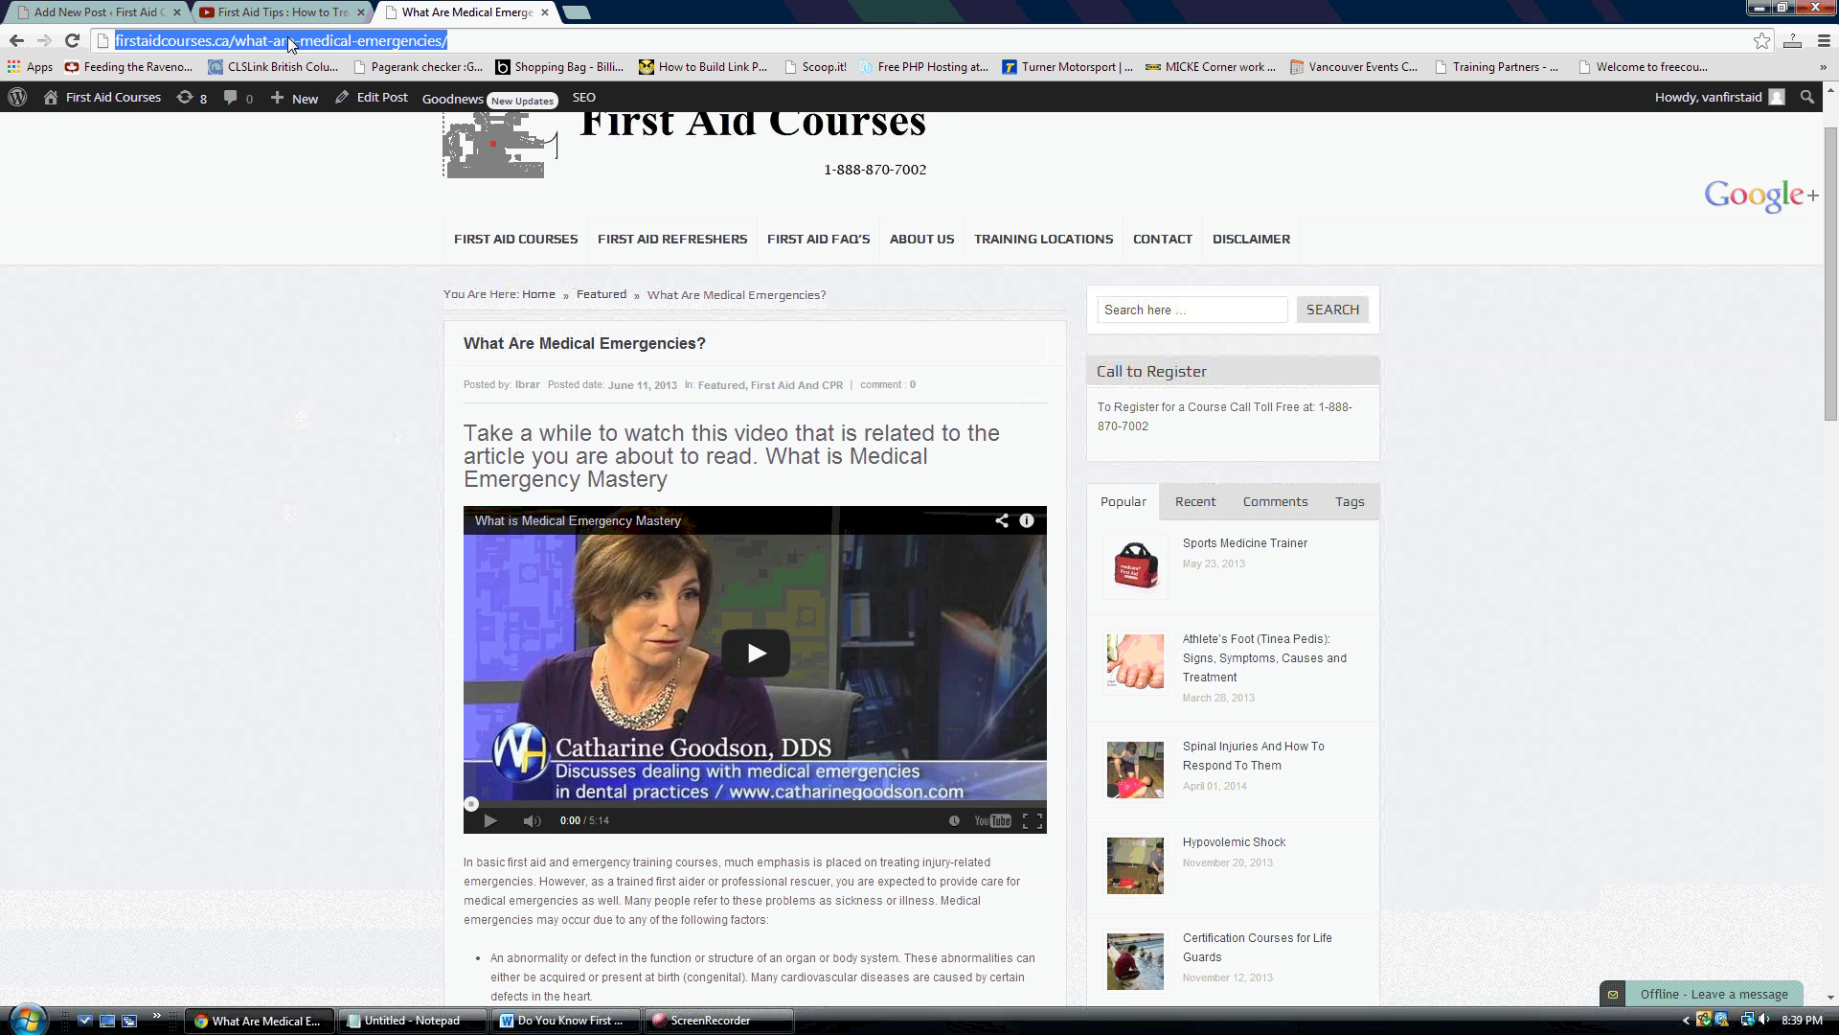
right_click(290, 40)
left_click(325, 106)
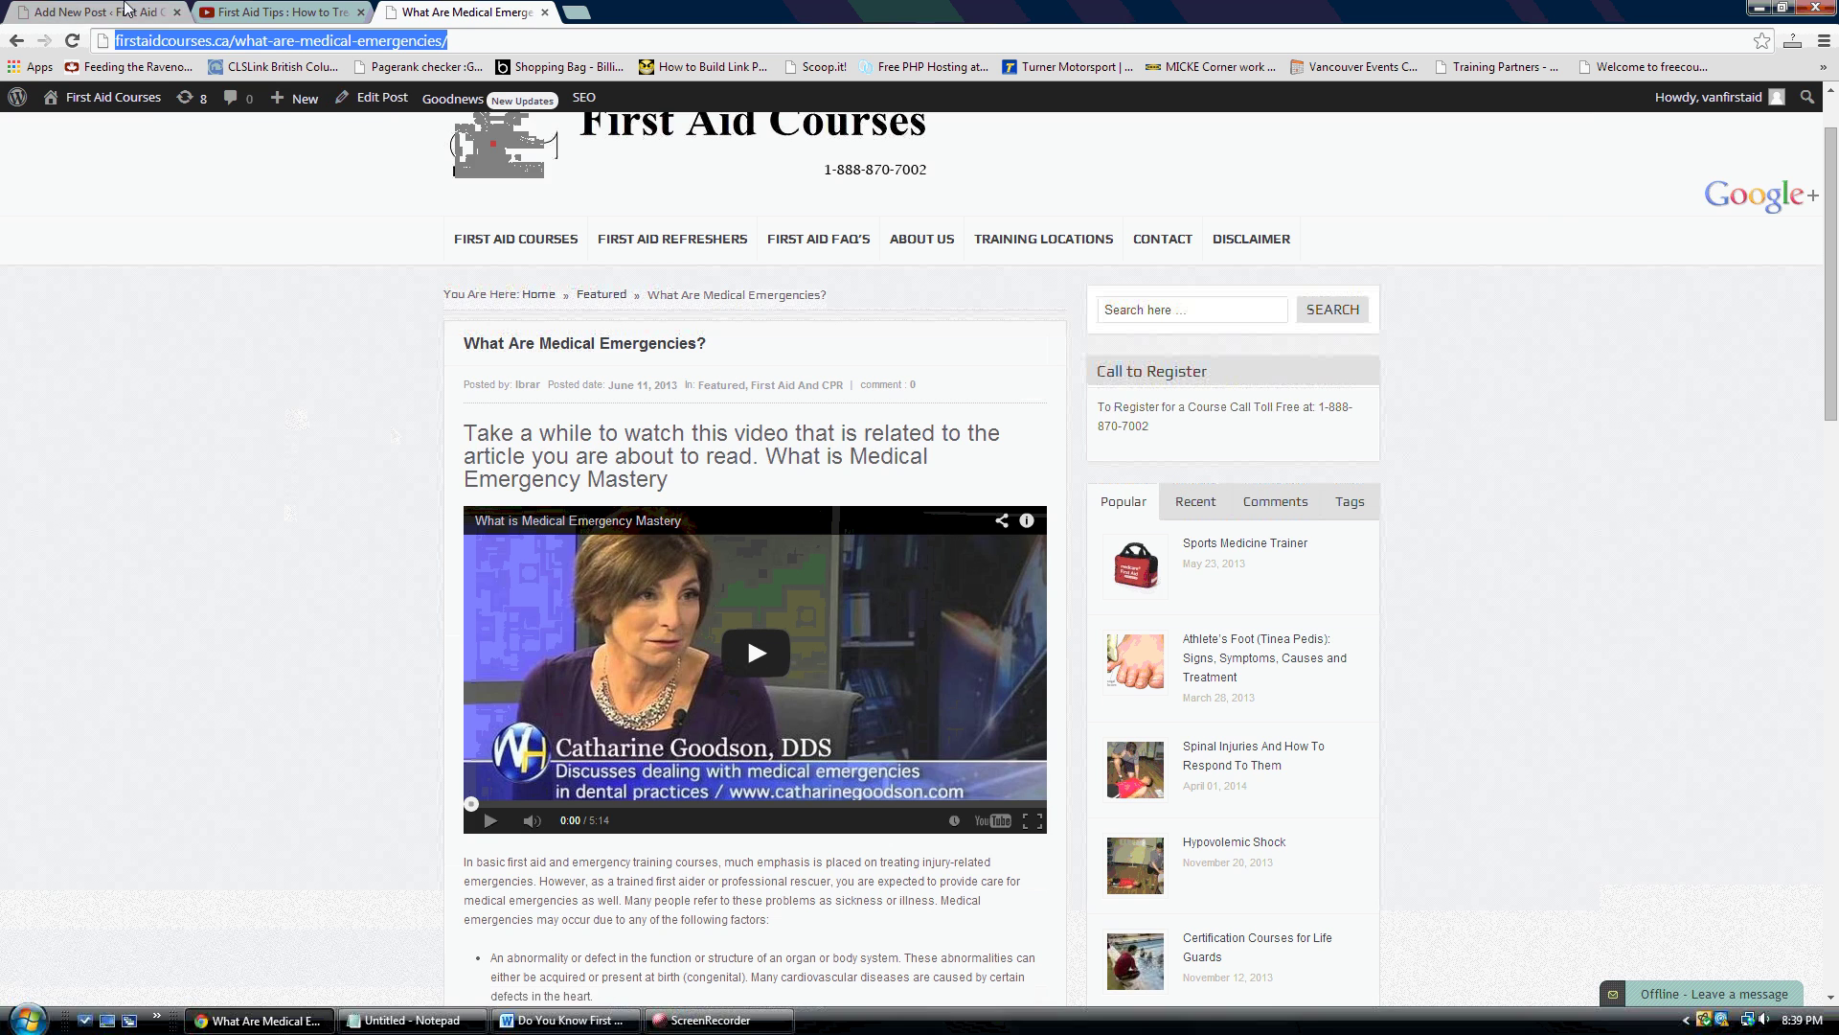
Link "Medical emergencies" at the start of the post's second paragraph to the copied article URL, with the title "Medical Emergencies"
left_click(144, 12)
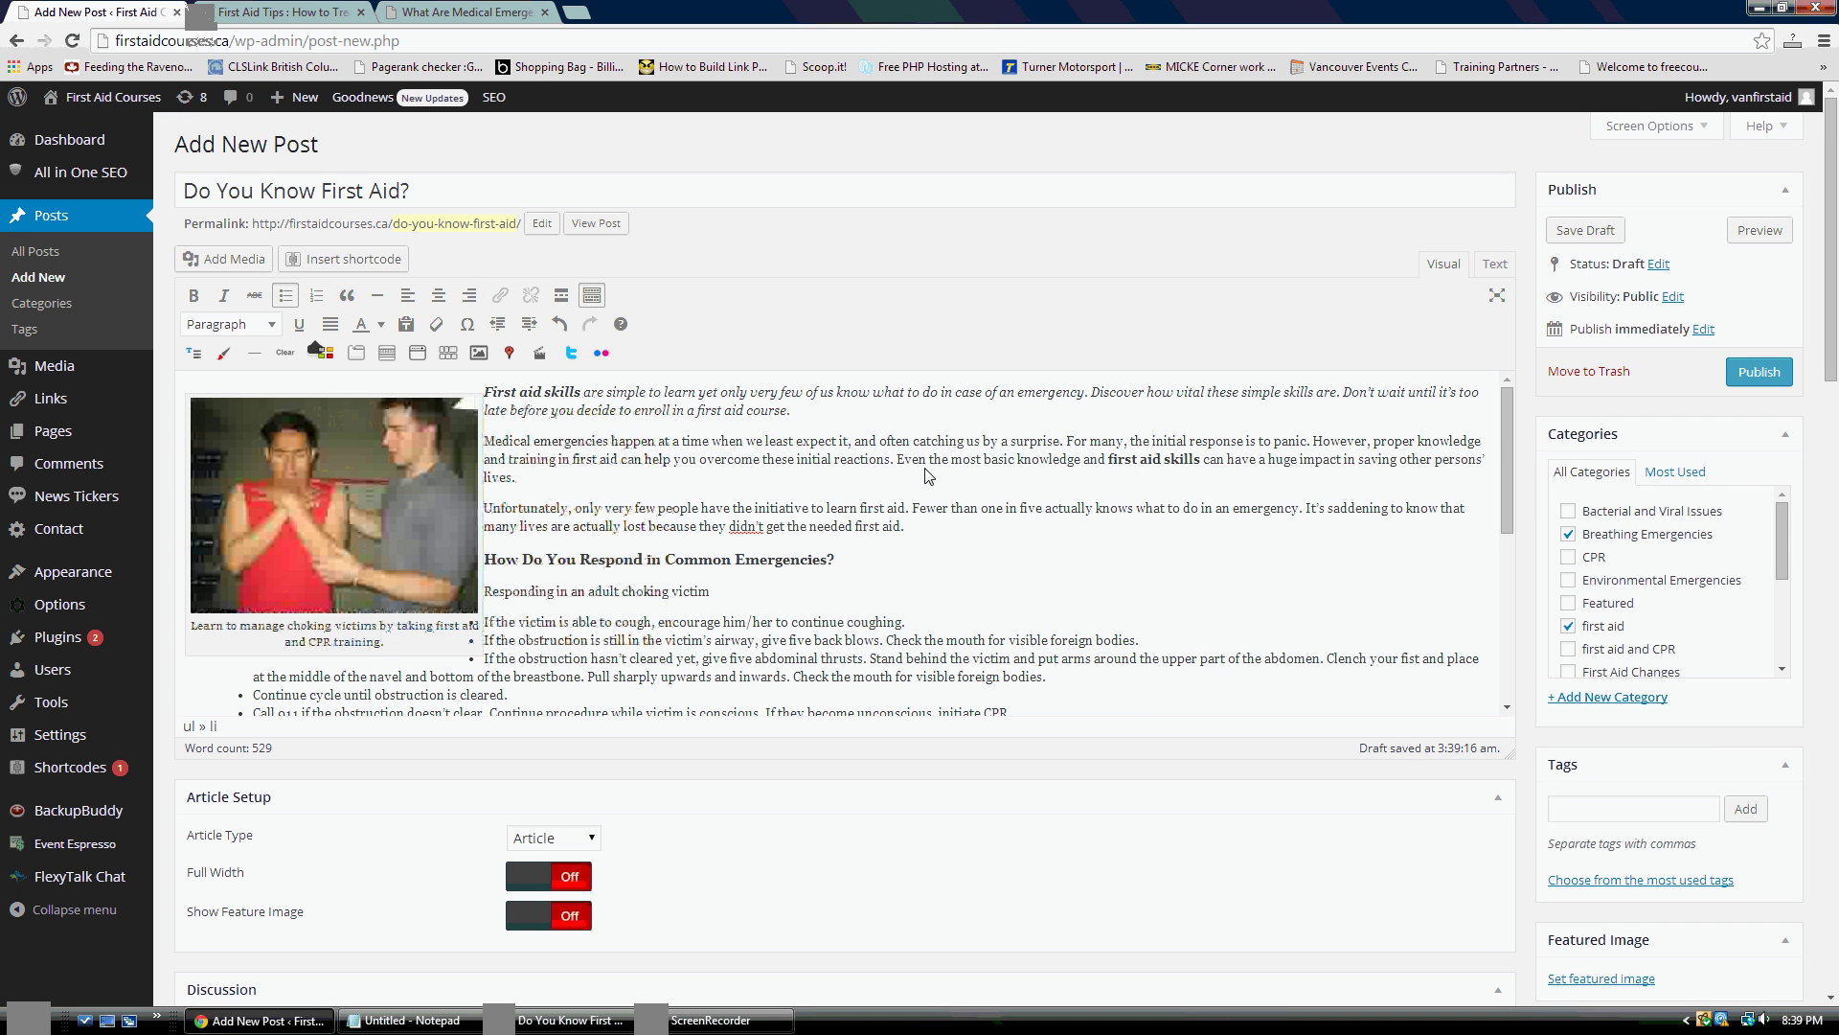
left_click_drag(485, 442, 611, 440)
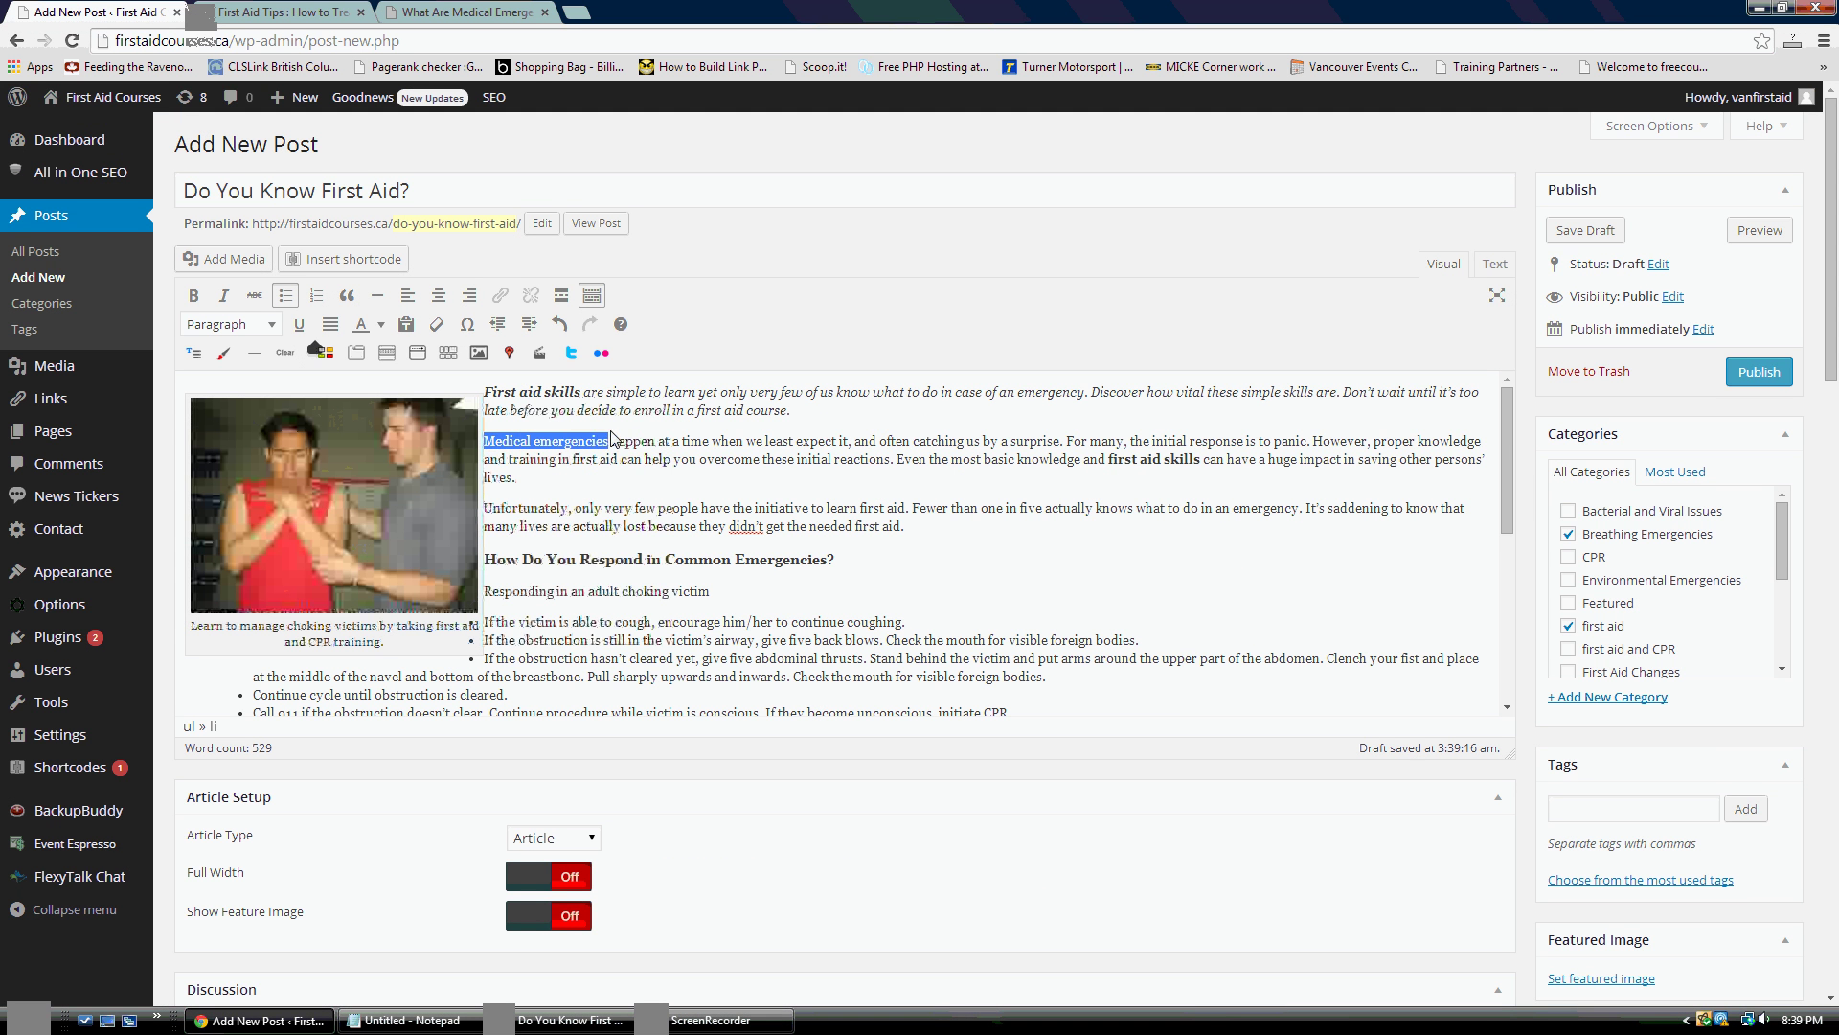
left_click(501, 295)
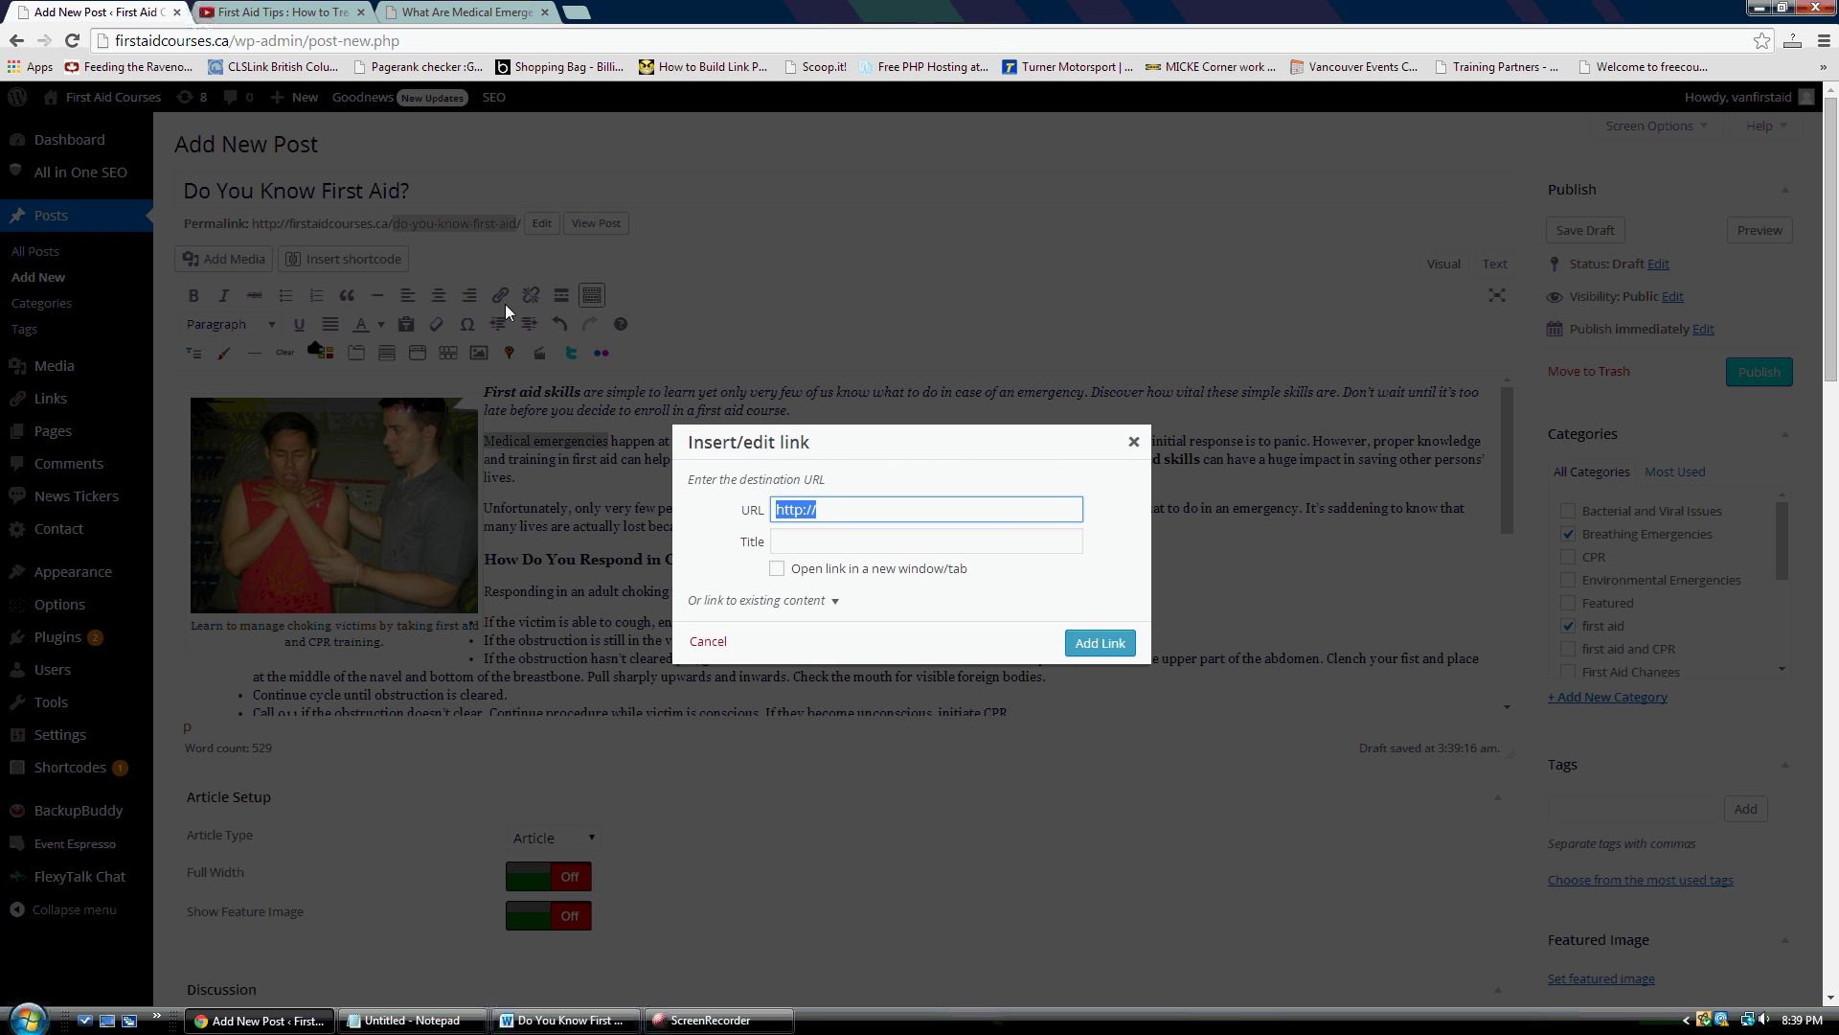
right_click(805, 510)
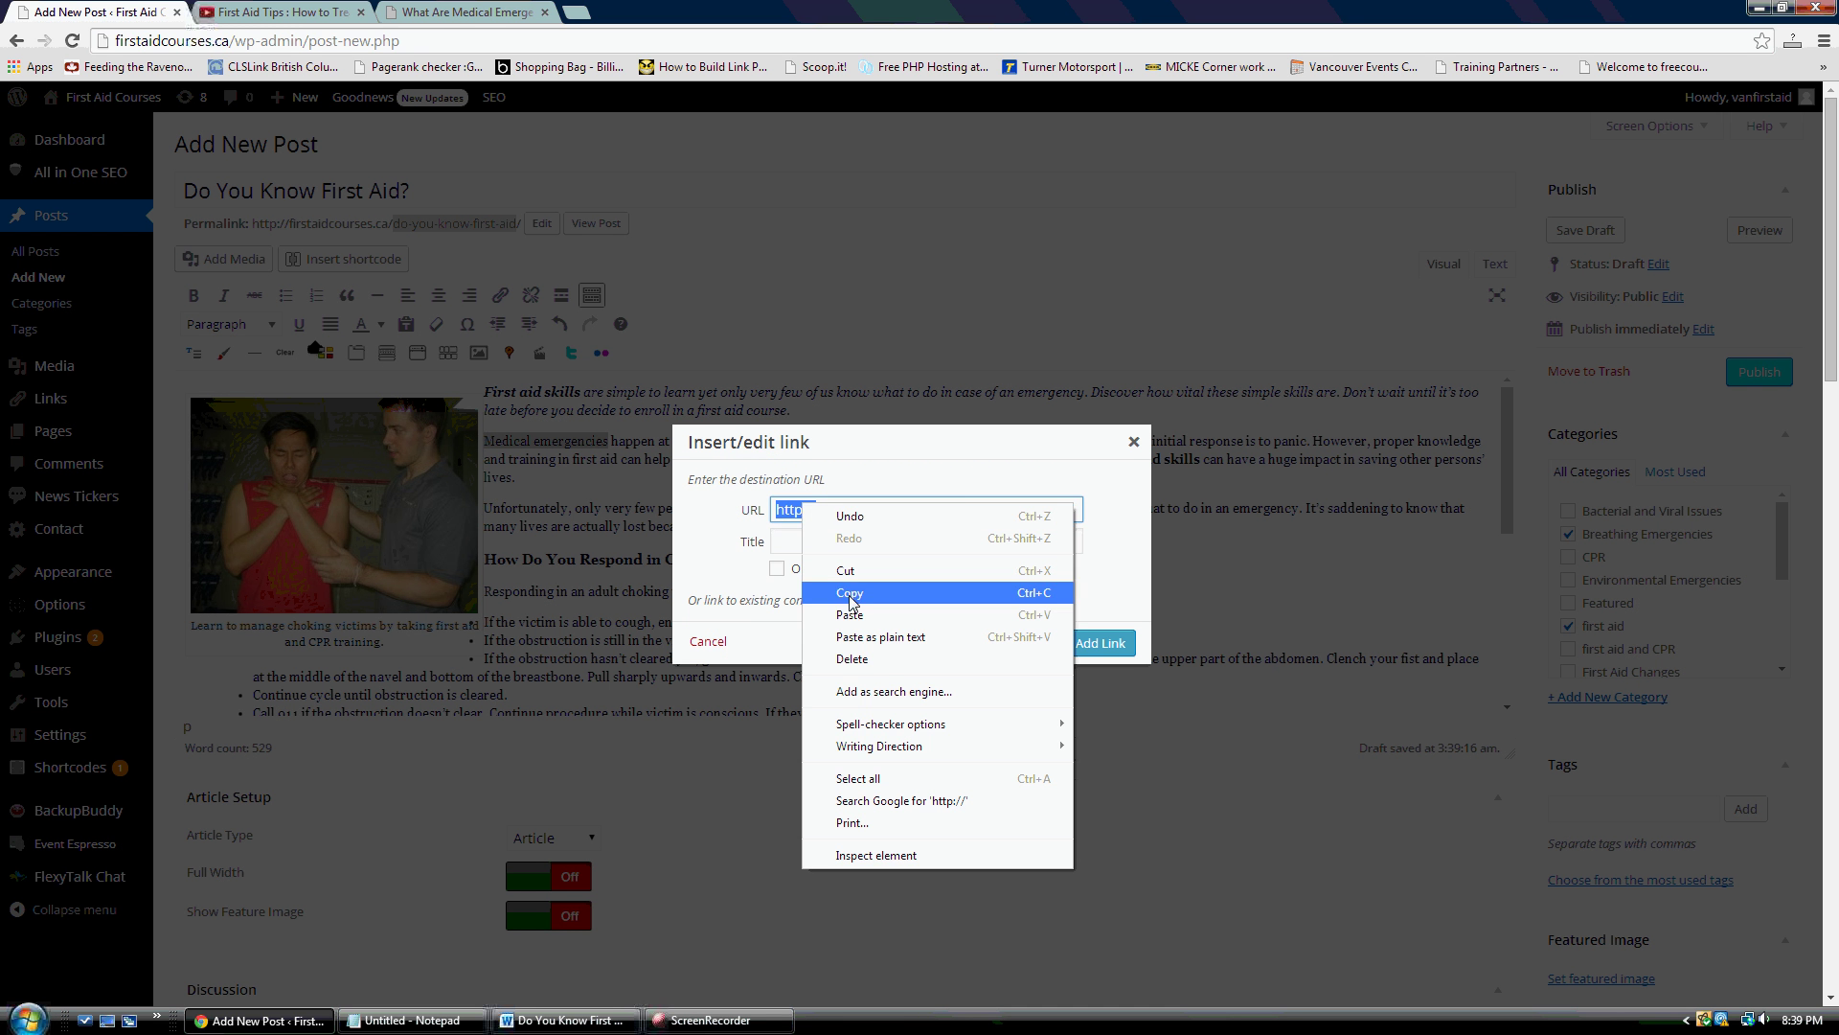
left_click(852, 611)
left_click(827, 547)
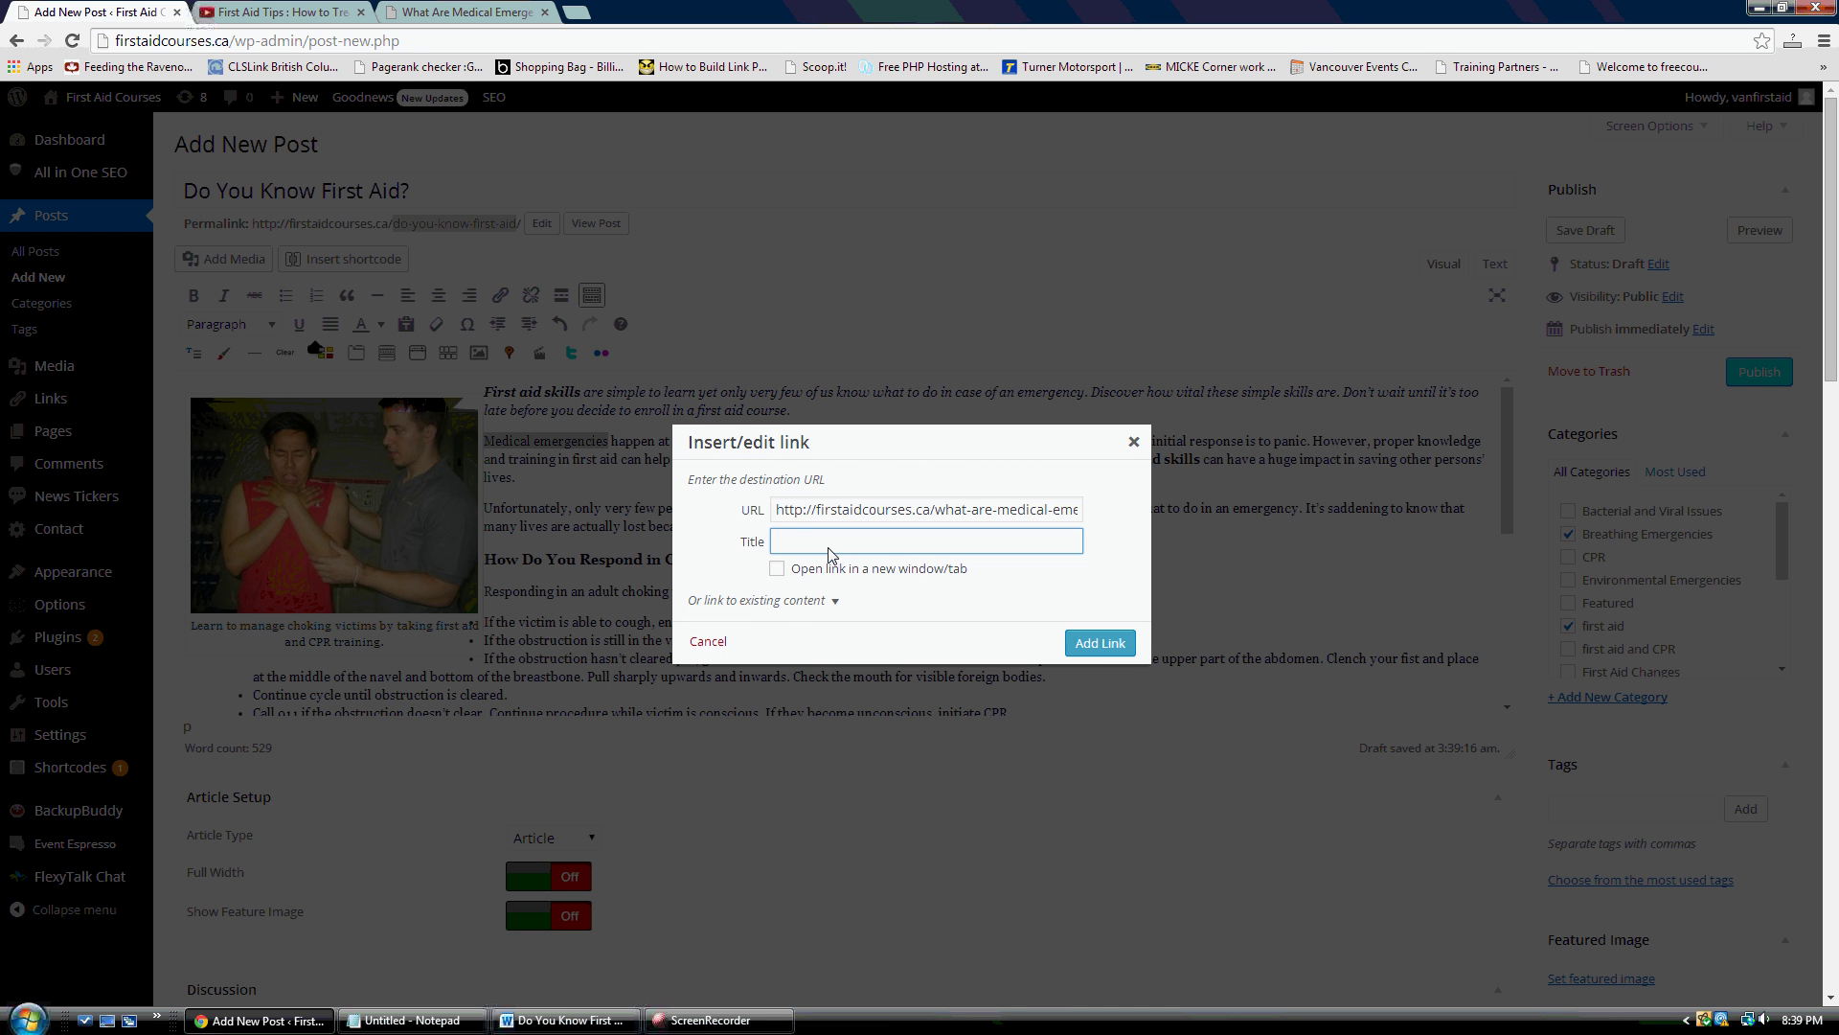
type("Medical Emergencies")
key("Return")
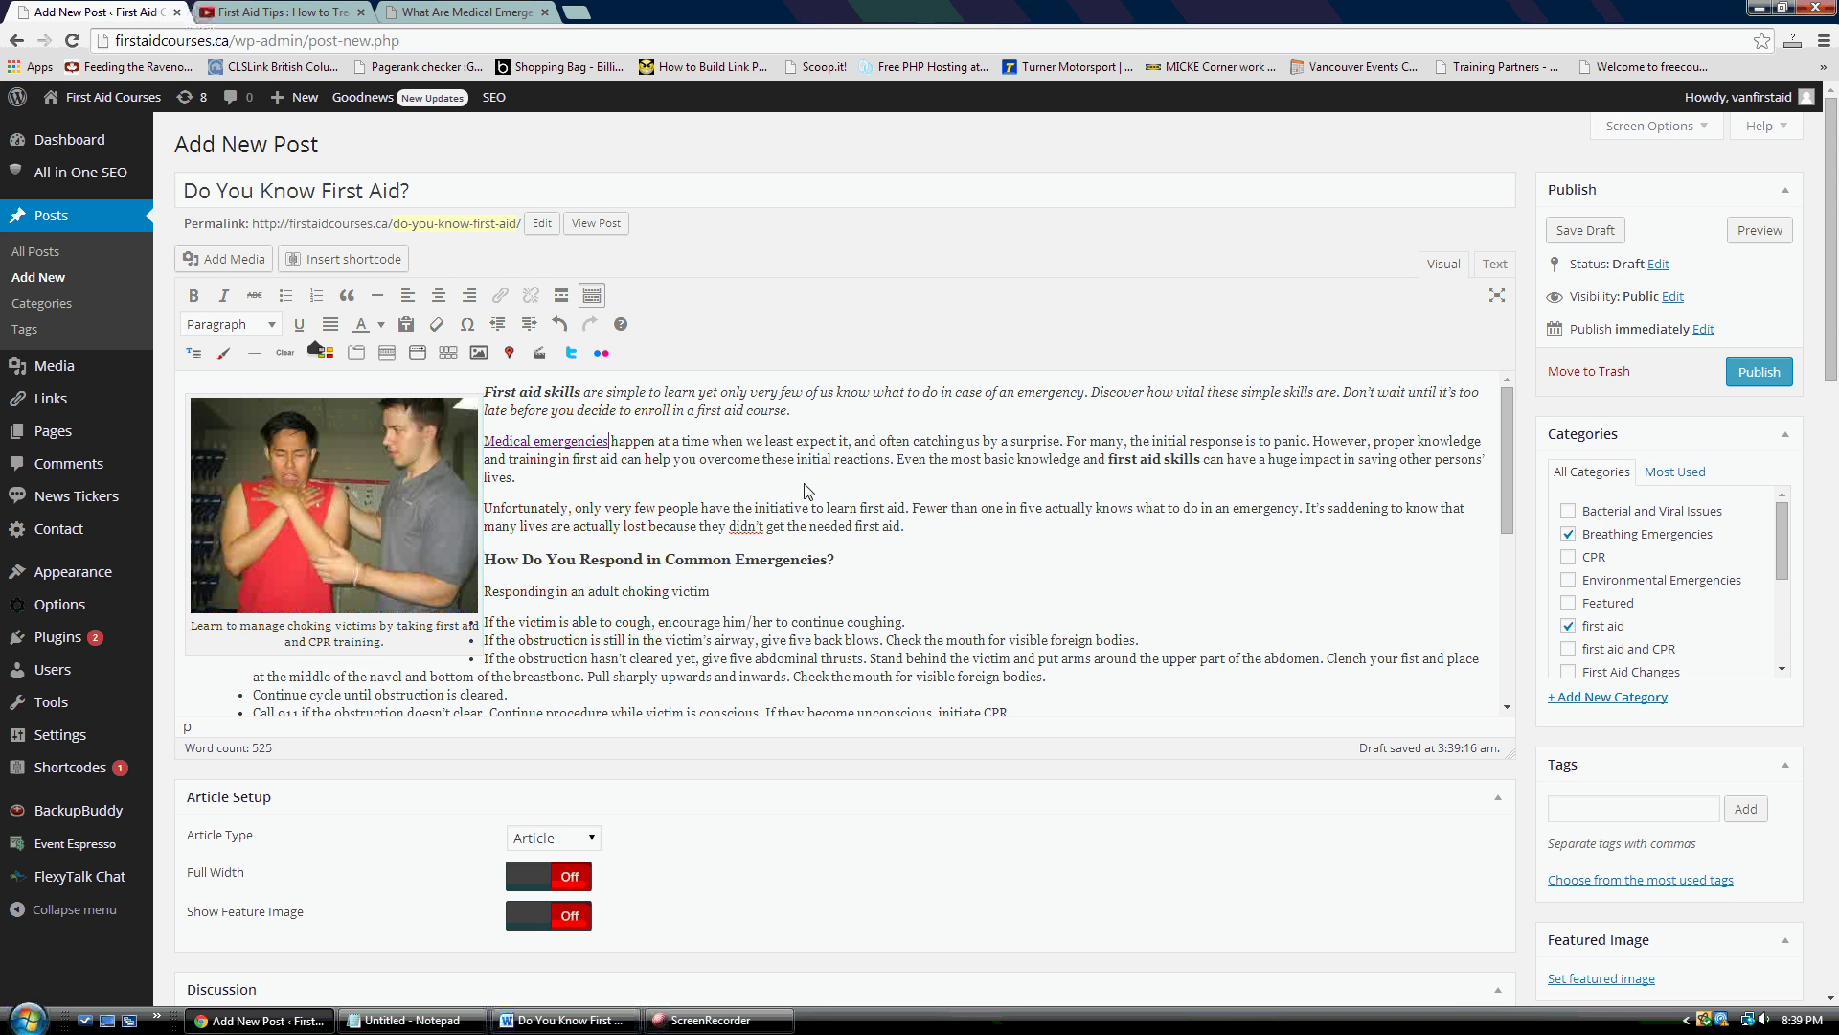
Open the "First Aid Courses in Kelowna" training location page on the First Aid Courses site and copy its URL
scroll(808, 490, "down", 1)
scroll(808, 489, "down", 1)
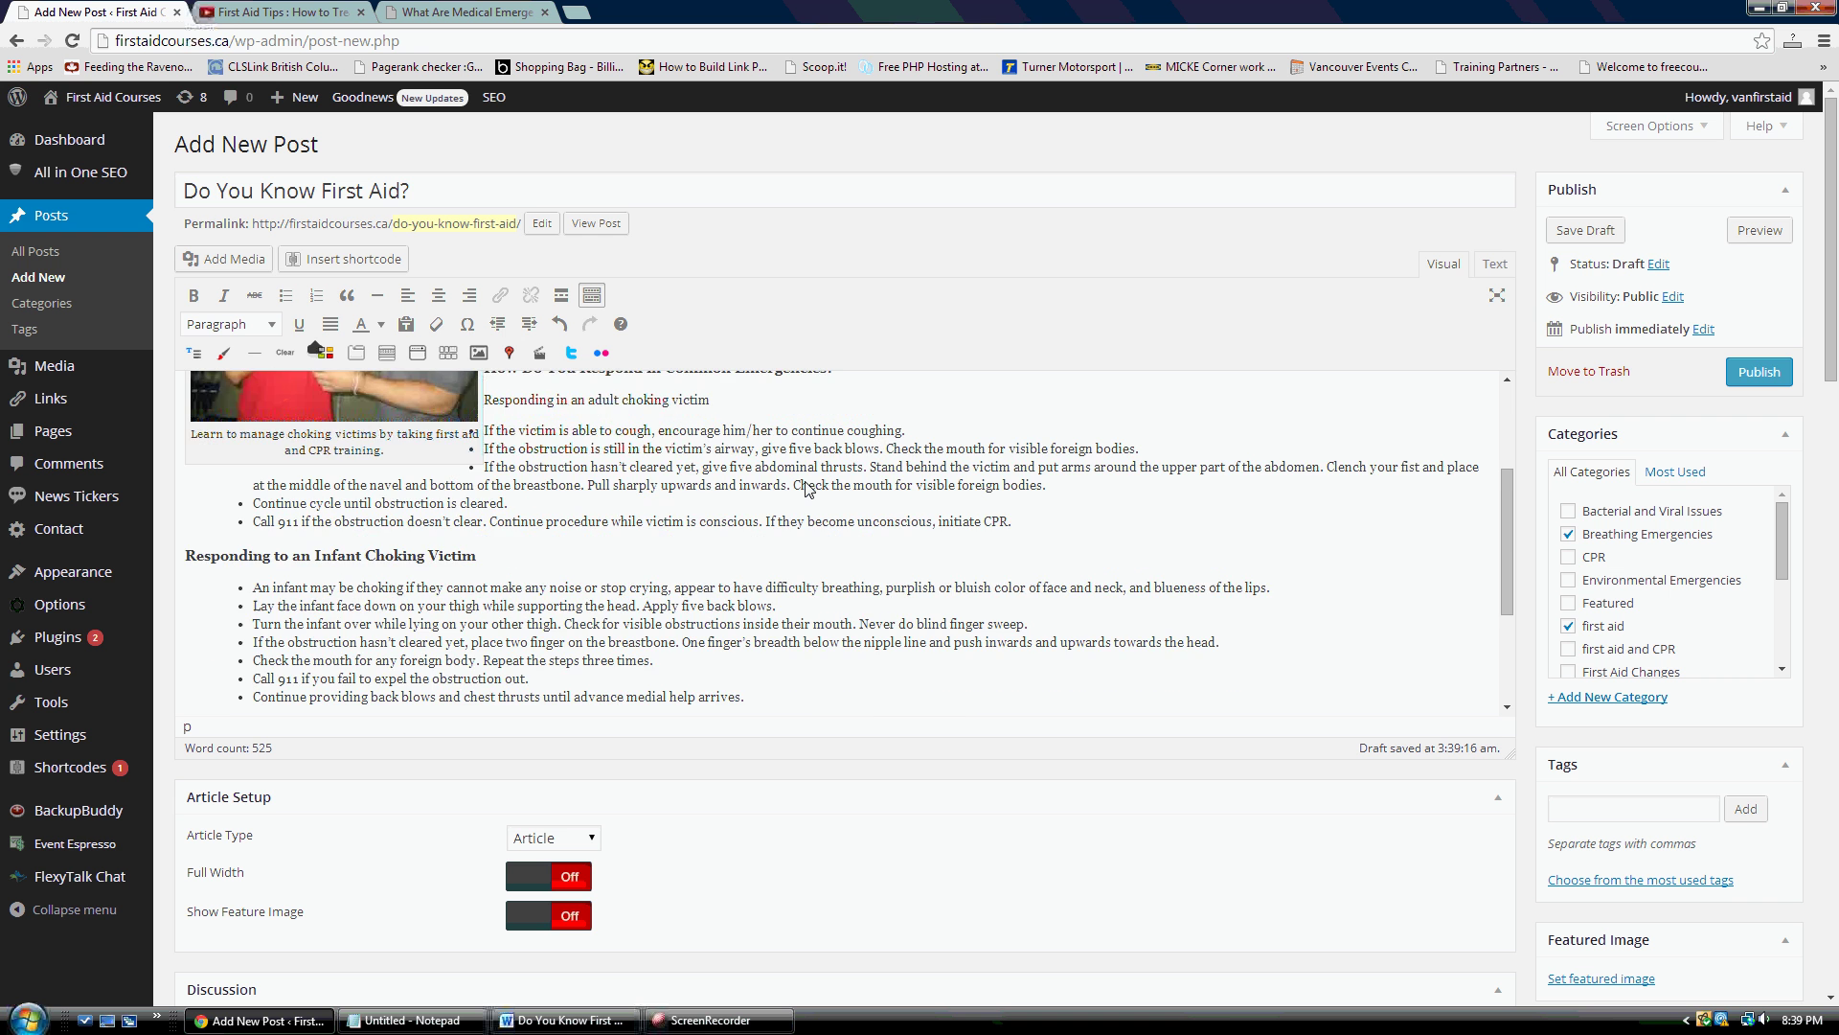
scroll(804, 486, "up", 2)
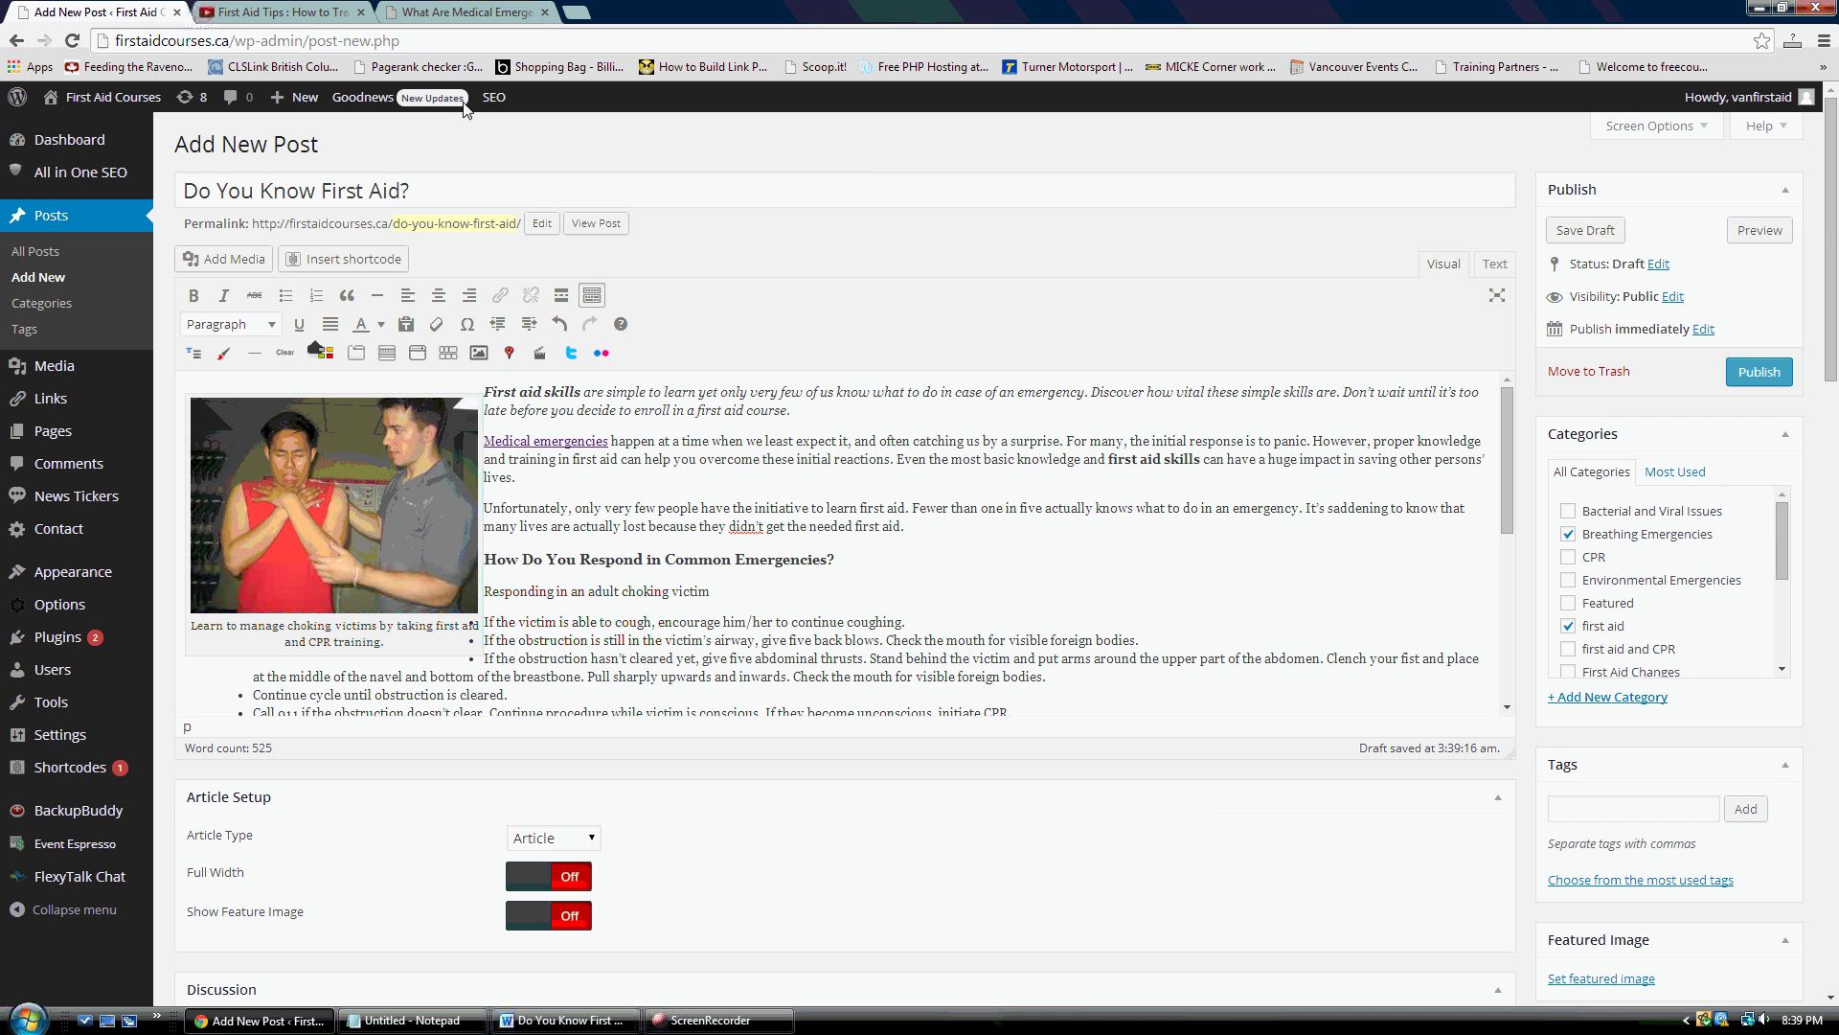
left_click(453, 13)
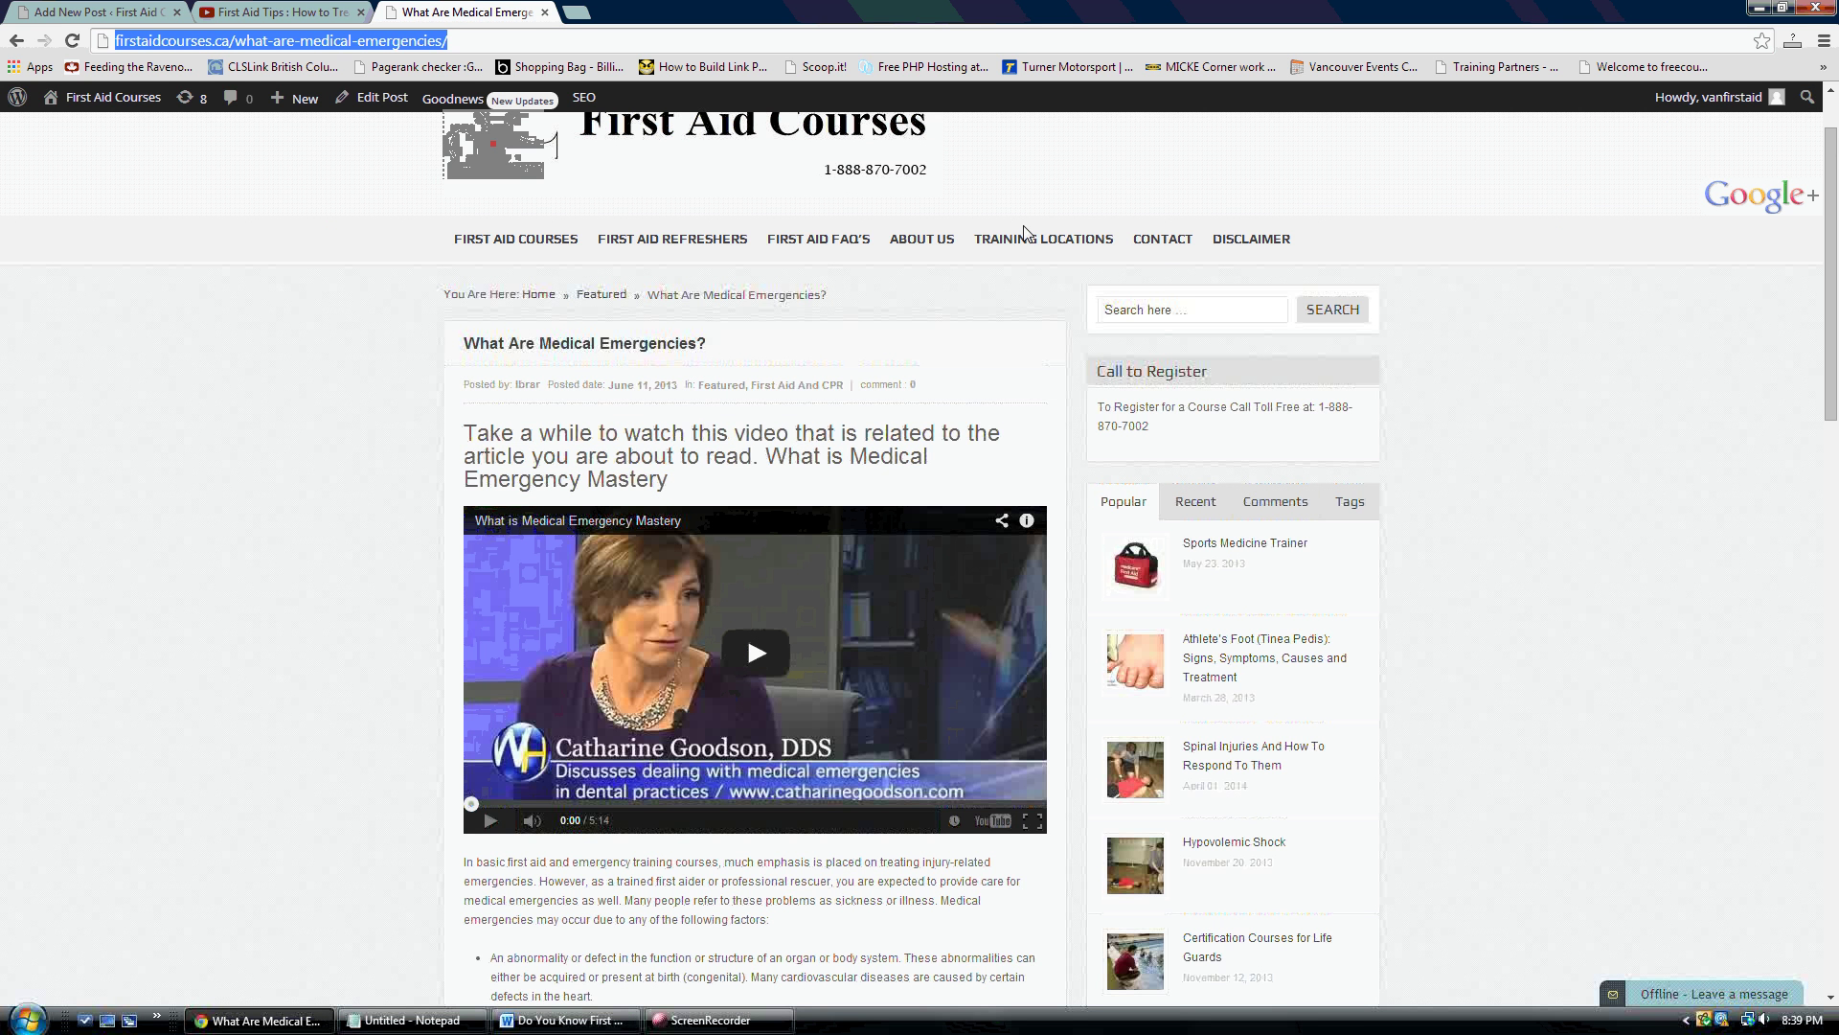
mouse_move(1025, 235)
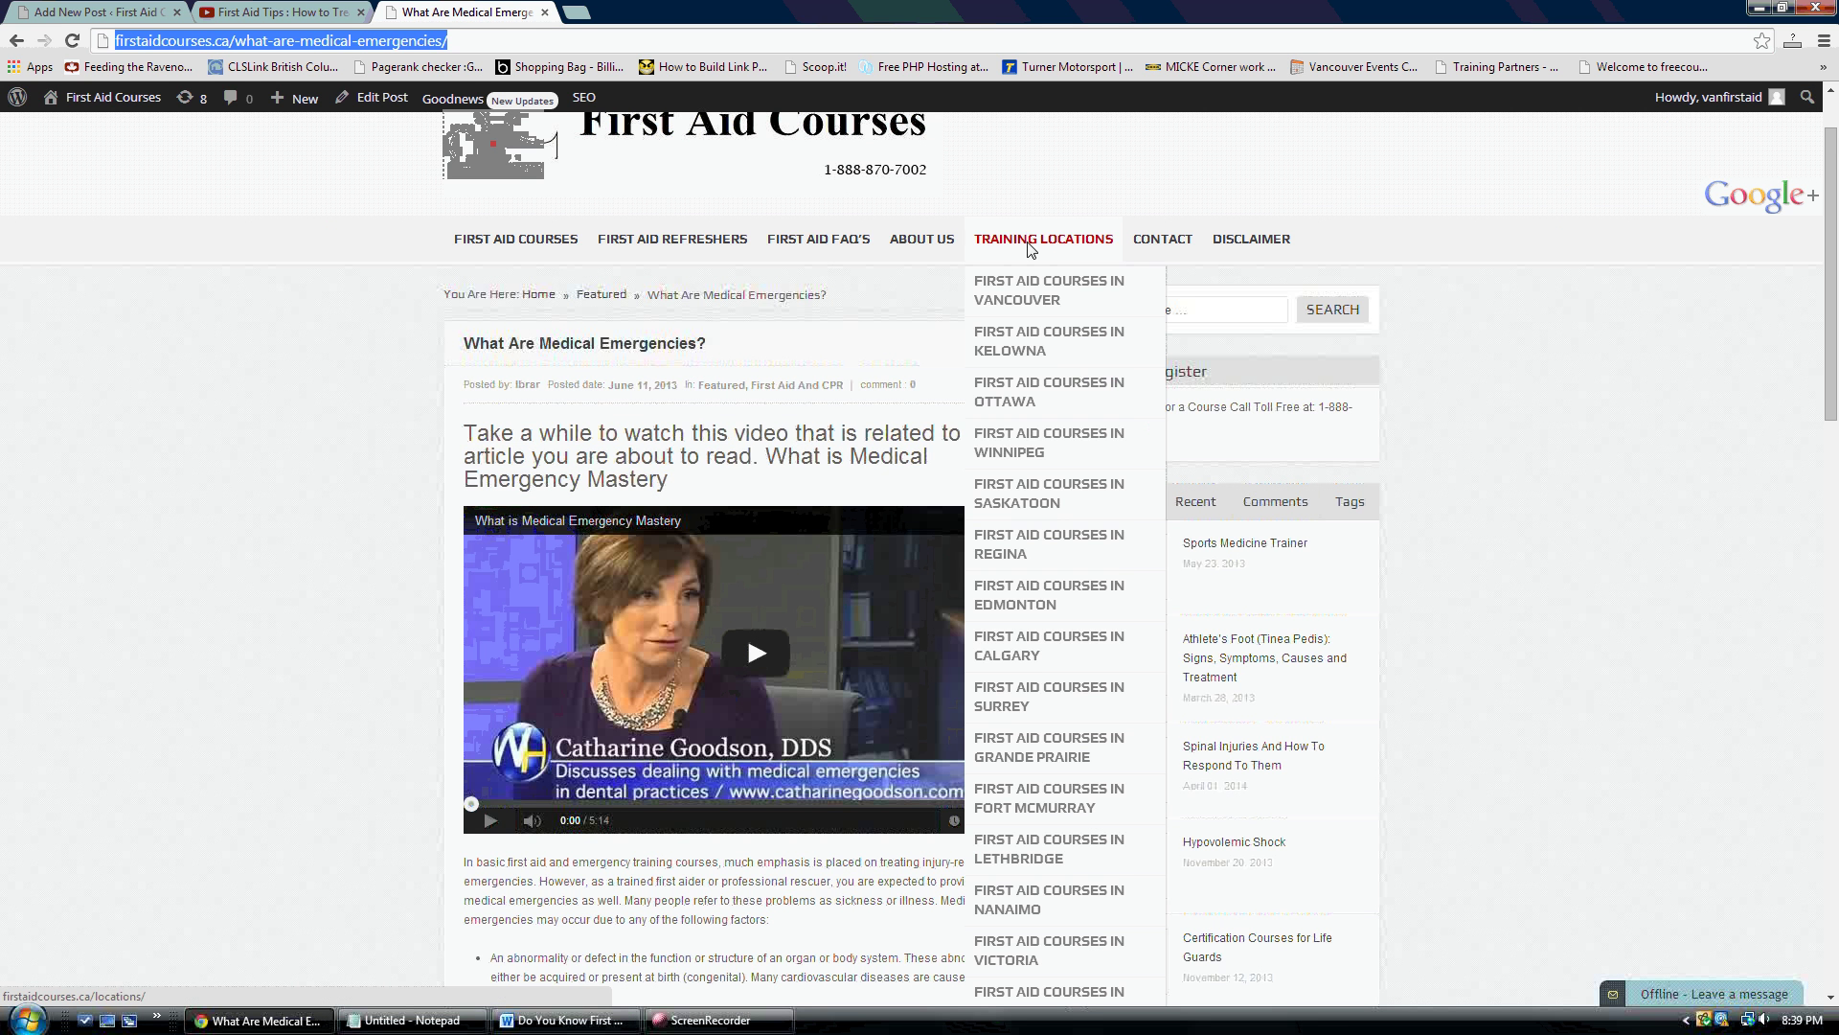
left_click(1024, 347)
mouse_move(265, 110)
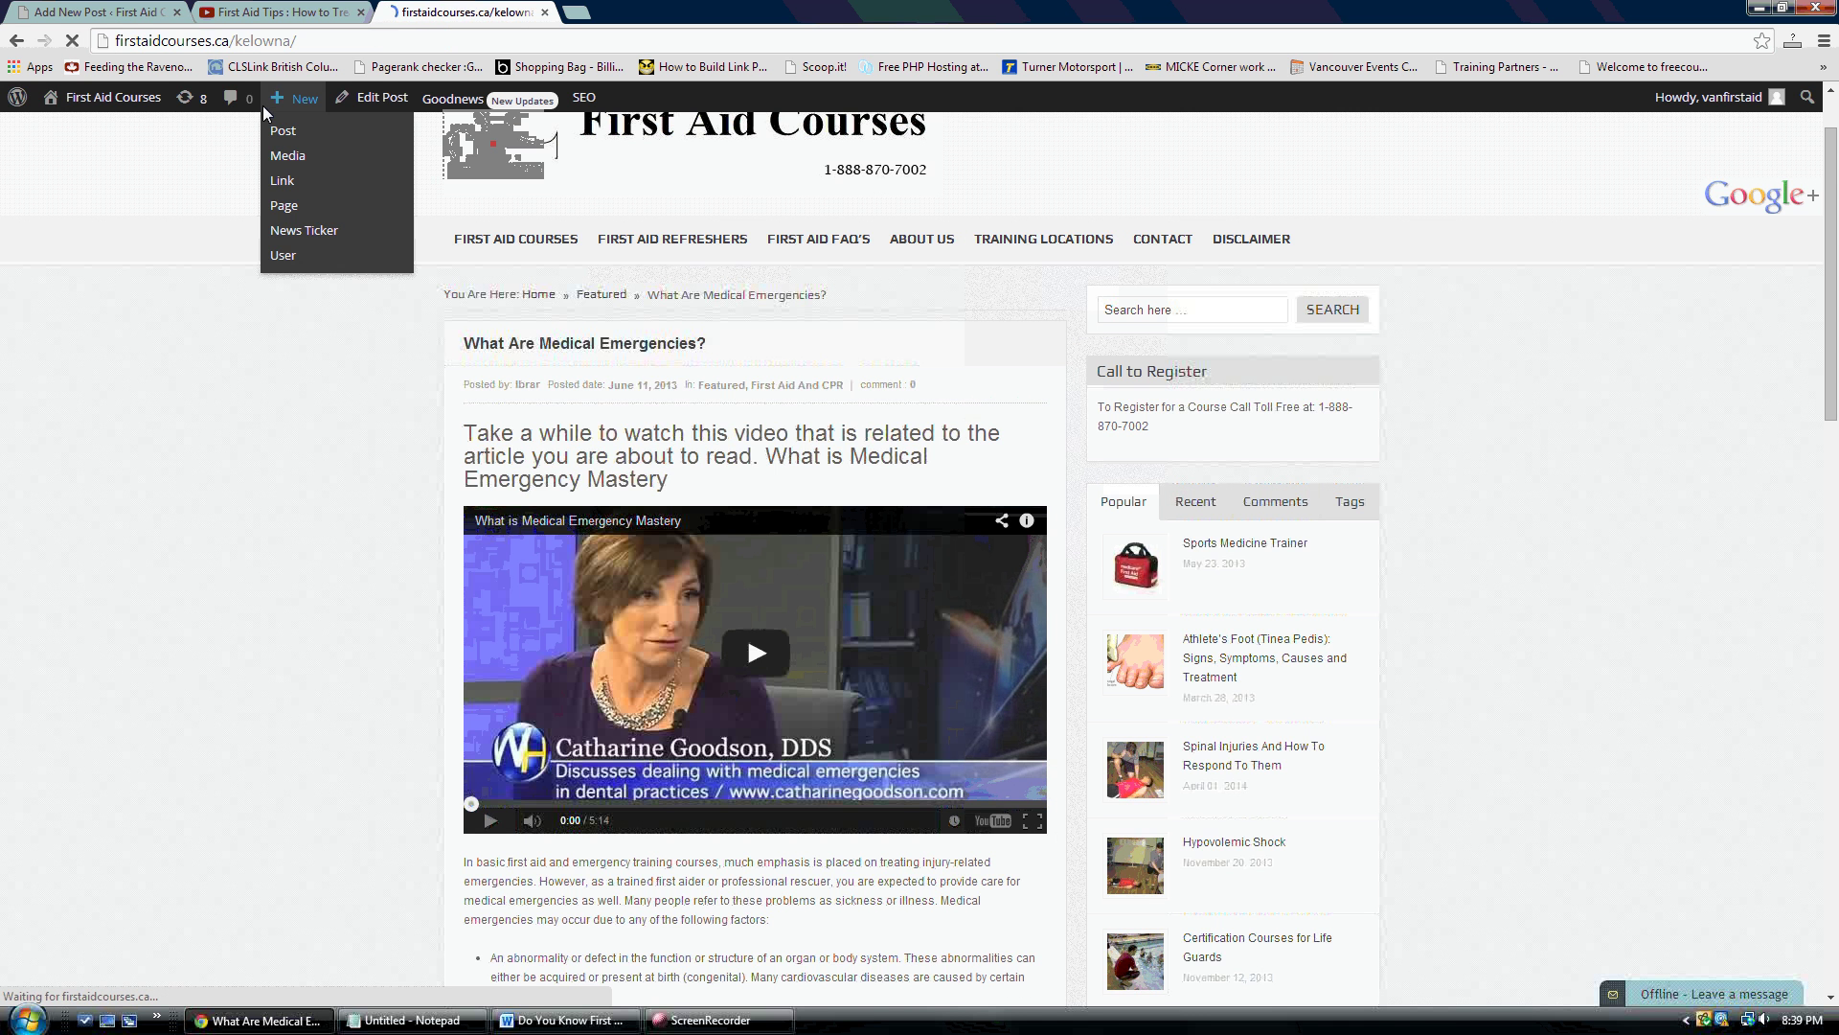
left_click(226, 45)
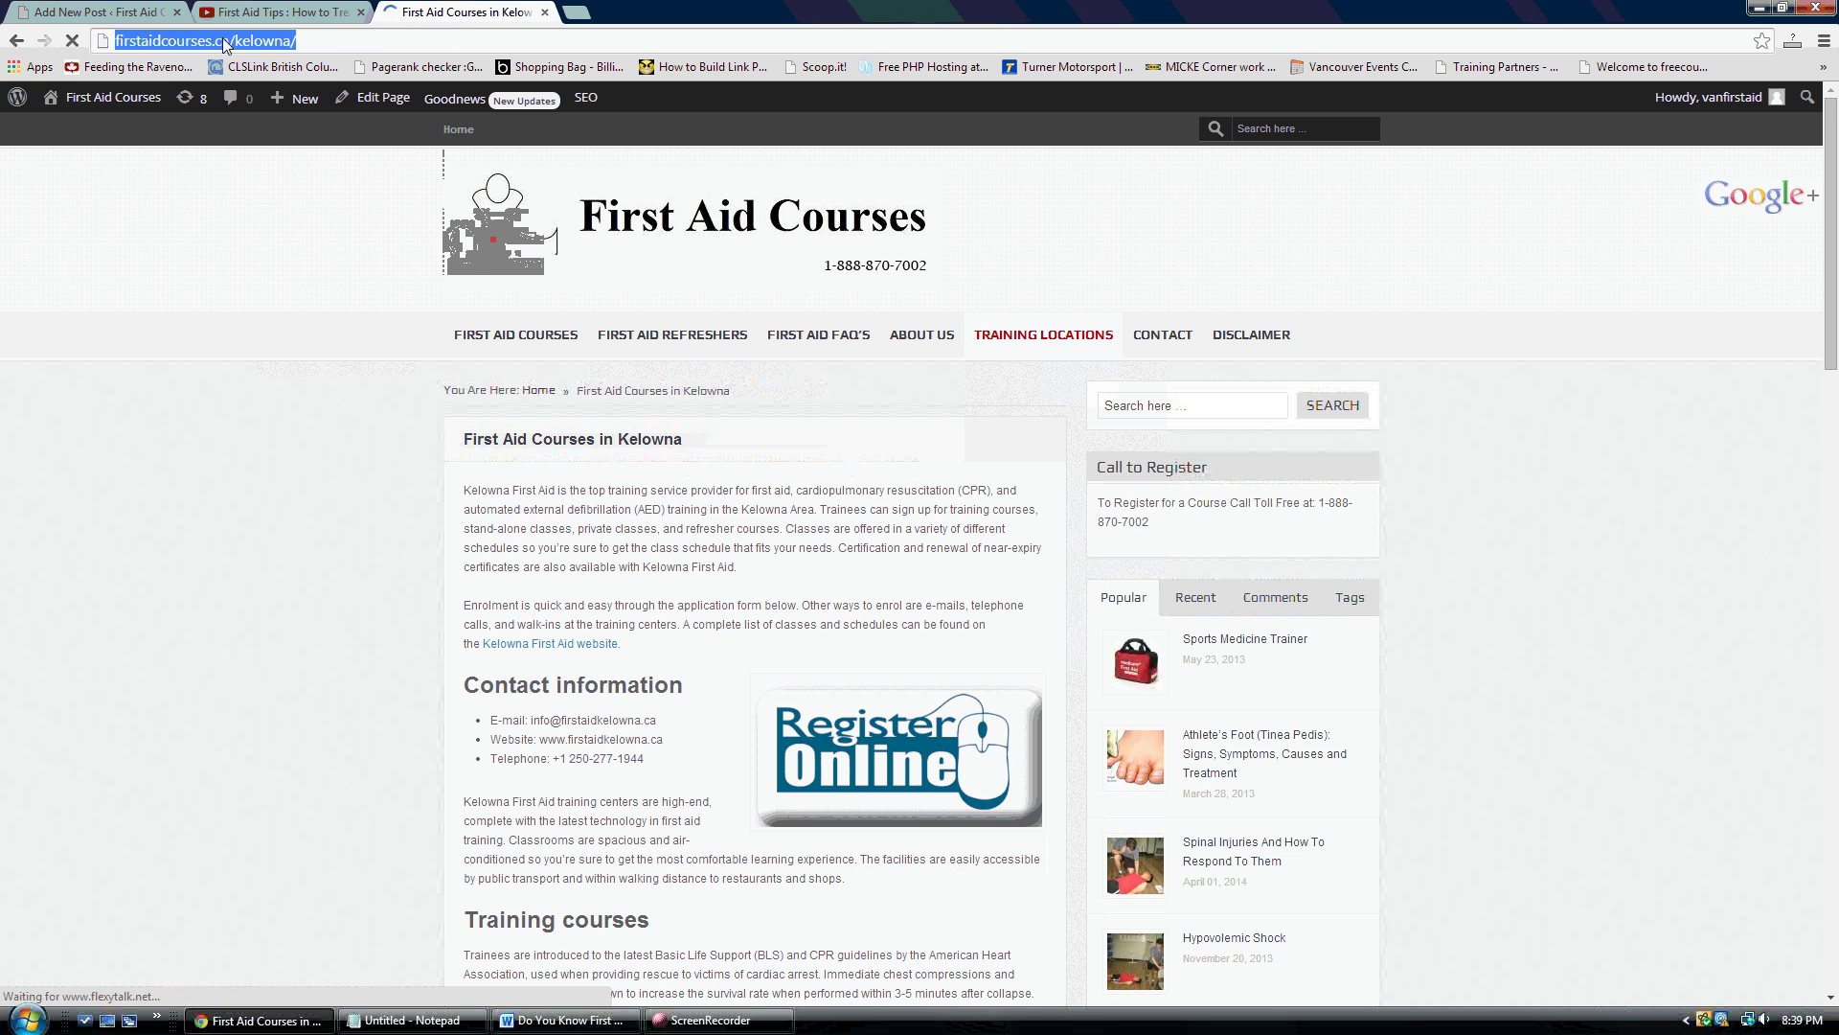
right_click(226, 45)
left_click(254, 110)
left_click(146, 16)
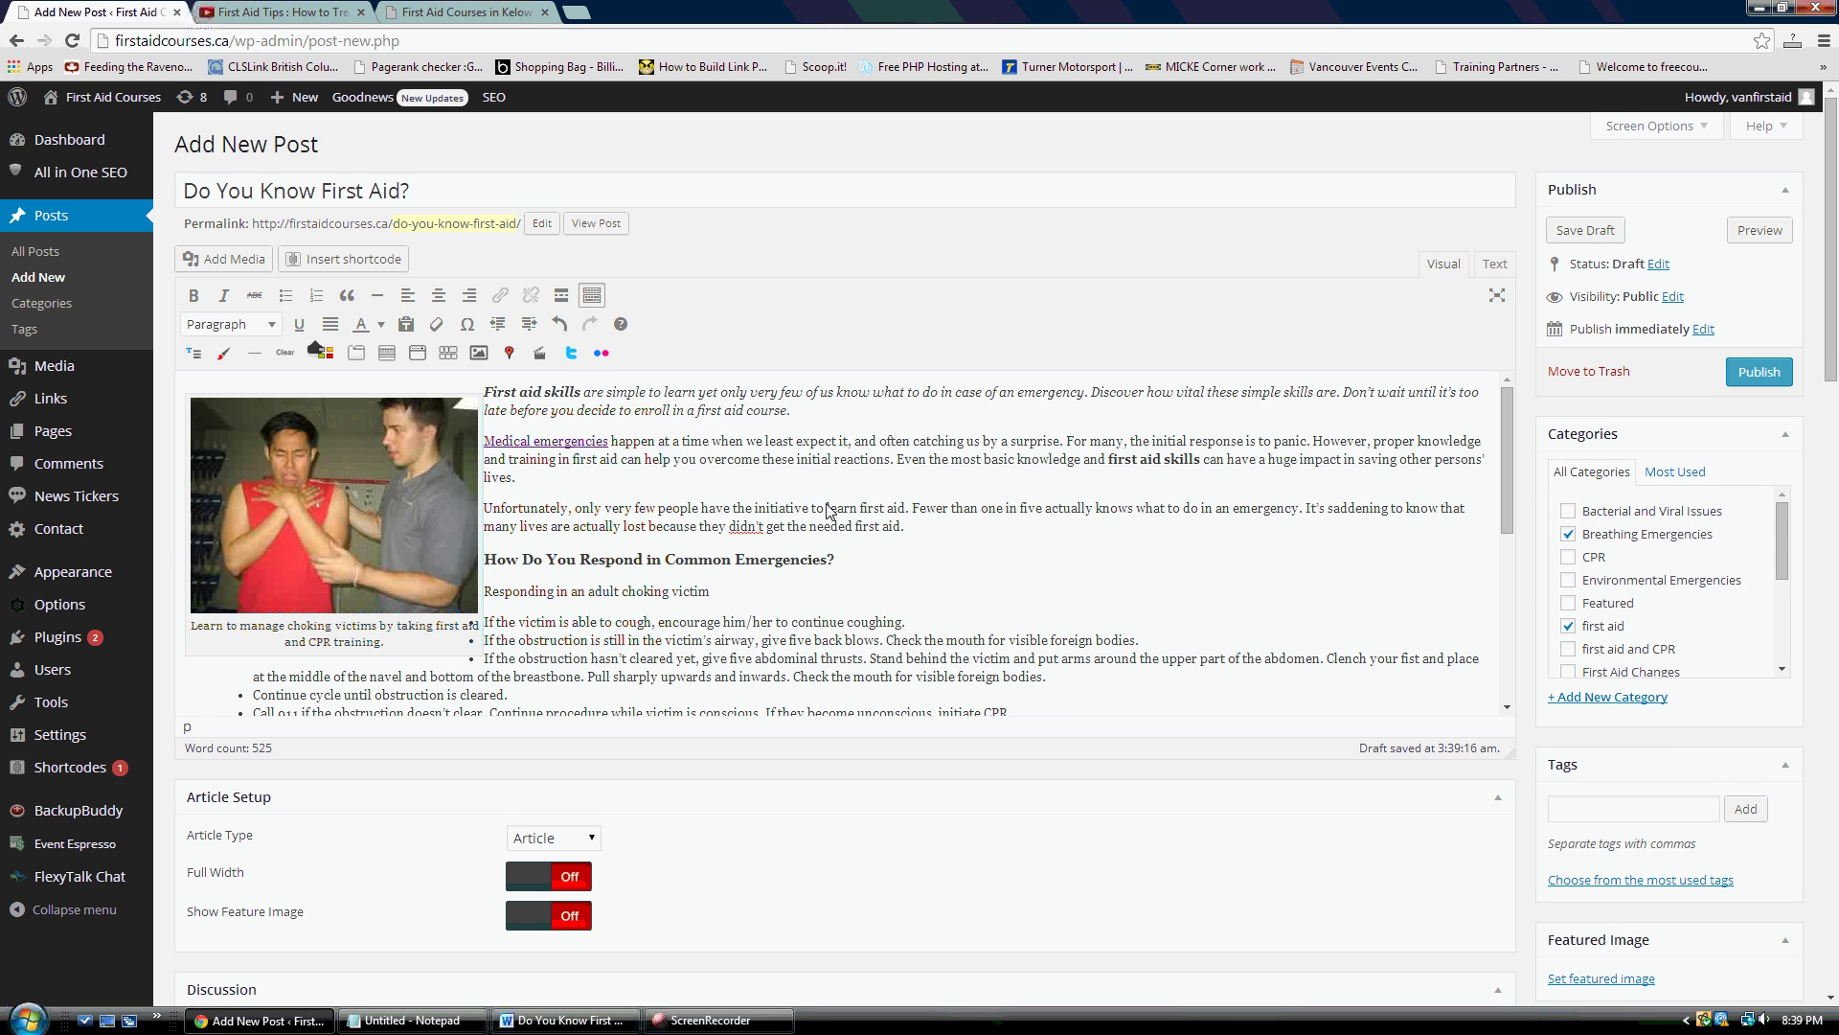
left_click_drag(827, 509, 908, 510)
left_click(502, 297)
key("ctrl+v")
key("Tab")
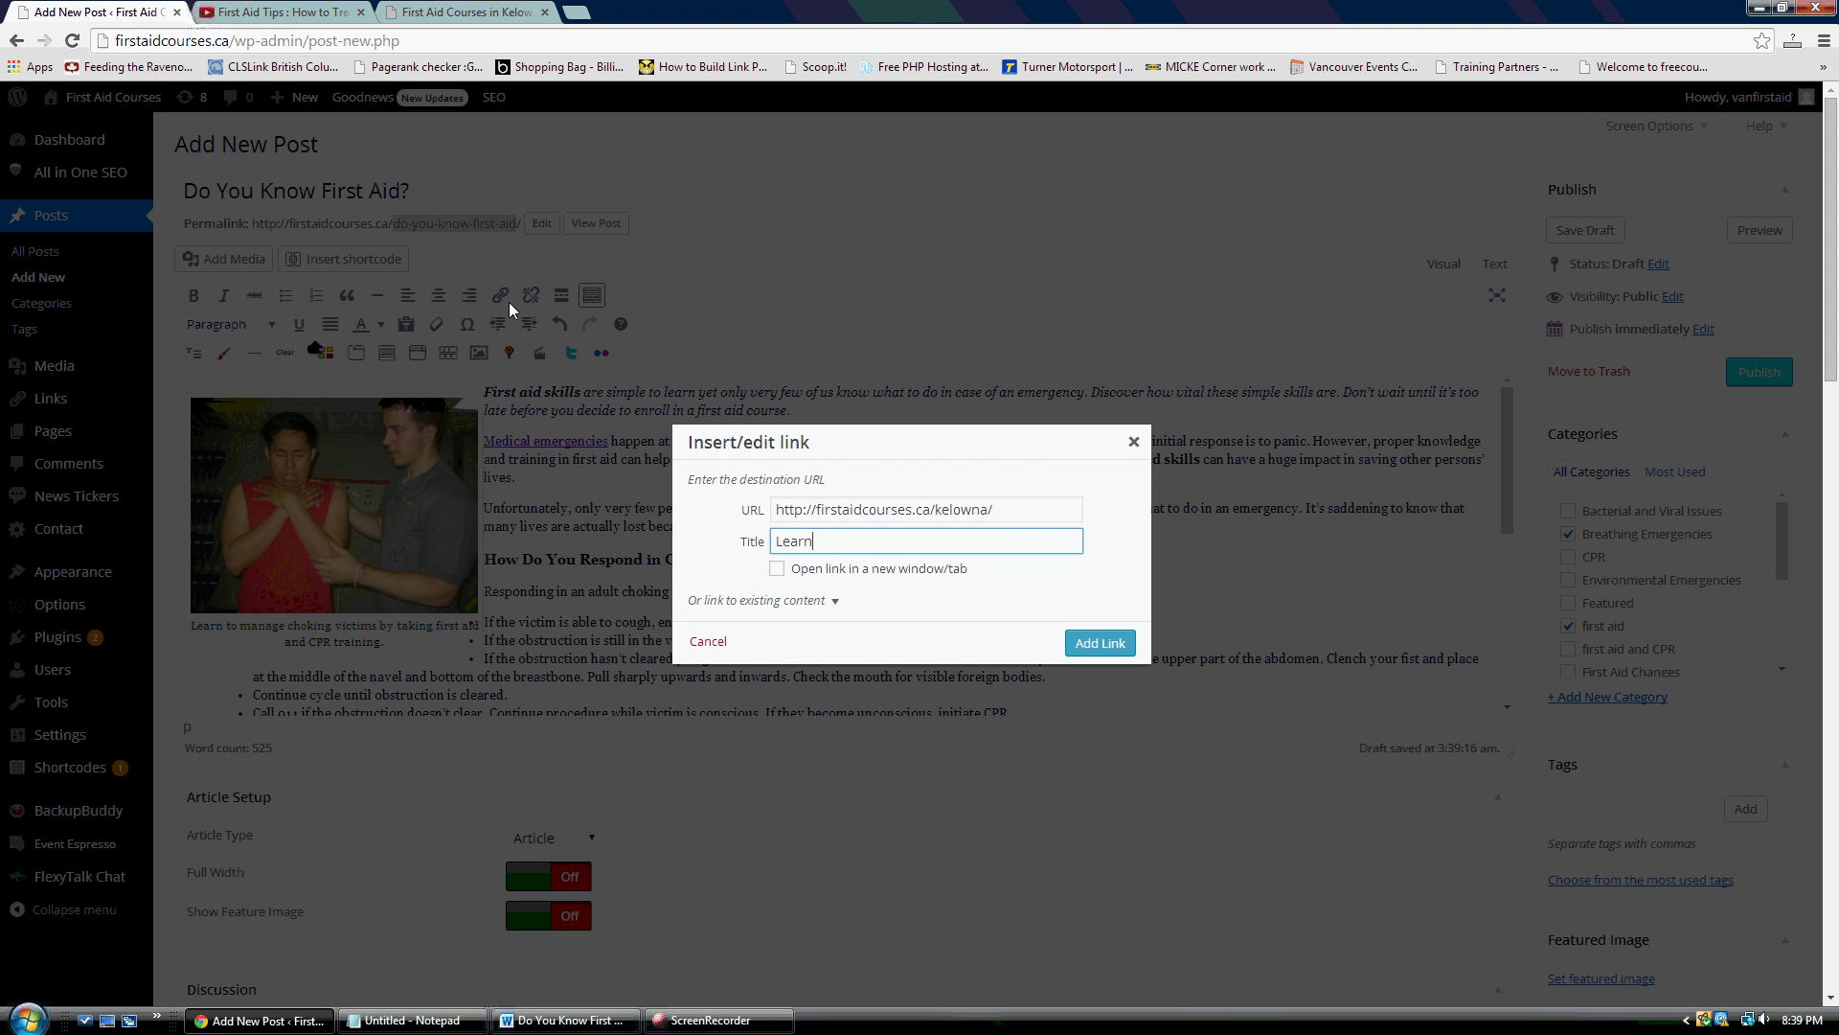
key("Return")
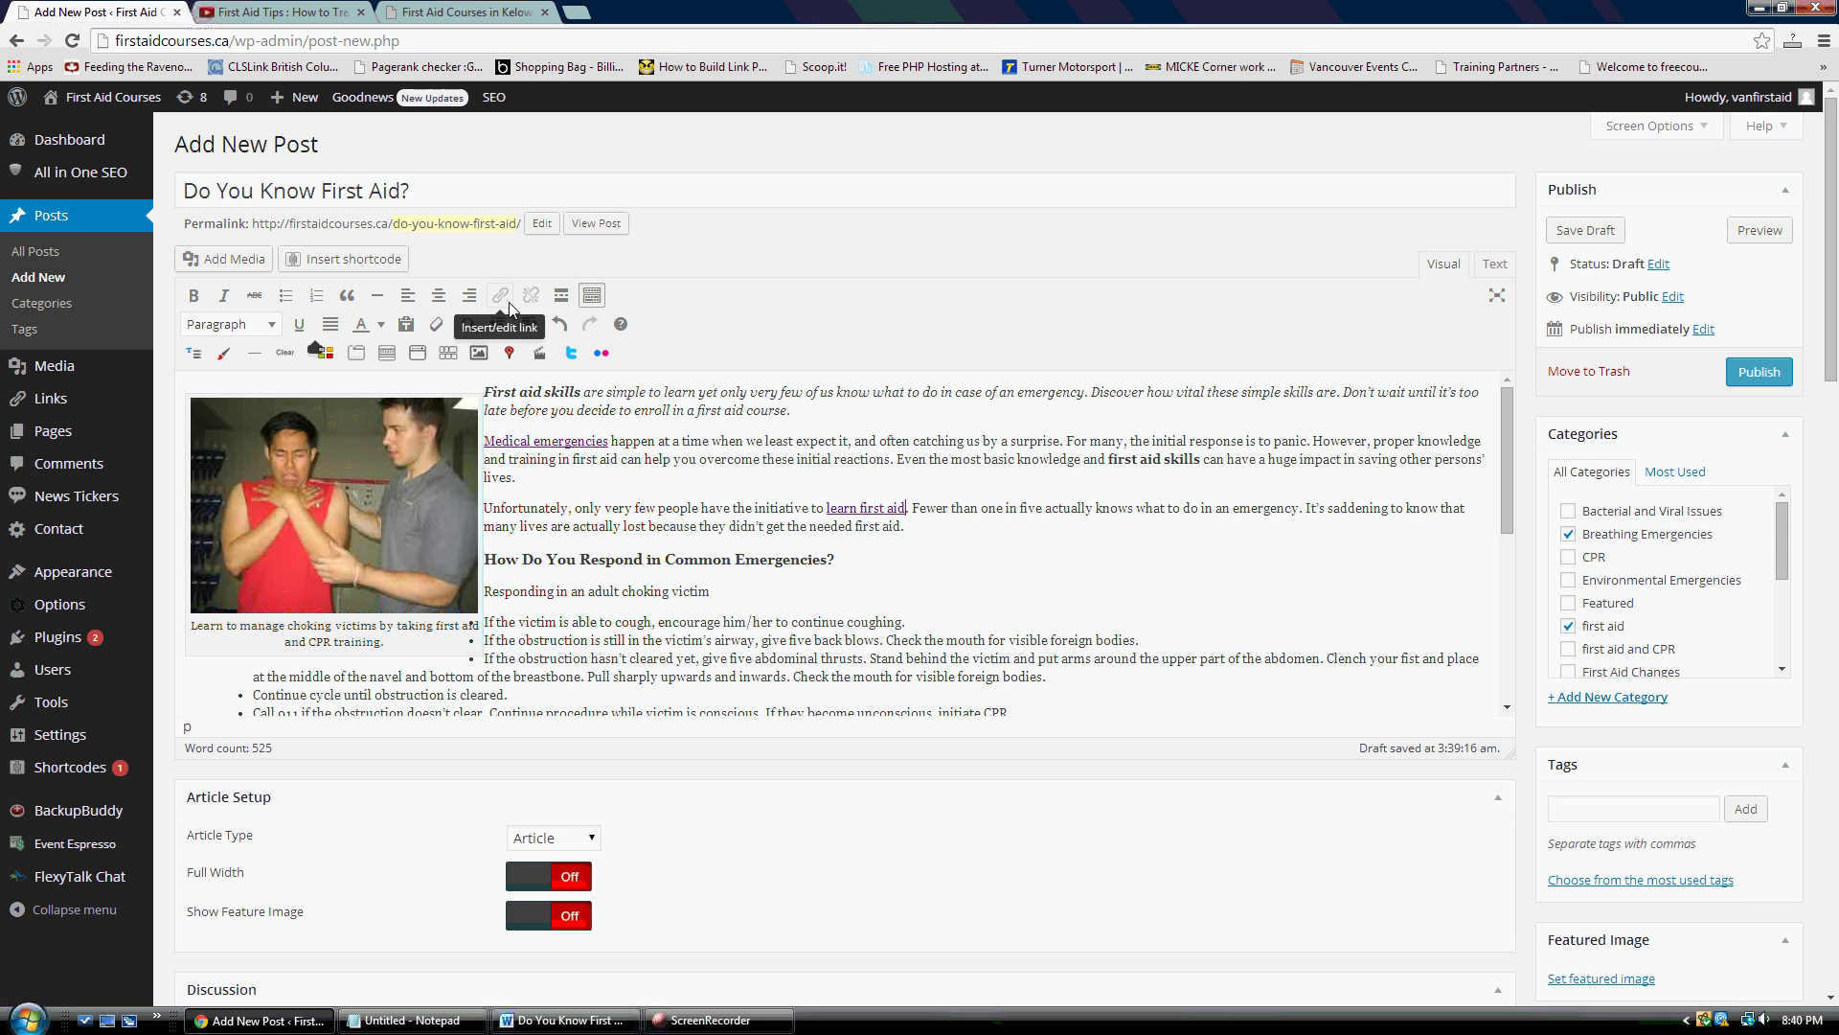
scroll(651, 479, "down", 3)
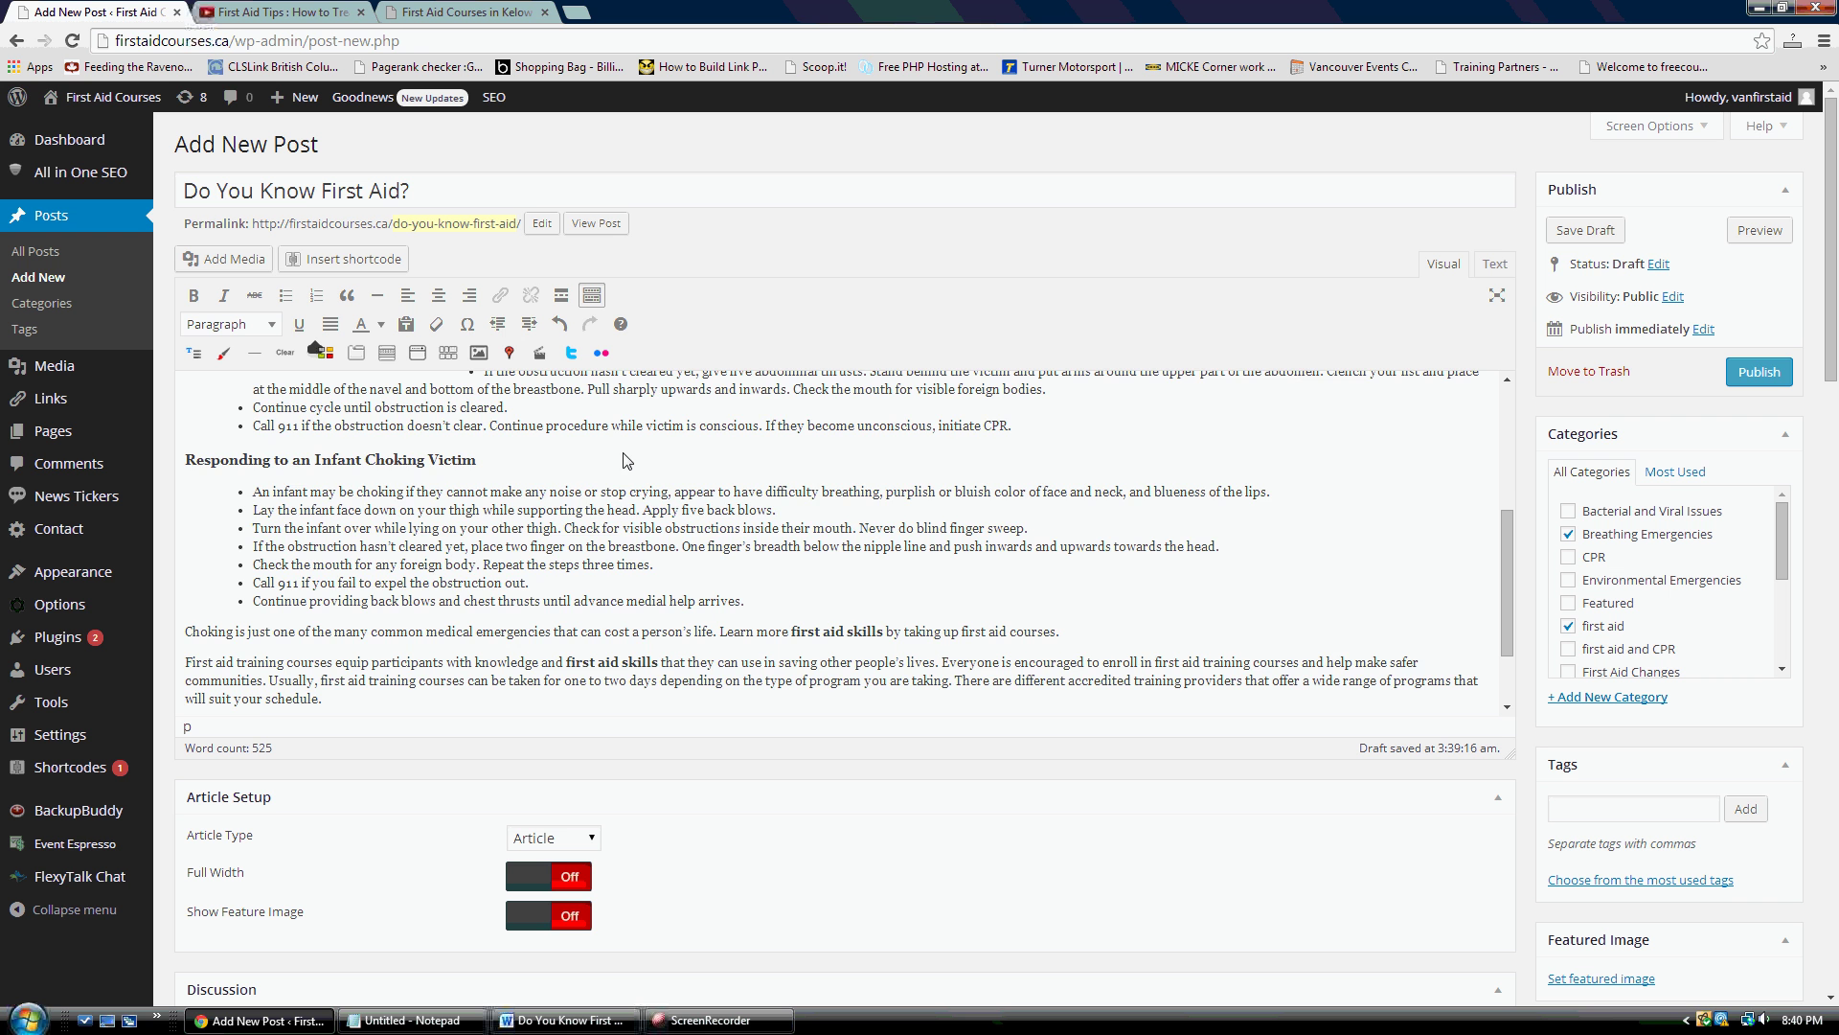
Look through the post's body text for another phrase that could carry a link
scroll(627, 461, "up", 1)
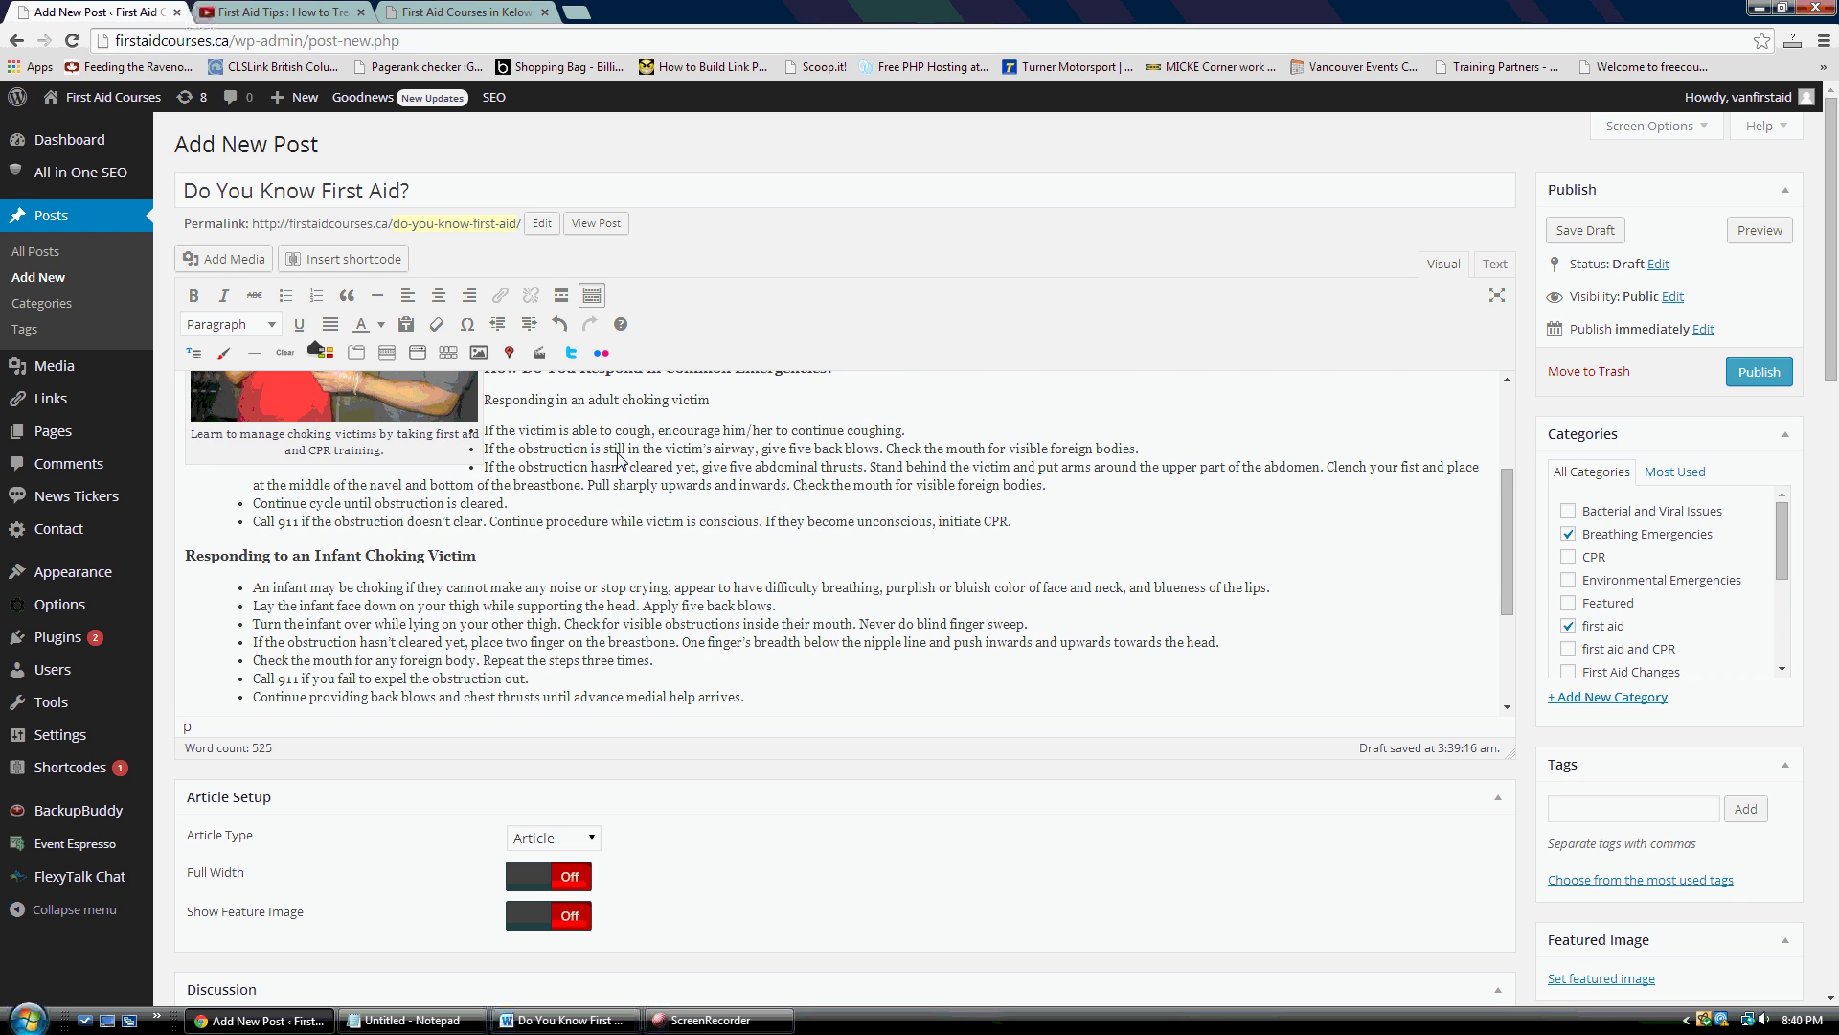
scroll(619, 461, "down", 1)
scroll(618, 460, "down", 1)
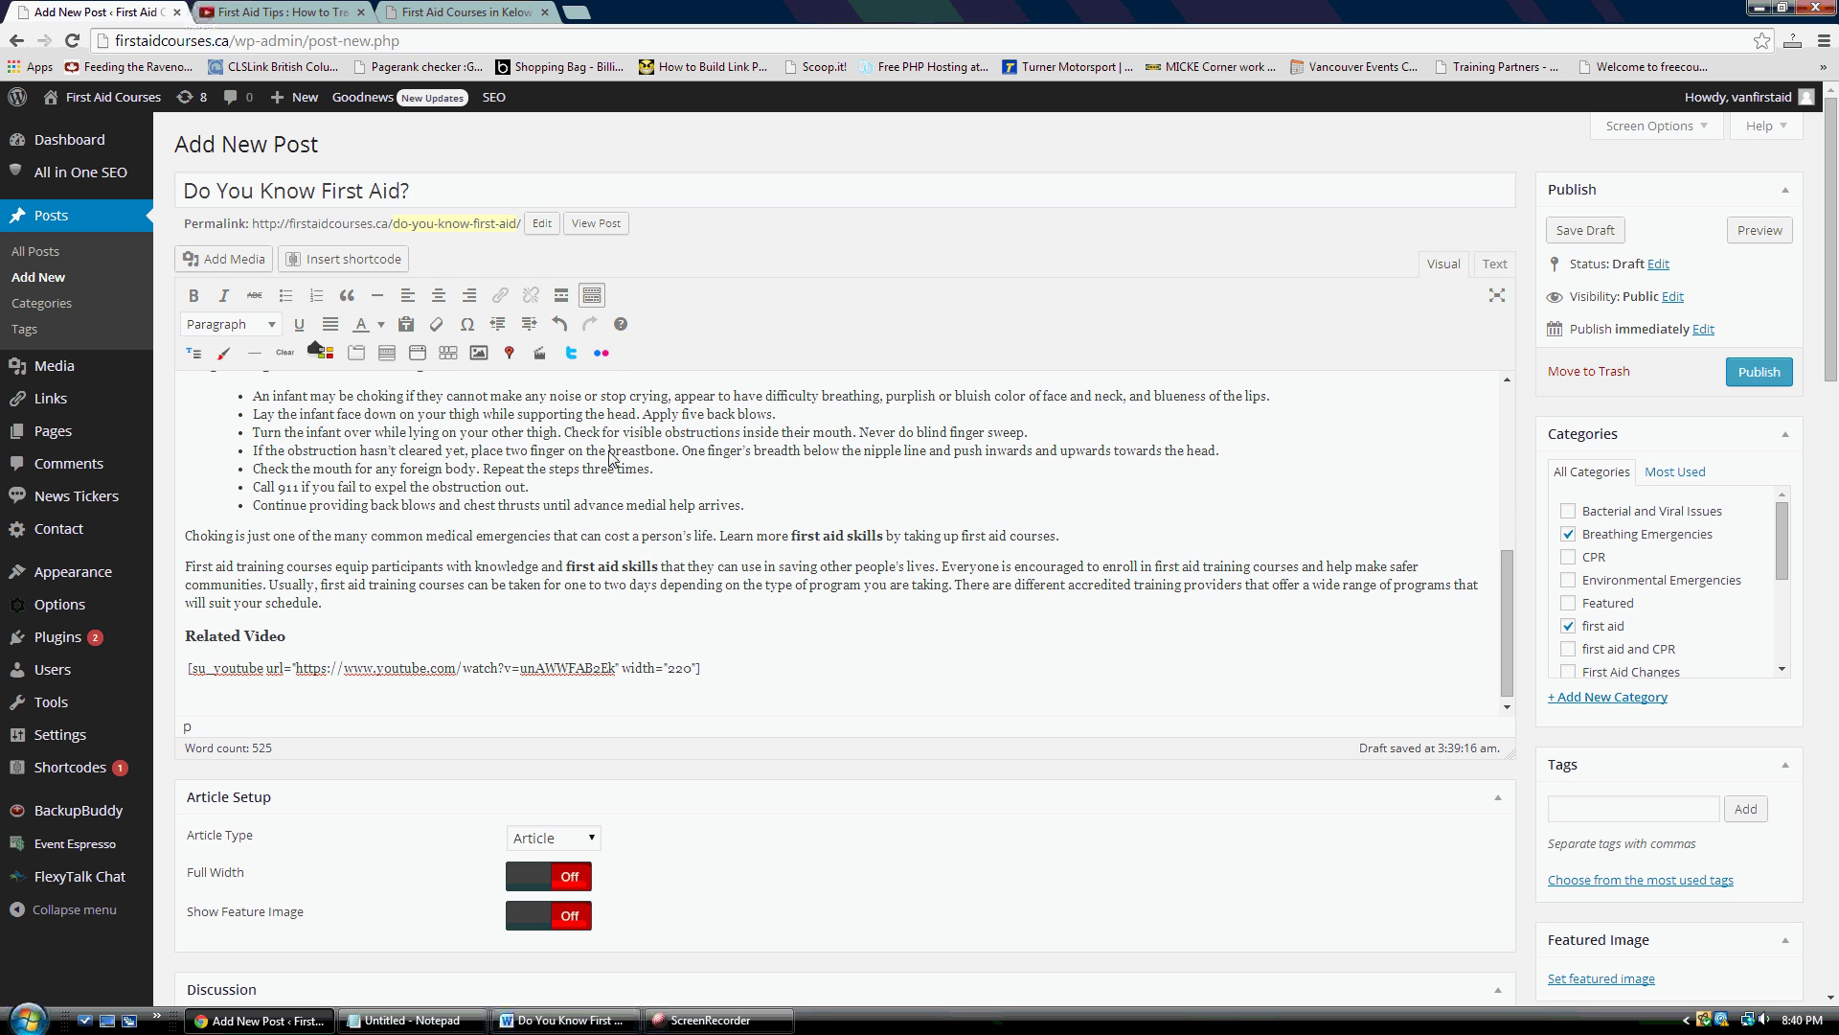
scroll(609, 457, "up", 3)
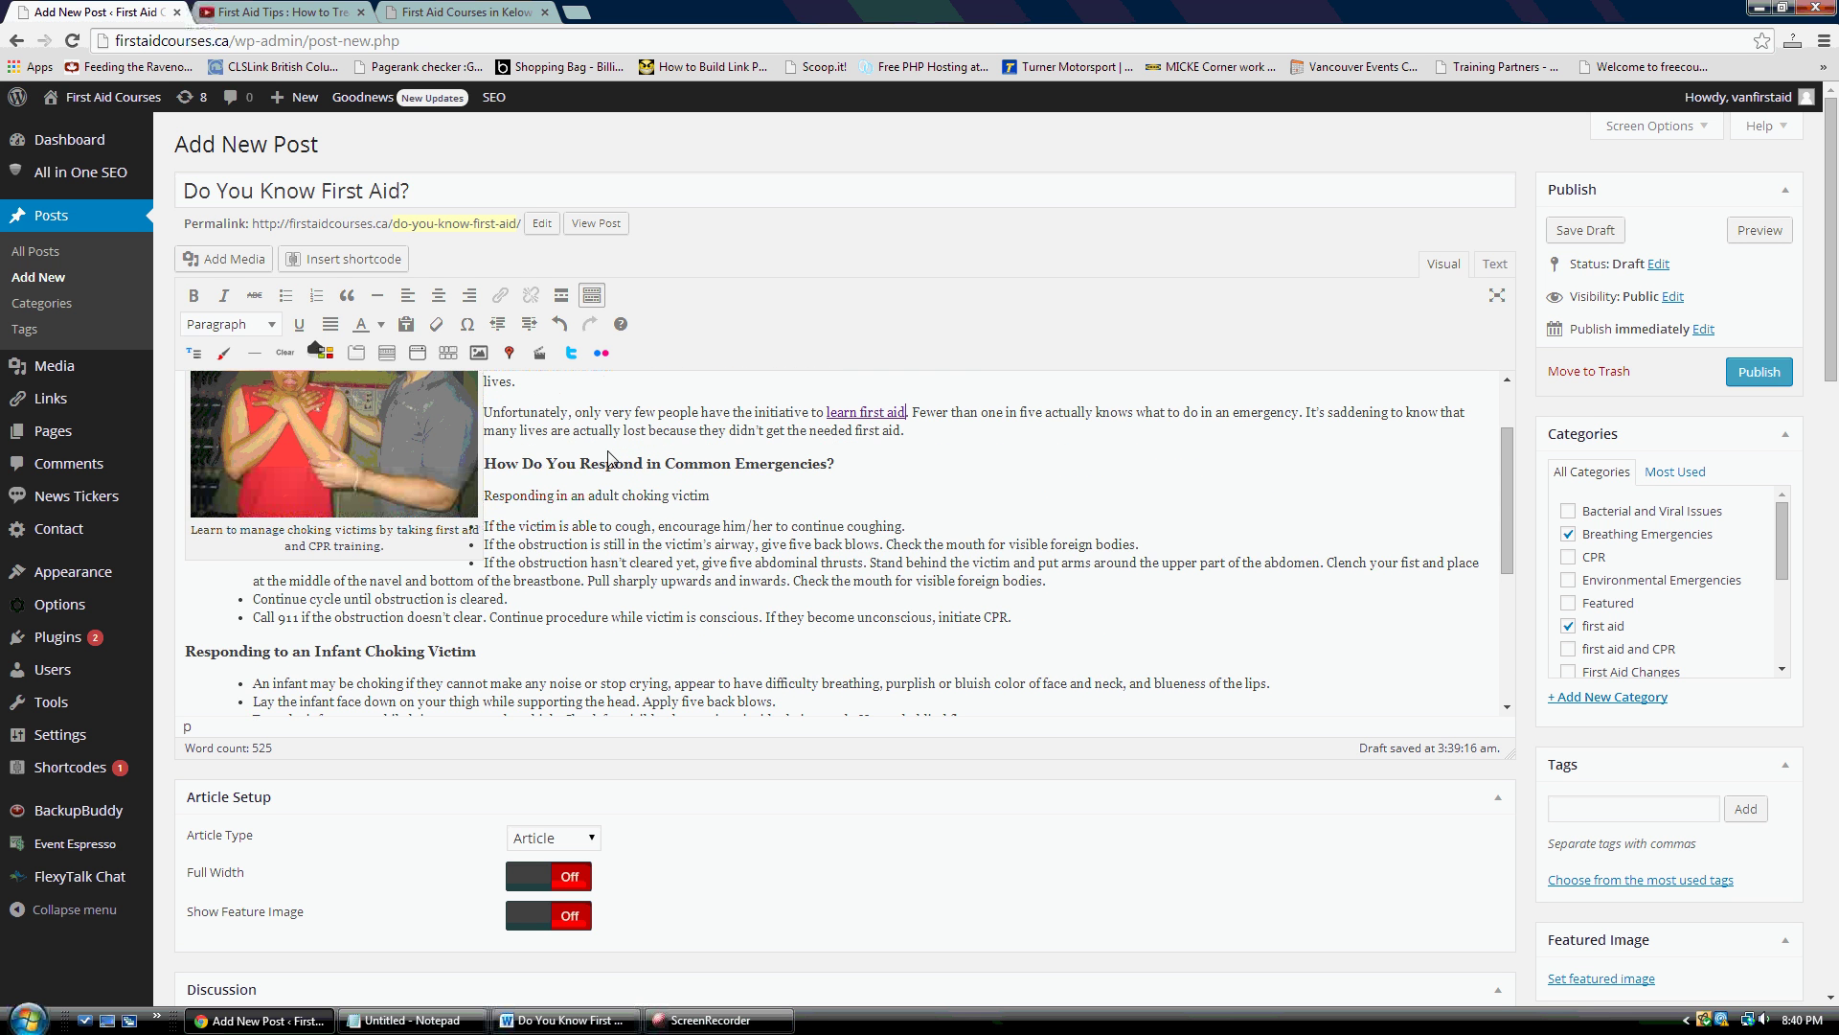
scroll(609, 458, "up", 1)
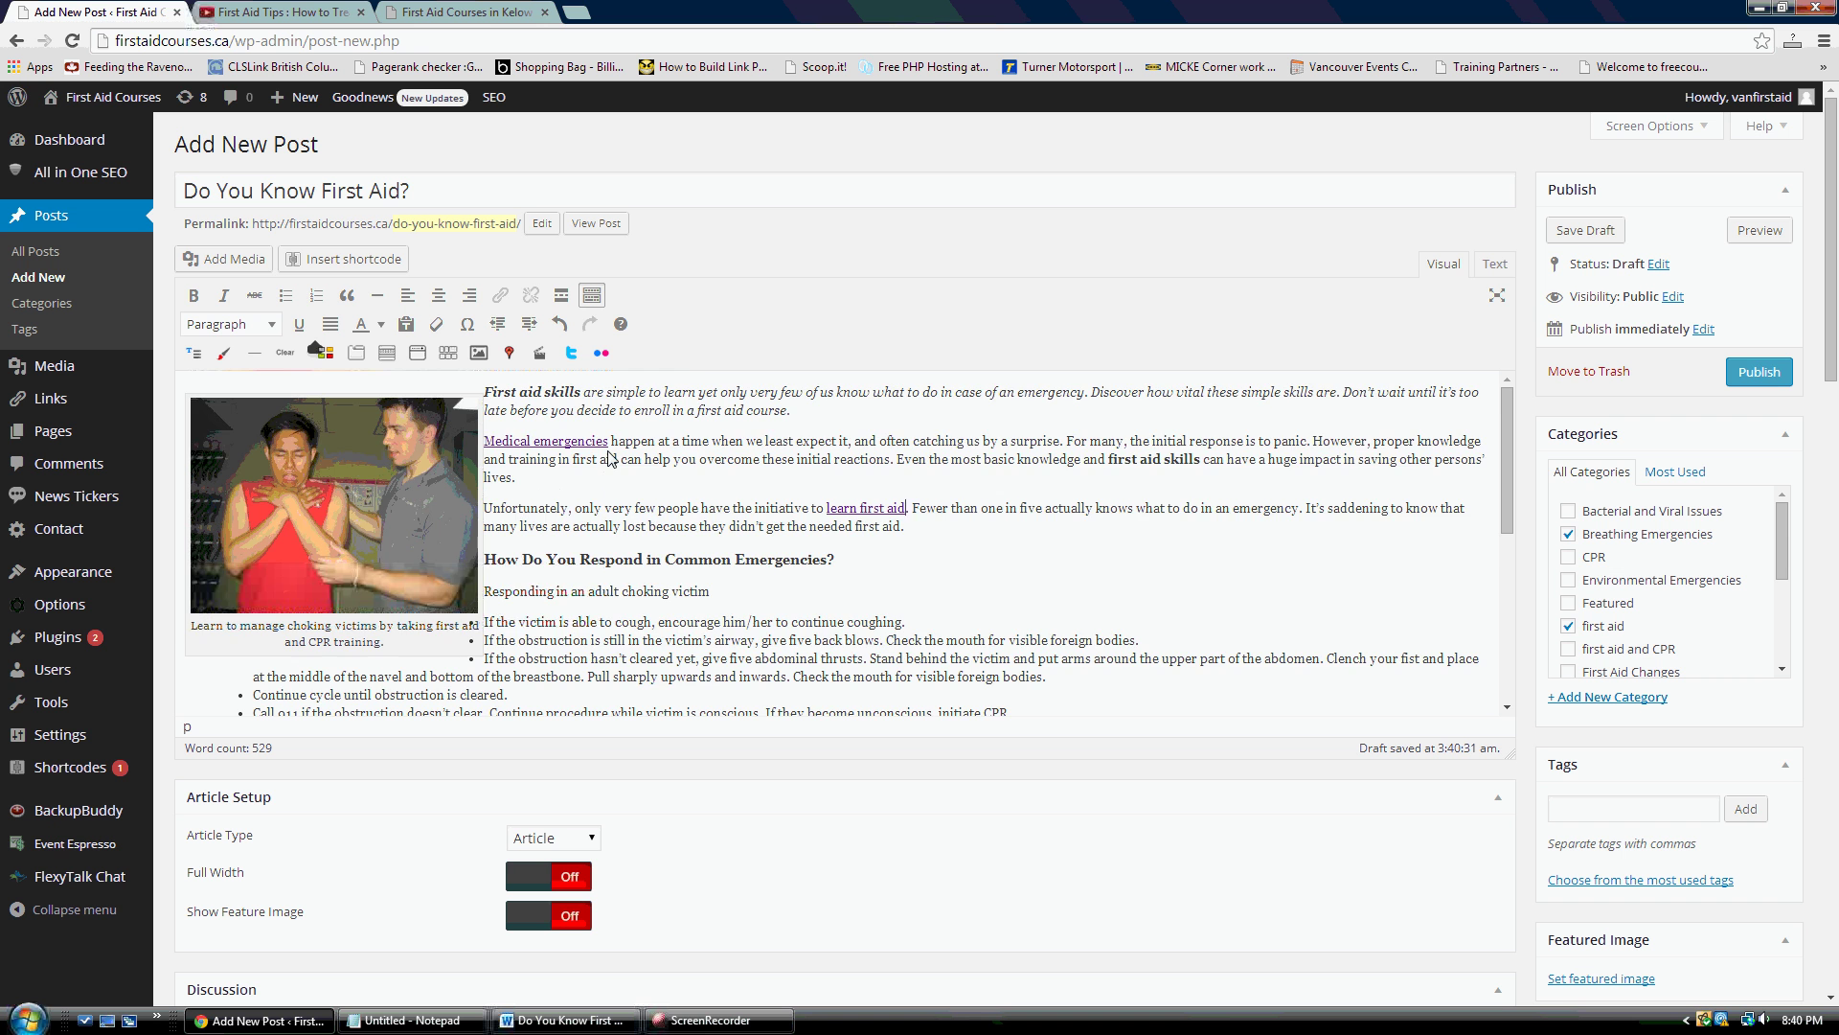
scroll(609, 458, "down", 1)
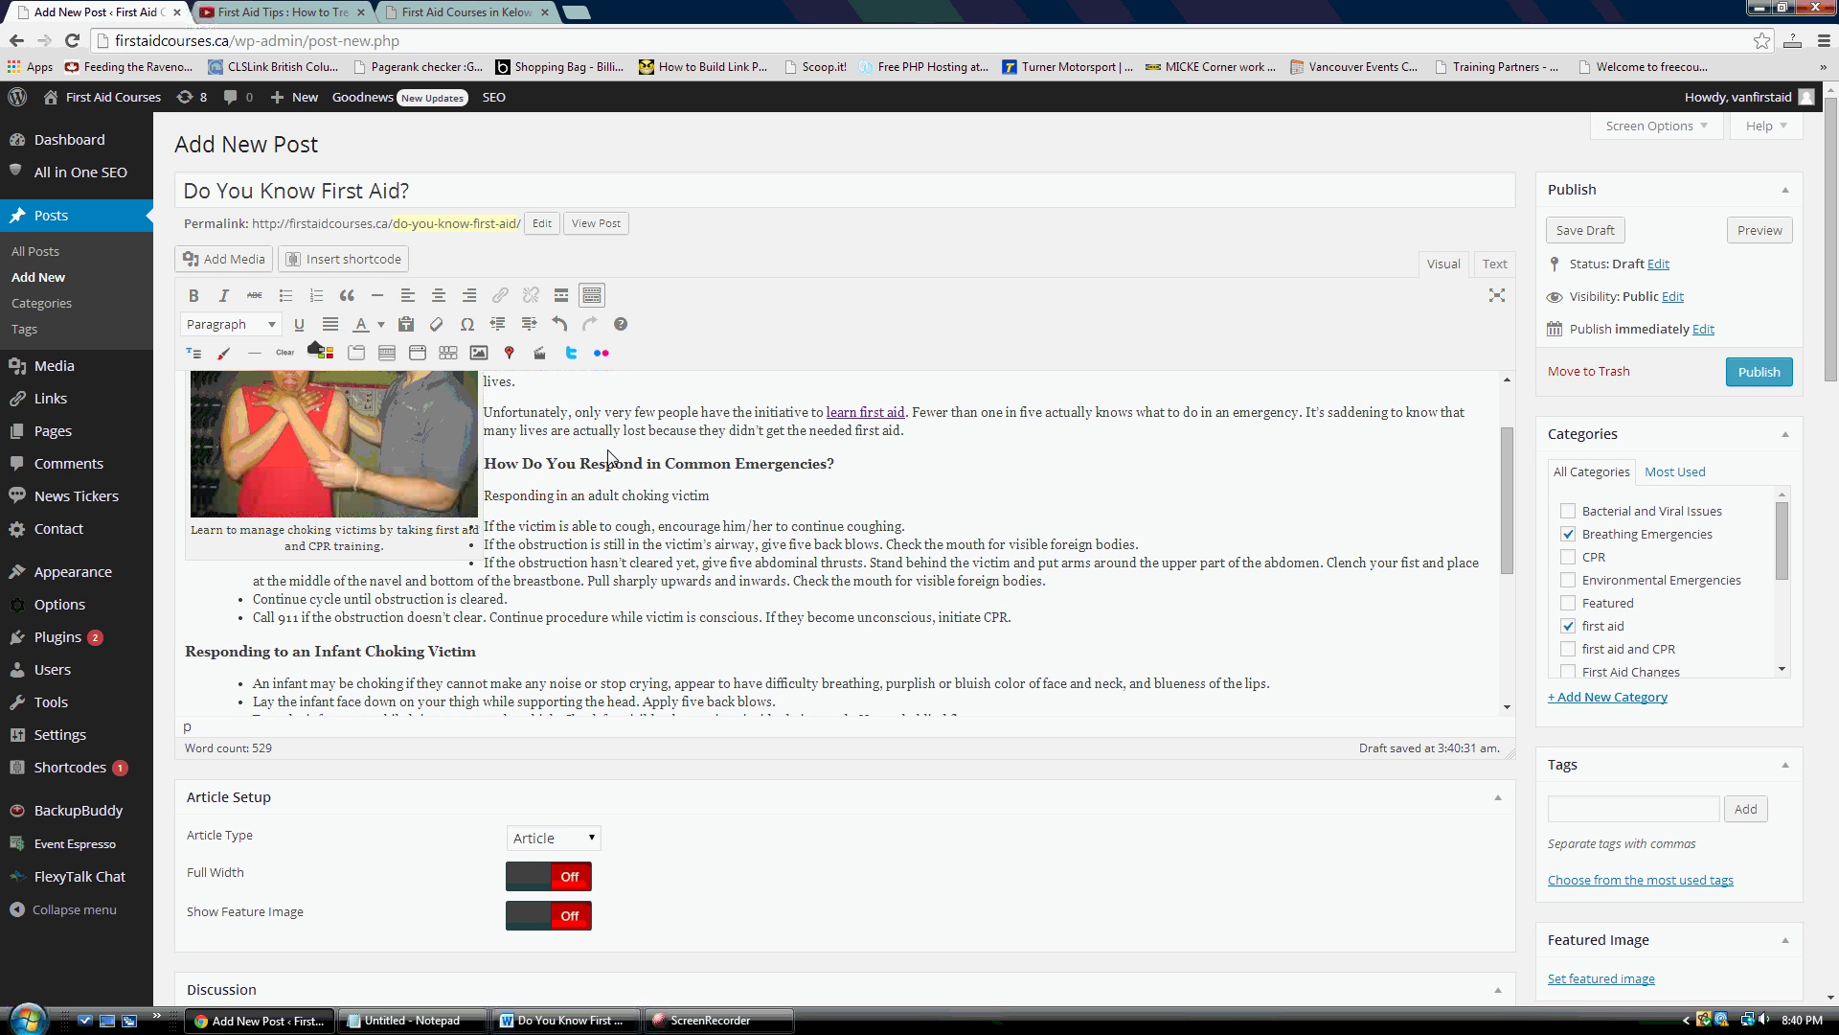
scroll(609, 457, "down", 1)
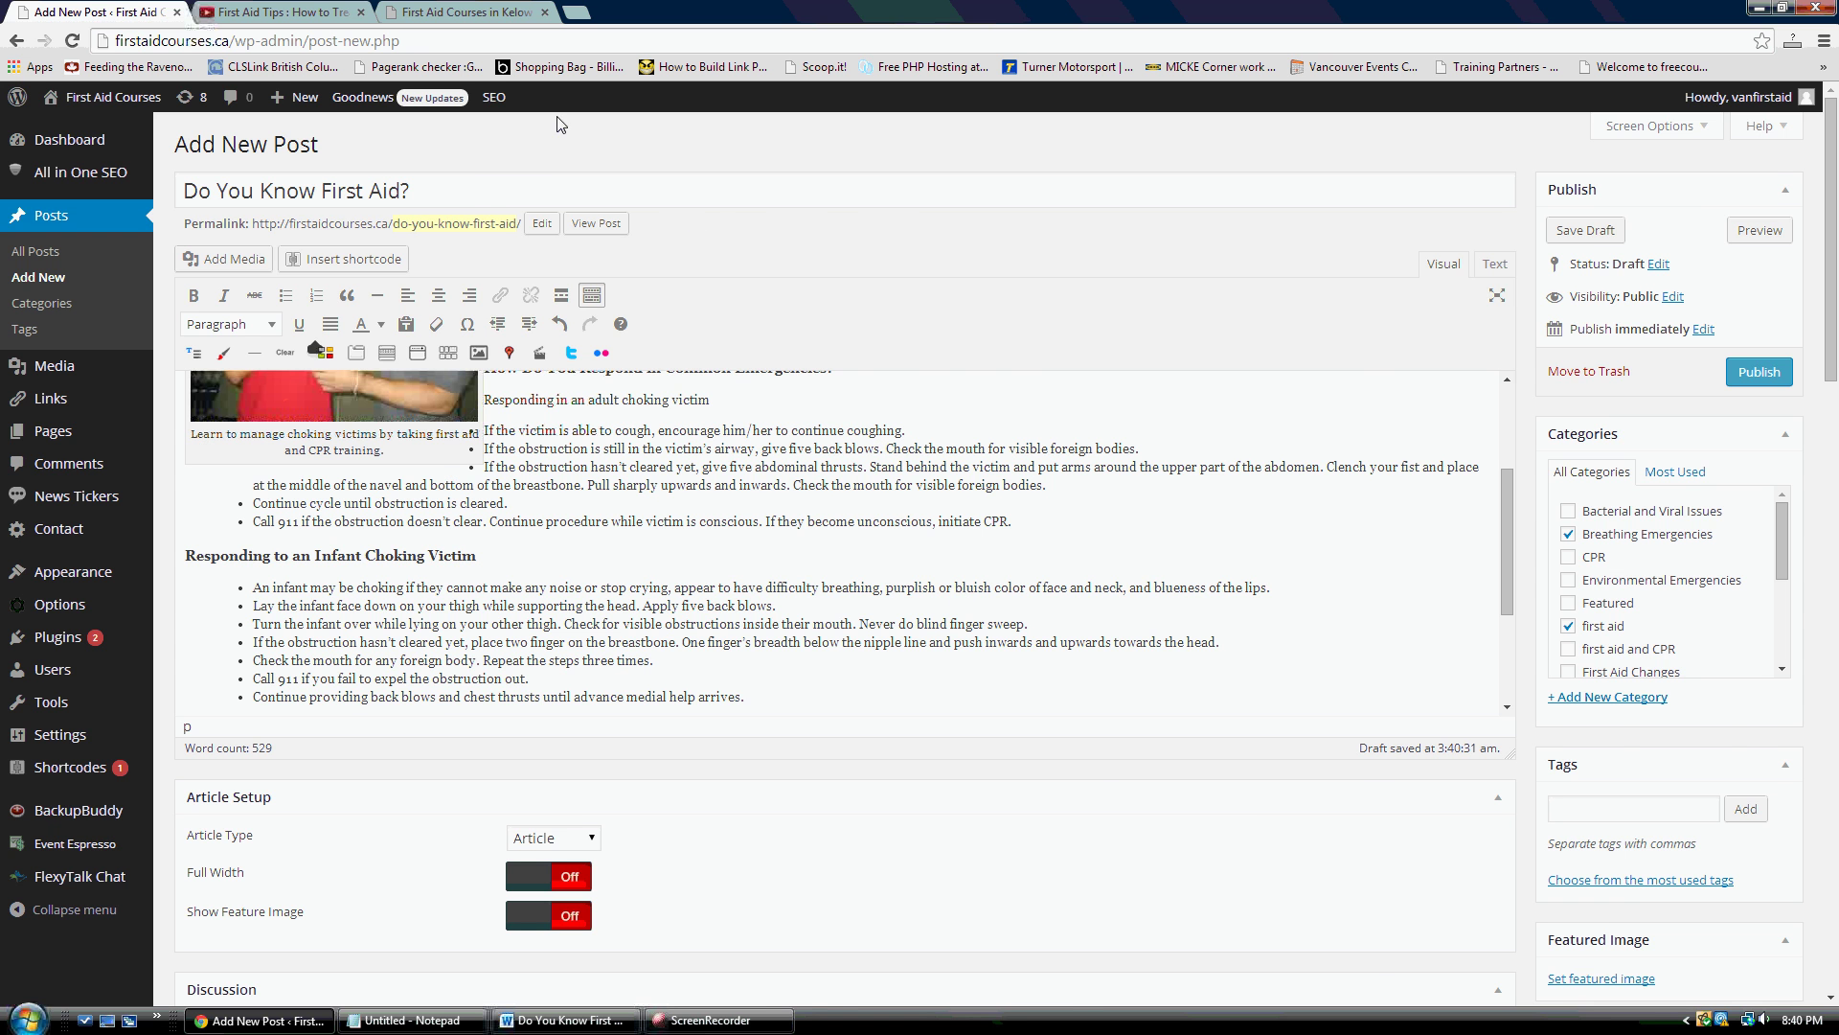
Search google.ca for "cyanosis" in a new browser tab
left_click(489, 12)
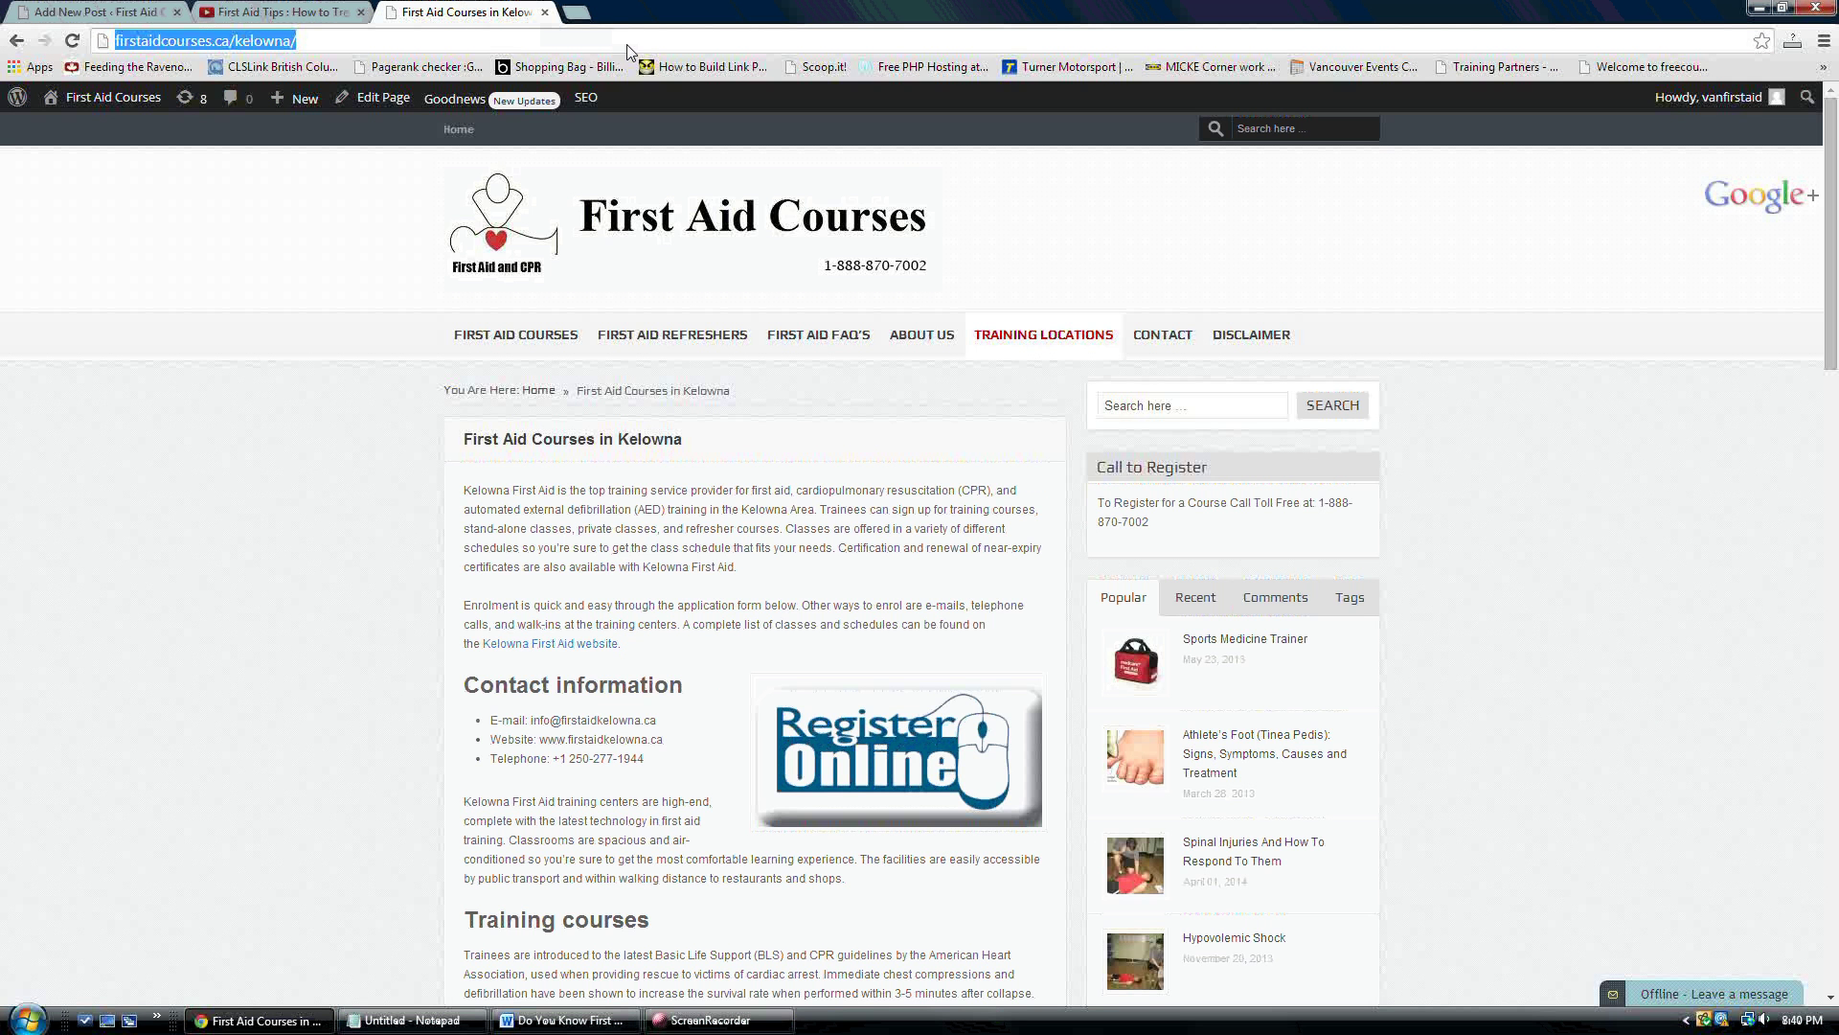
left_click(572, 12)
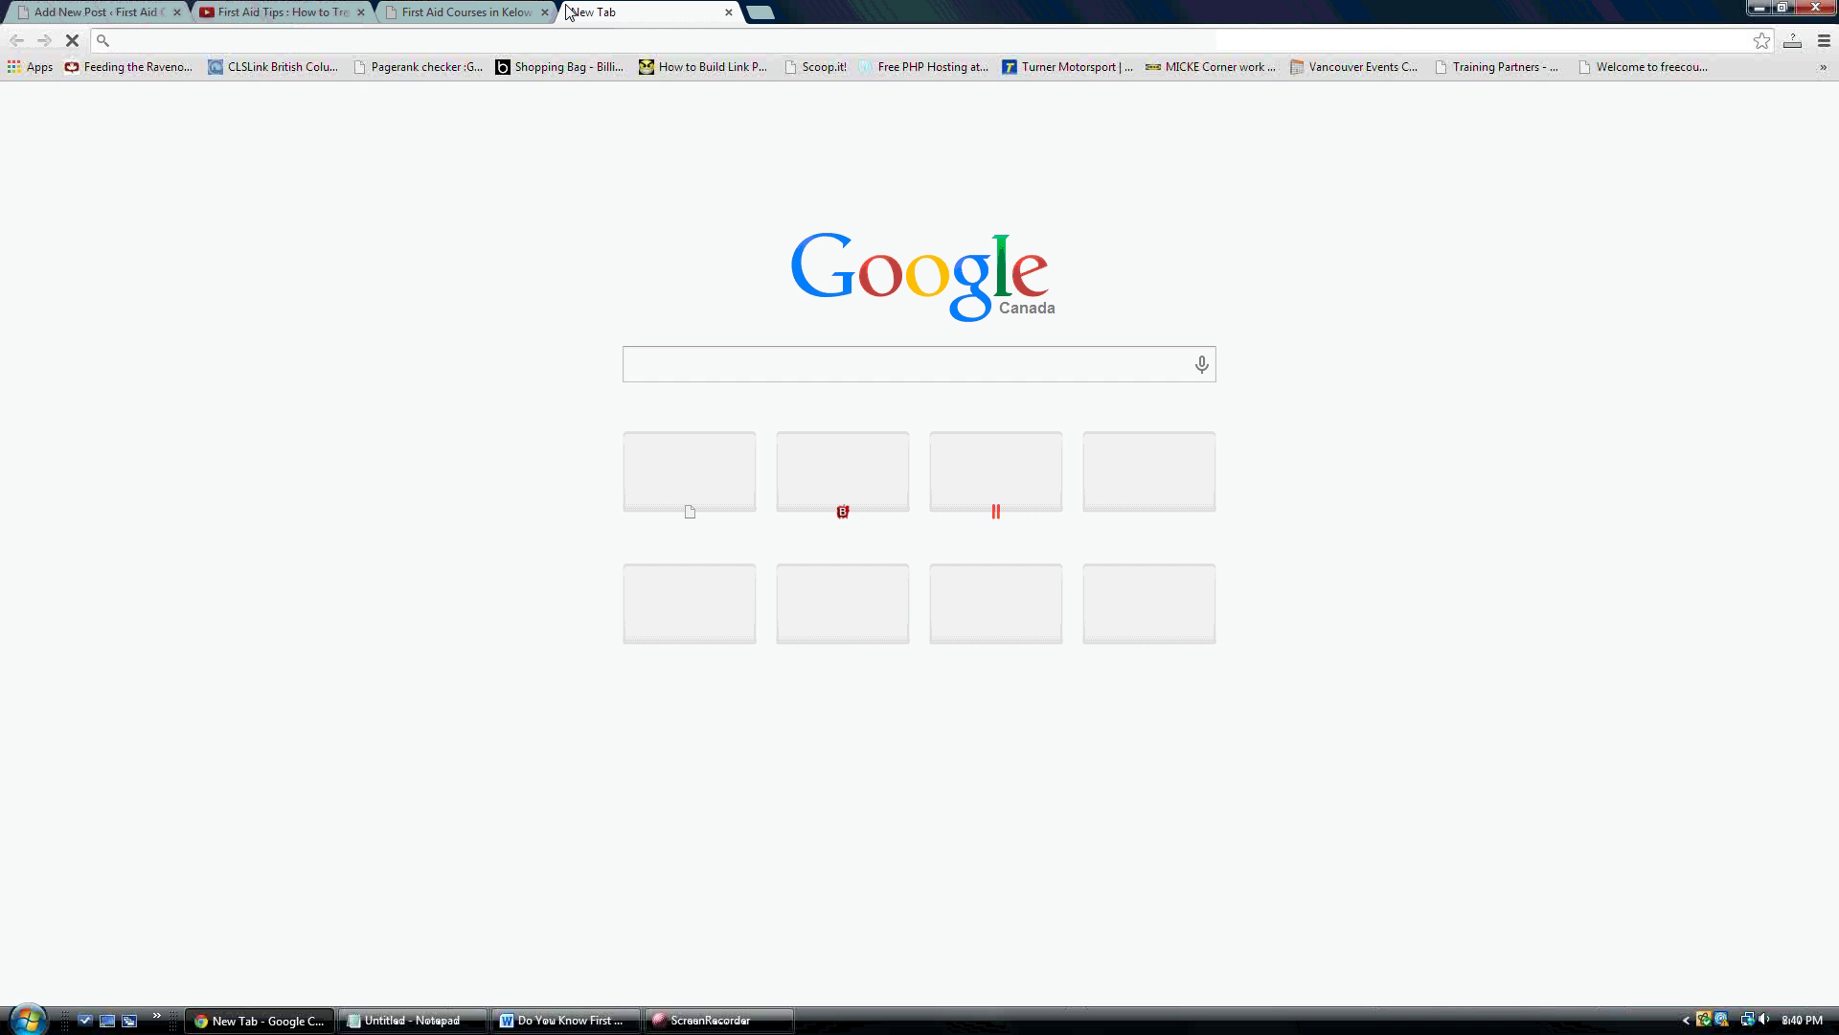
type("google.ca")
key("Return")
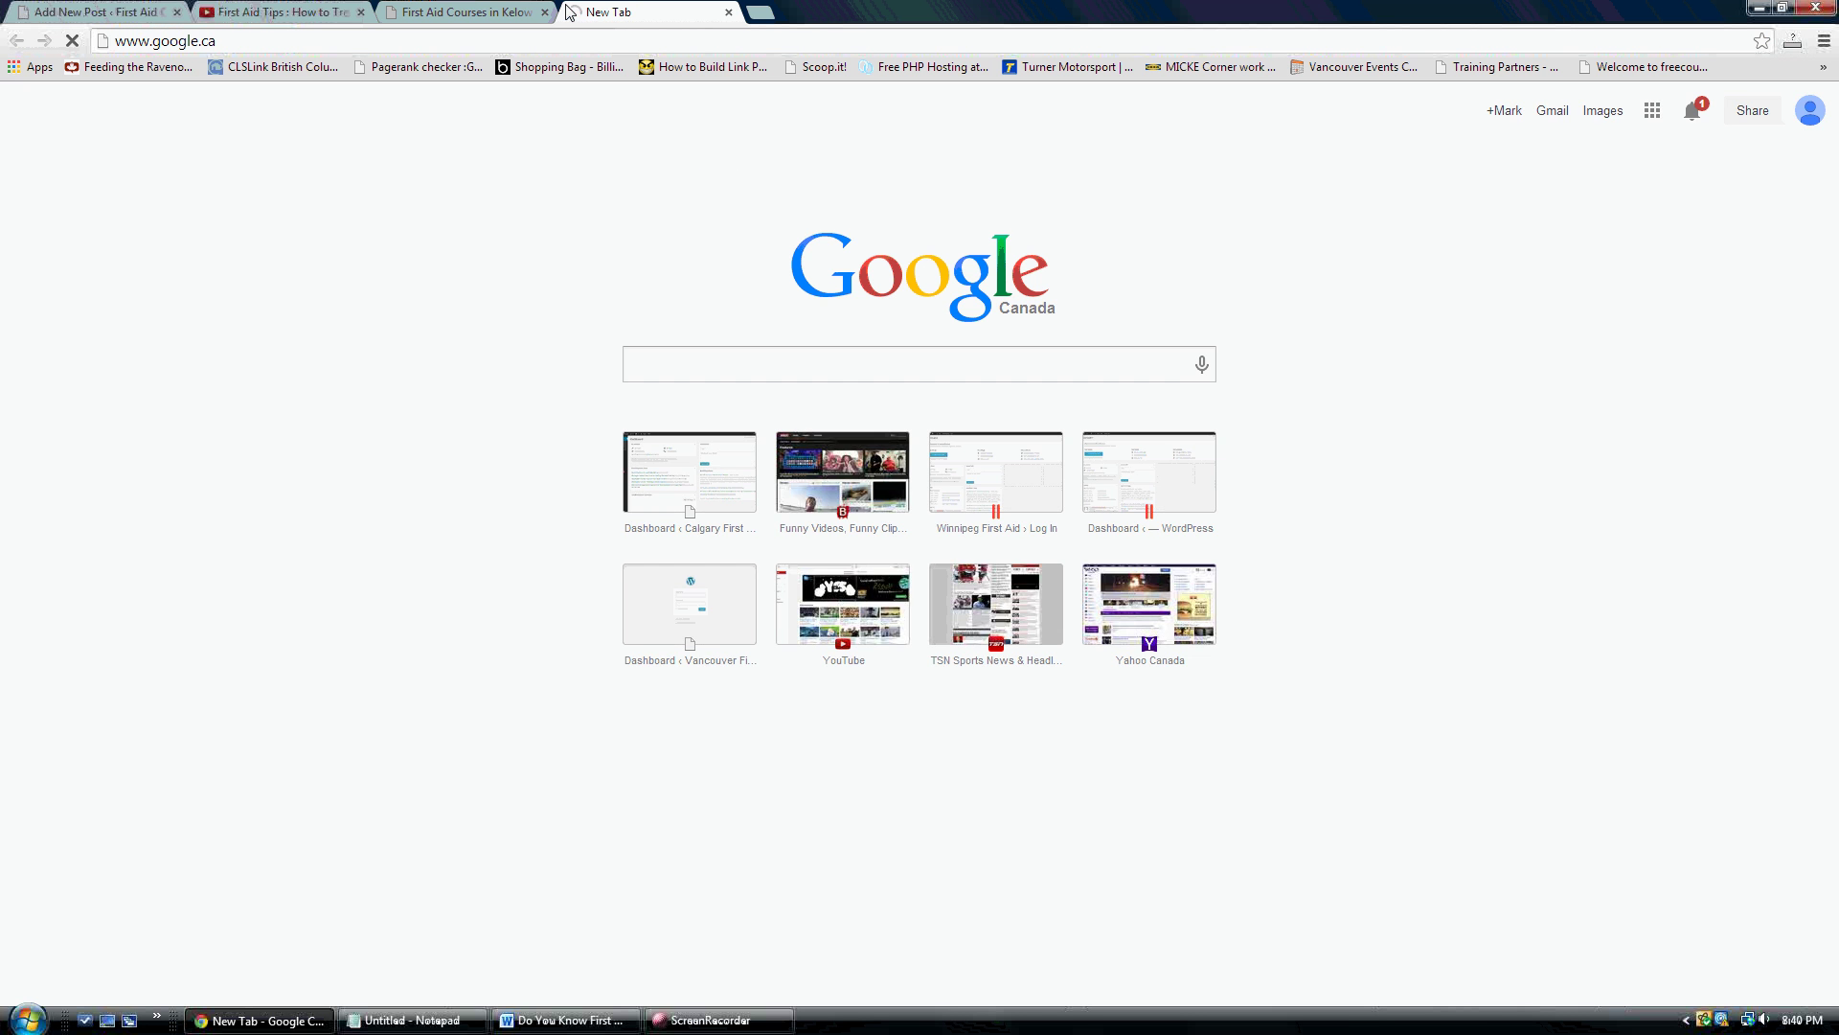
type("cyanosis")
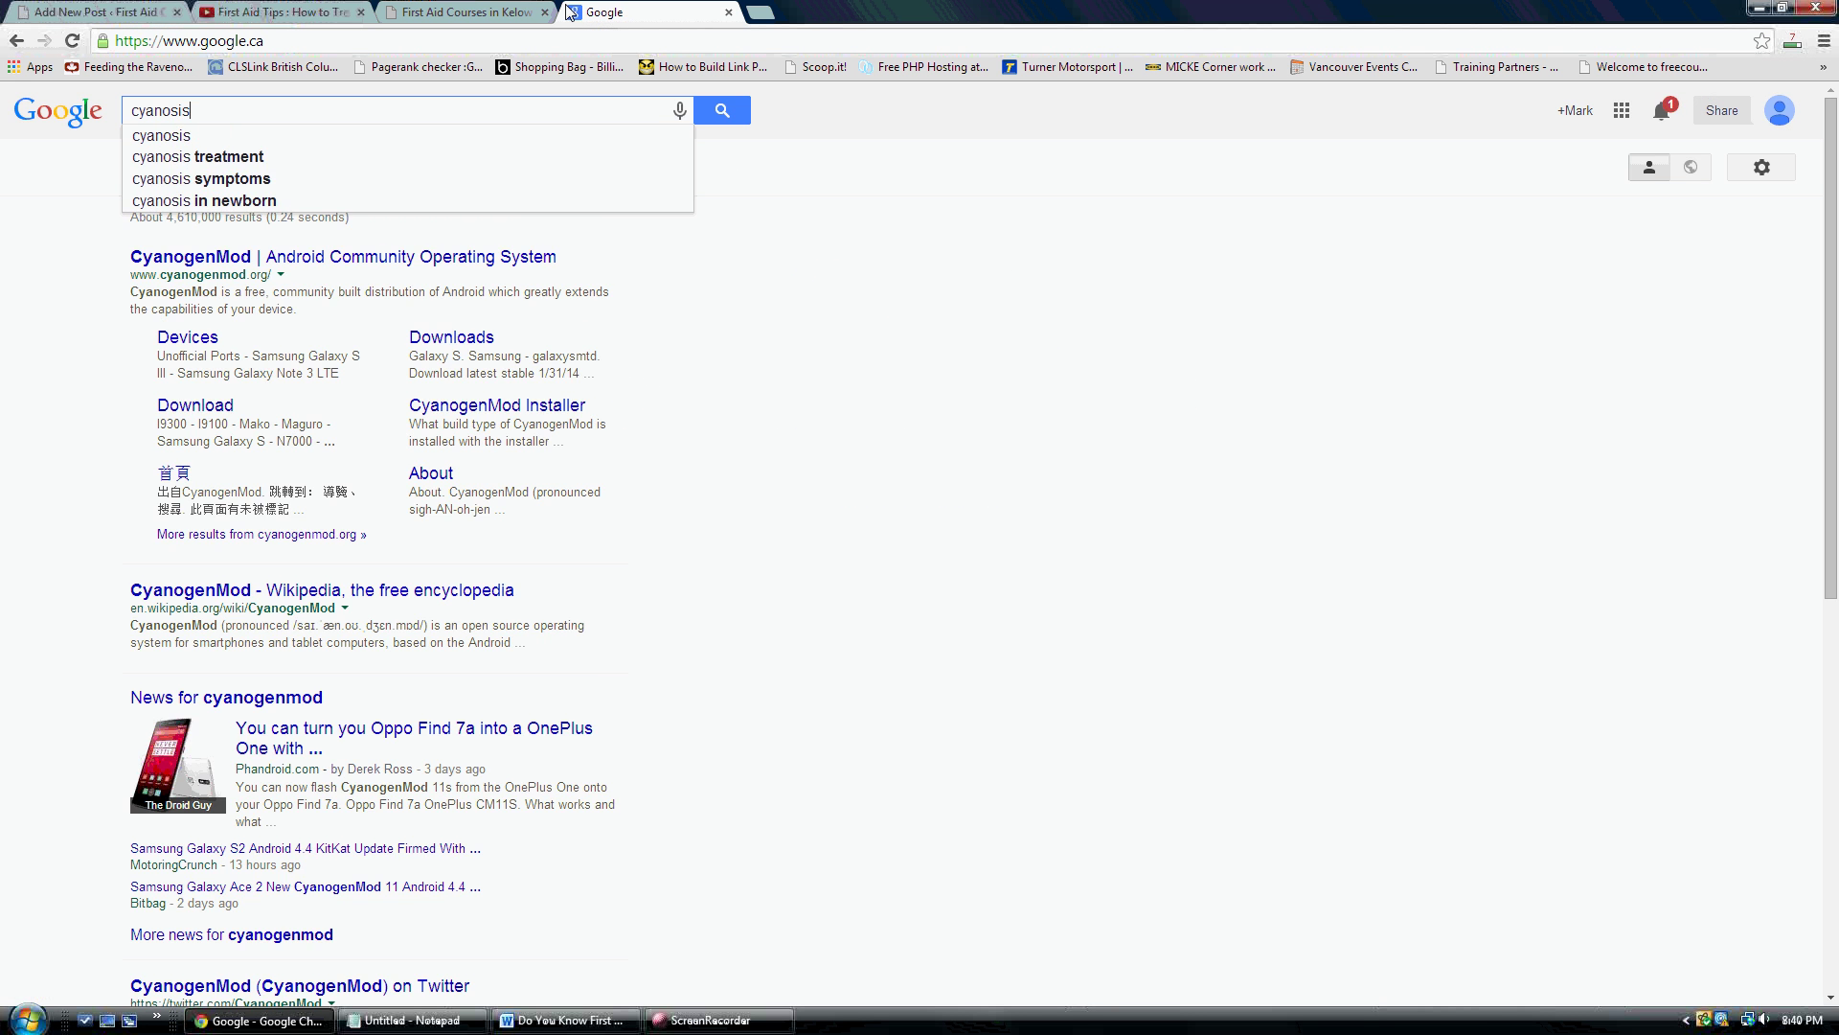
key("Return")
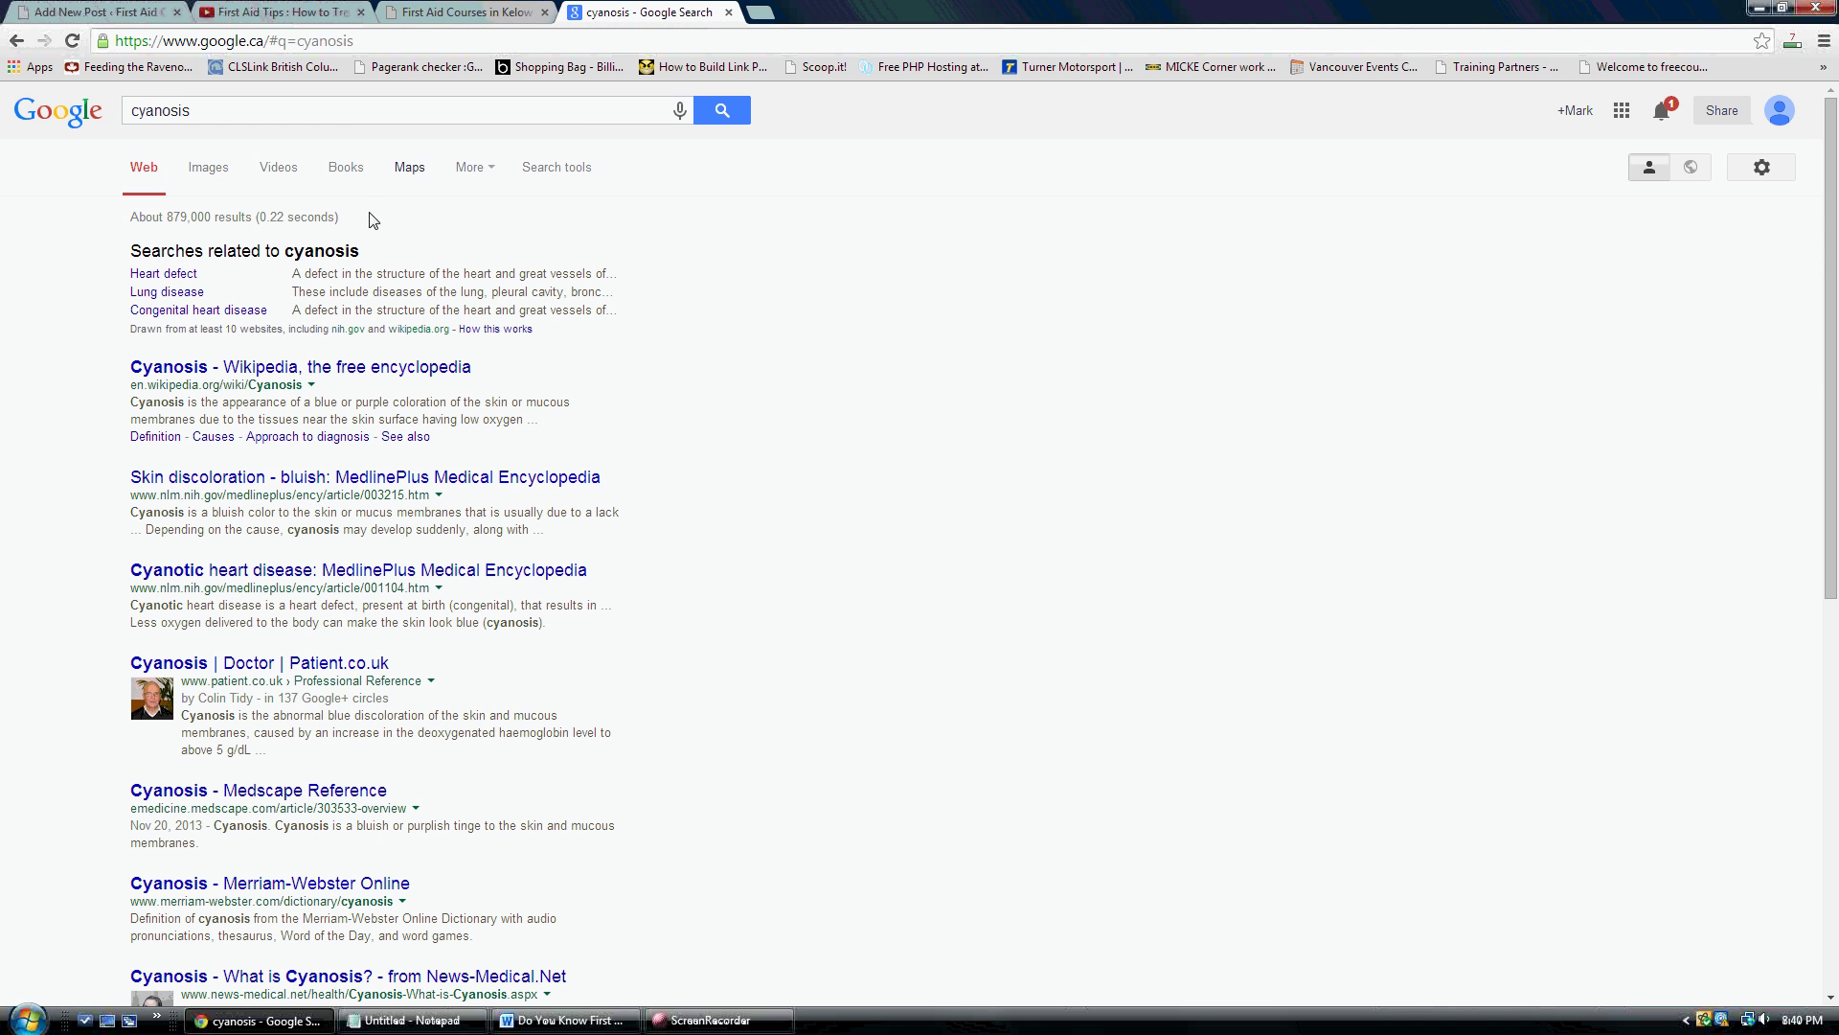
Open the MedlinePlus article "Skin discoloration - bluish" from the search results and copy its URL
left_click(278, 477)
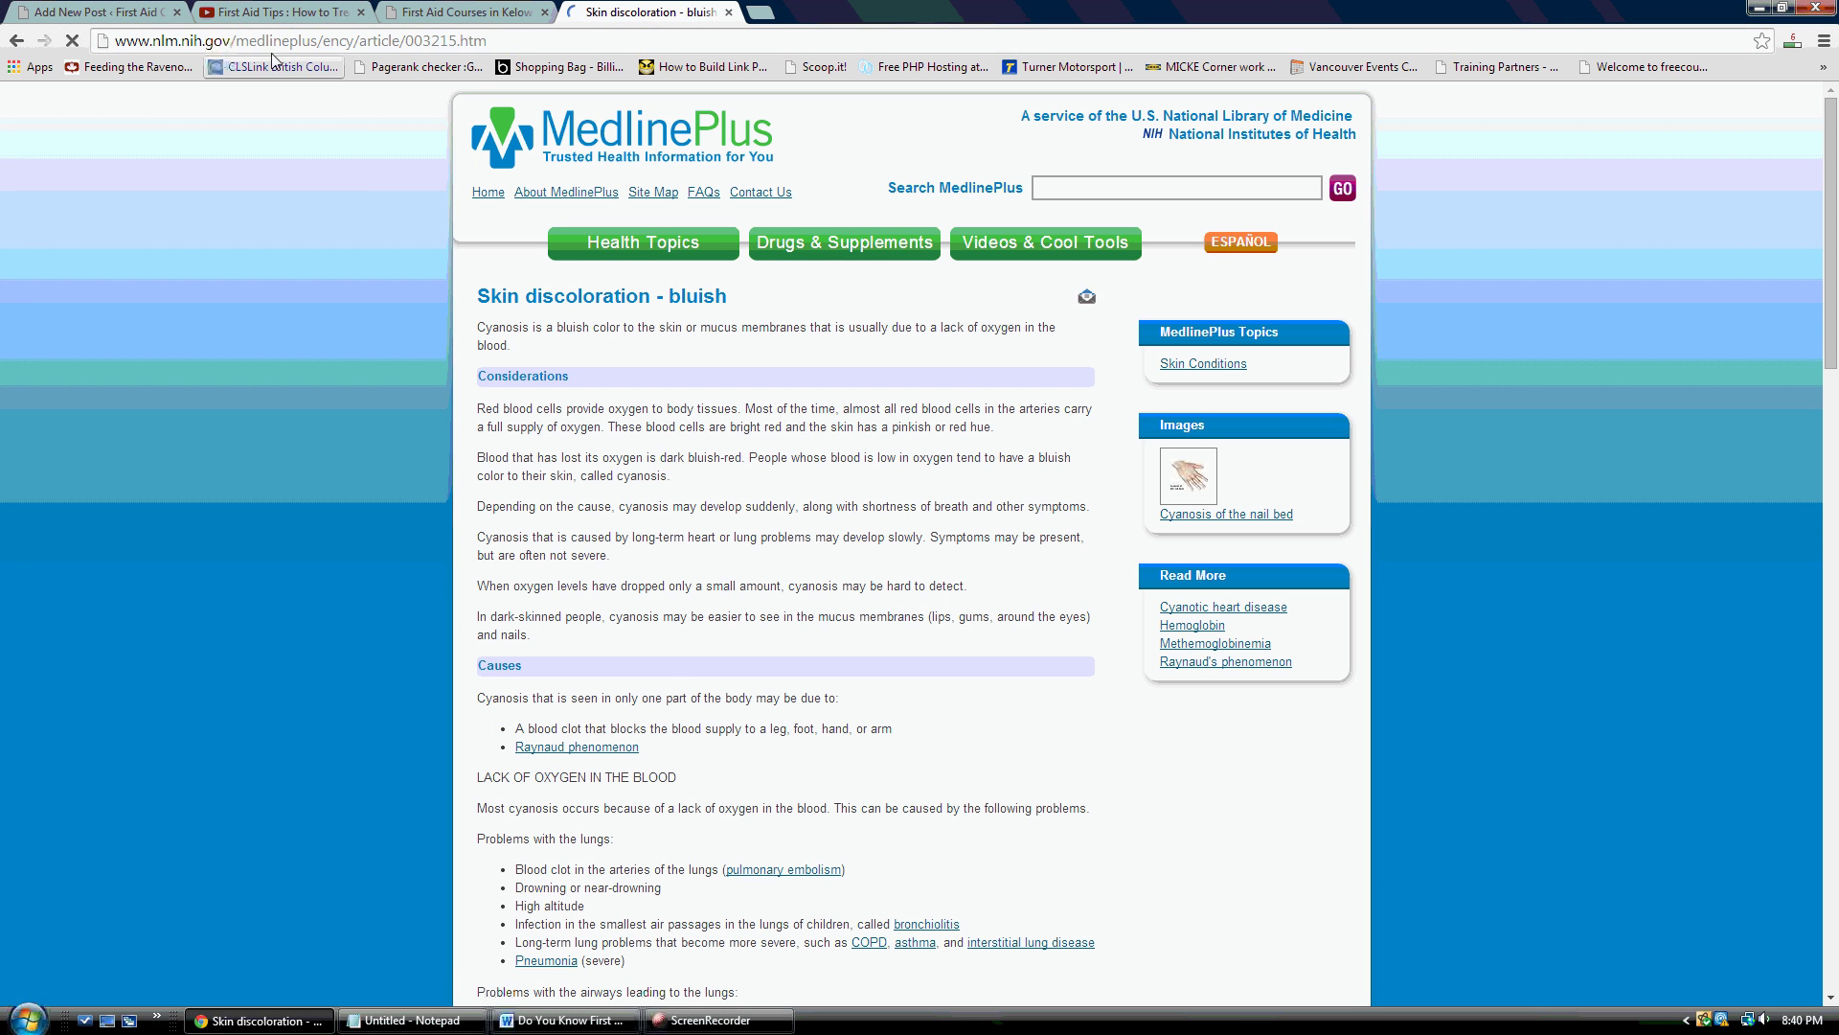
left_click(255, 39)
right_click(255, 38)
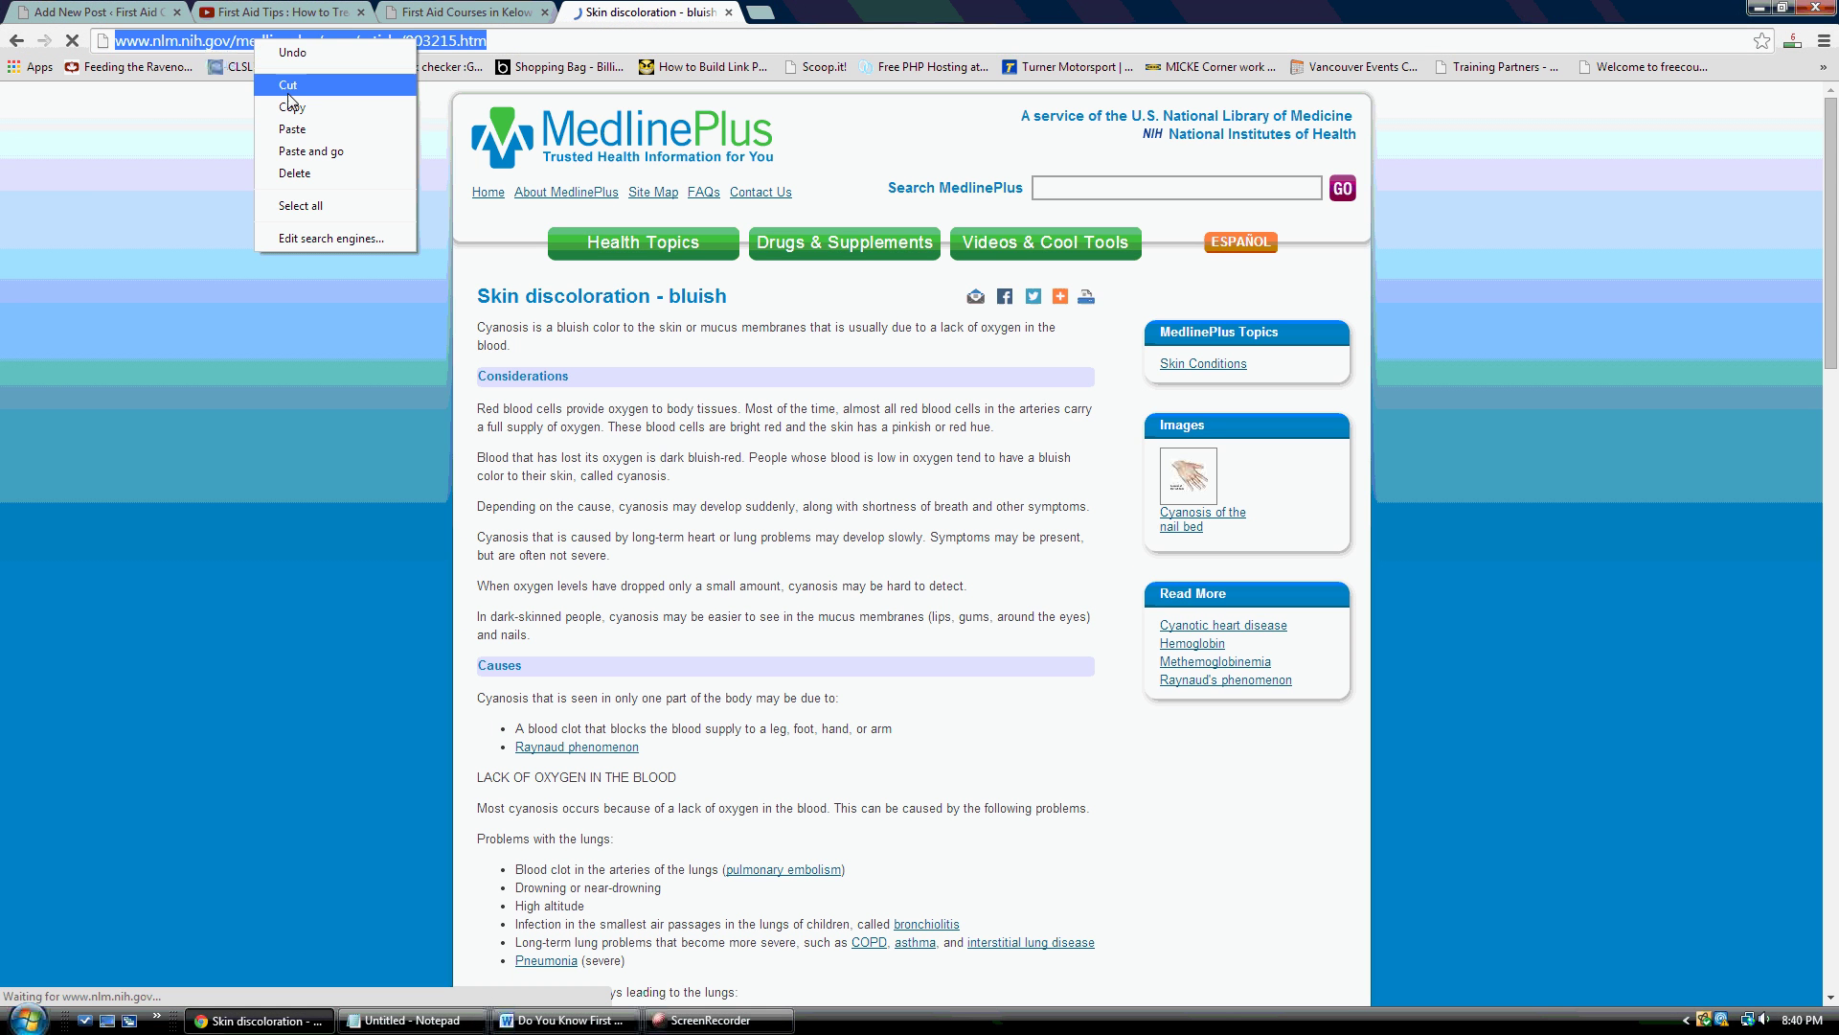
left_click(293, 108)
Link "purplish or bluish color" in the post's infant choking list to the copied MedlinePlus URL, with the title "Cyanosis"
left_click(125, 12)
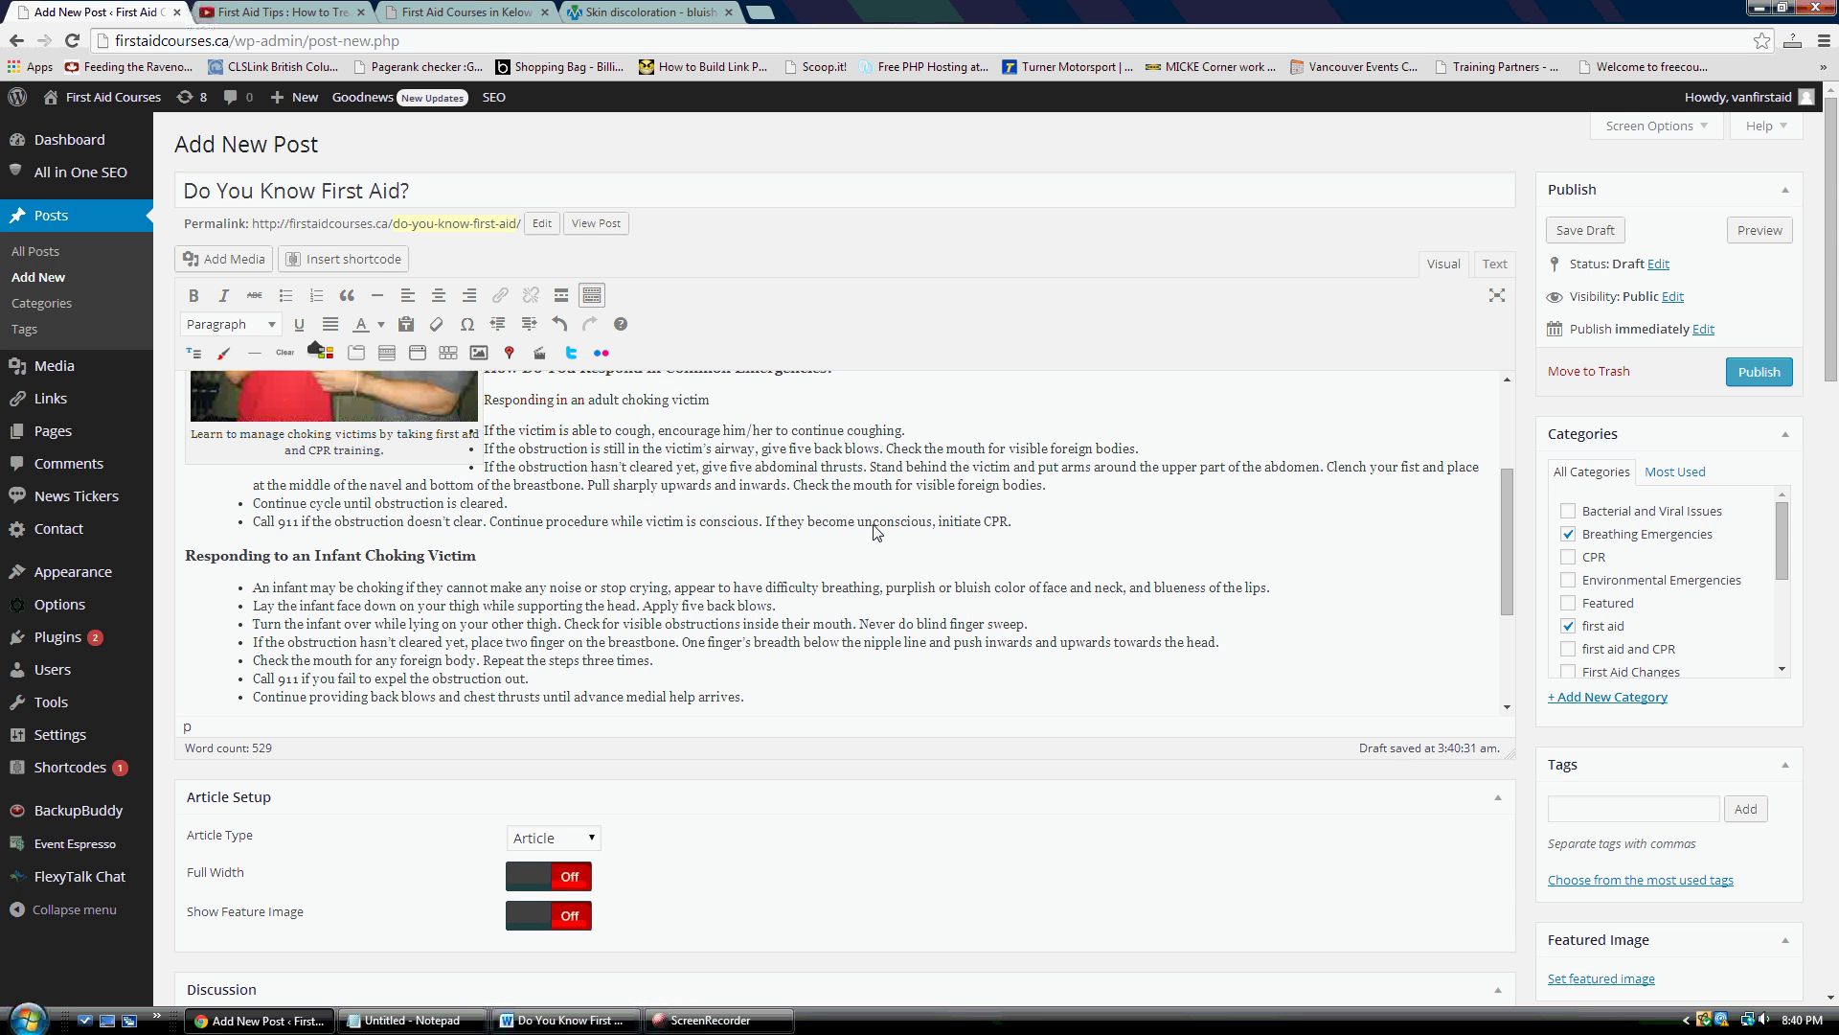
left_click_drag(955, 587, 1026, 587)
left_click_drag(887, 587, 1027, 584)
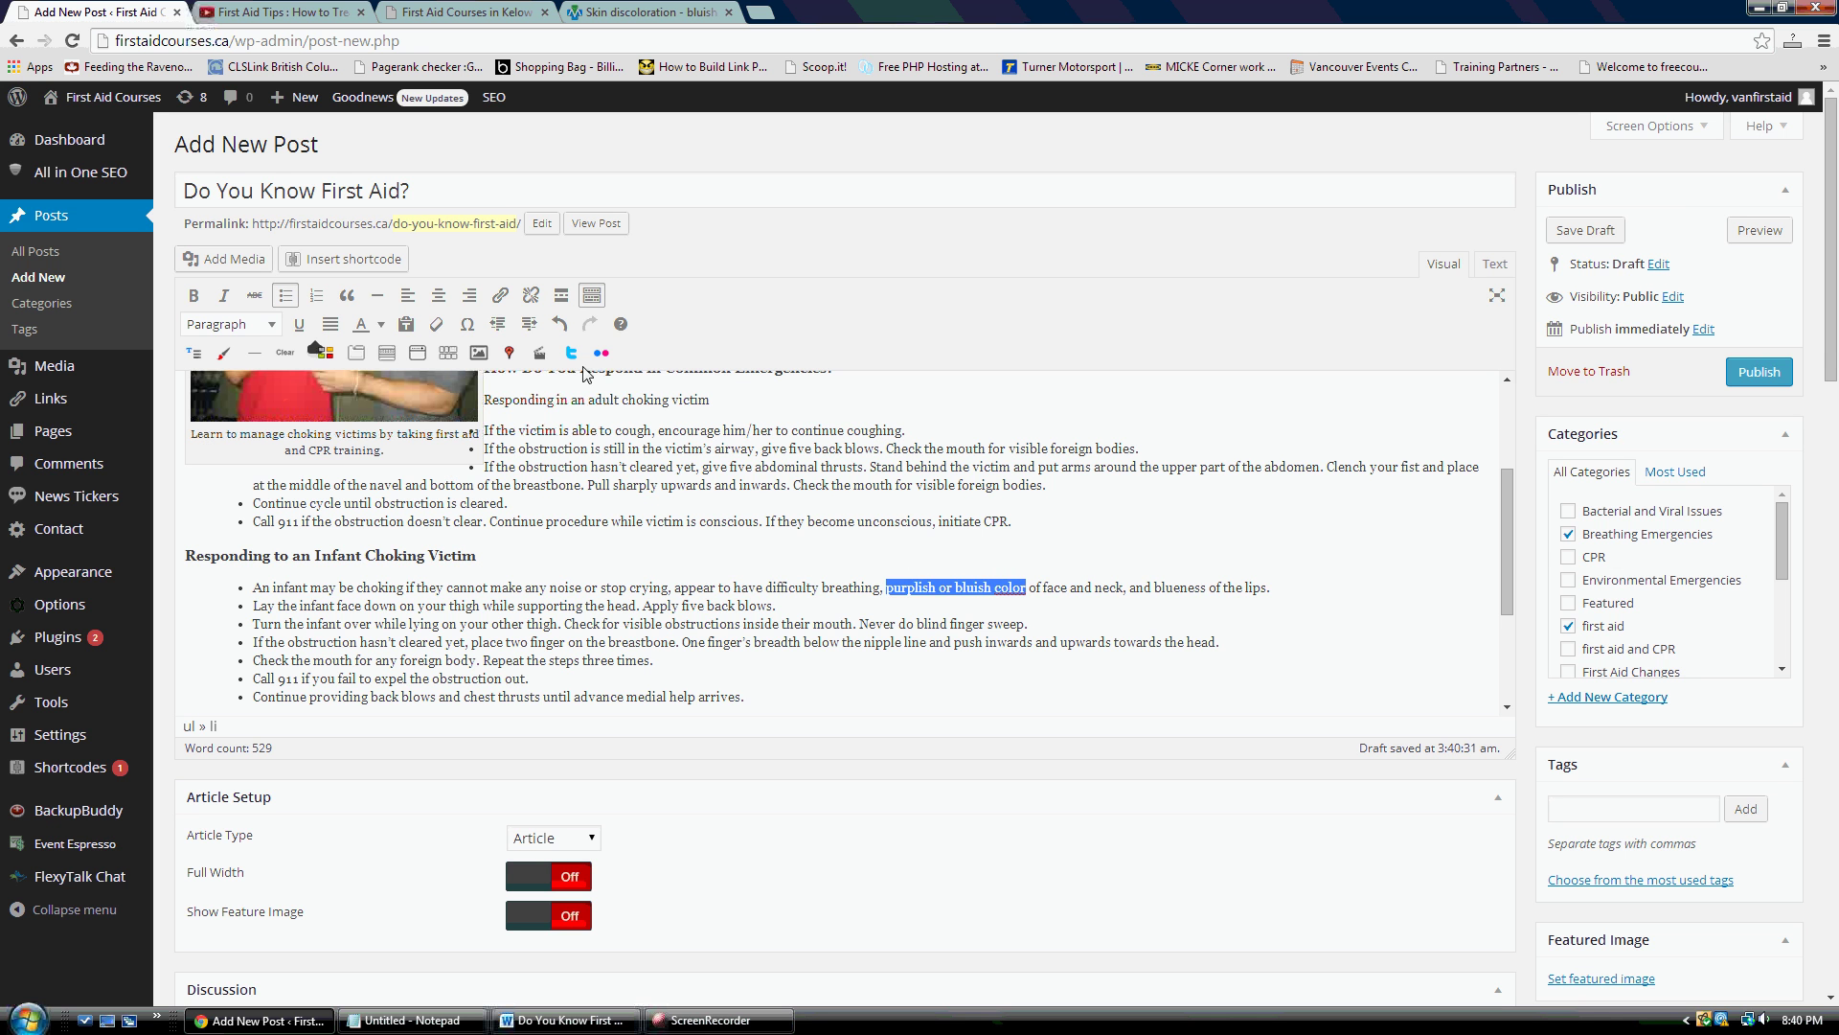
left_click(501, 295)
key("ctrl+v")
key("Tab")
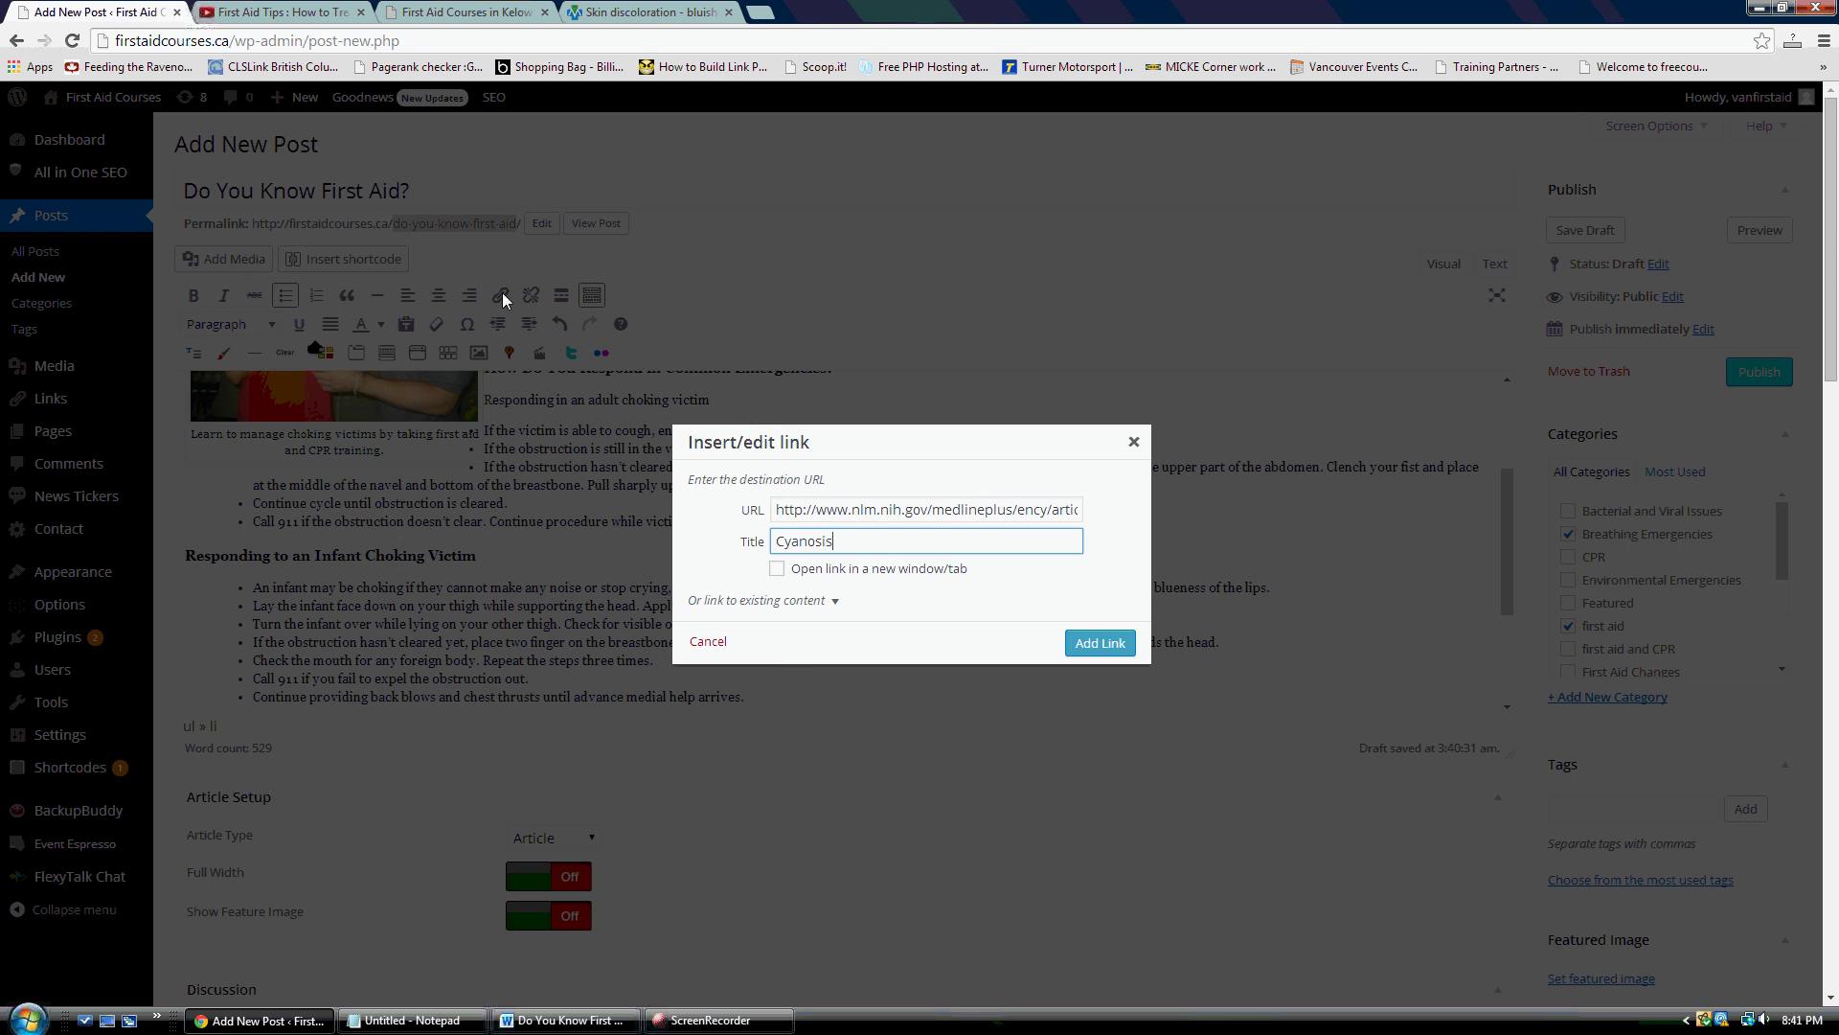
key("Return")
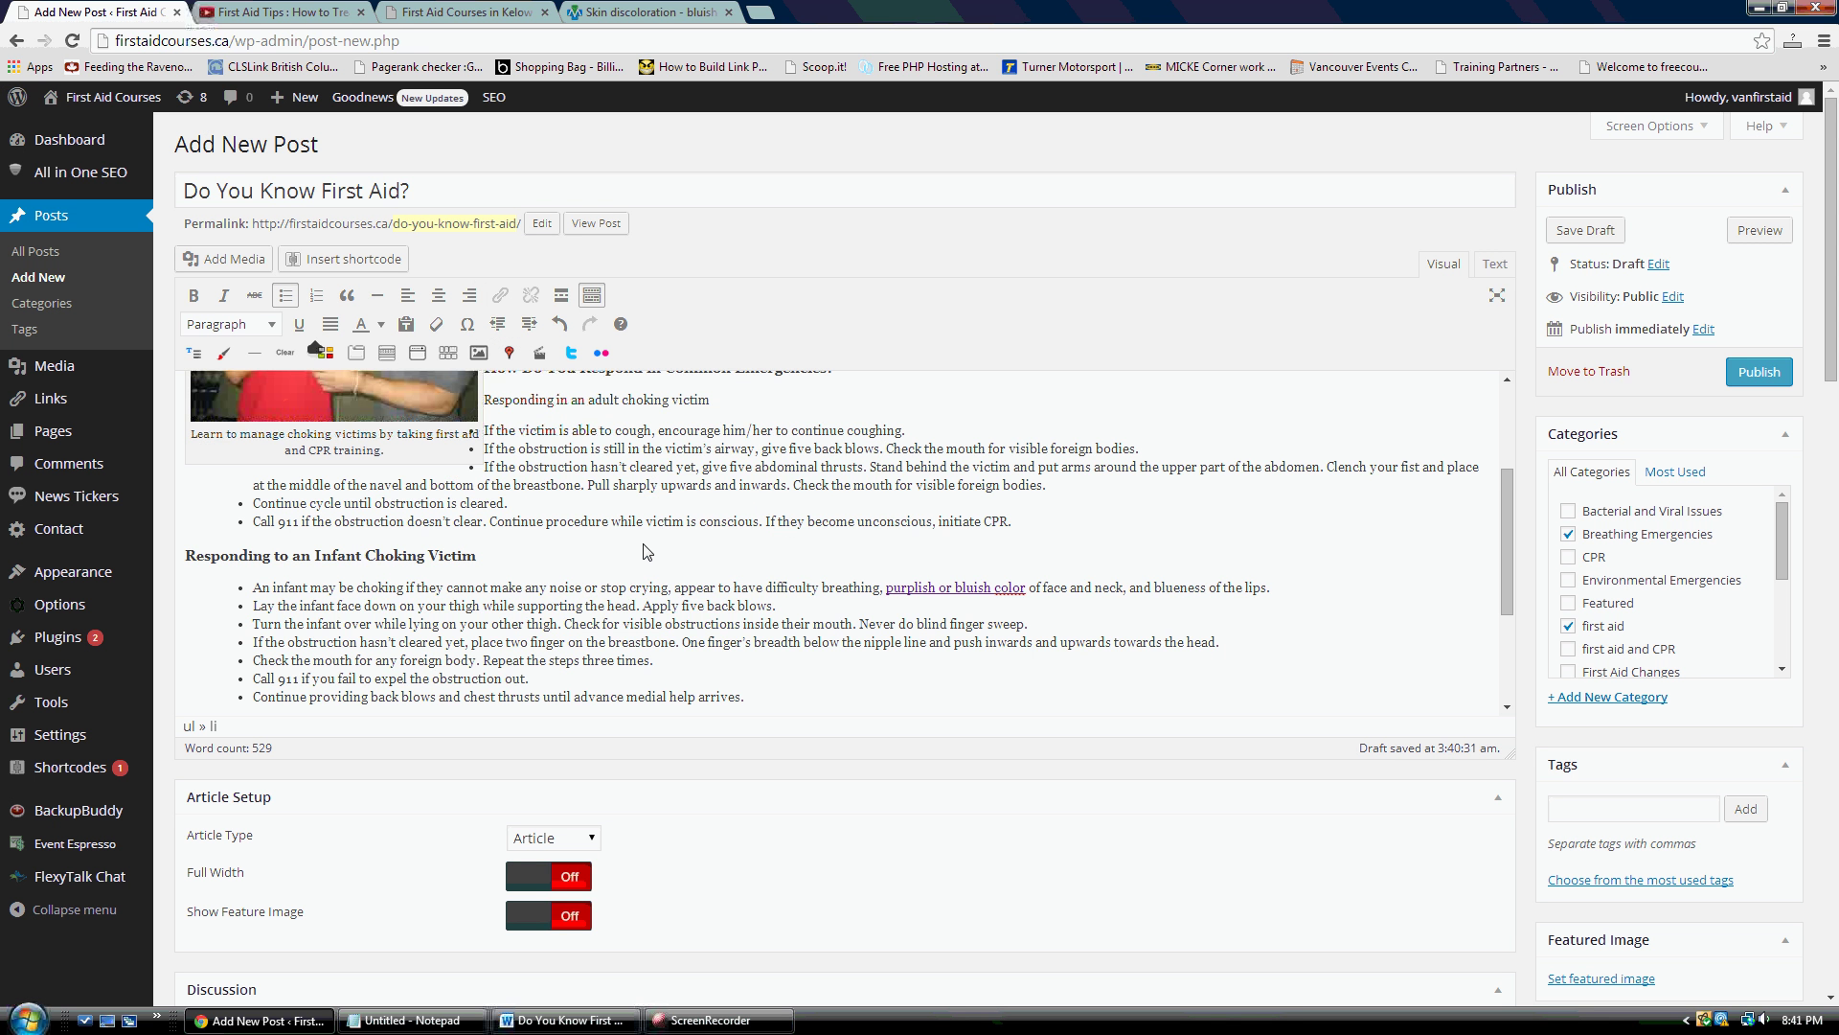
Publish the post and review the live page down to the related video
scroll(647, 552, "up", 3)
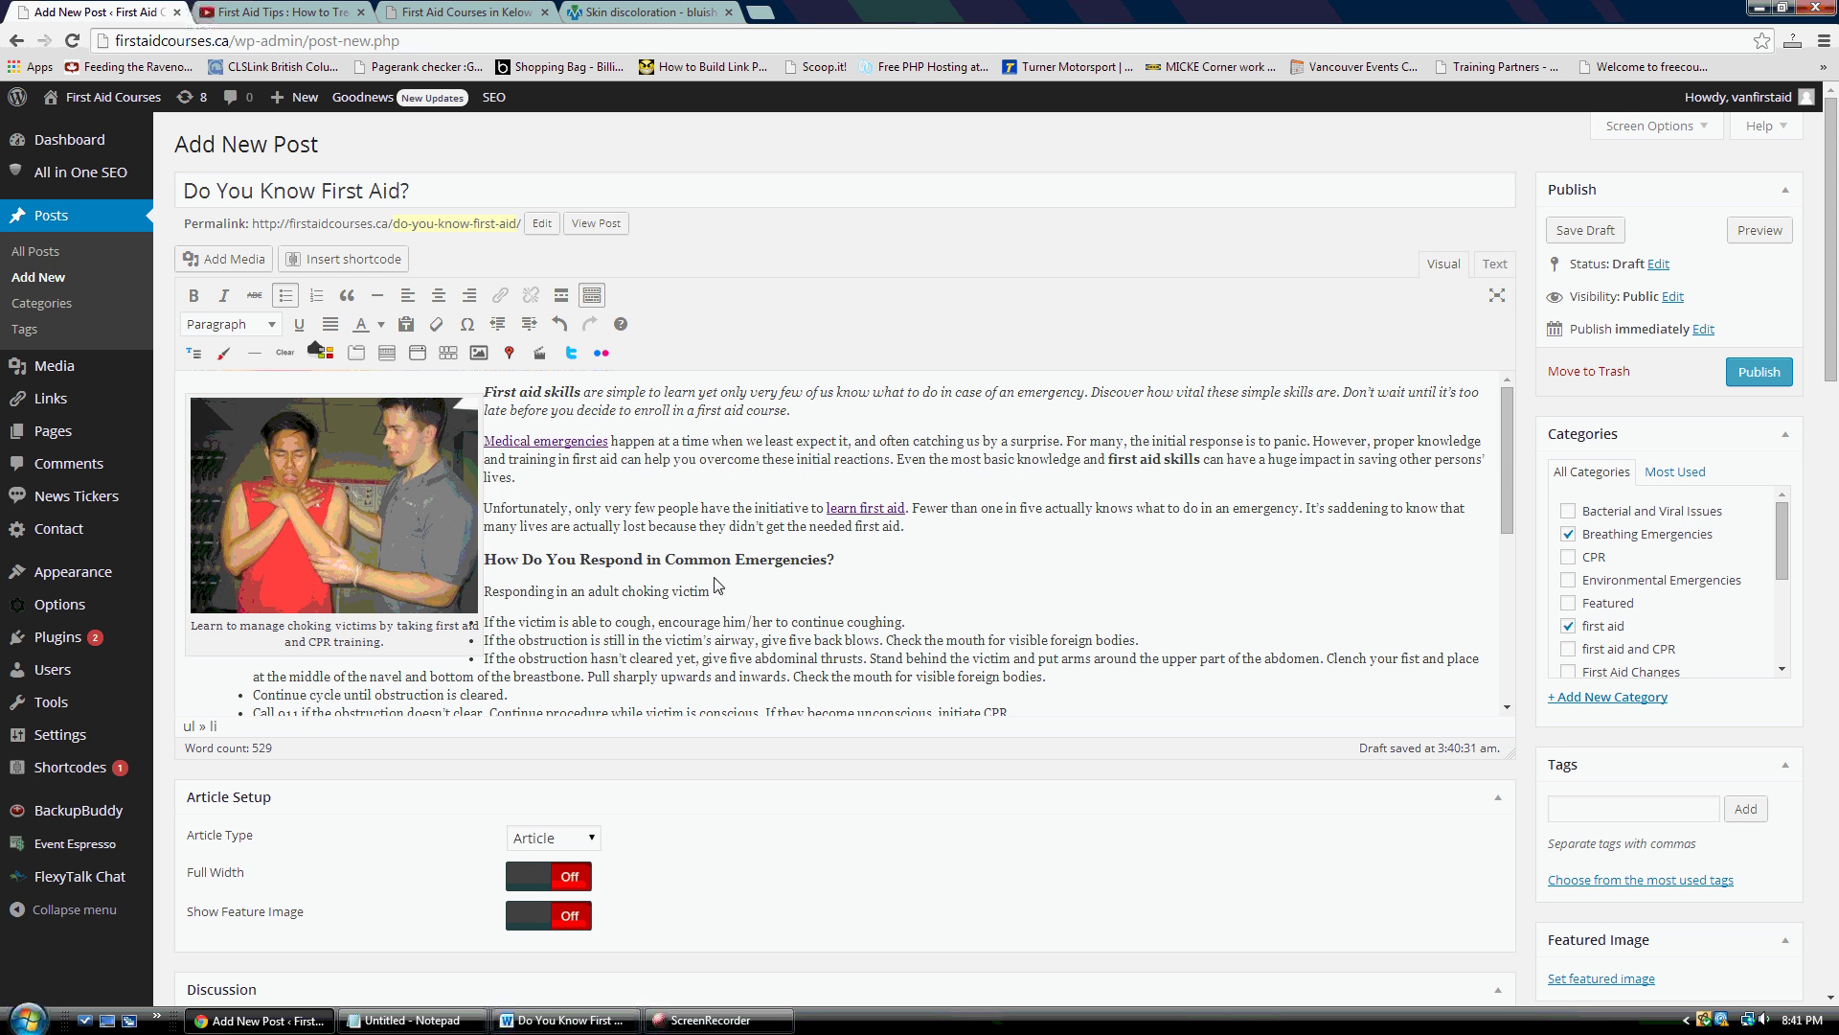
left_click(1759, 372)
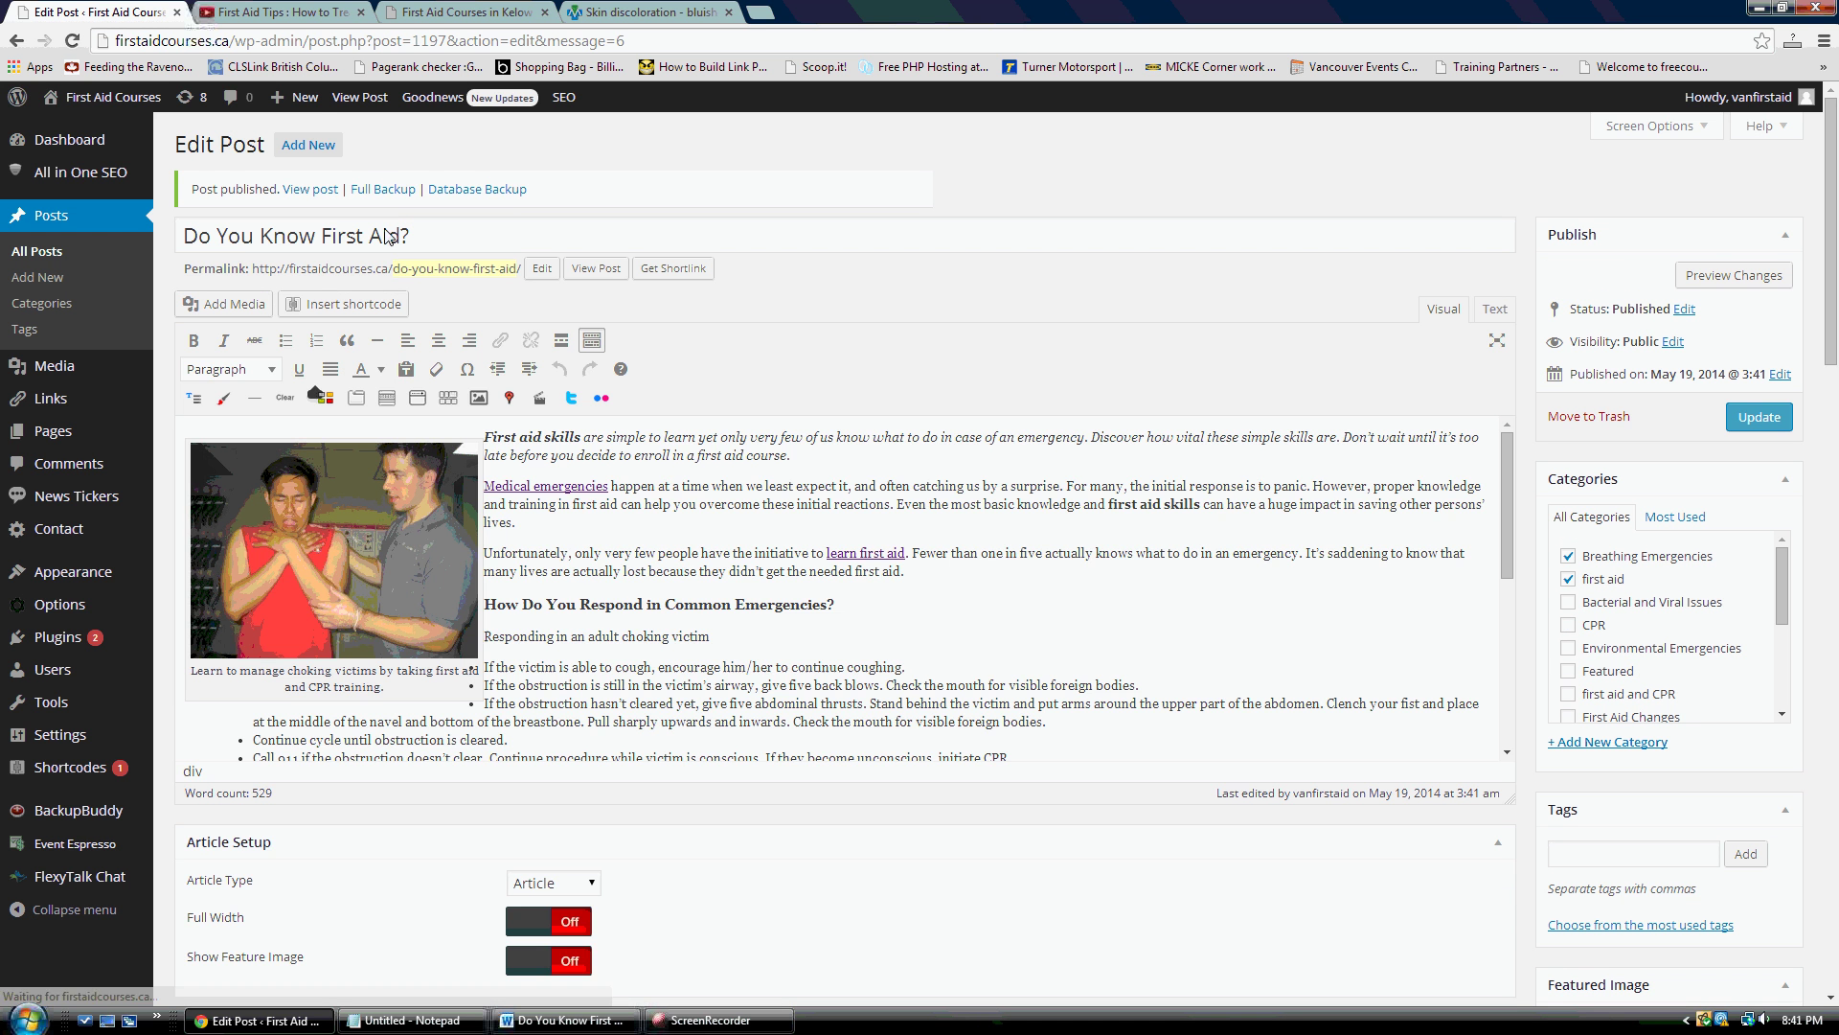
left_click(303, 192)
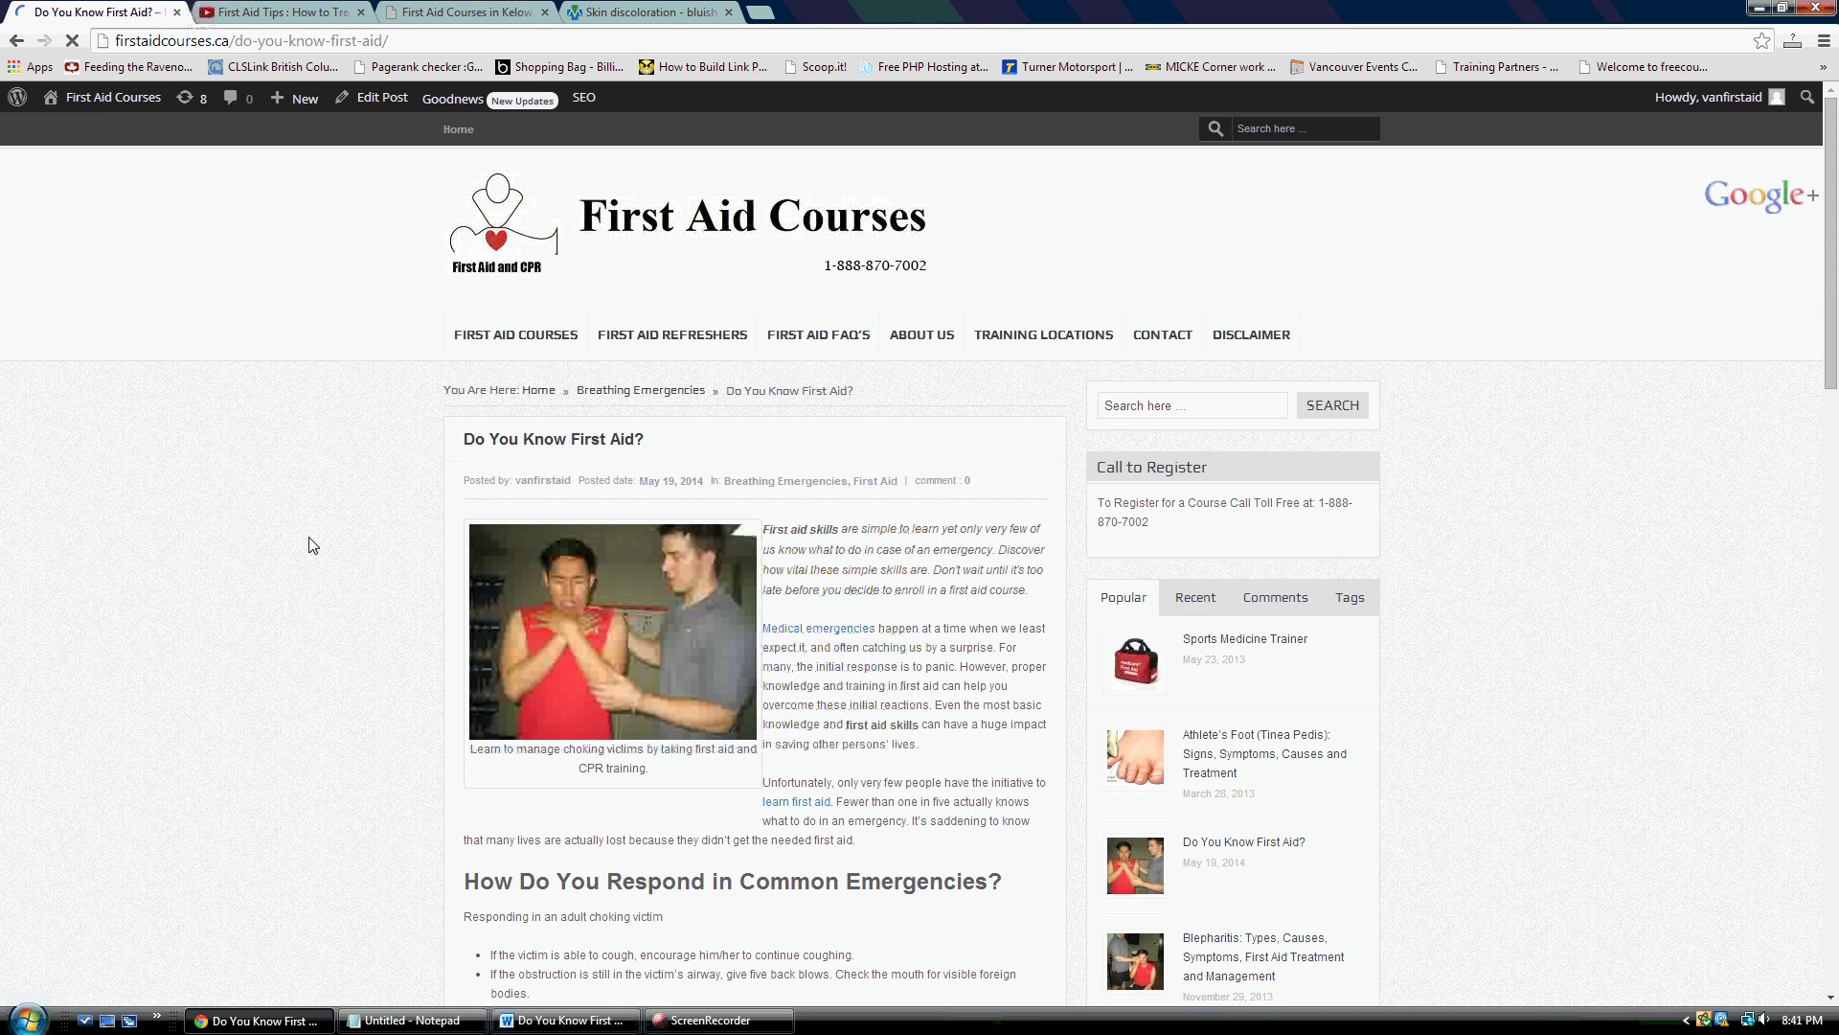
scroll(315, 542, "down", 6)
scroll(312, 547, "down", 3)
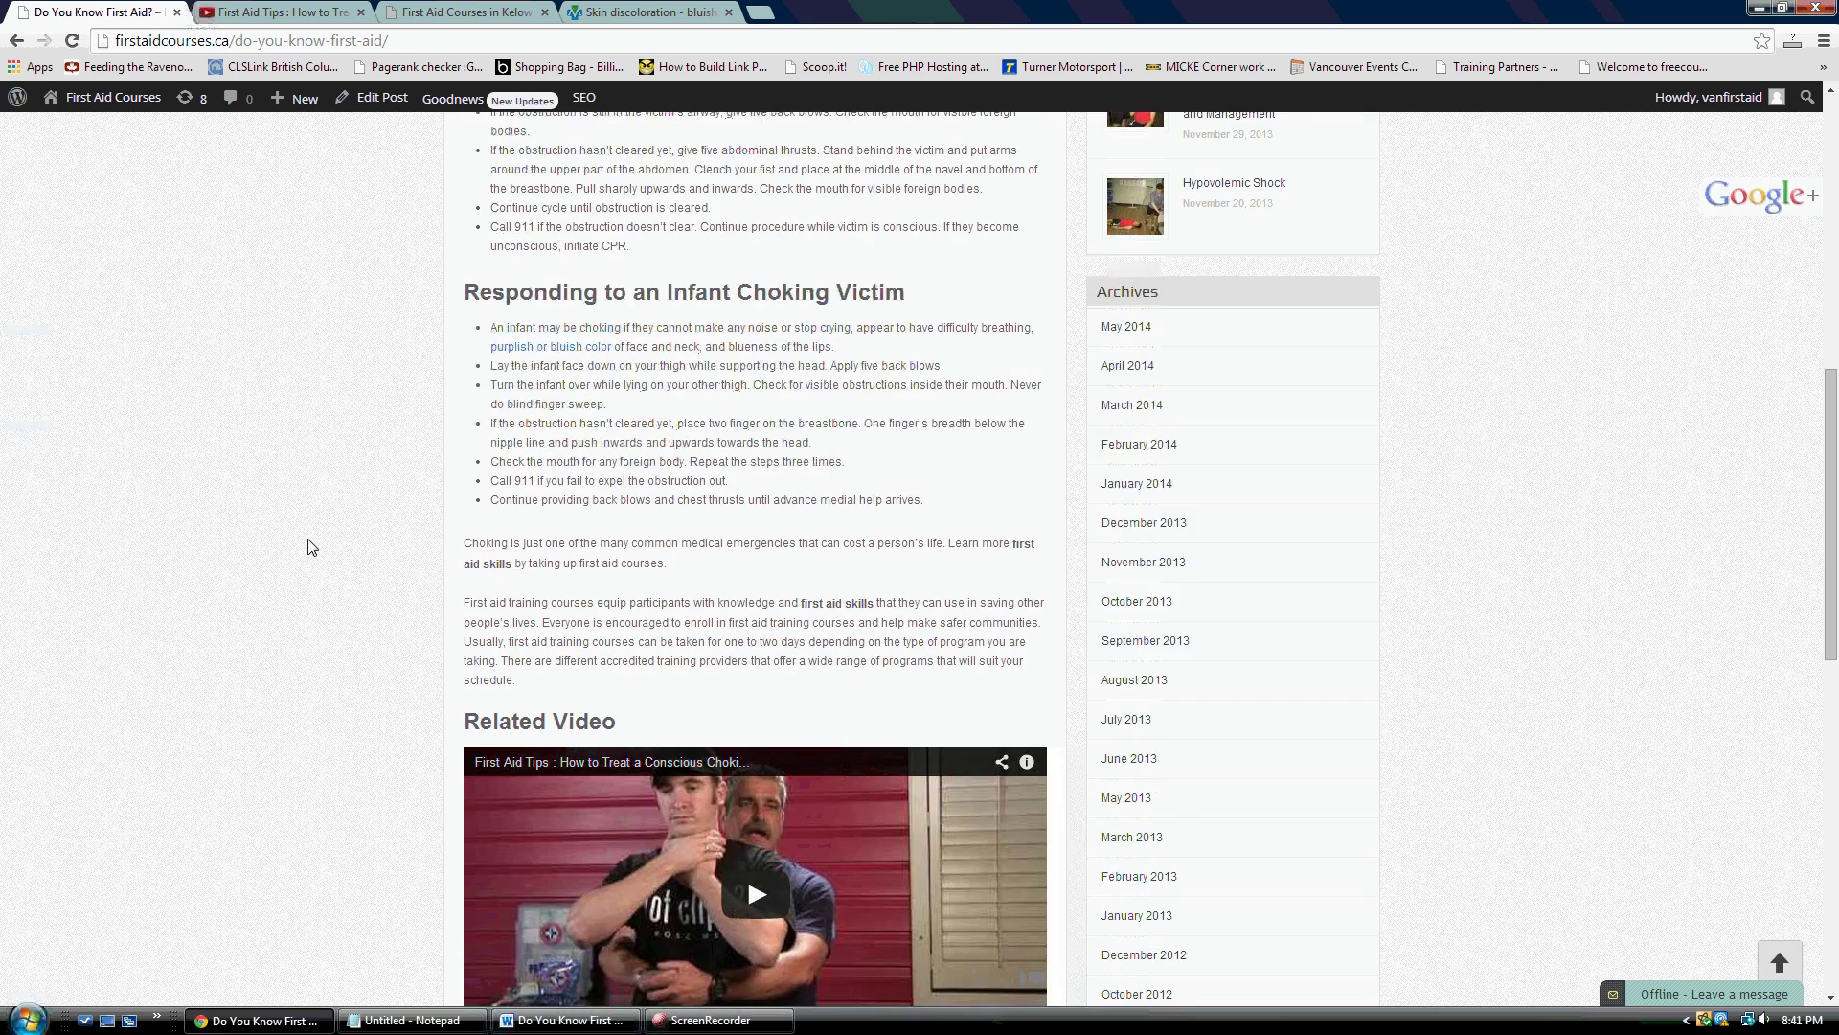